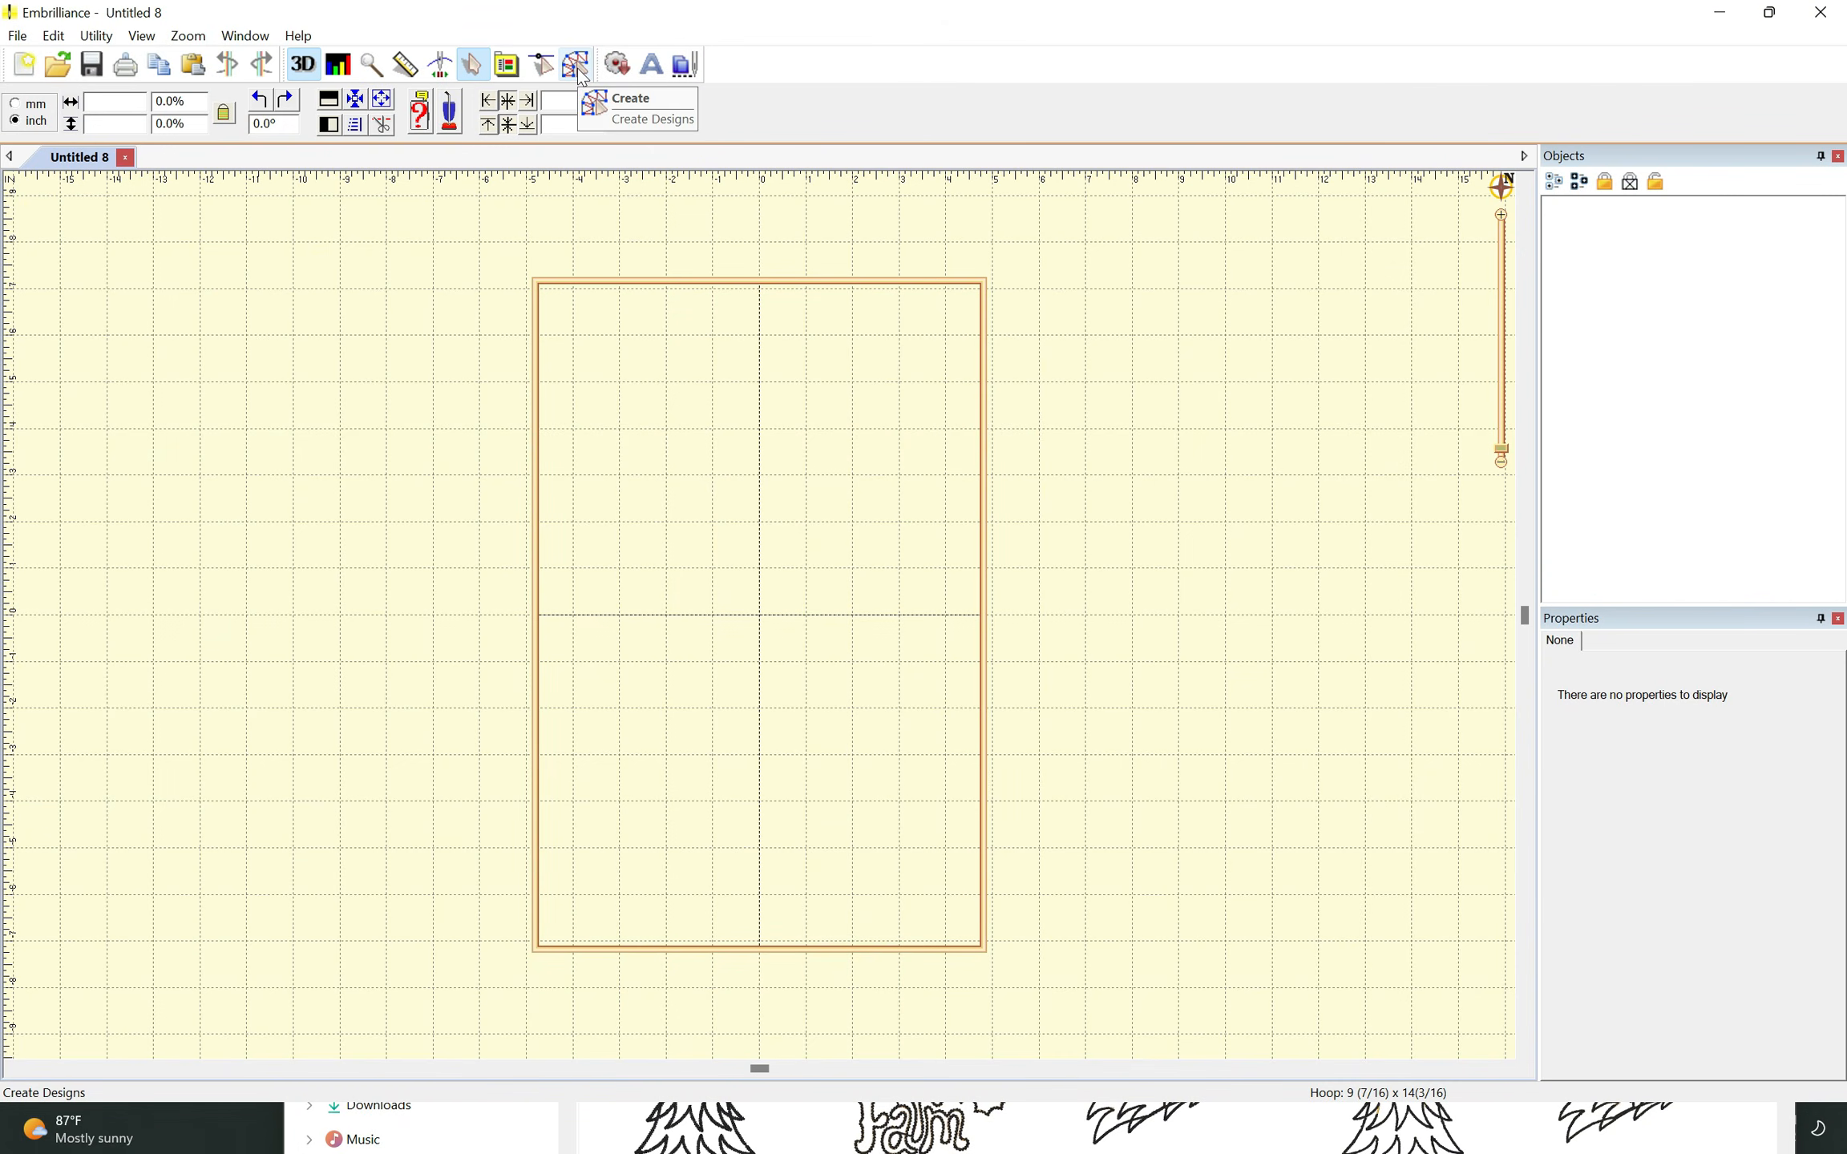
- Switch to Create mode and import the Sleds vector file from the WorkingFiles folder into the empty hoop
{"action": "left_click", "coordinate": [581, 72]}
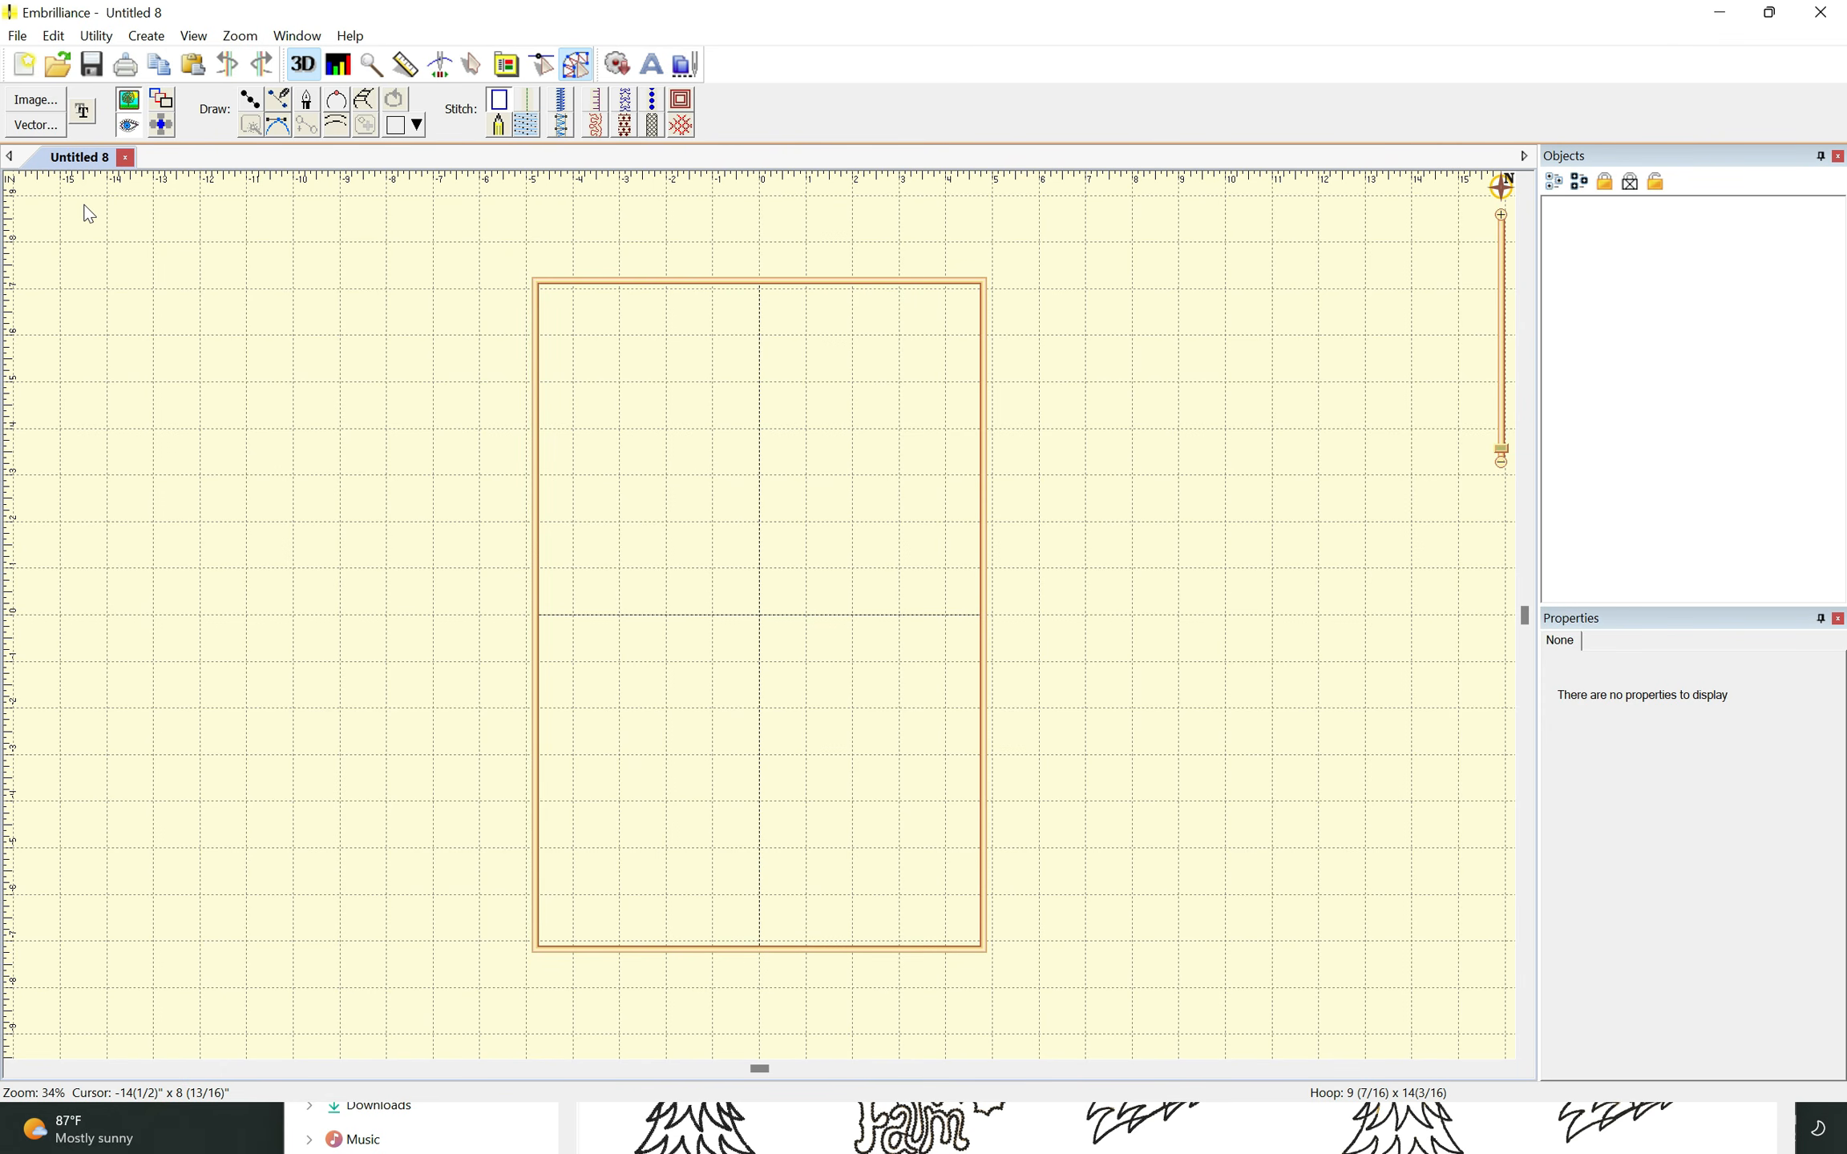
{"action": "left_click", "coordinate": [37, 128]}
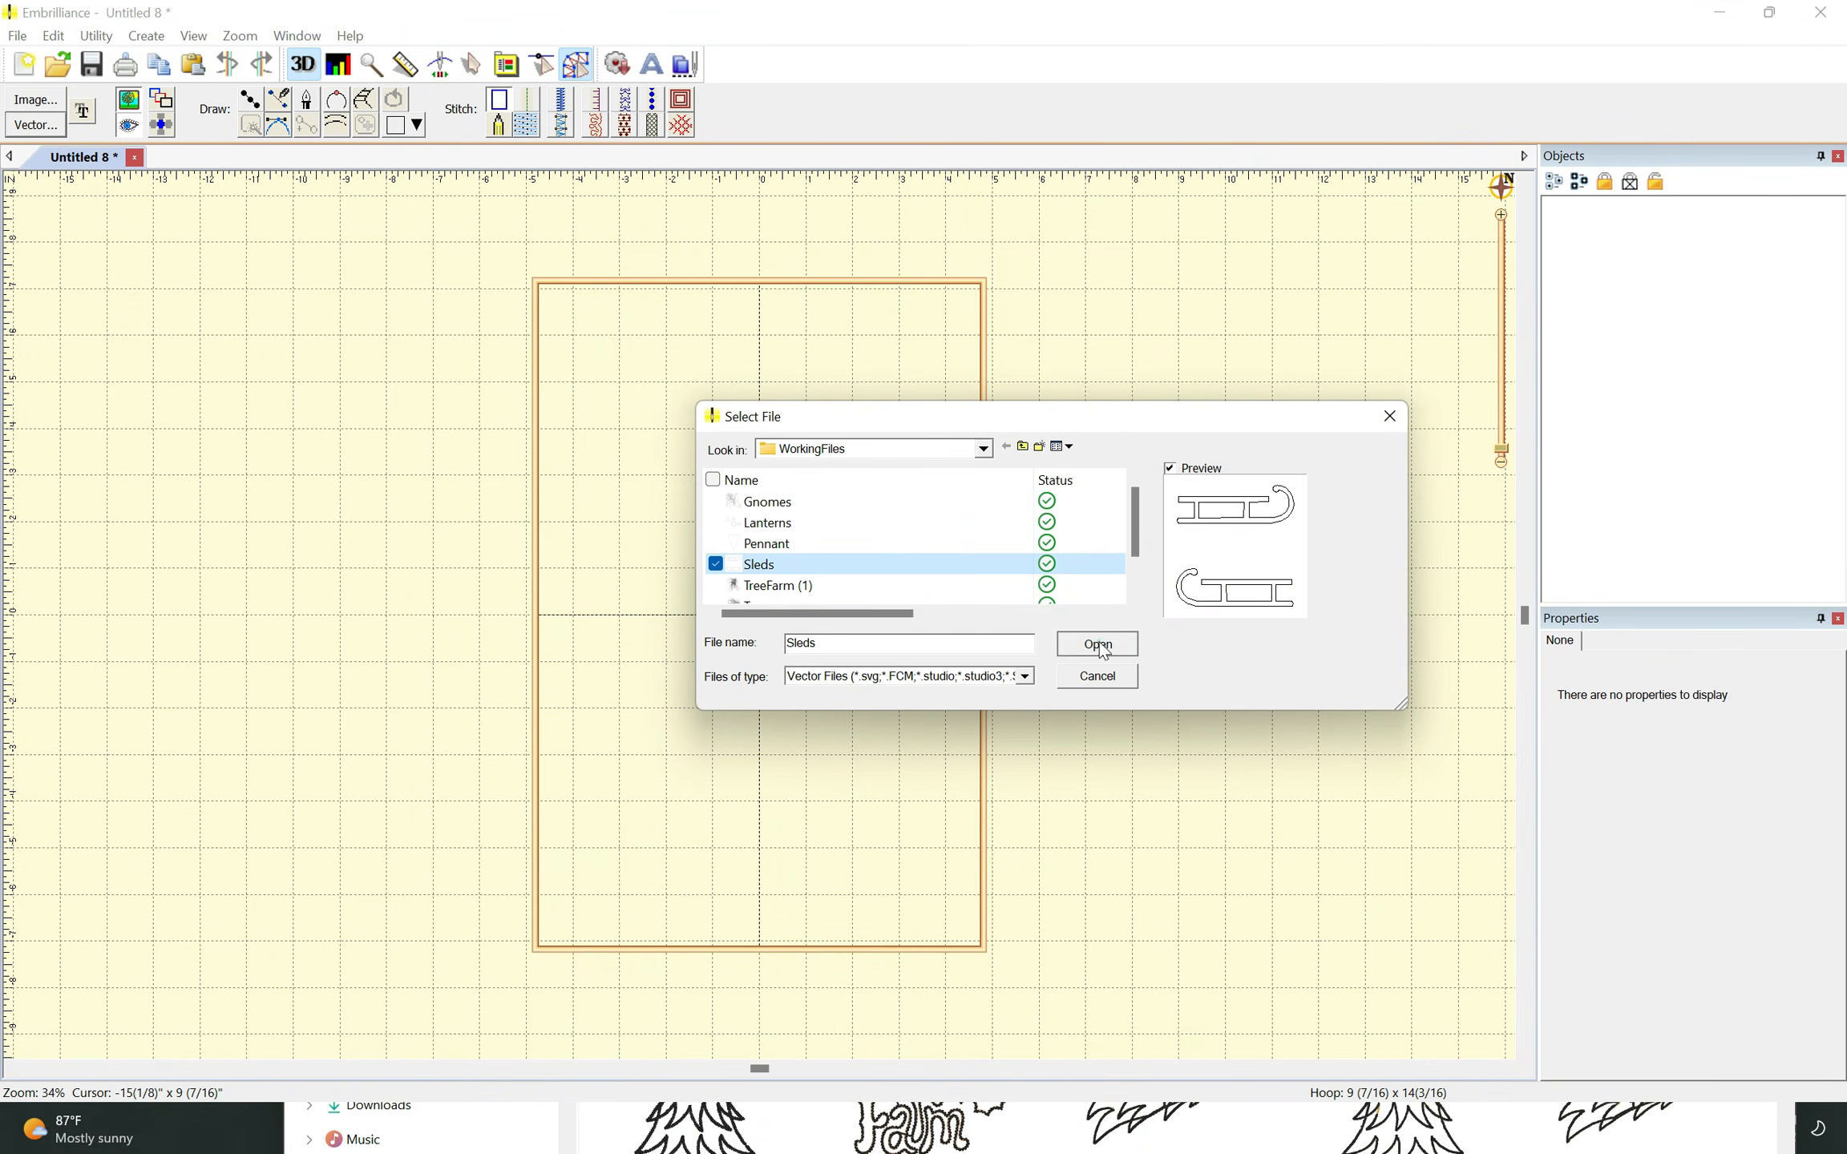
{"action": "left_click", "coordinate": [1098, 645]}
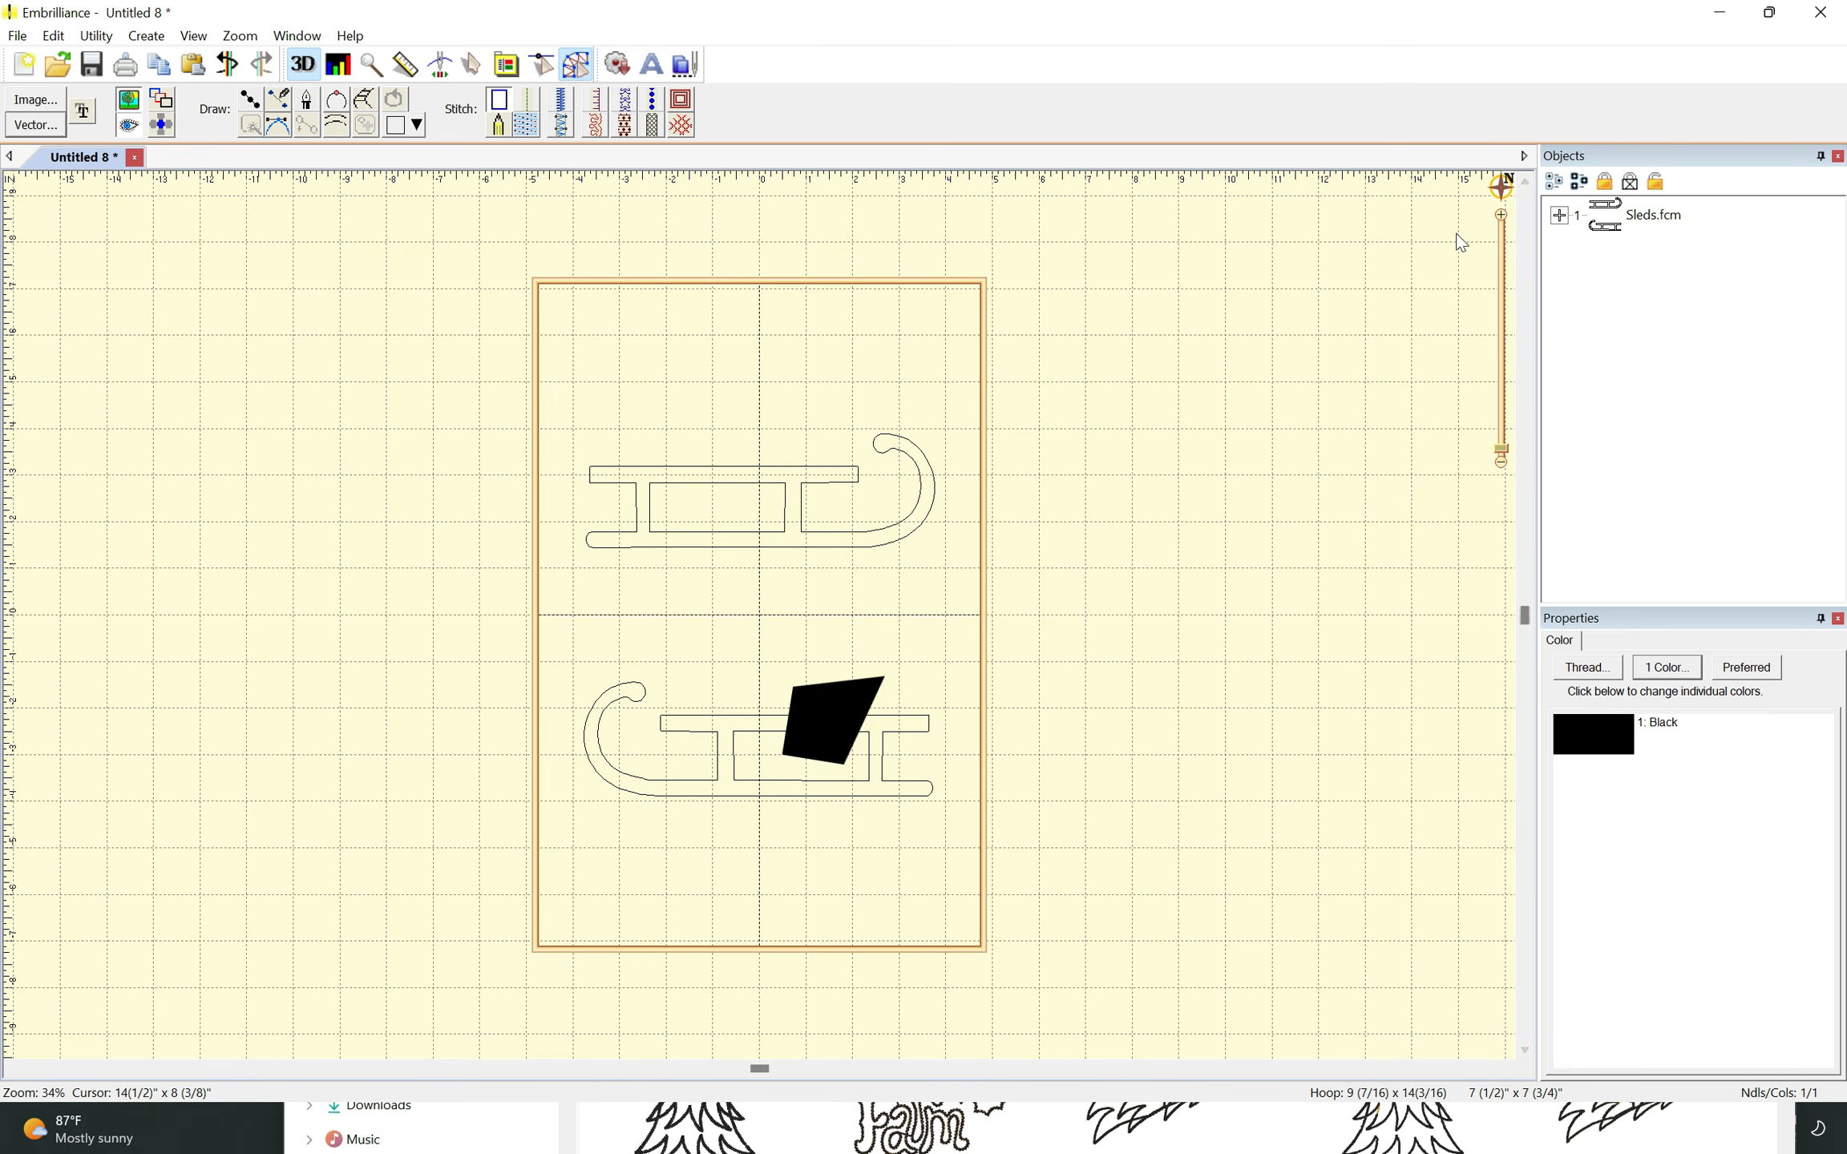
- Delete the upper sled outline from the imported Sleds design, keeping the lower sled with its curl on the left
{"action": "left_click", "coordinate": [1560, 218]}
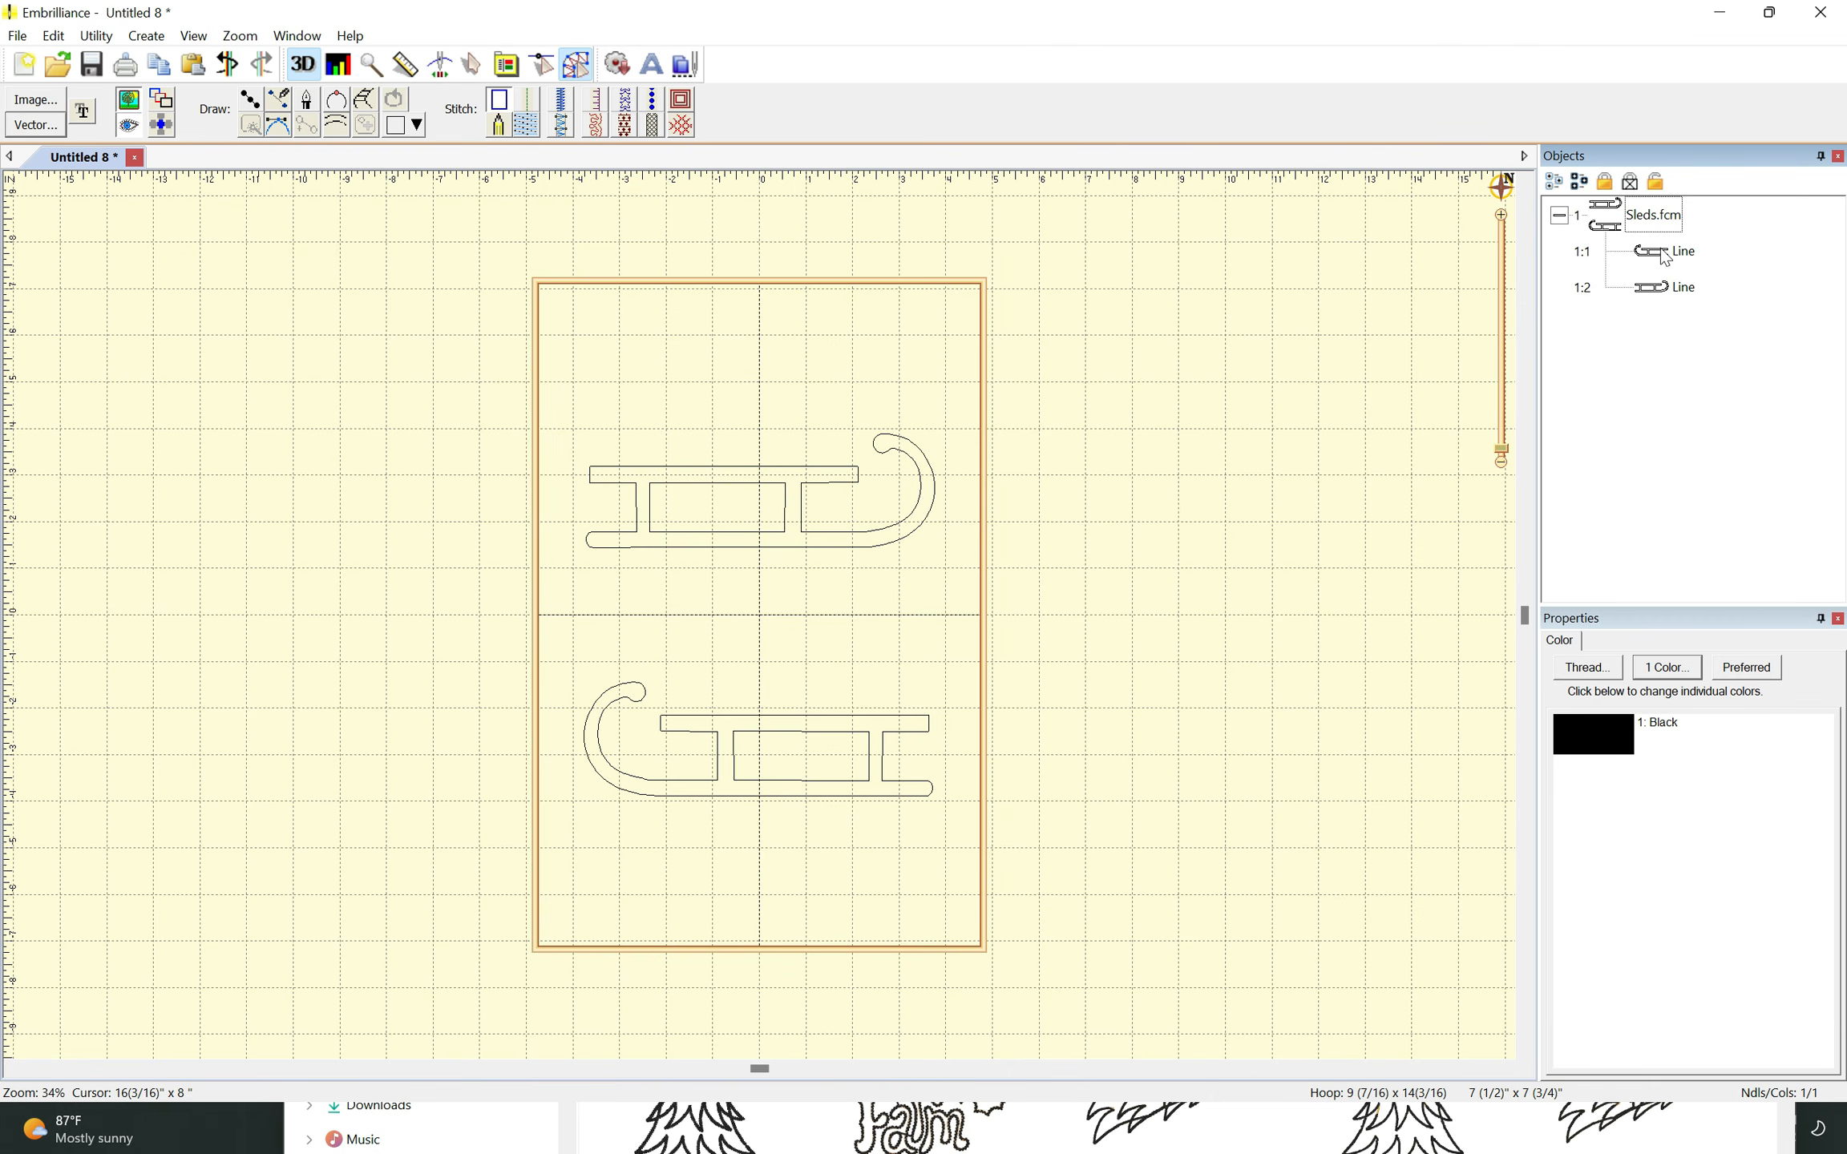
{"action": "left_click", "coordinate": [1642, 288]}
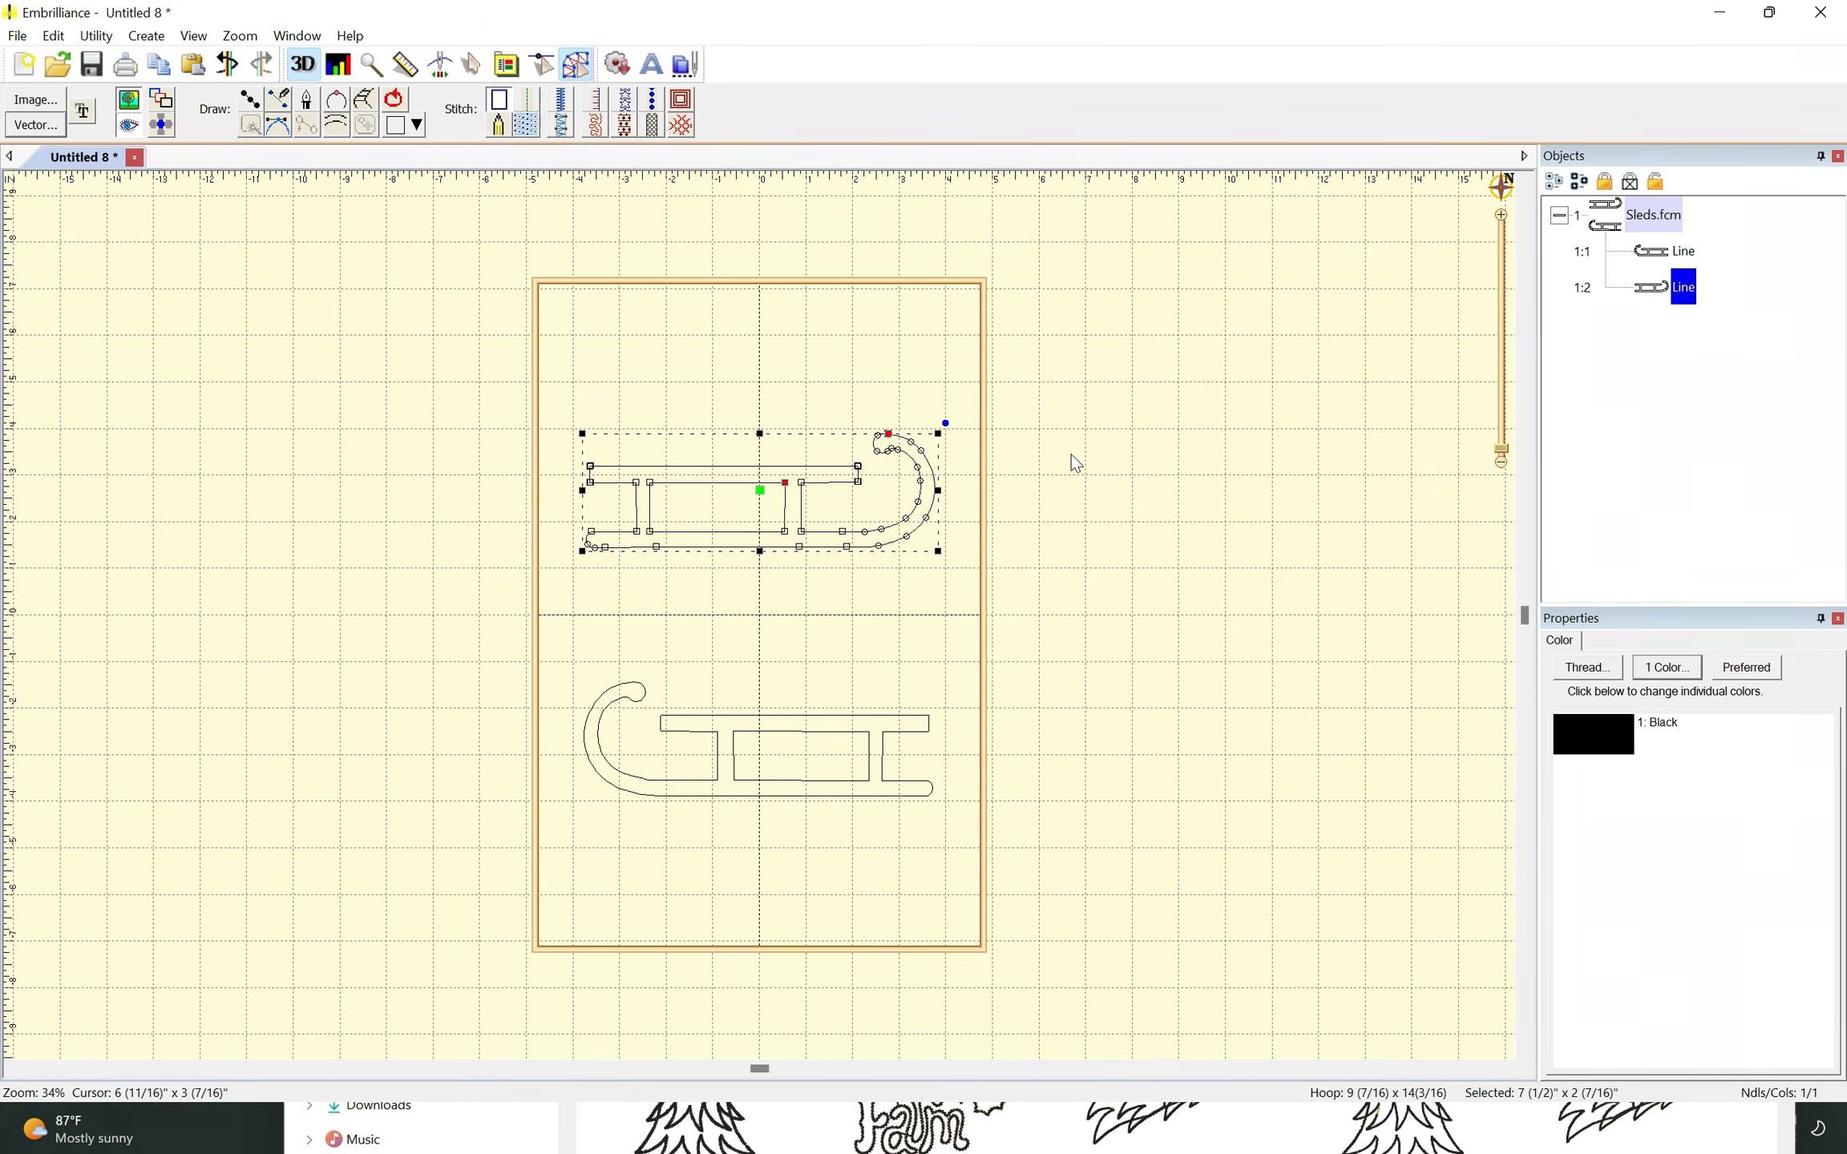
{"action": "key", "text": "Delete"}
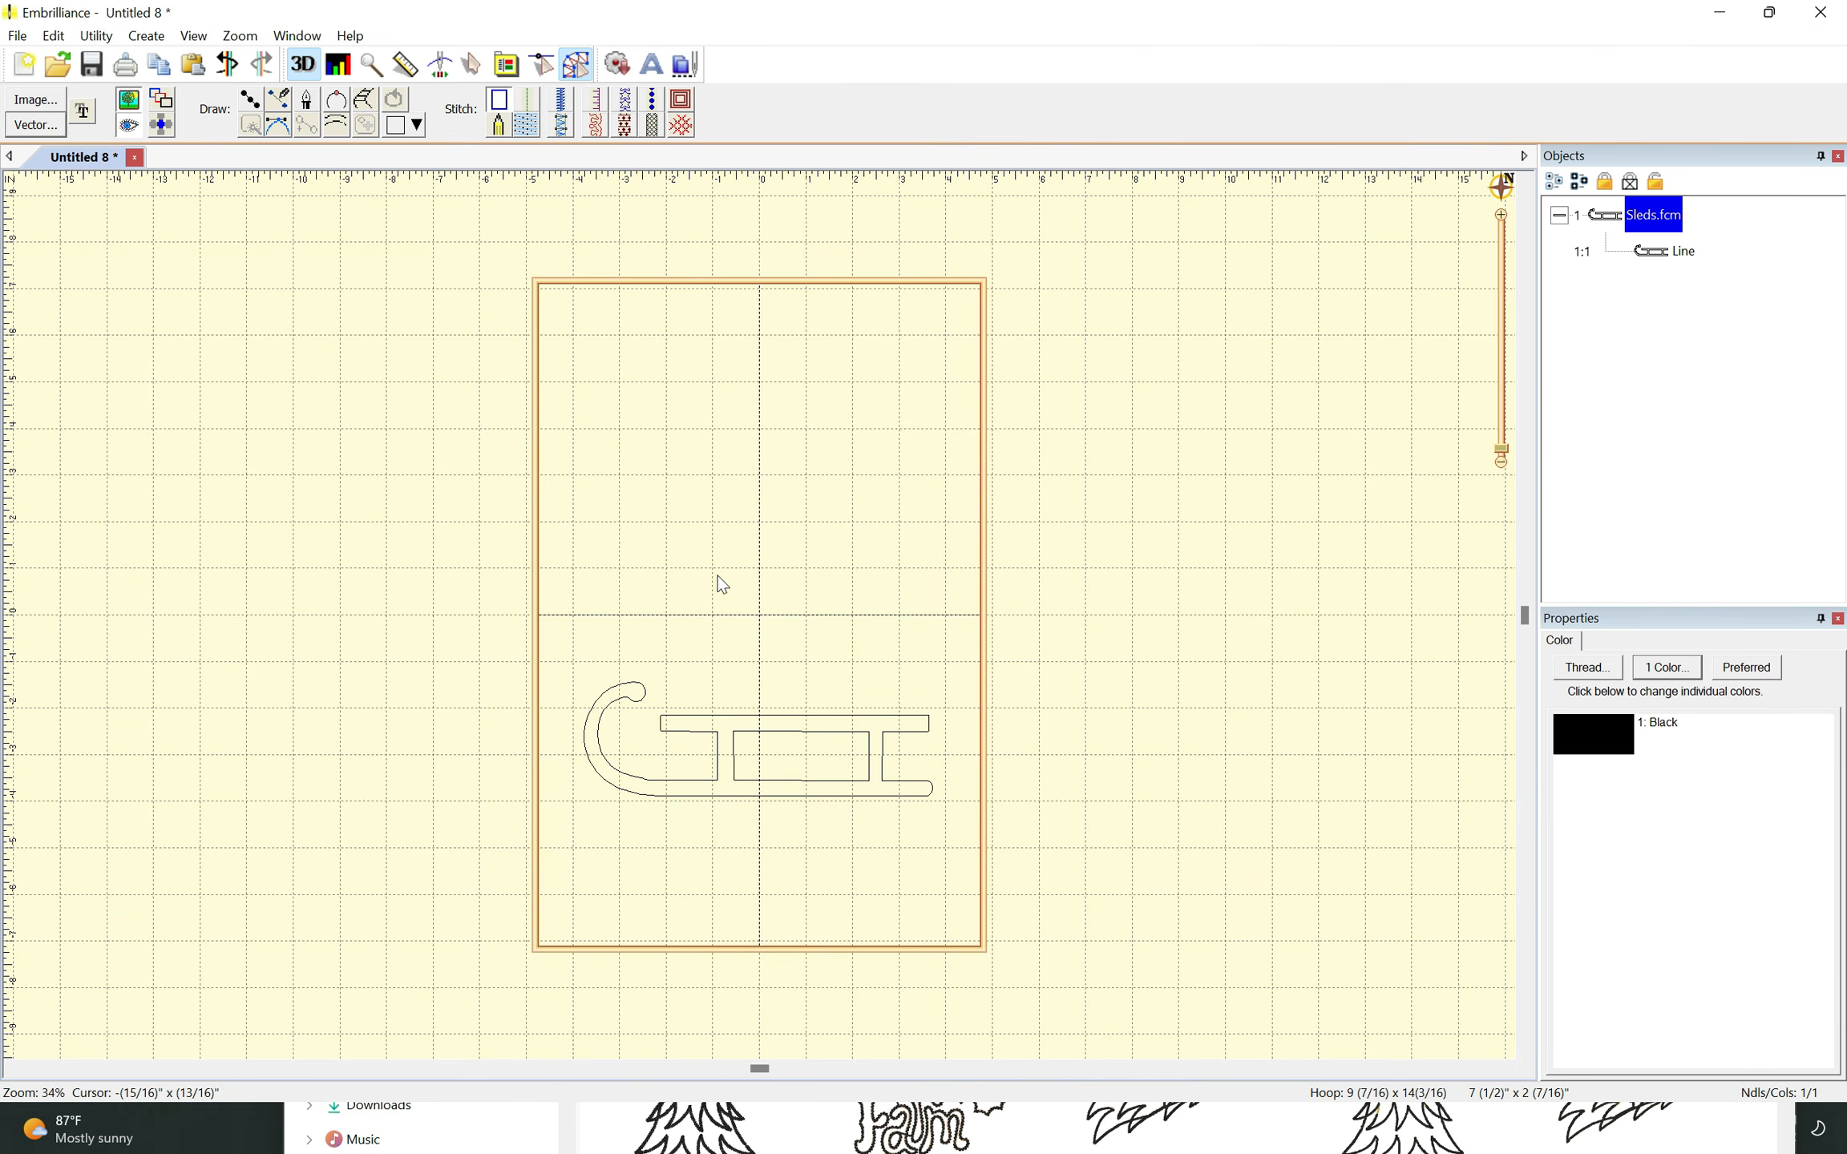
- Rotate the 240mm x 360mm hoop by 90 degrees in the PES hoop preferences and apply the change
{"action": "left_click", "coordinate": [508, 68]}
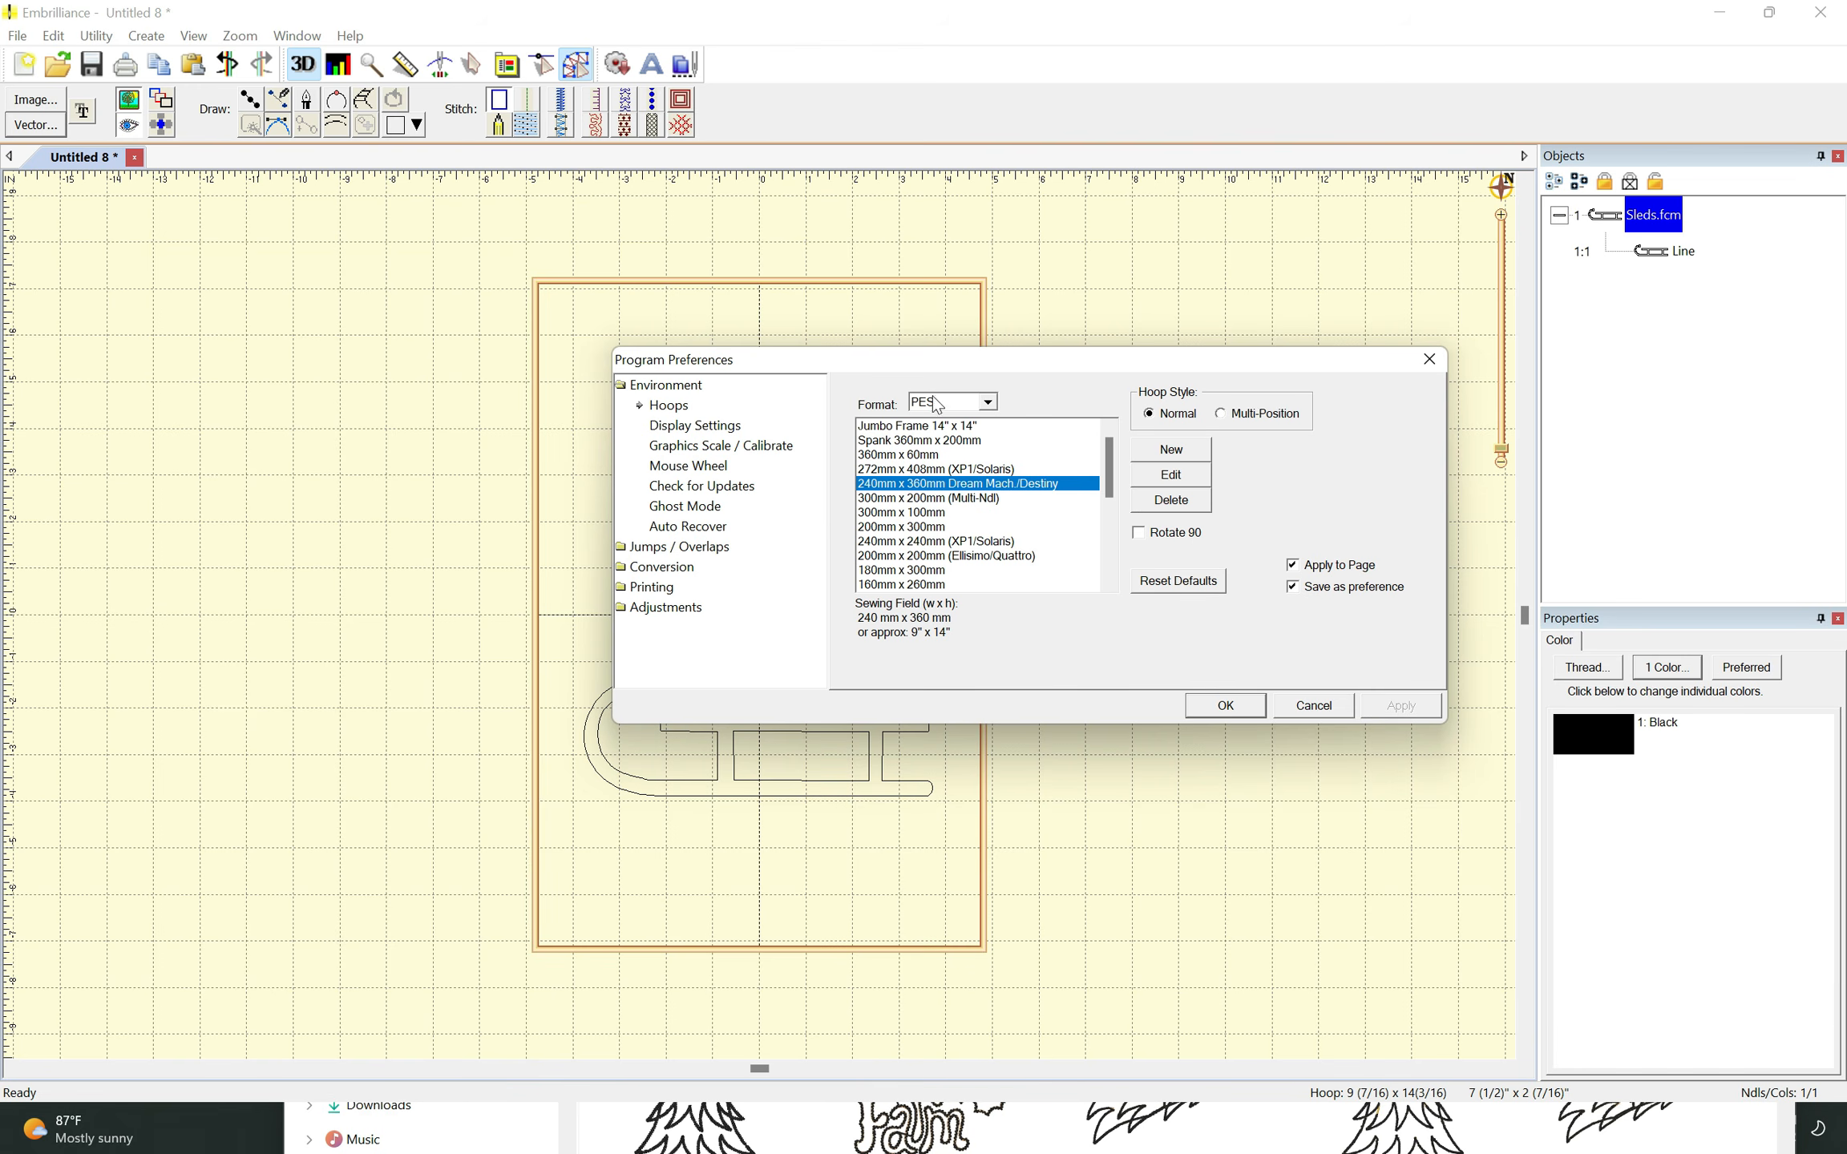
{"action": "left_click", "coordinate": [989, 403]}
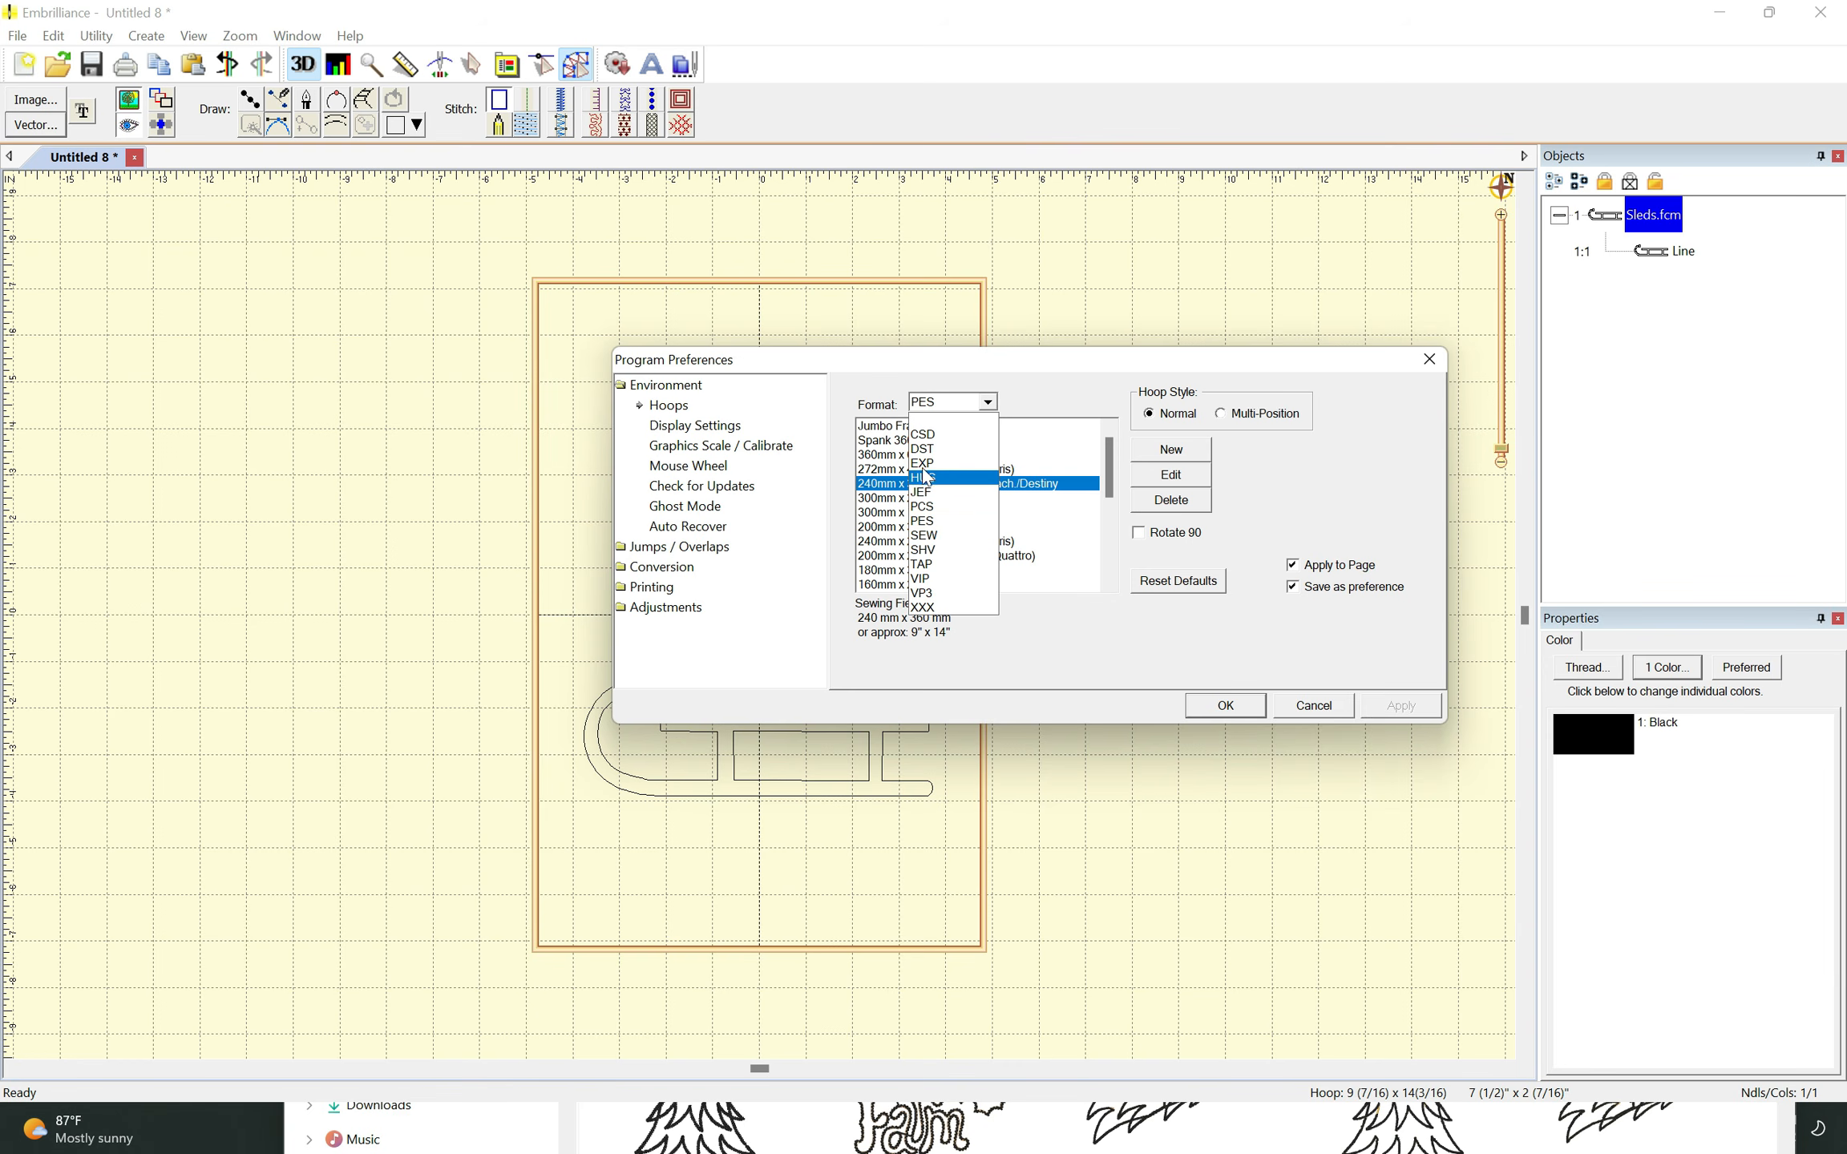
{"action": "left_click", "coordinate": [991, 408]}
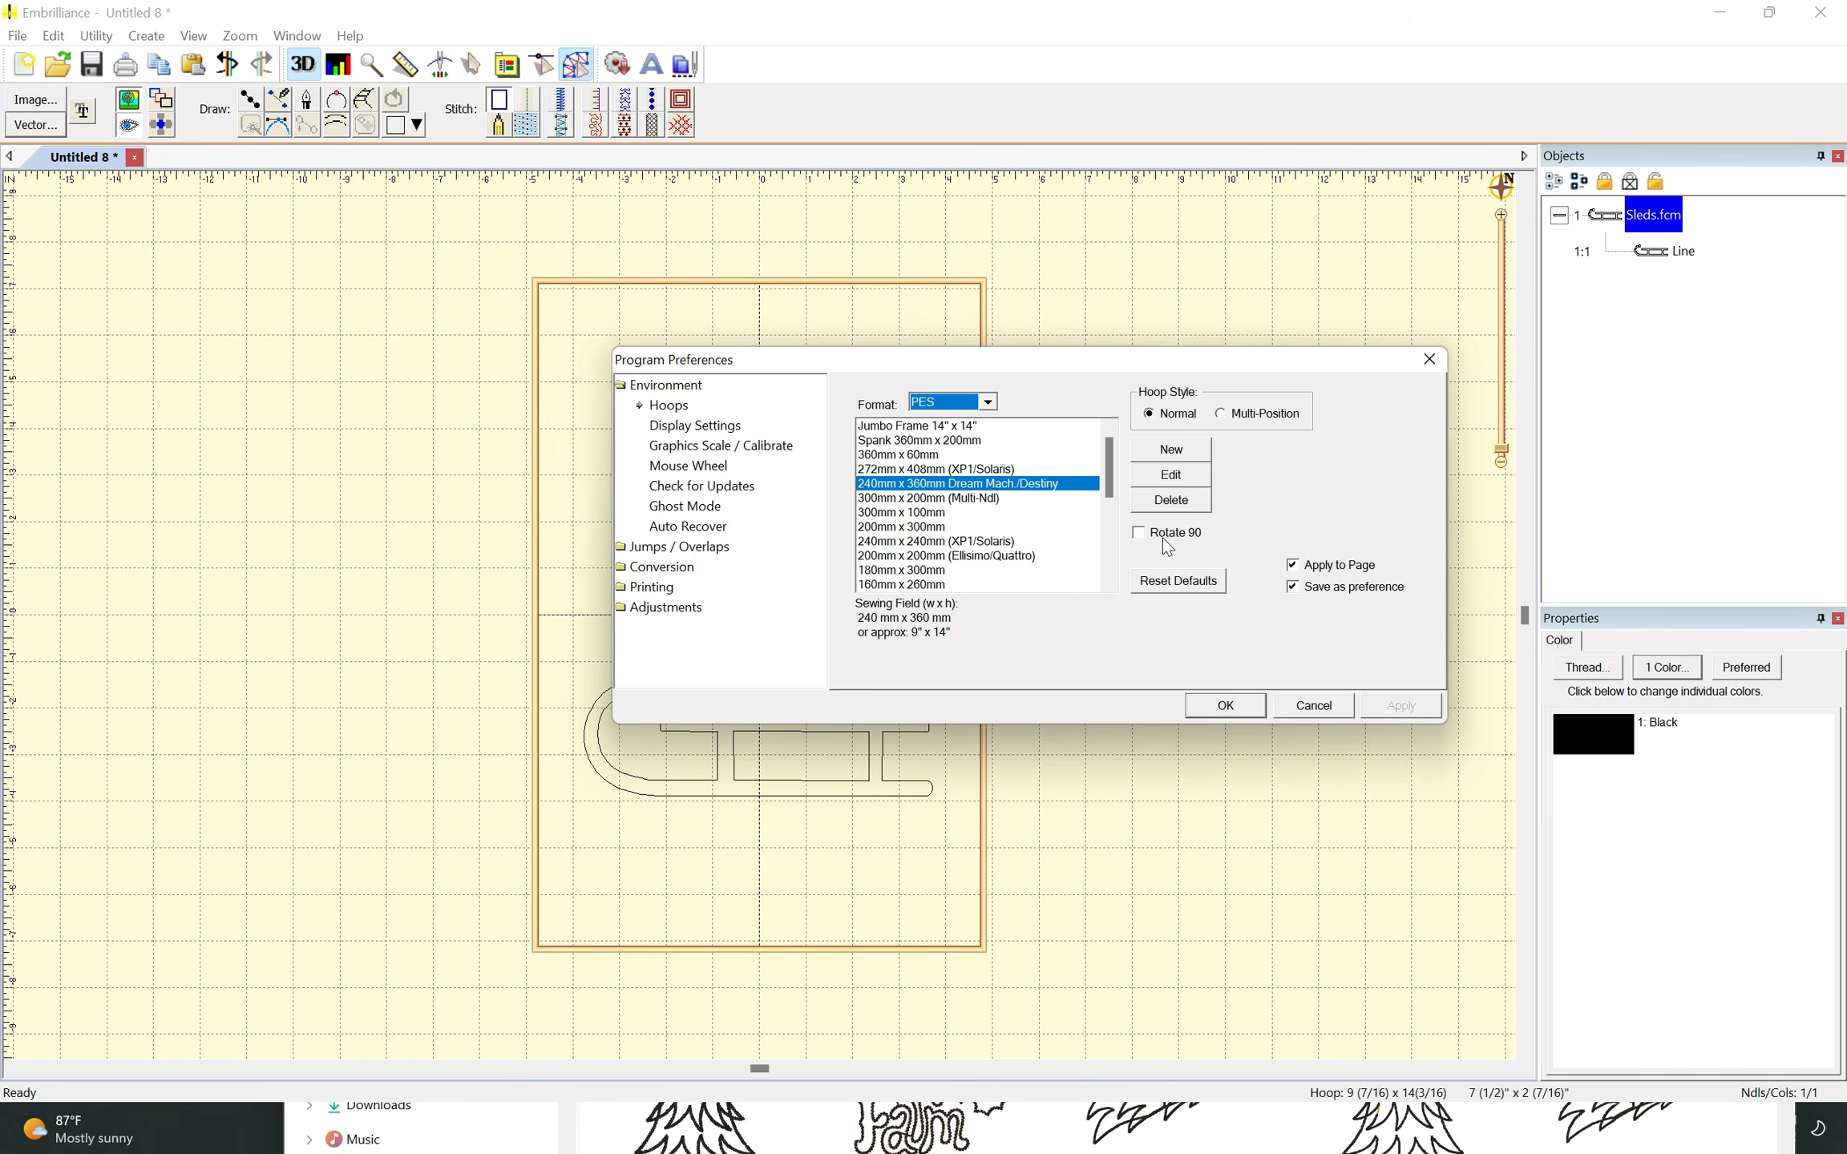
{"action": "left_click", "coordinate": [1139, 532]}
{"action": "left_click", "coordinate": [1394, 706]}
{"action": "left_click", "coordinate": [1235, 703]}
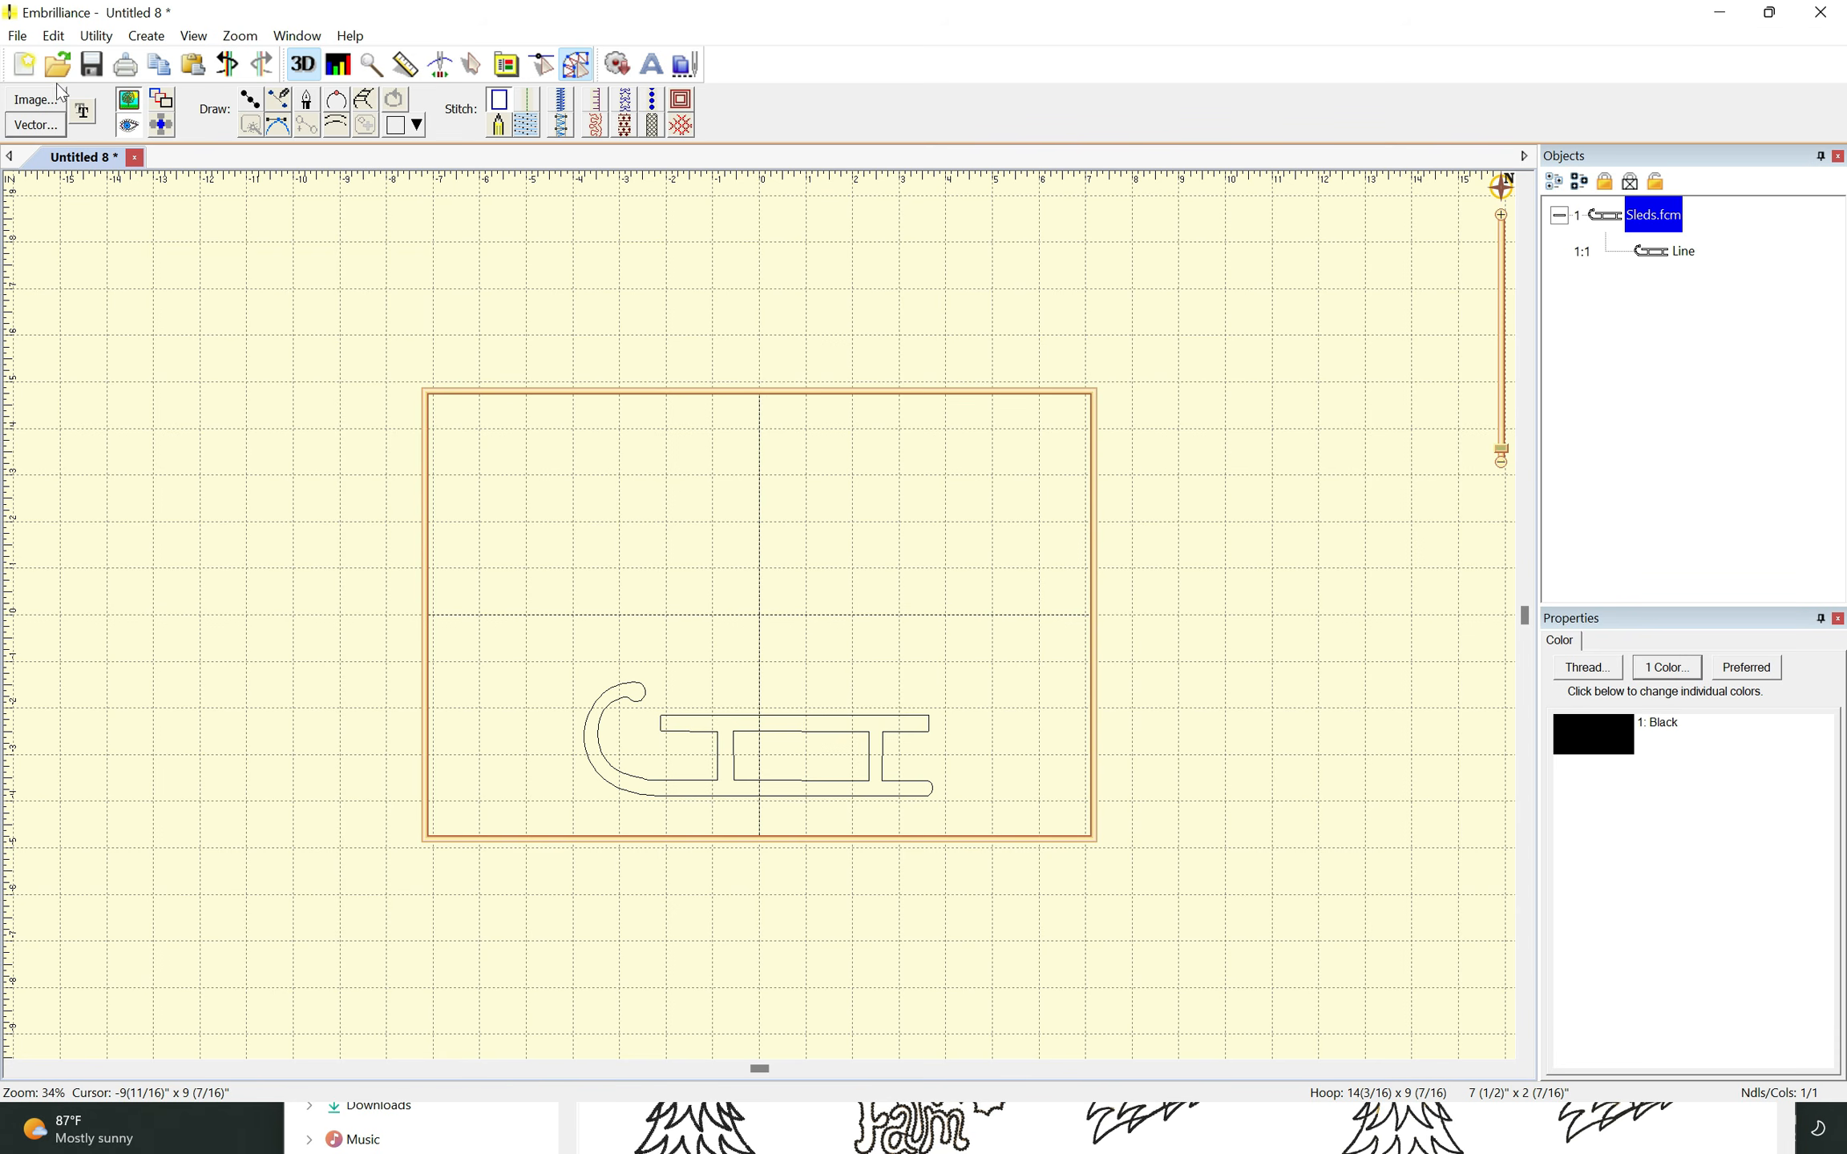
- Import the Trees vector file from the WorkingFiles folder into the sled design
{"action": "left_click", "coordinate": [38, 126]}
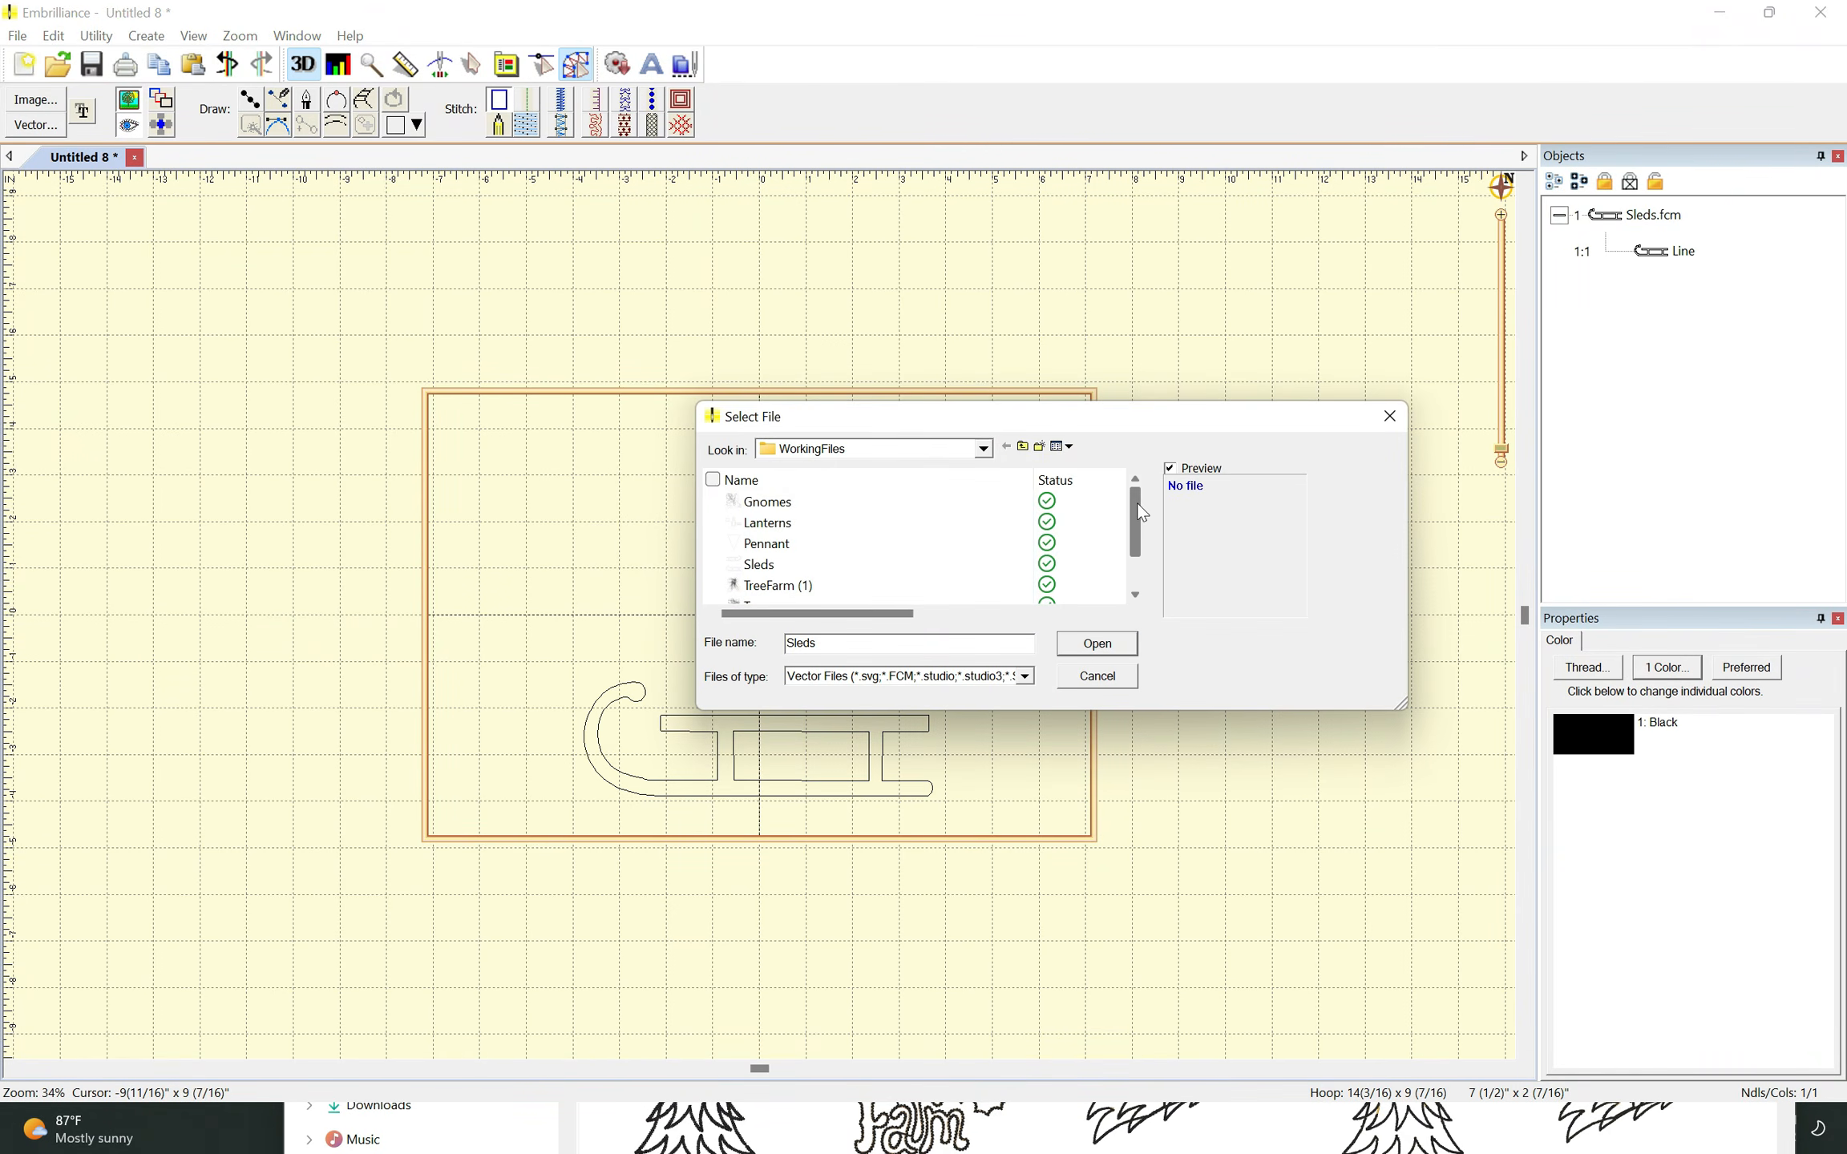
{"action": "left_click_drag", "start_coordinate": [1141, 512], "coordinate": [1141, 532]}
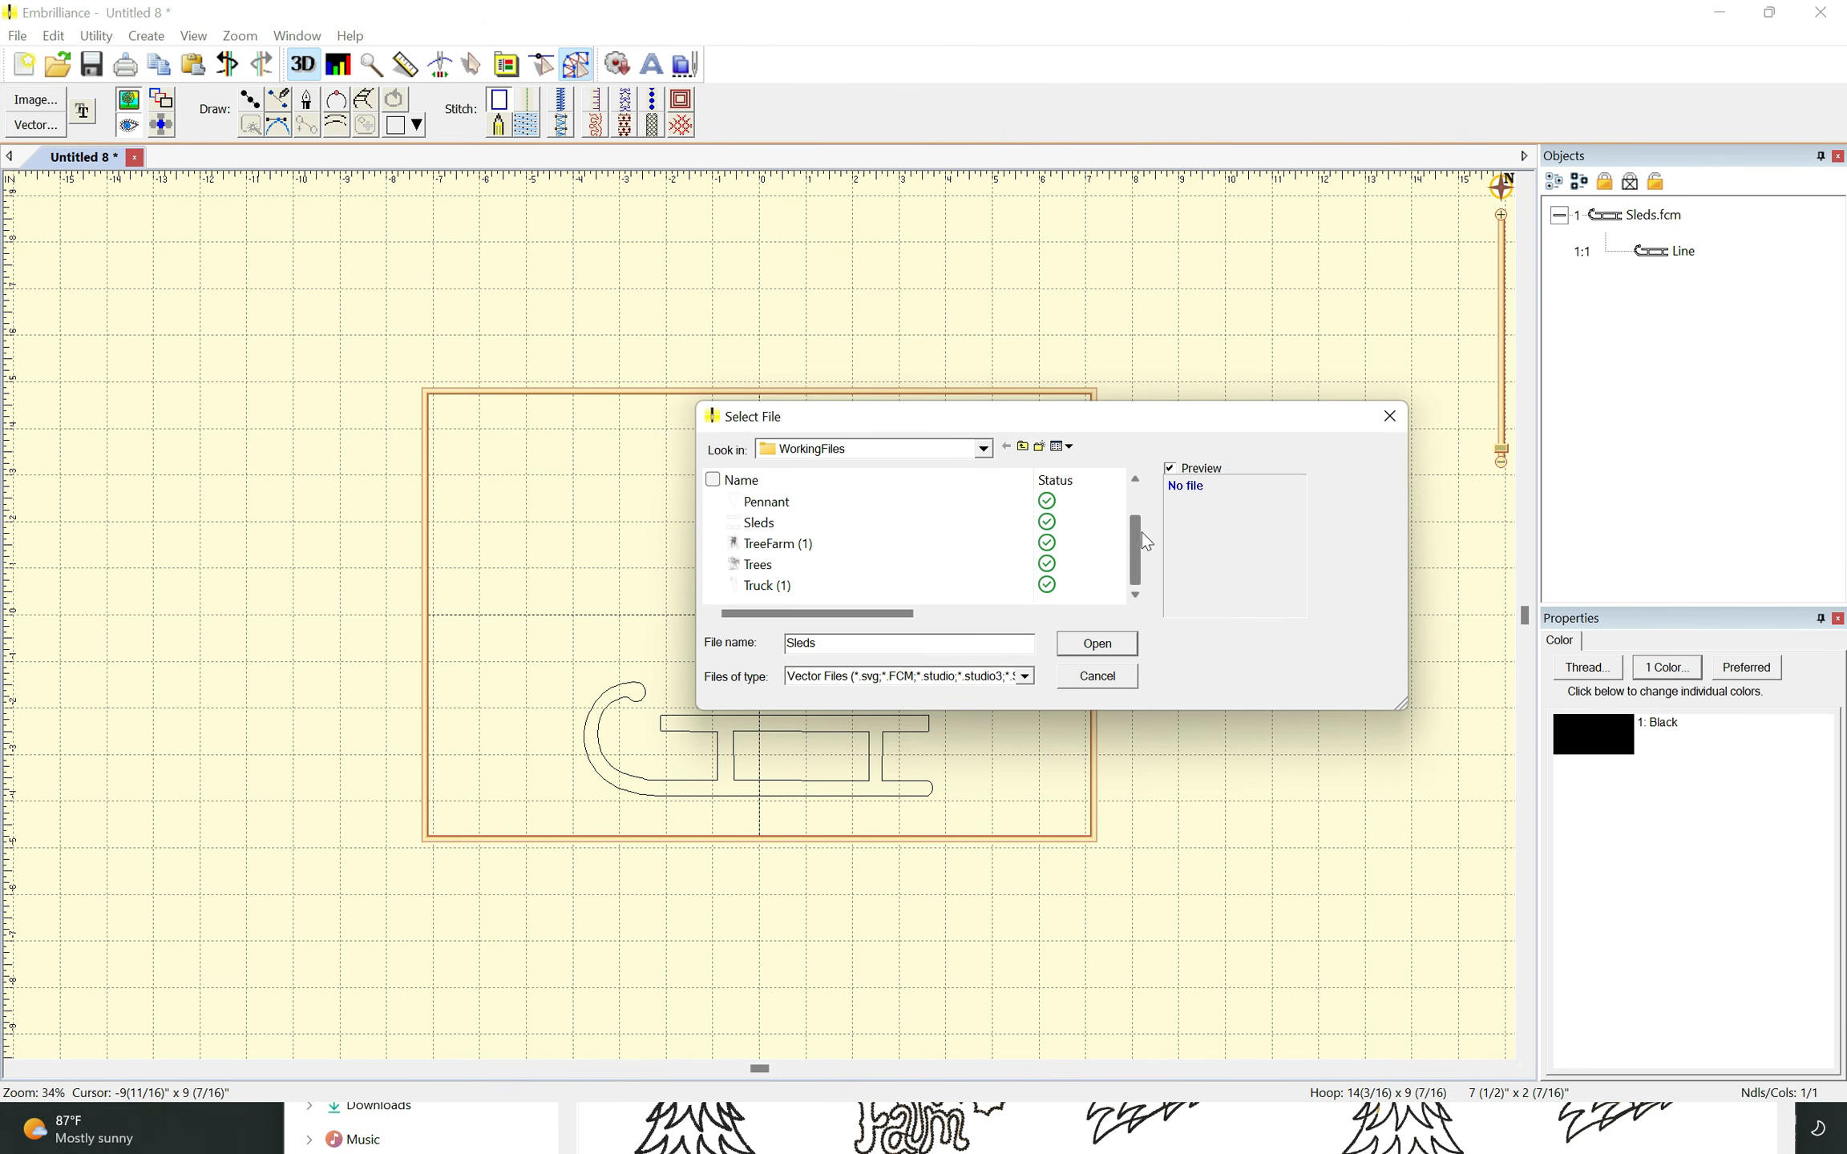
{"action": "left_click", "coordinate": [795, 566]}
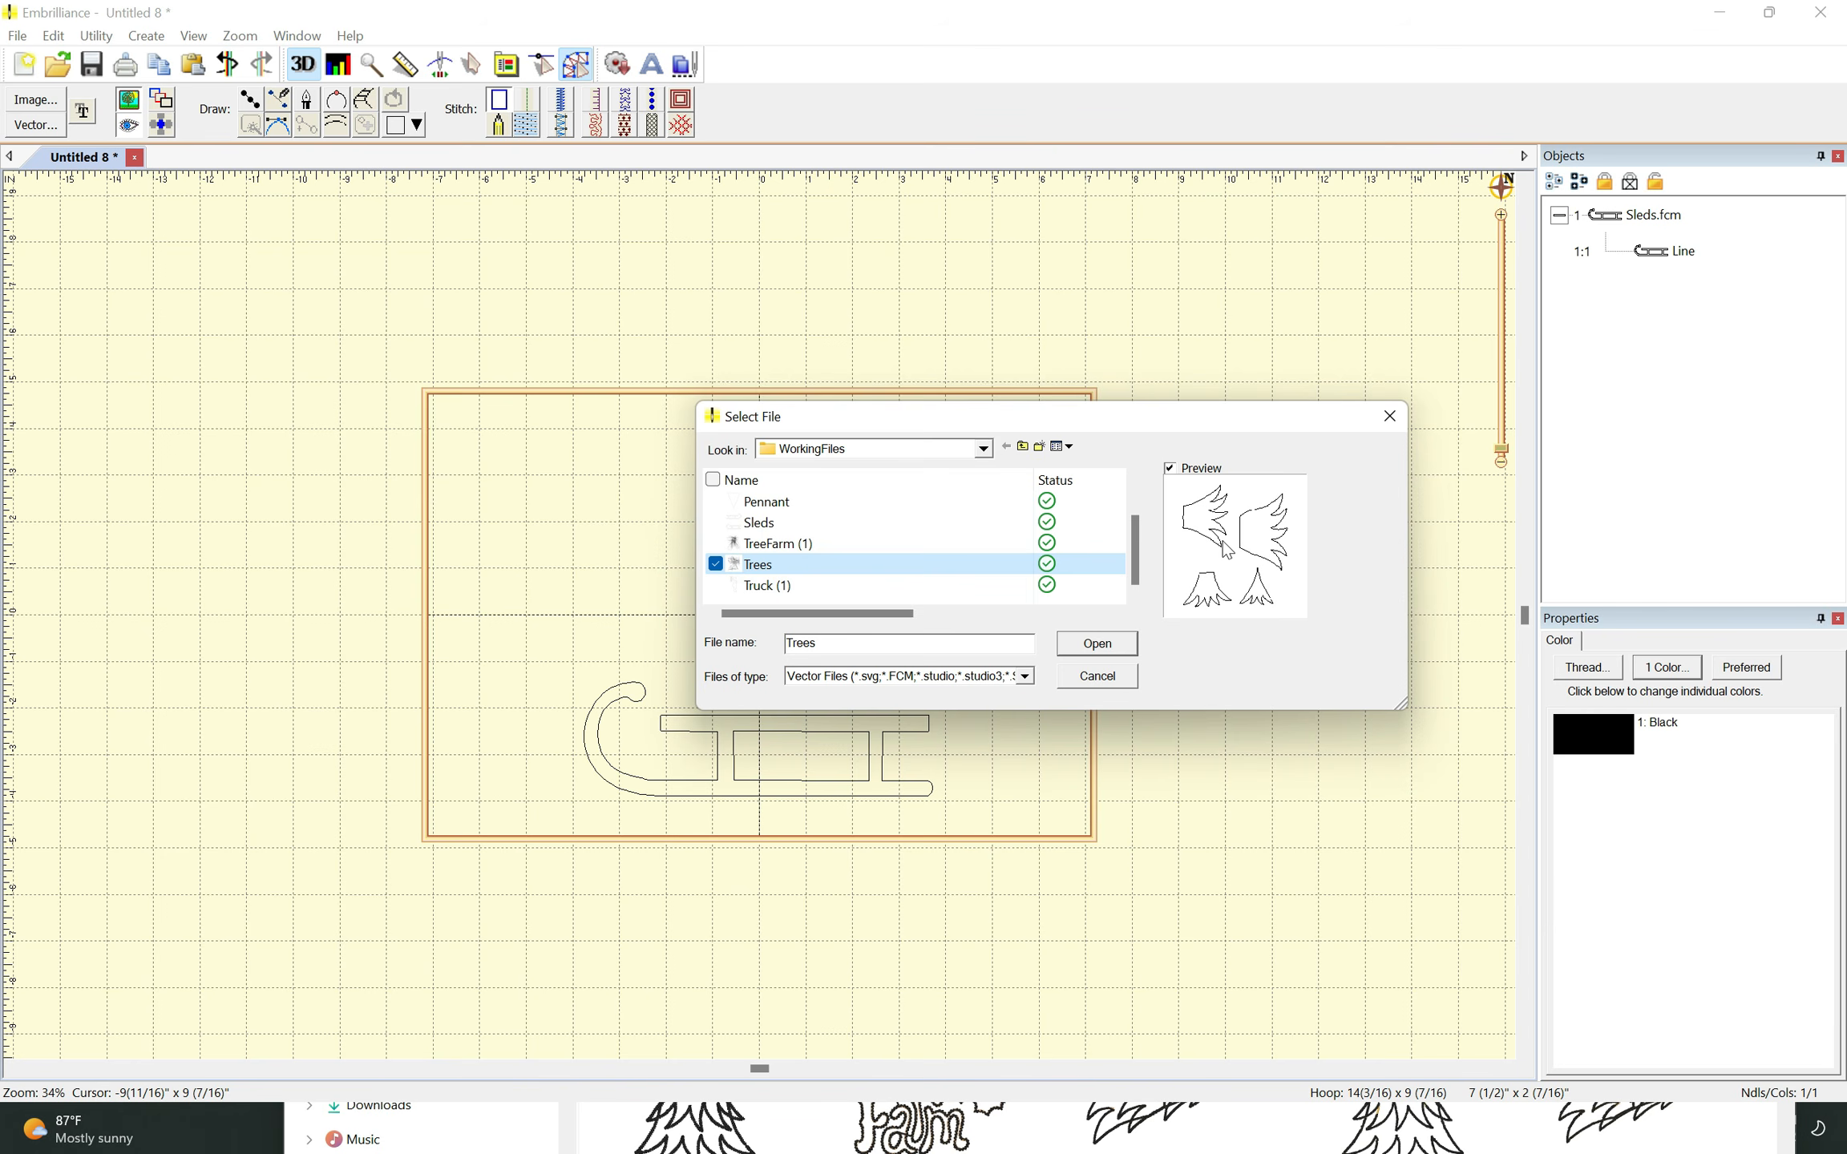
{"action": "left_click", "coordinate": [1108, 648]}
- Delete the largest tree section, at the upper right of the hoop
{"action": "left_click", "coordinate": [1203, 451]}
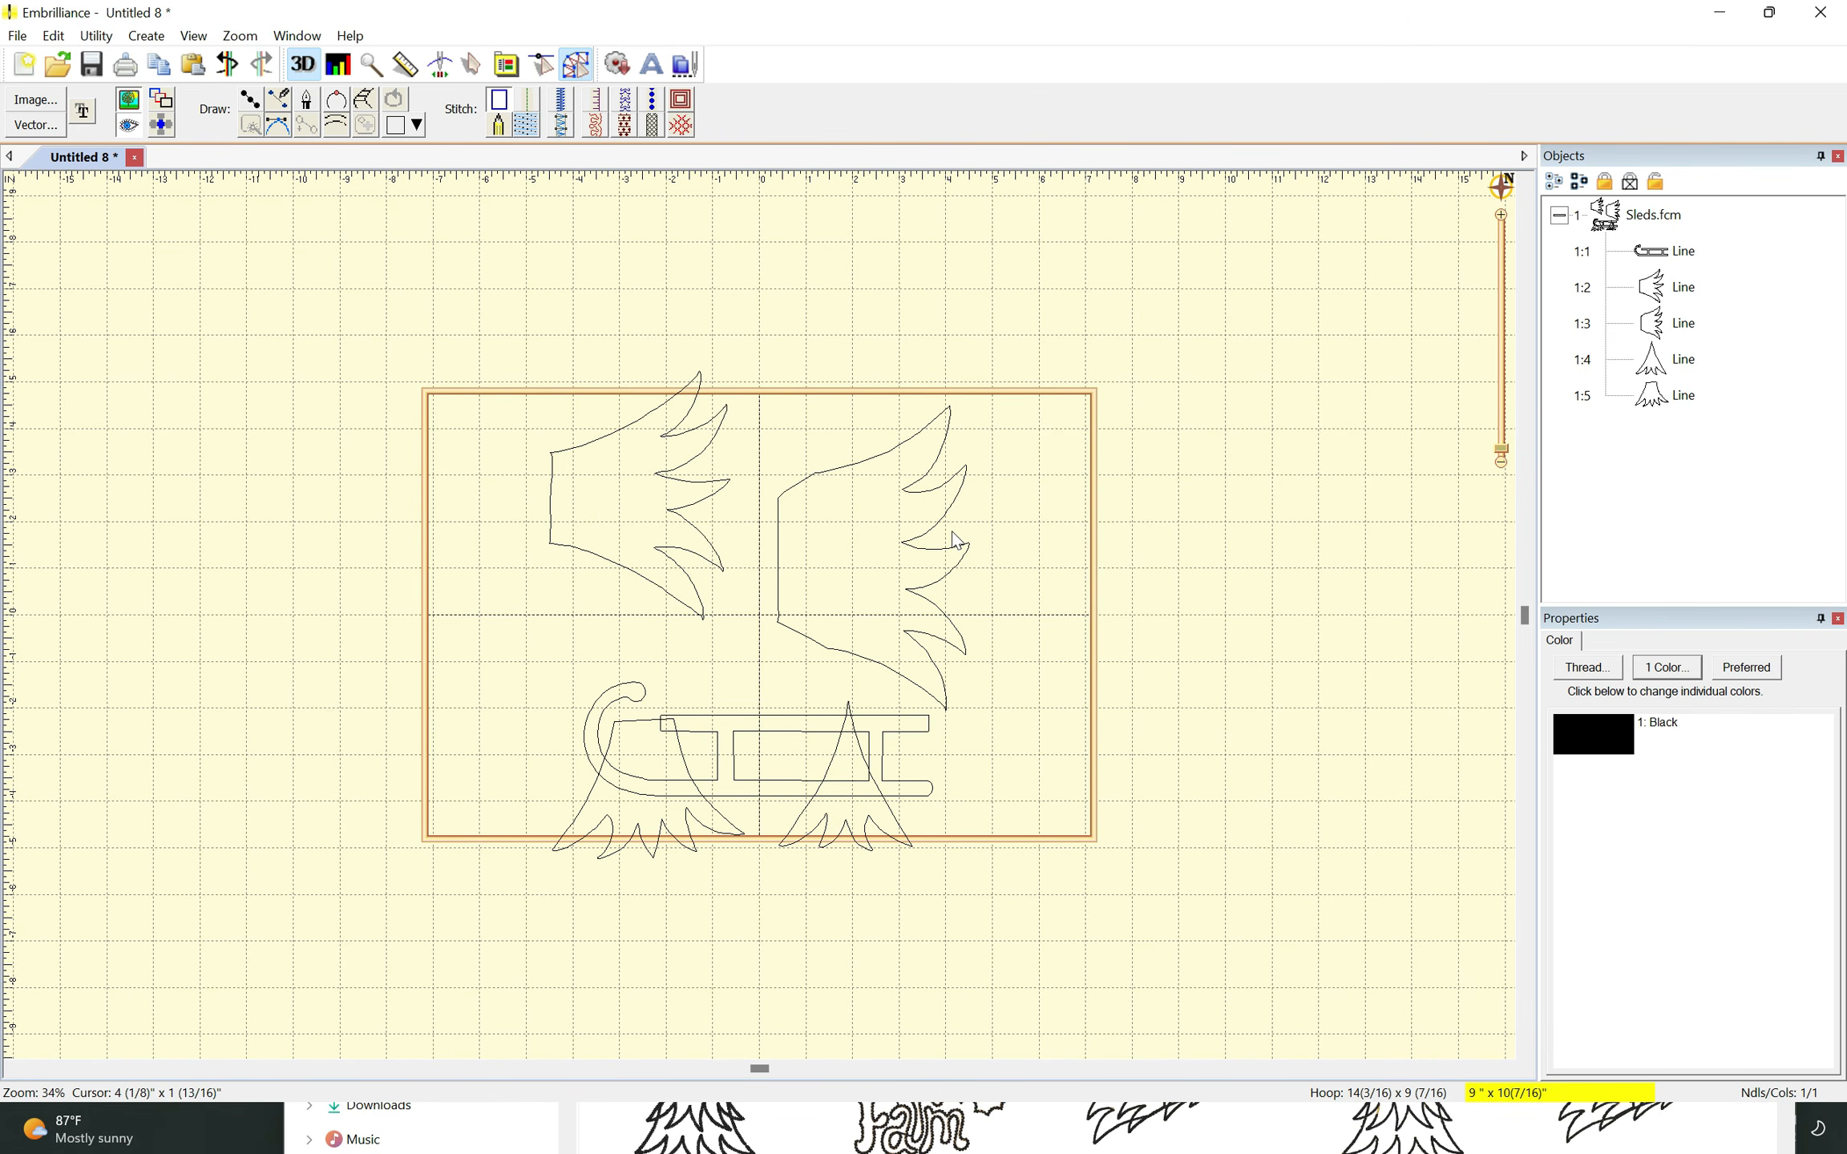
{"action": "left_click", "coordinate": [896, 459]}
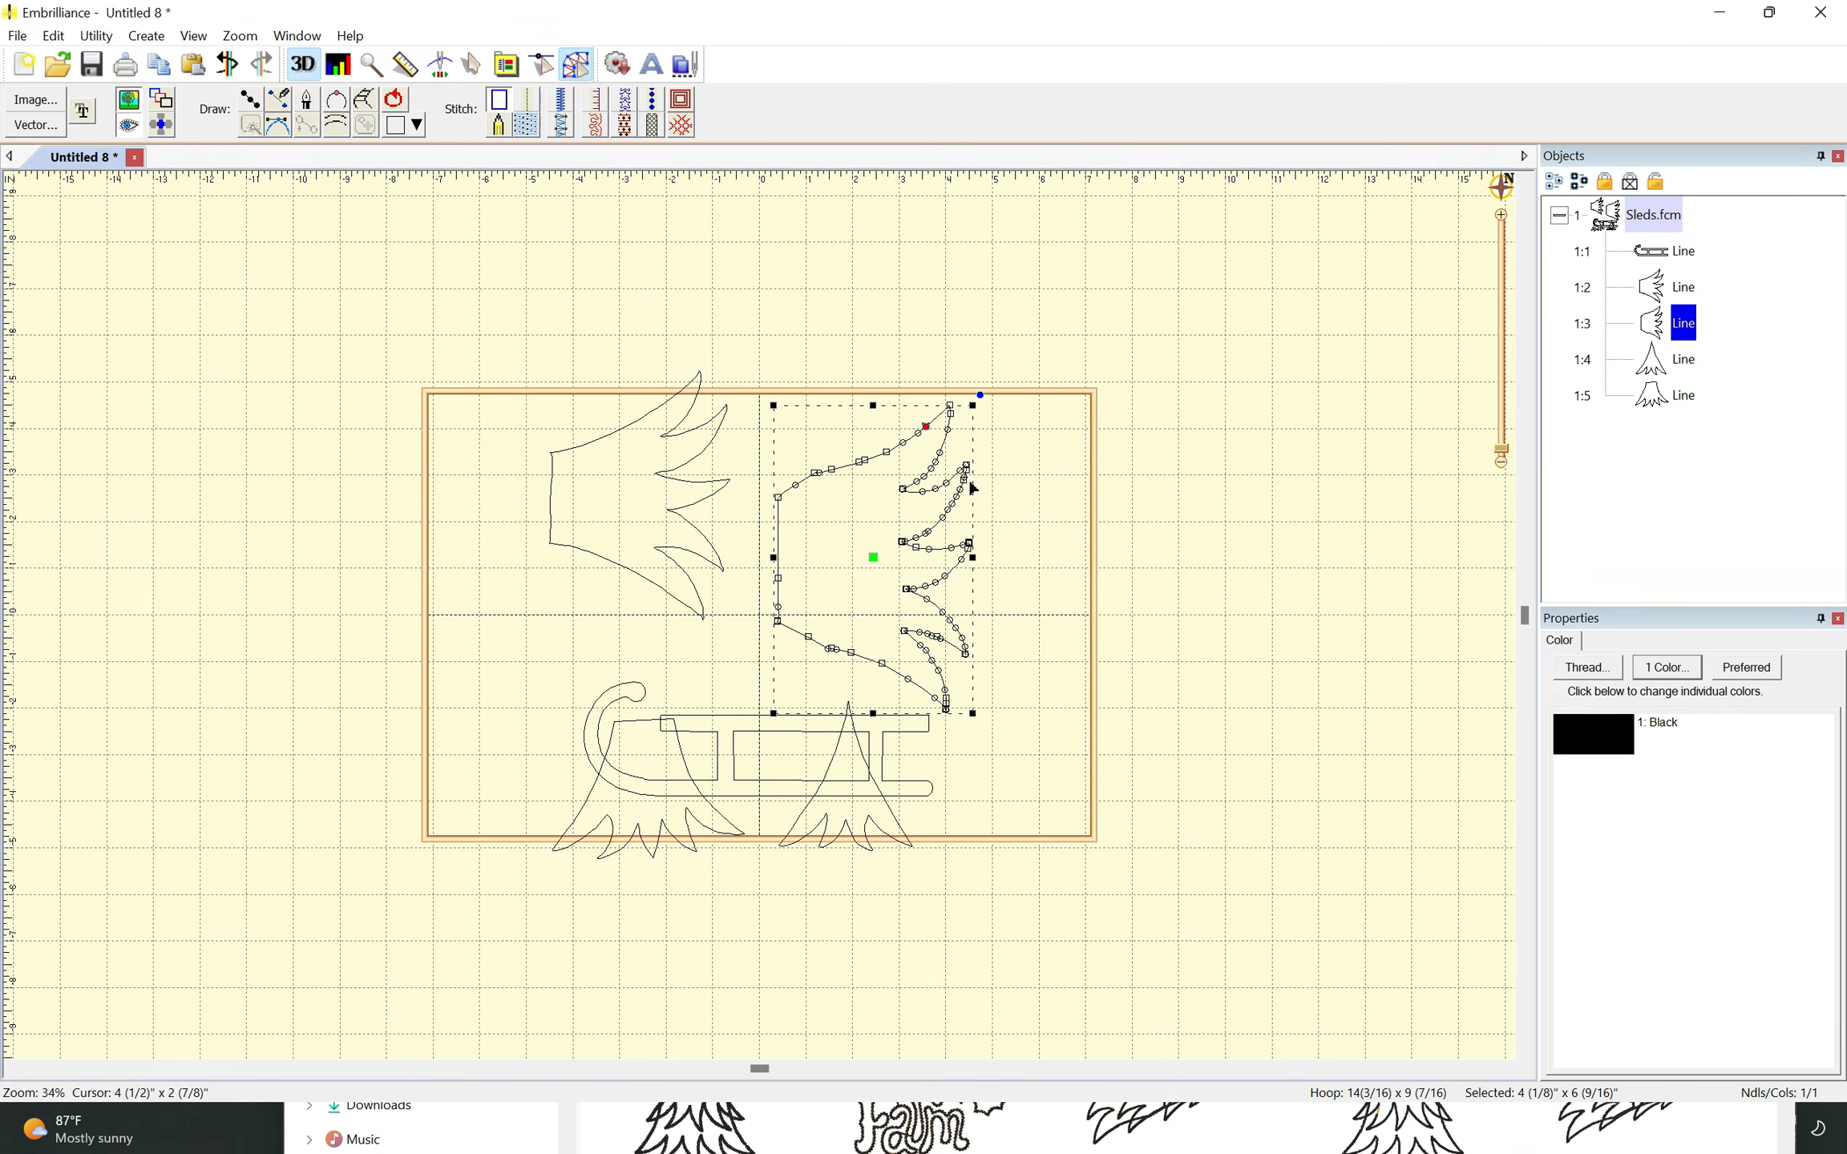
{"action": "key", "text": "Delete"}
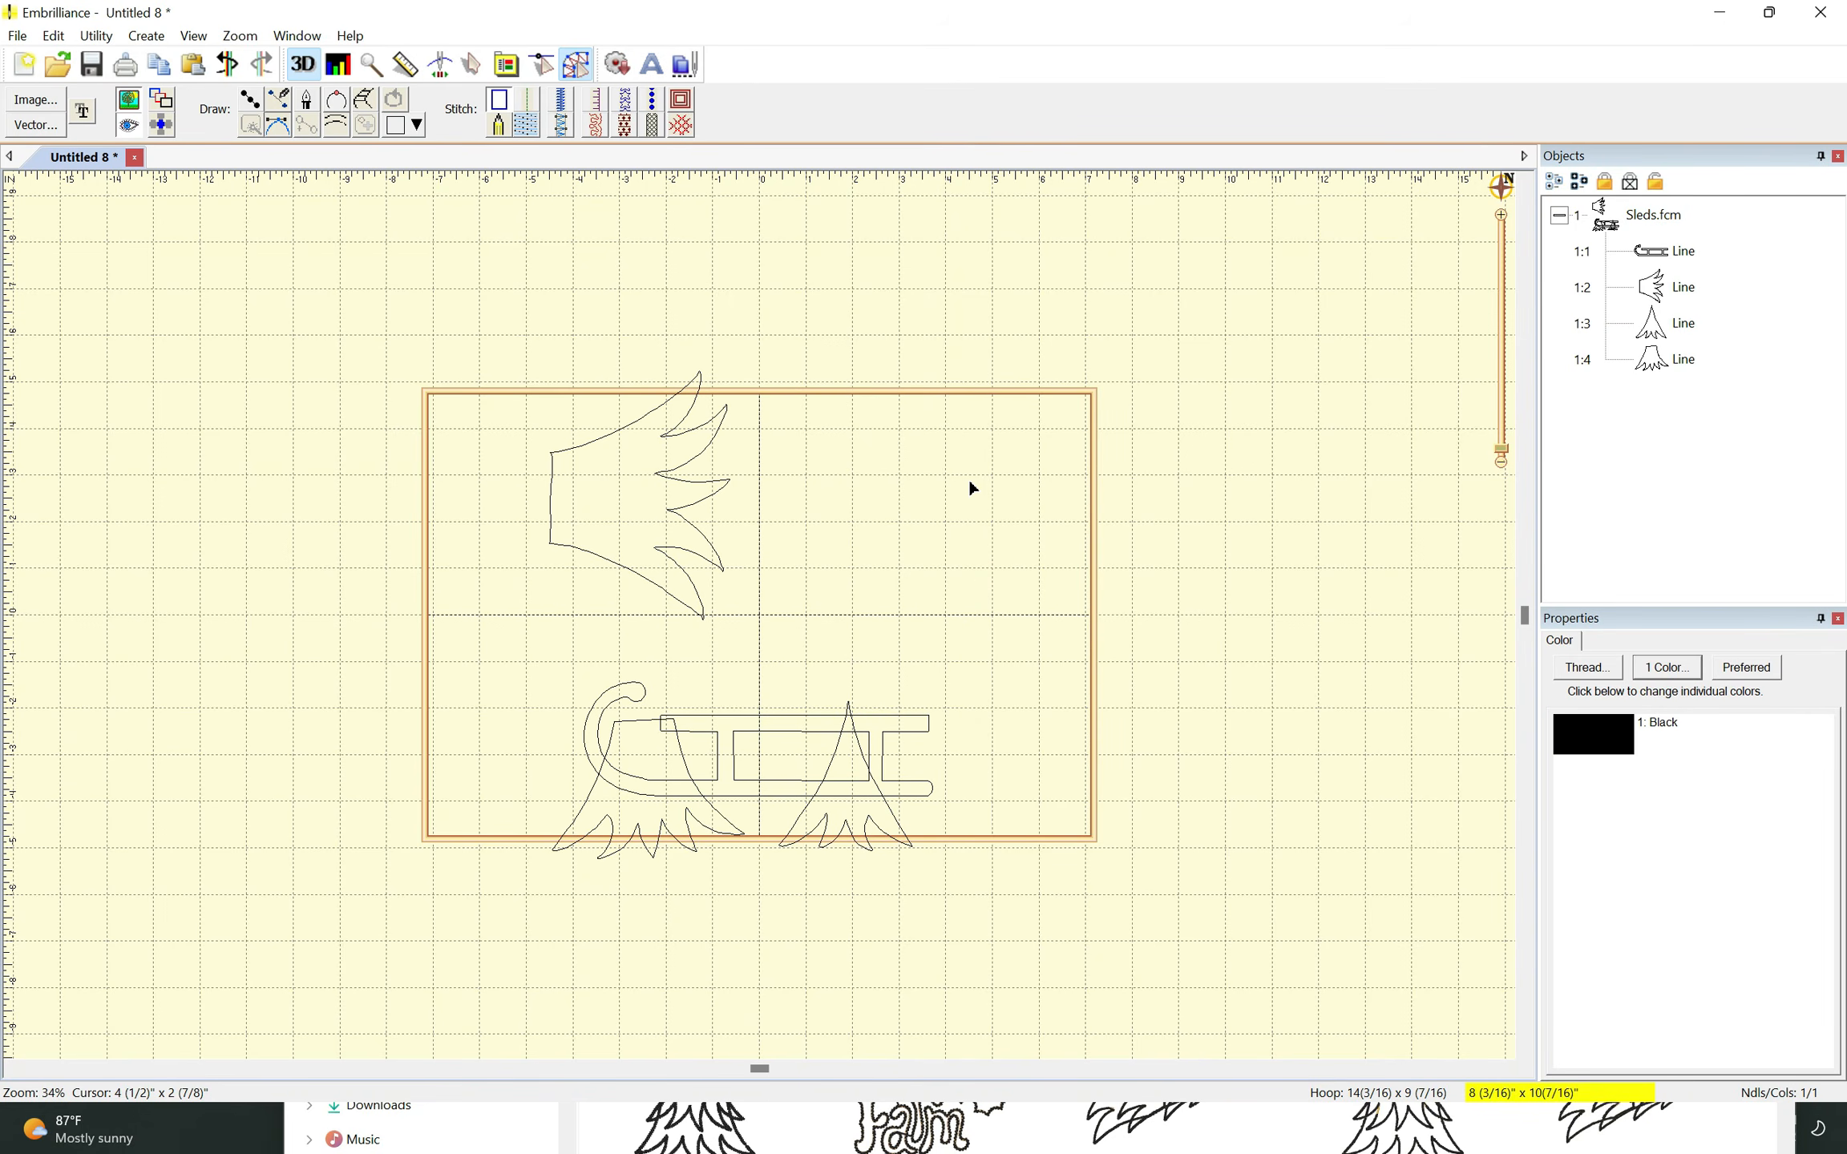
- Move the flat-topped tree section overlapping the sled one place earlier in the stitching order
{"action": "left_click", "coordinate": [723, 823]}
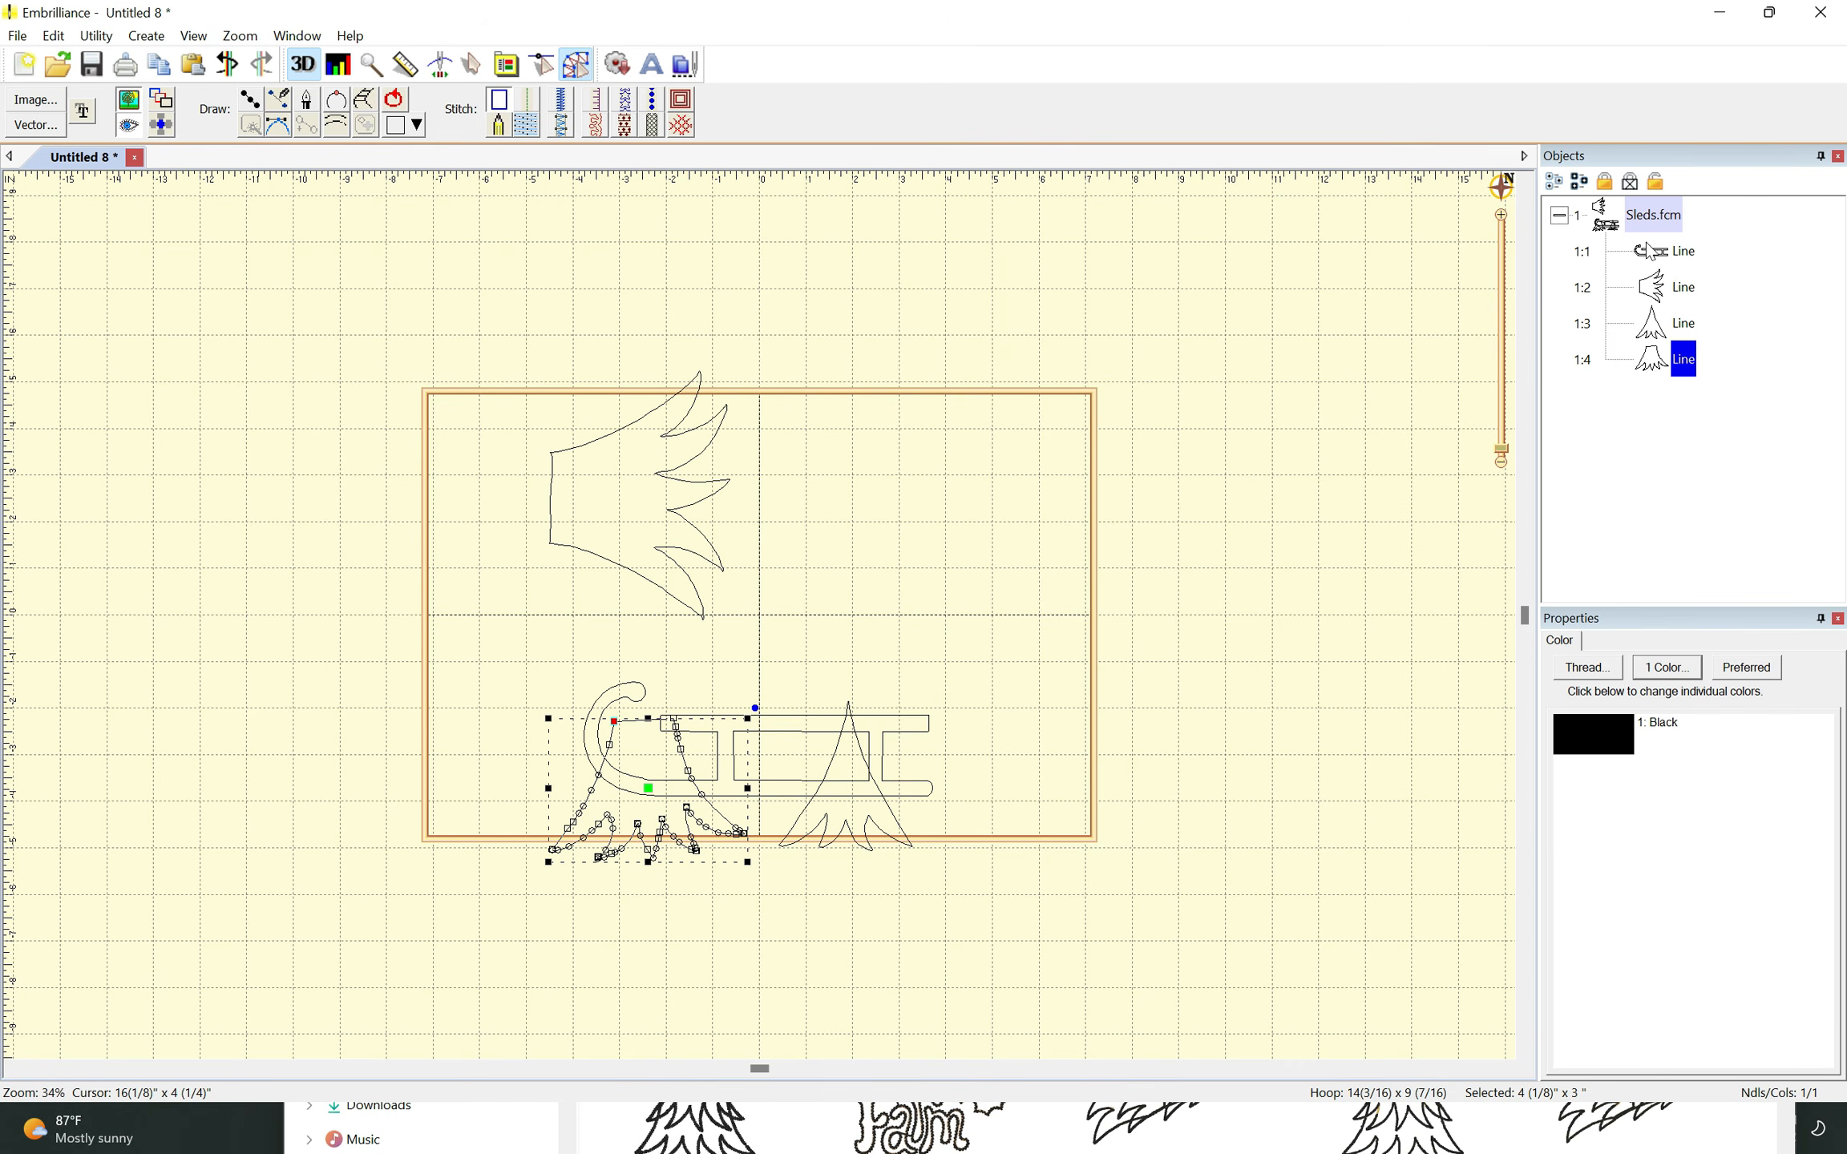
{"action": "right_click", "coordinate": [1656, 365]}
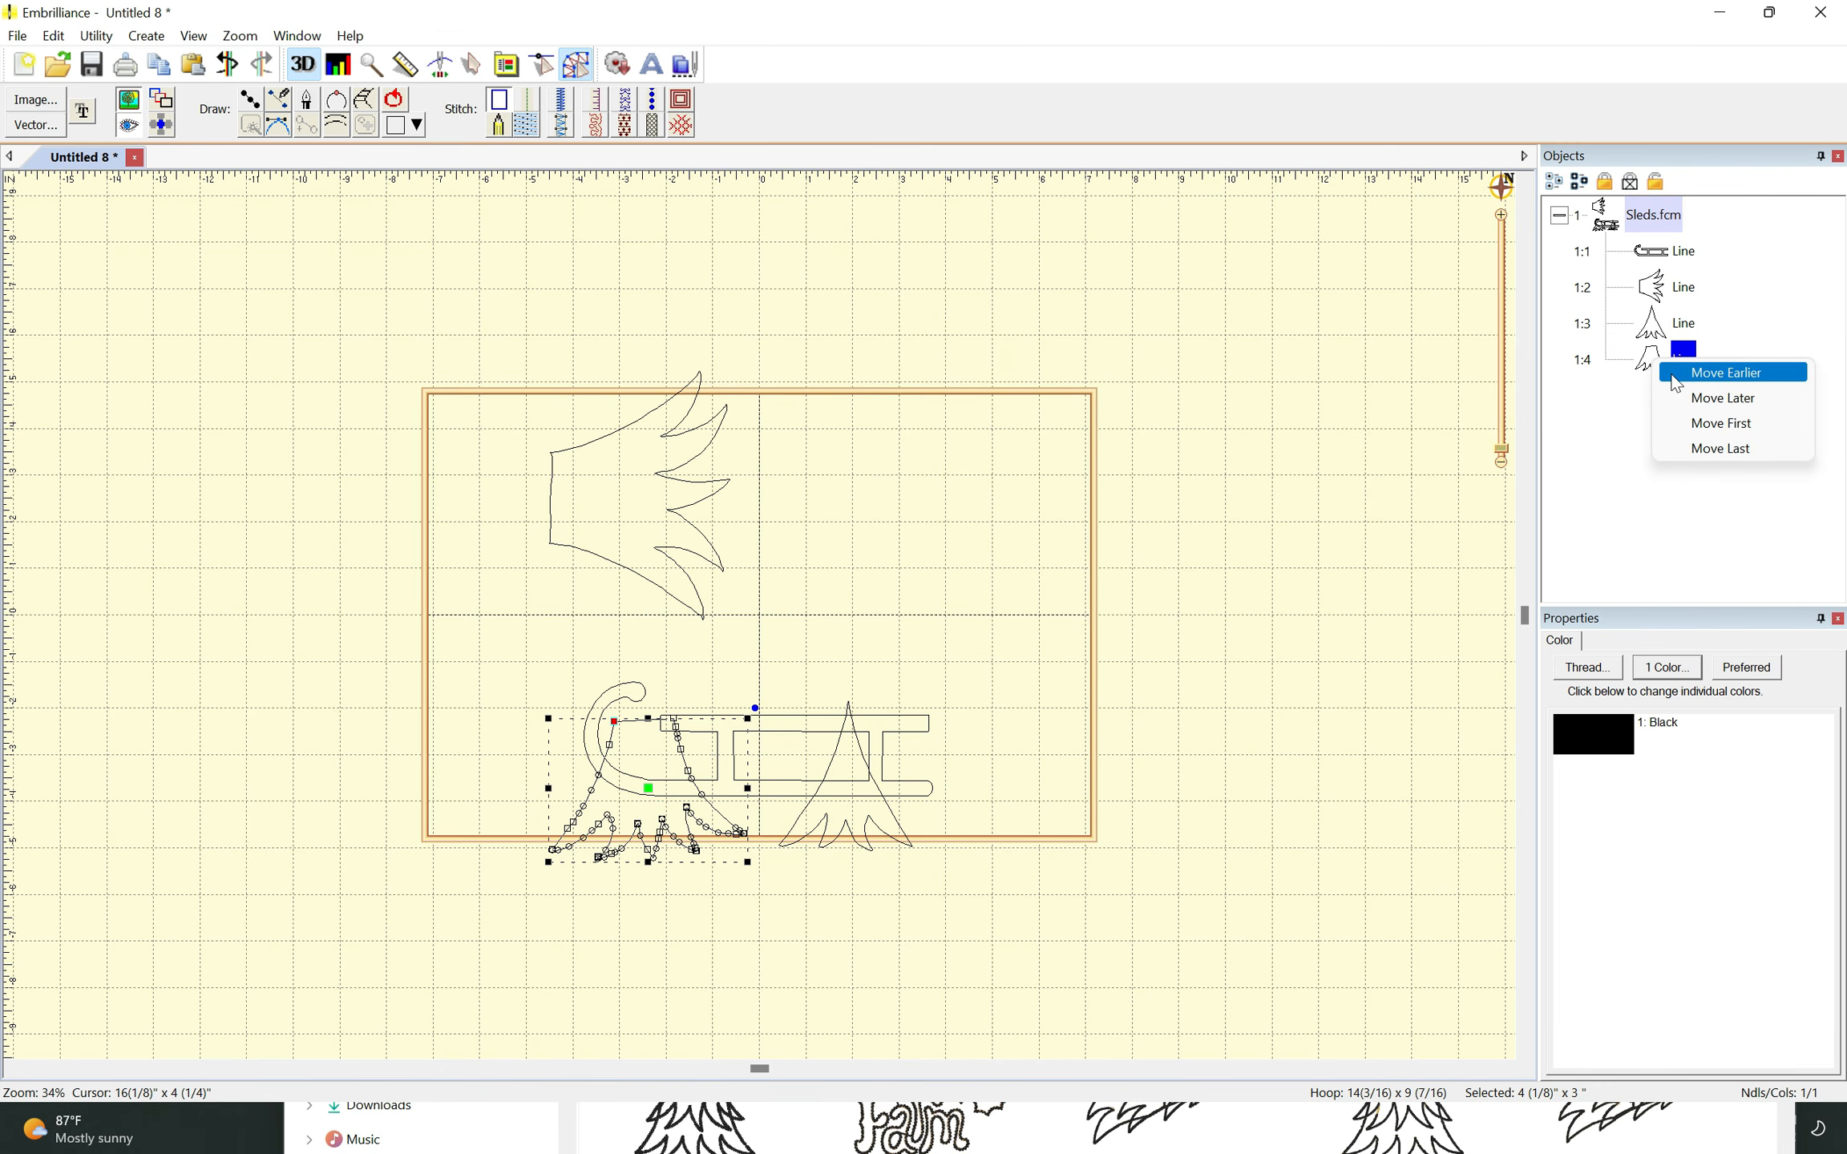
{"action": "left_click", "coordinate": [1676, 376]}
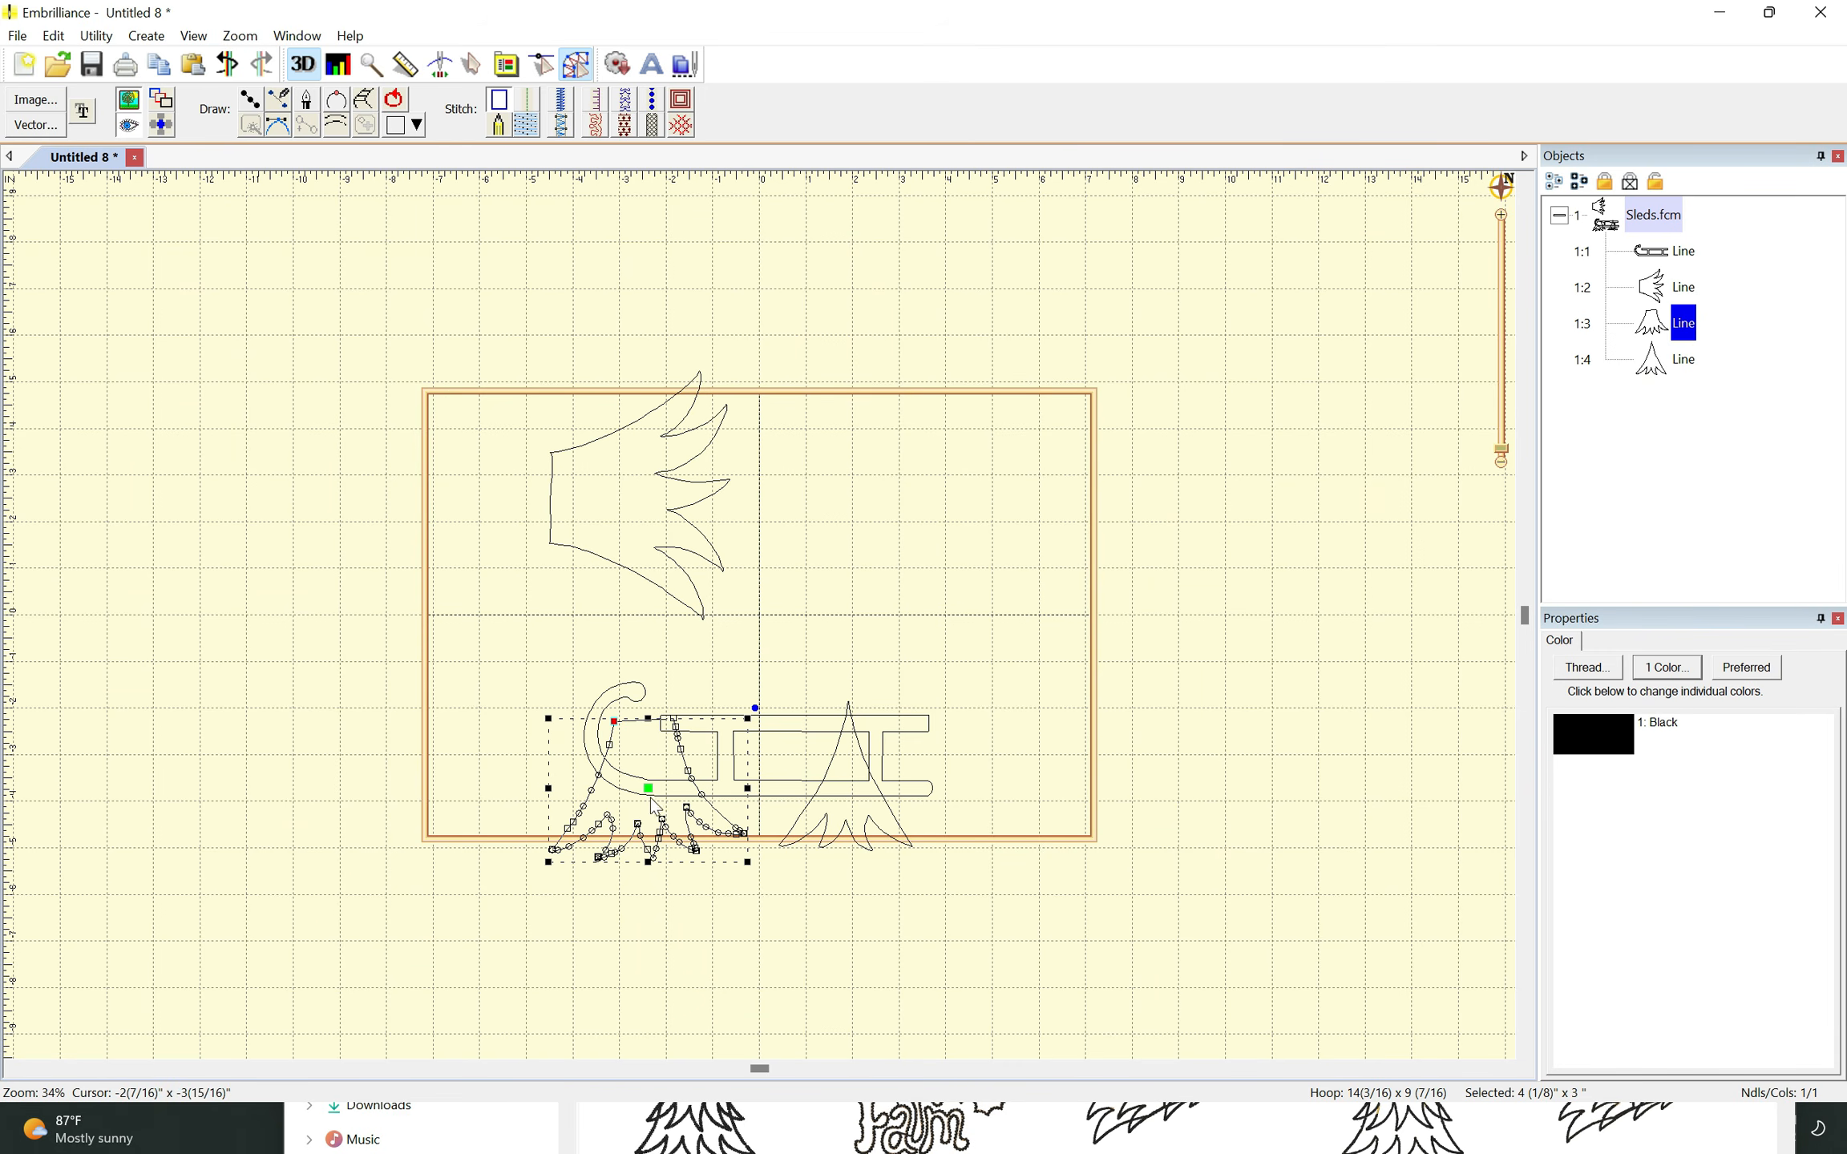
- Place the flat-topped tree section over the narrow end of the larger one and rotate it sideways to match
{"action": "left_click_drag", "start_coordinate": [648, 792], "coordinate": [543, 497]}
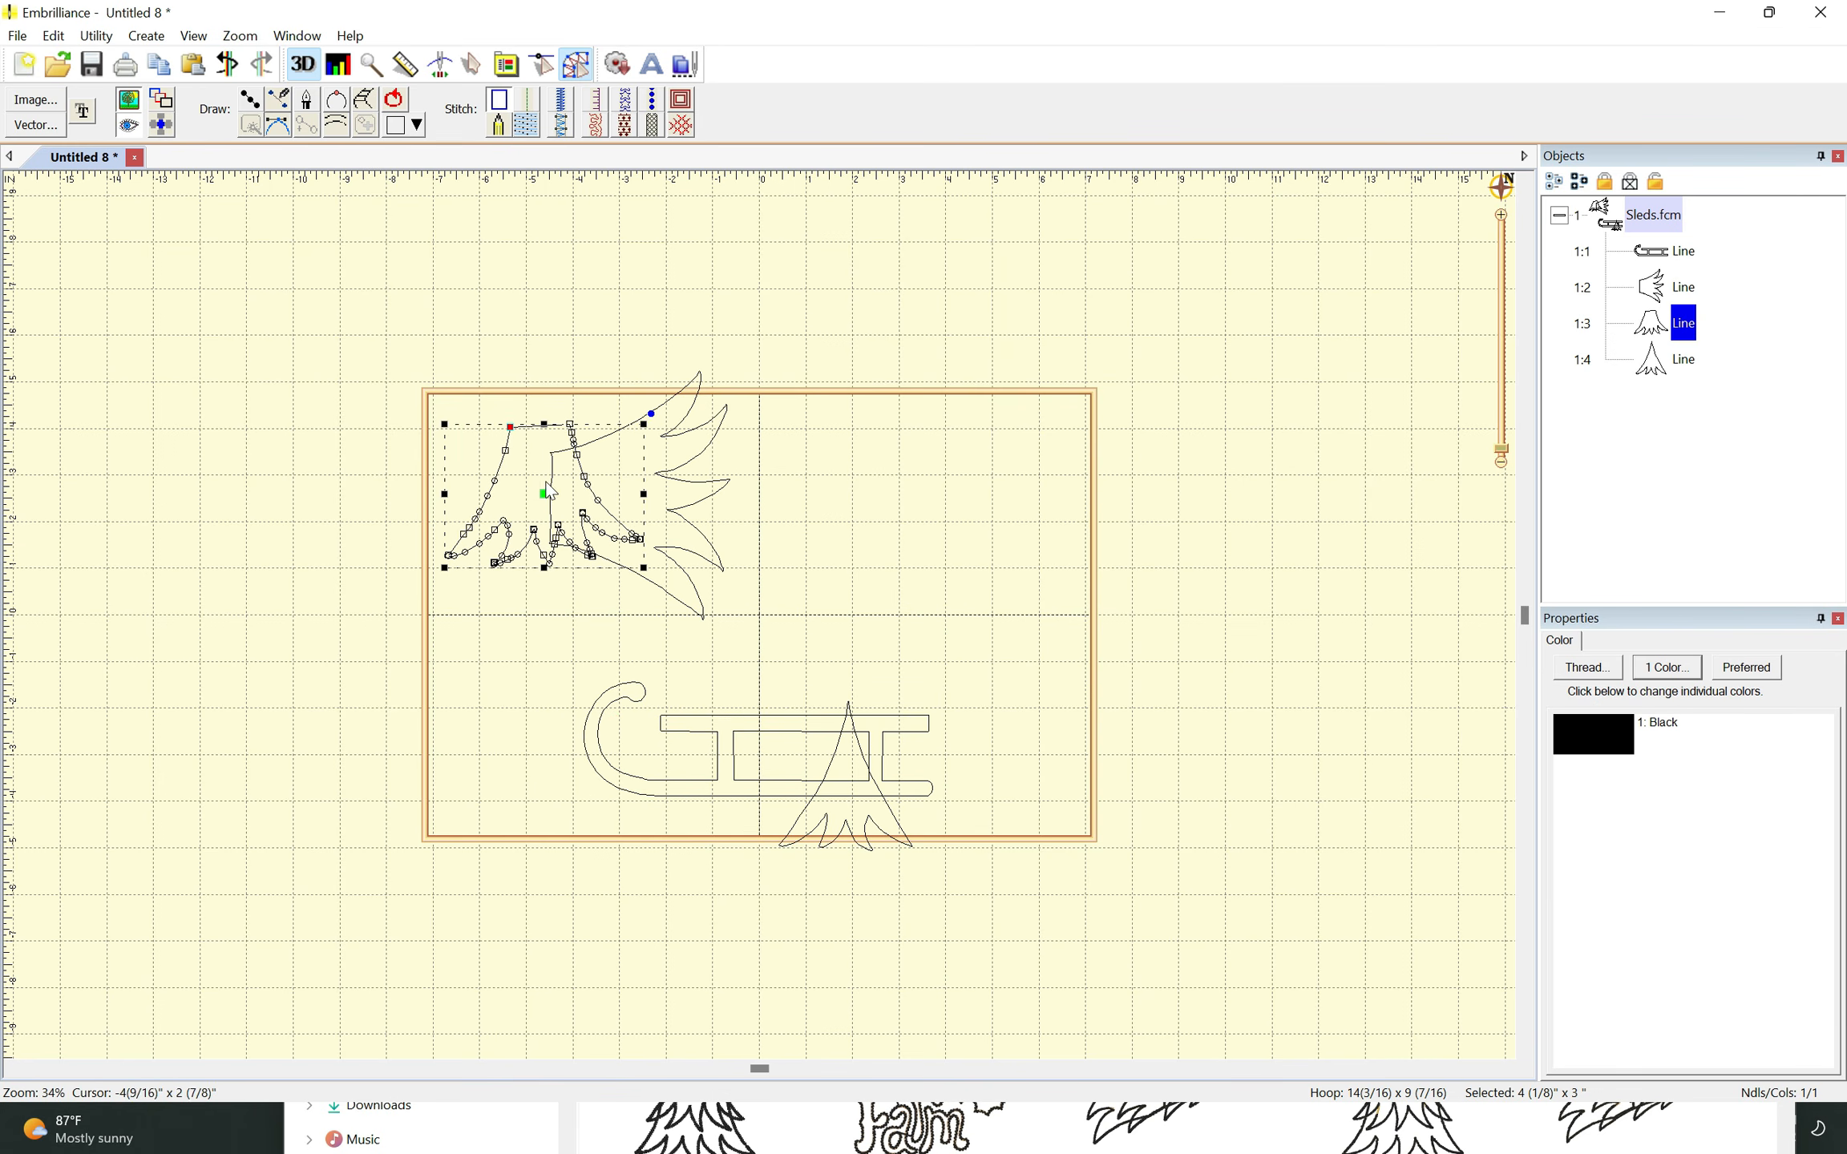
{"action": "left_click_drag", "start_coordinate": [651, 413], "coordinate": [551, 438]}
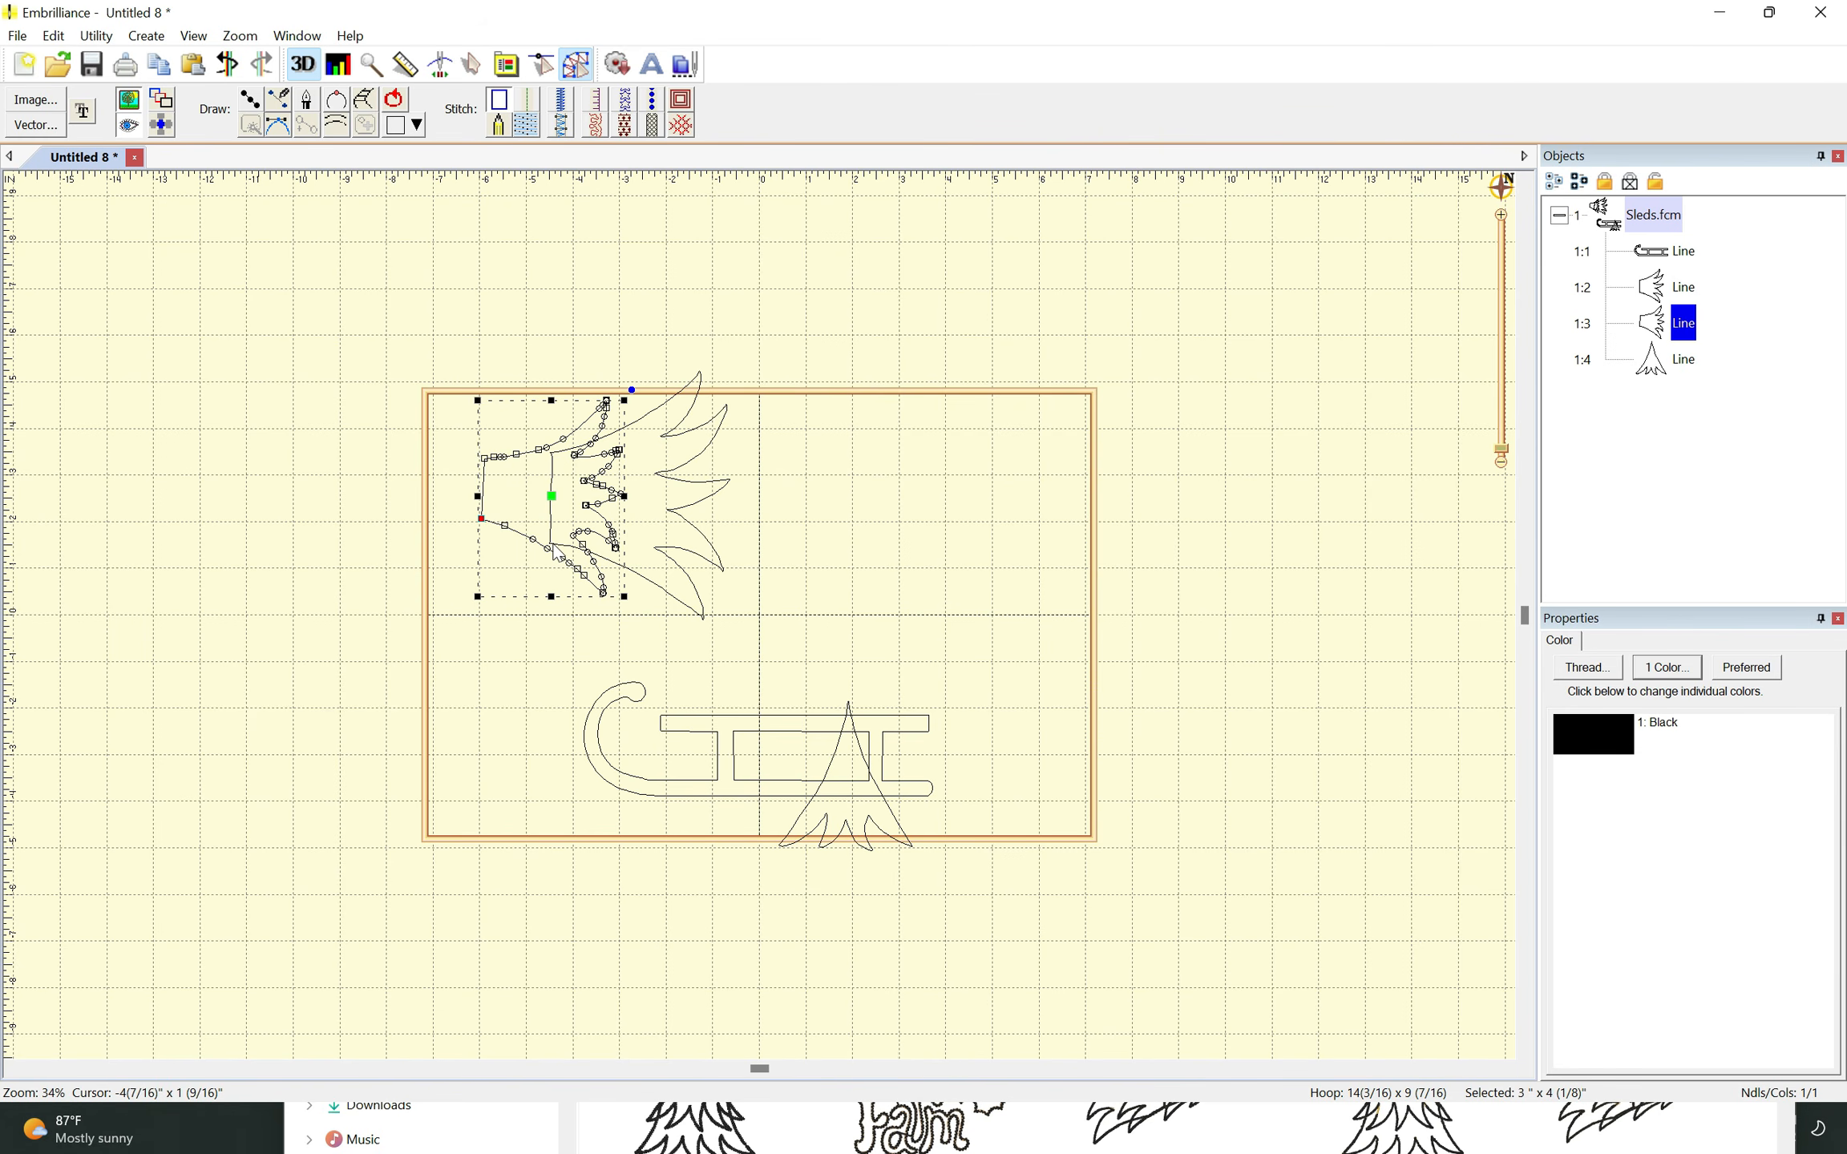
- Rotate the pointed treetop sideways and place it at the left end of the two stacked tree sections
{"action": "left_click", "coordinate": [904, 837]}
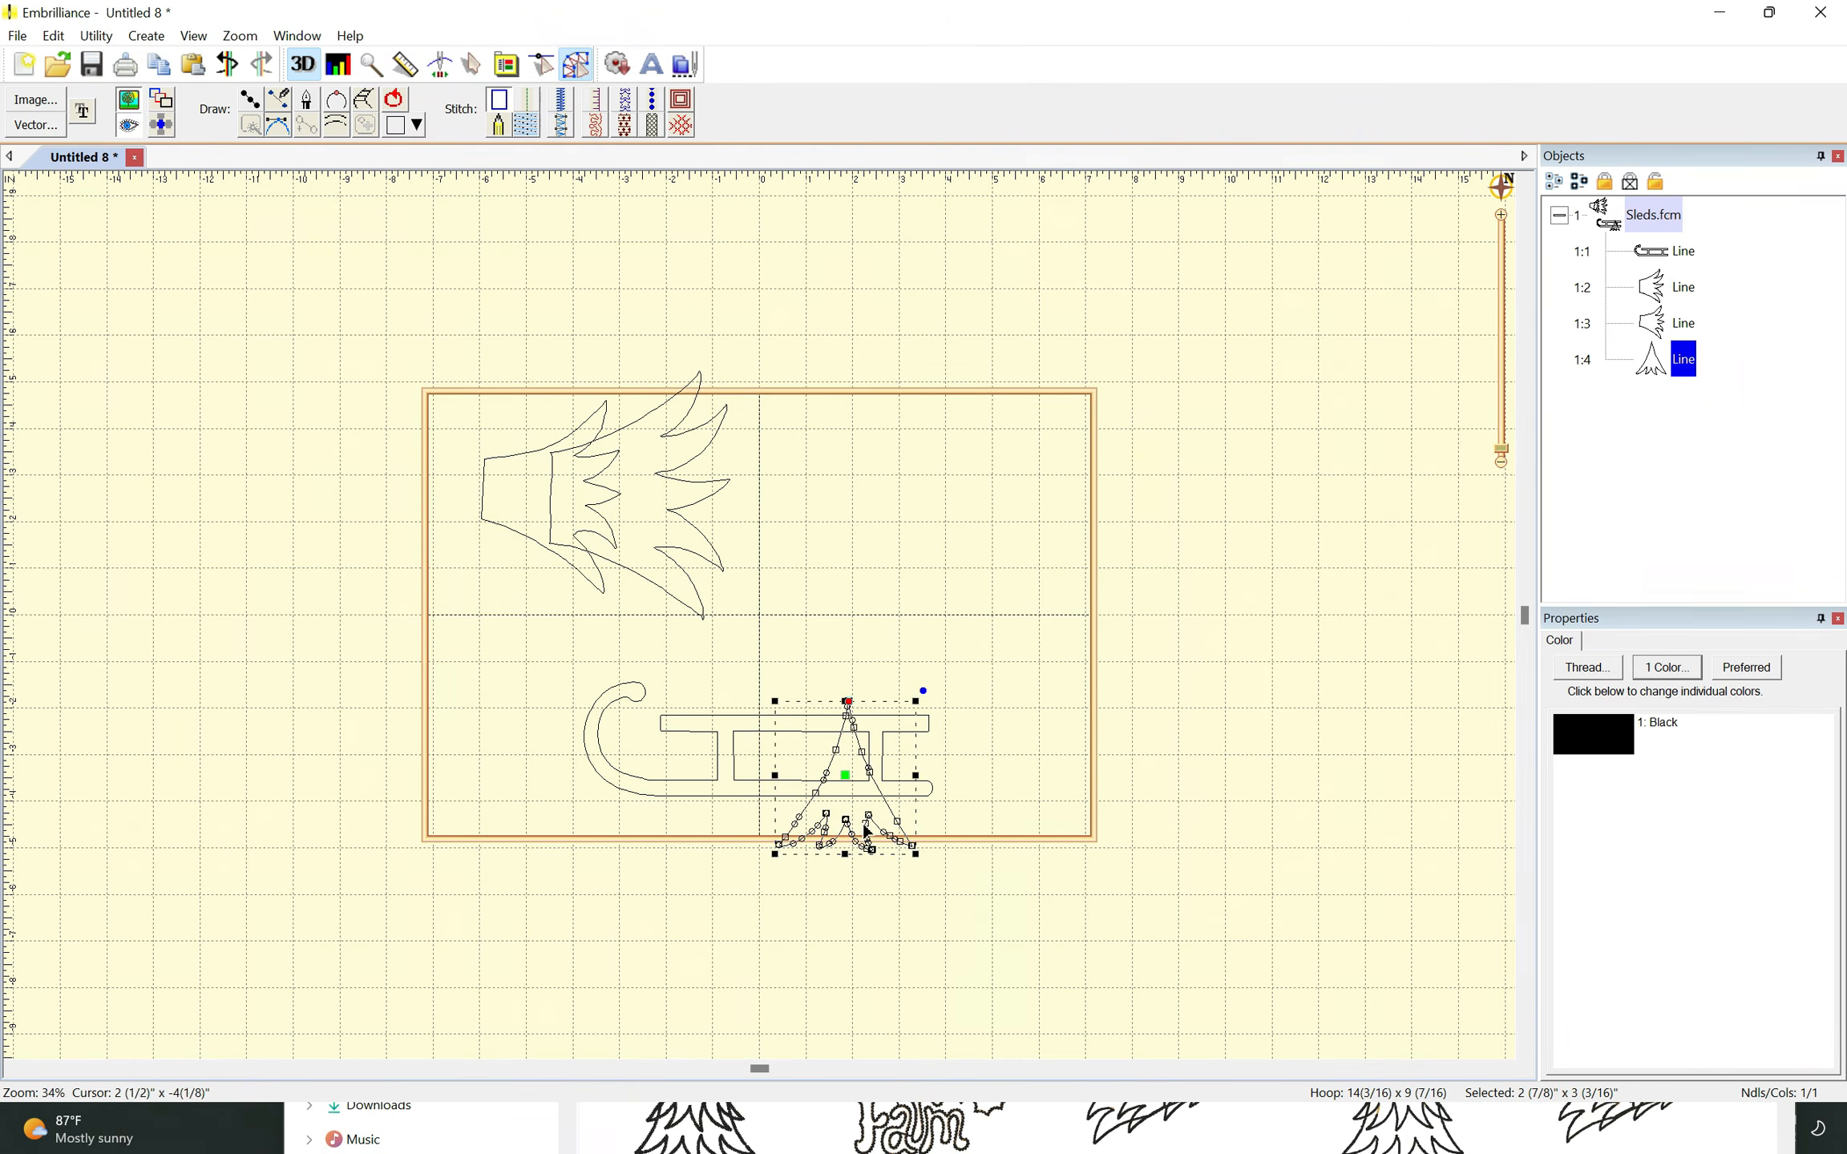
{"action": "left_click_drag", "start_coordinate": [923, 690], "coordinate": [930, 694]}
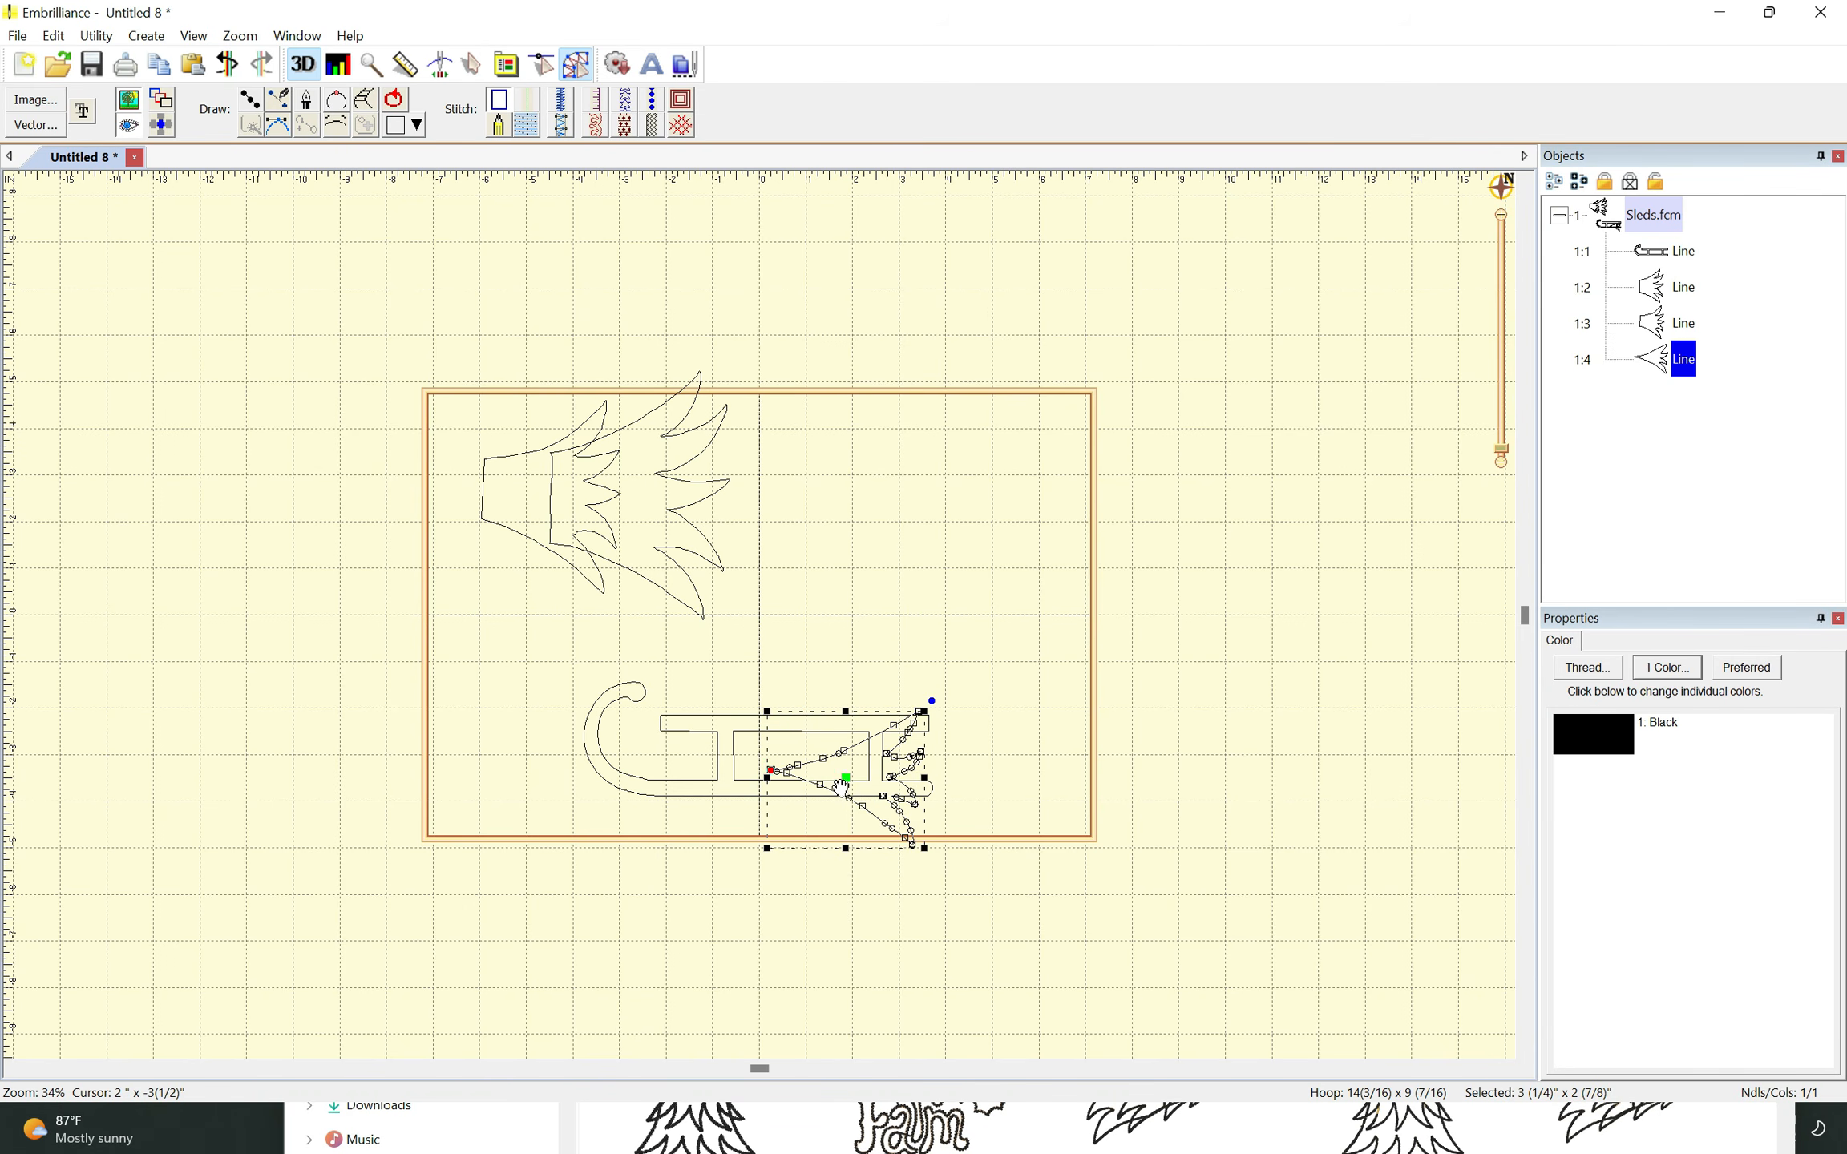
{"action": "left_click_drag", "start_coordinate": [841, 788], "coordinate": [466, 501]}
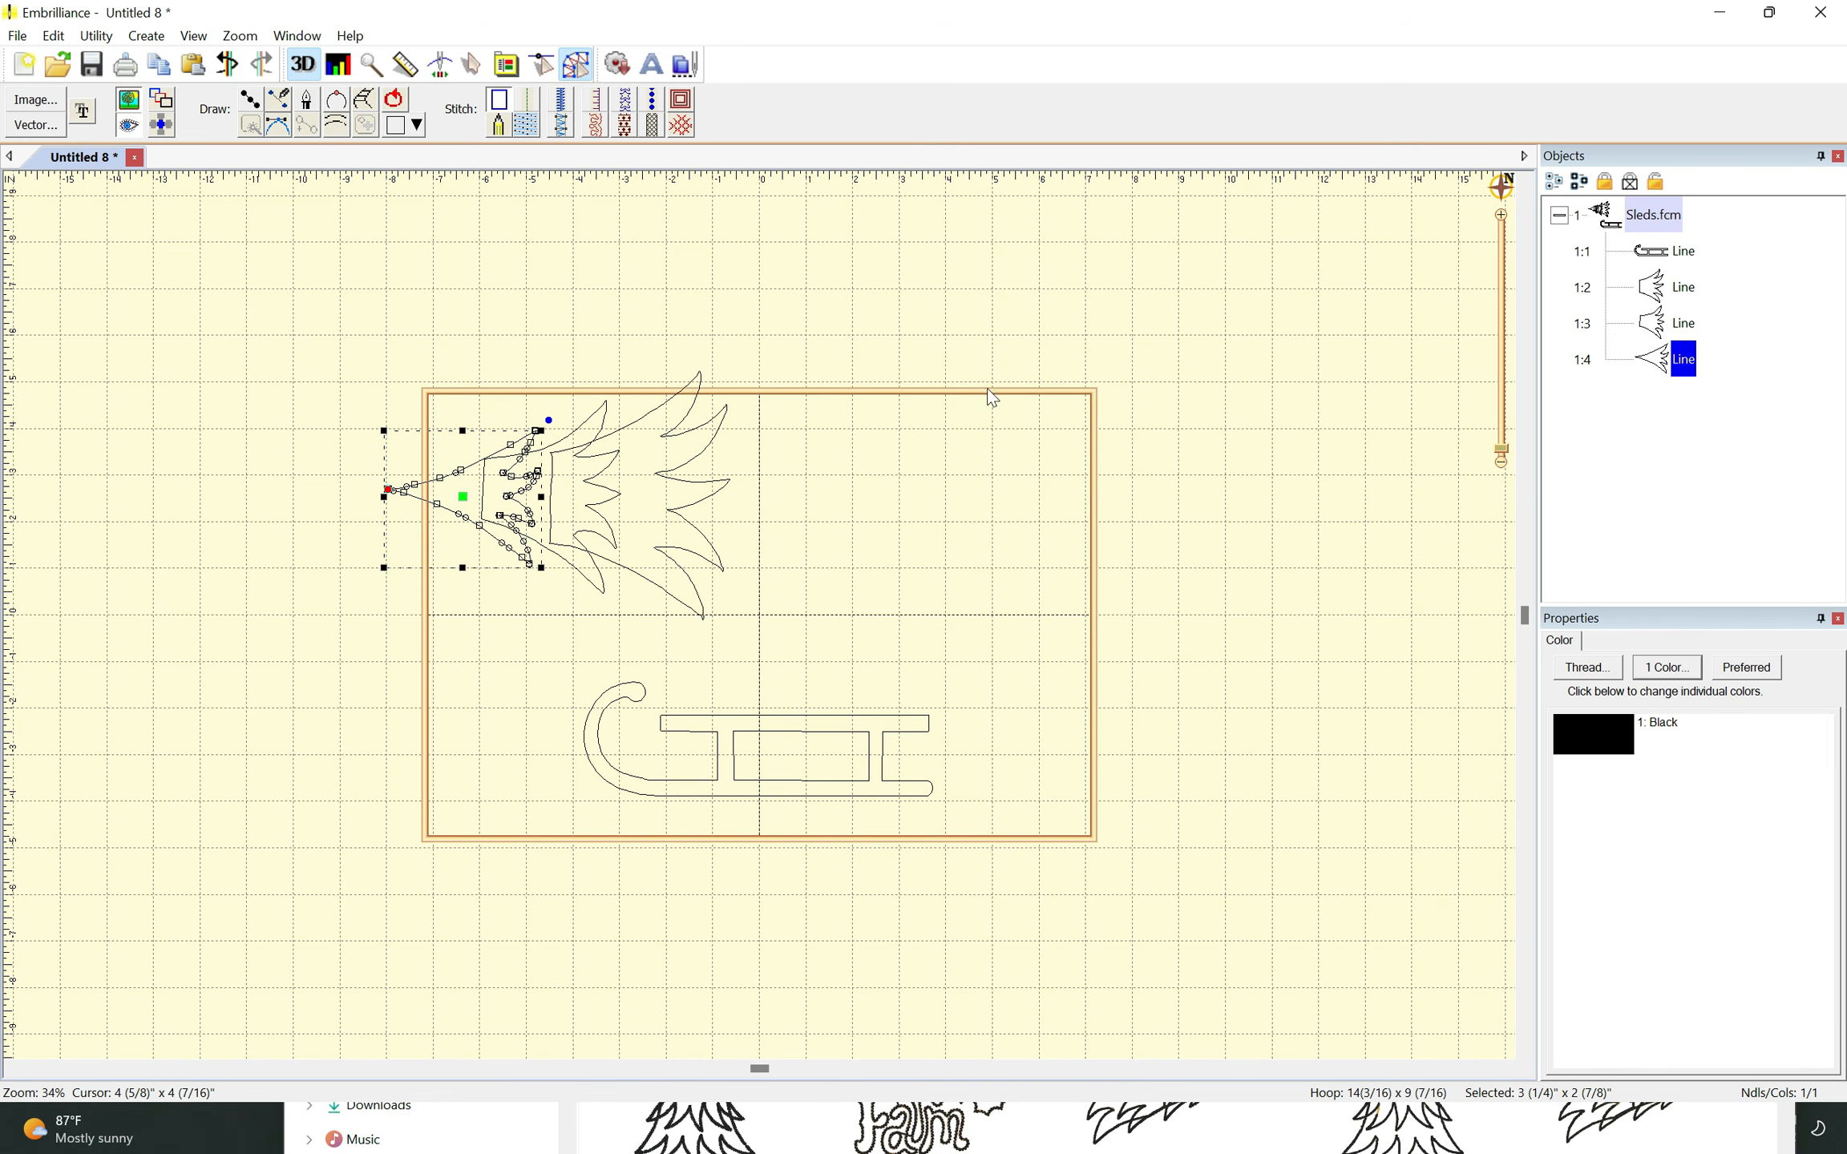
{"action": "left_click", "coordinate": [932, 307]}
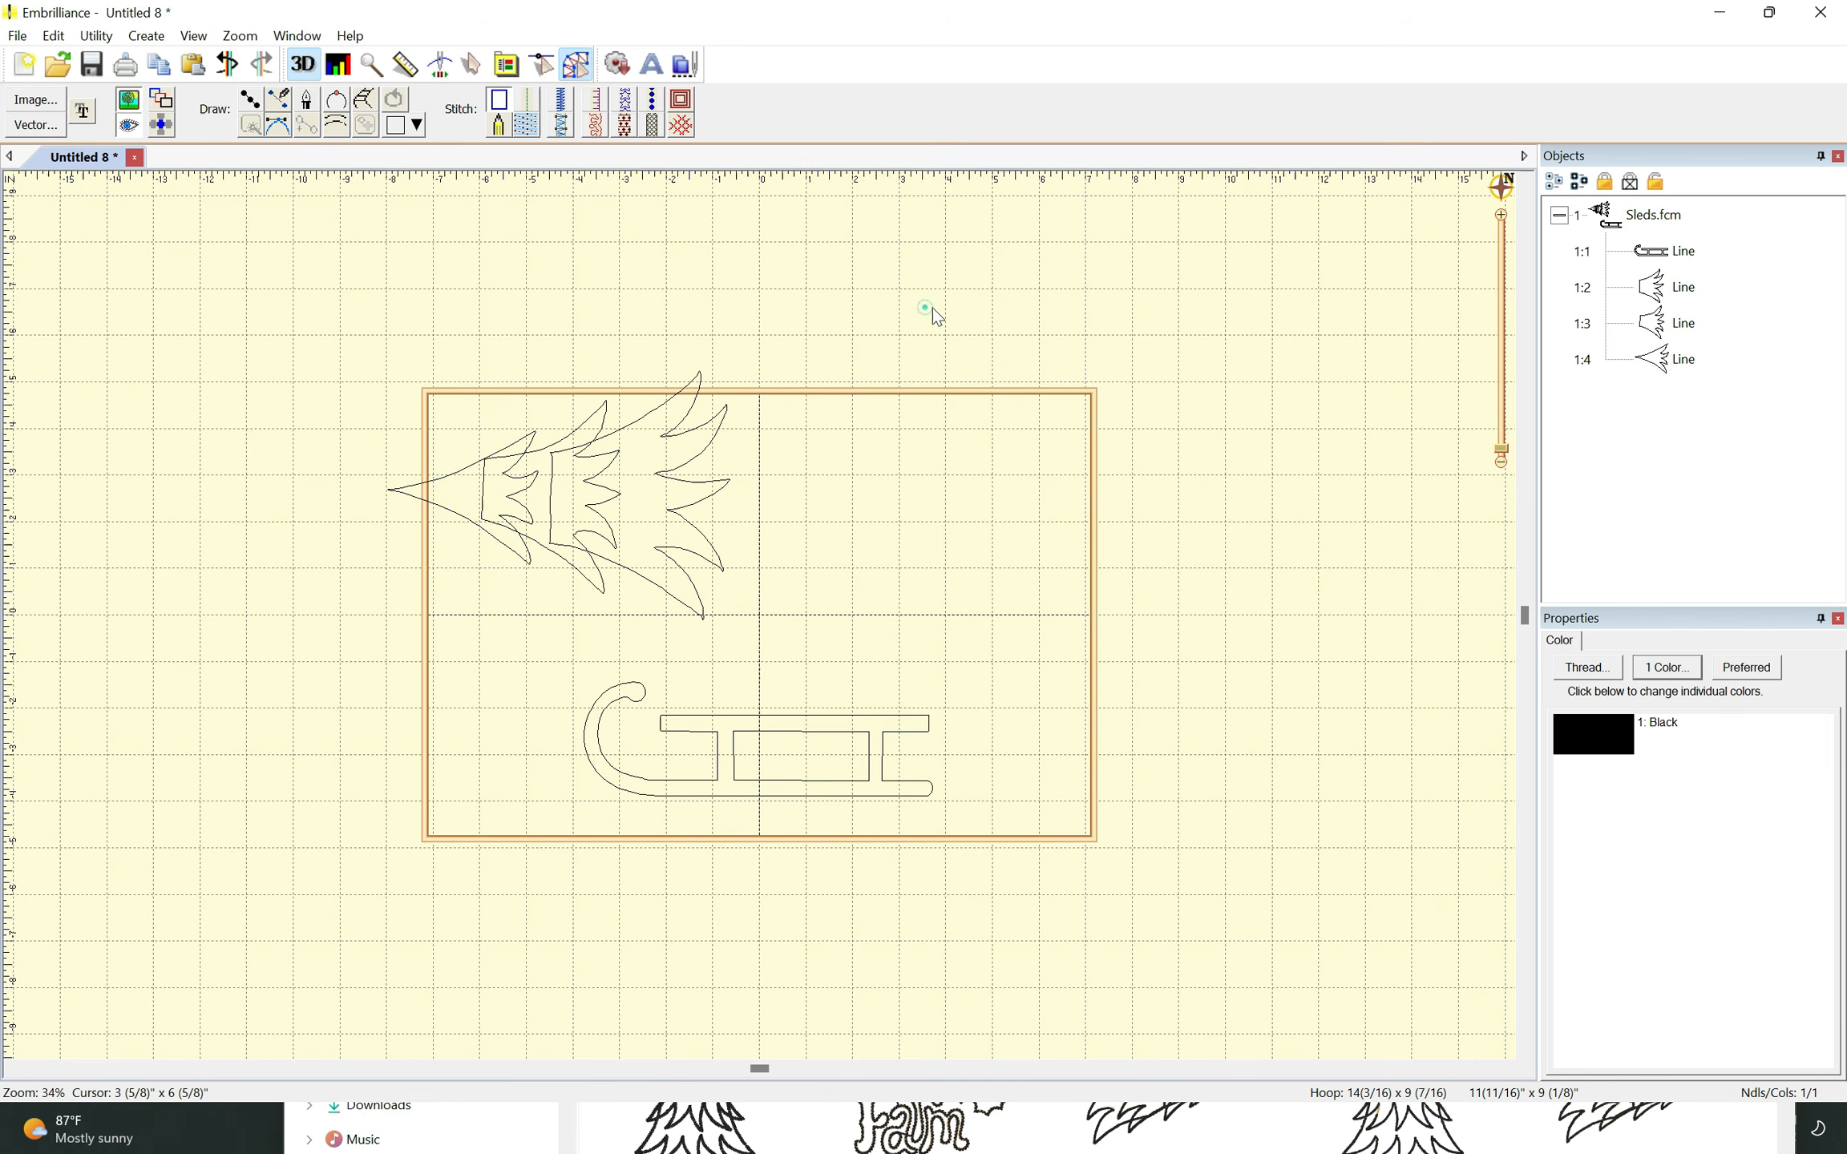
- Move the three tree sections together onto the sled and tilt them so the tree lies along the sled deck
{"action": "left_click", "coordinate": [1656, 291]}
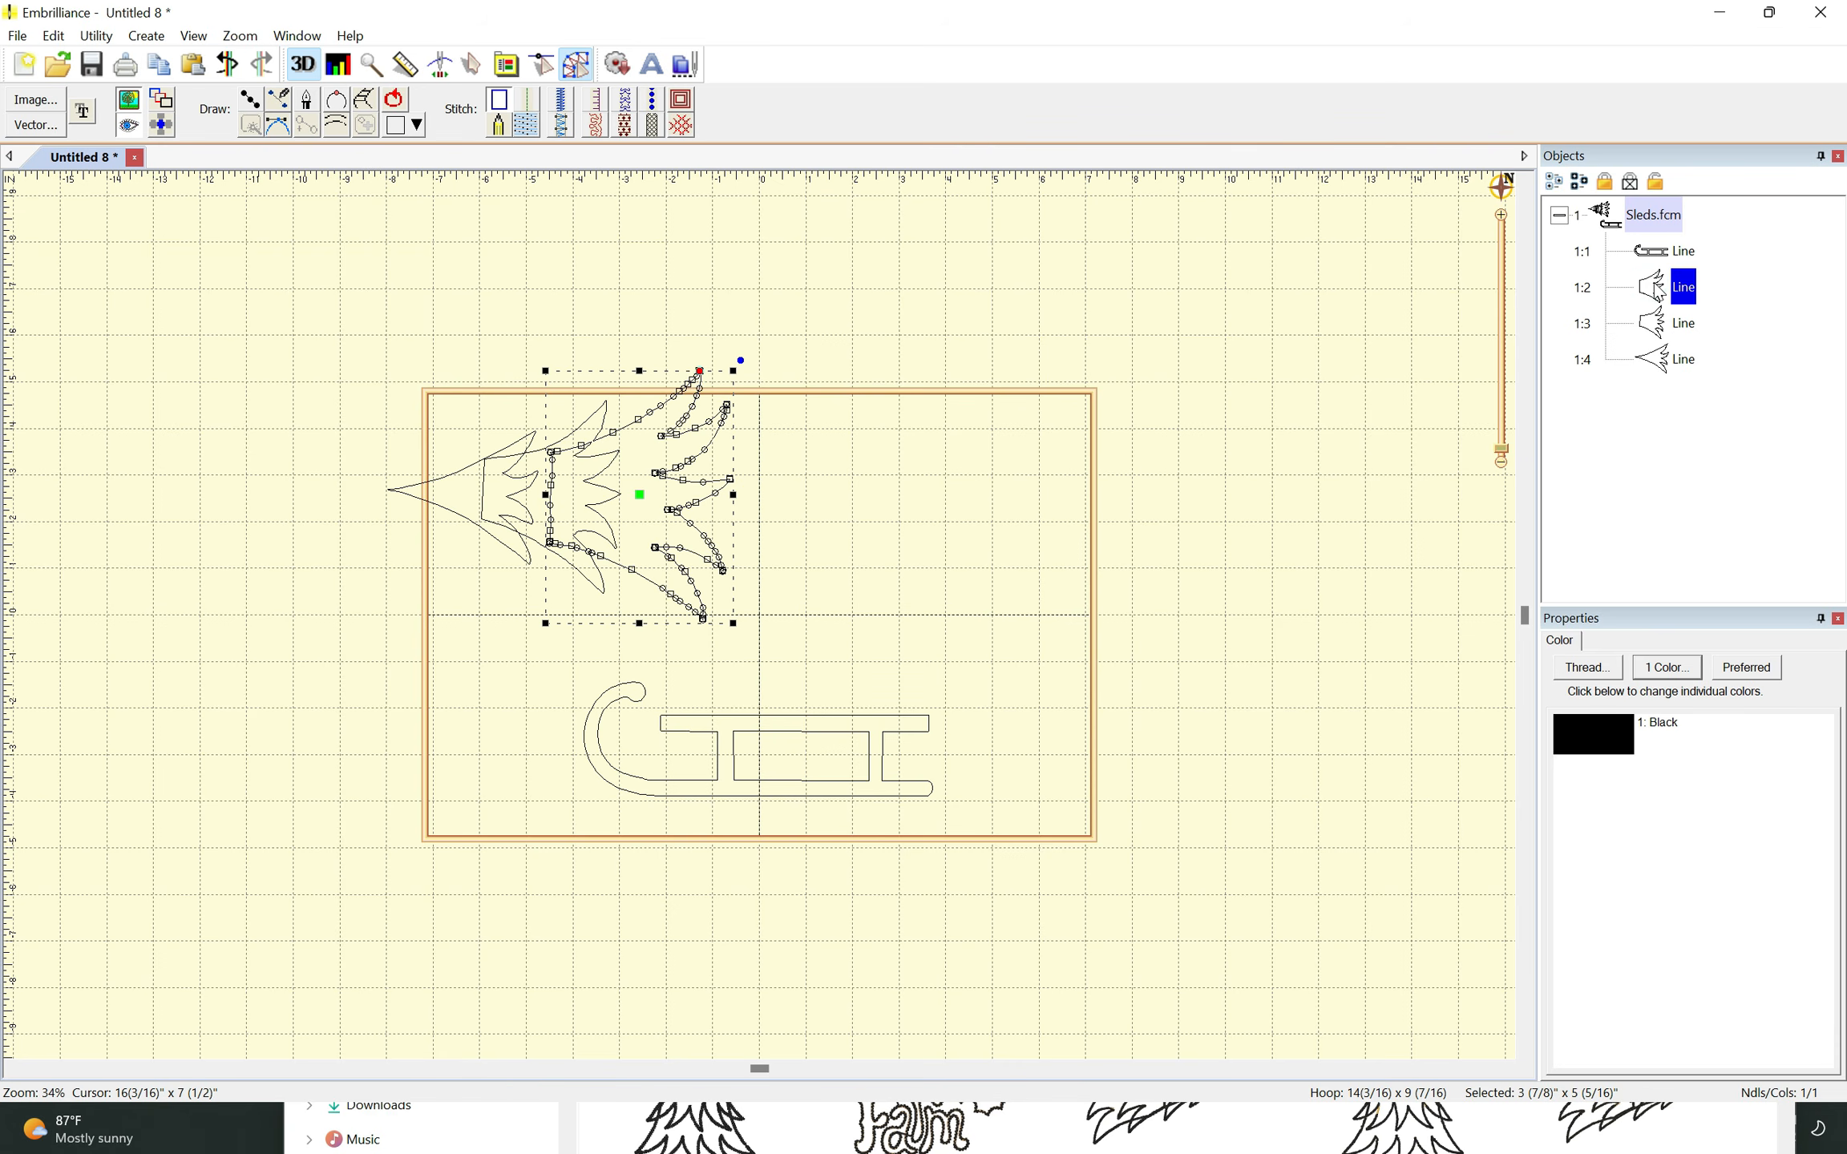
{"action": "left_click", "coordinate": [1662, 367], "text": "shift"}
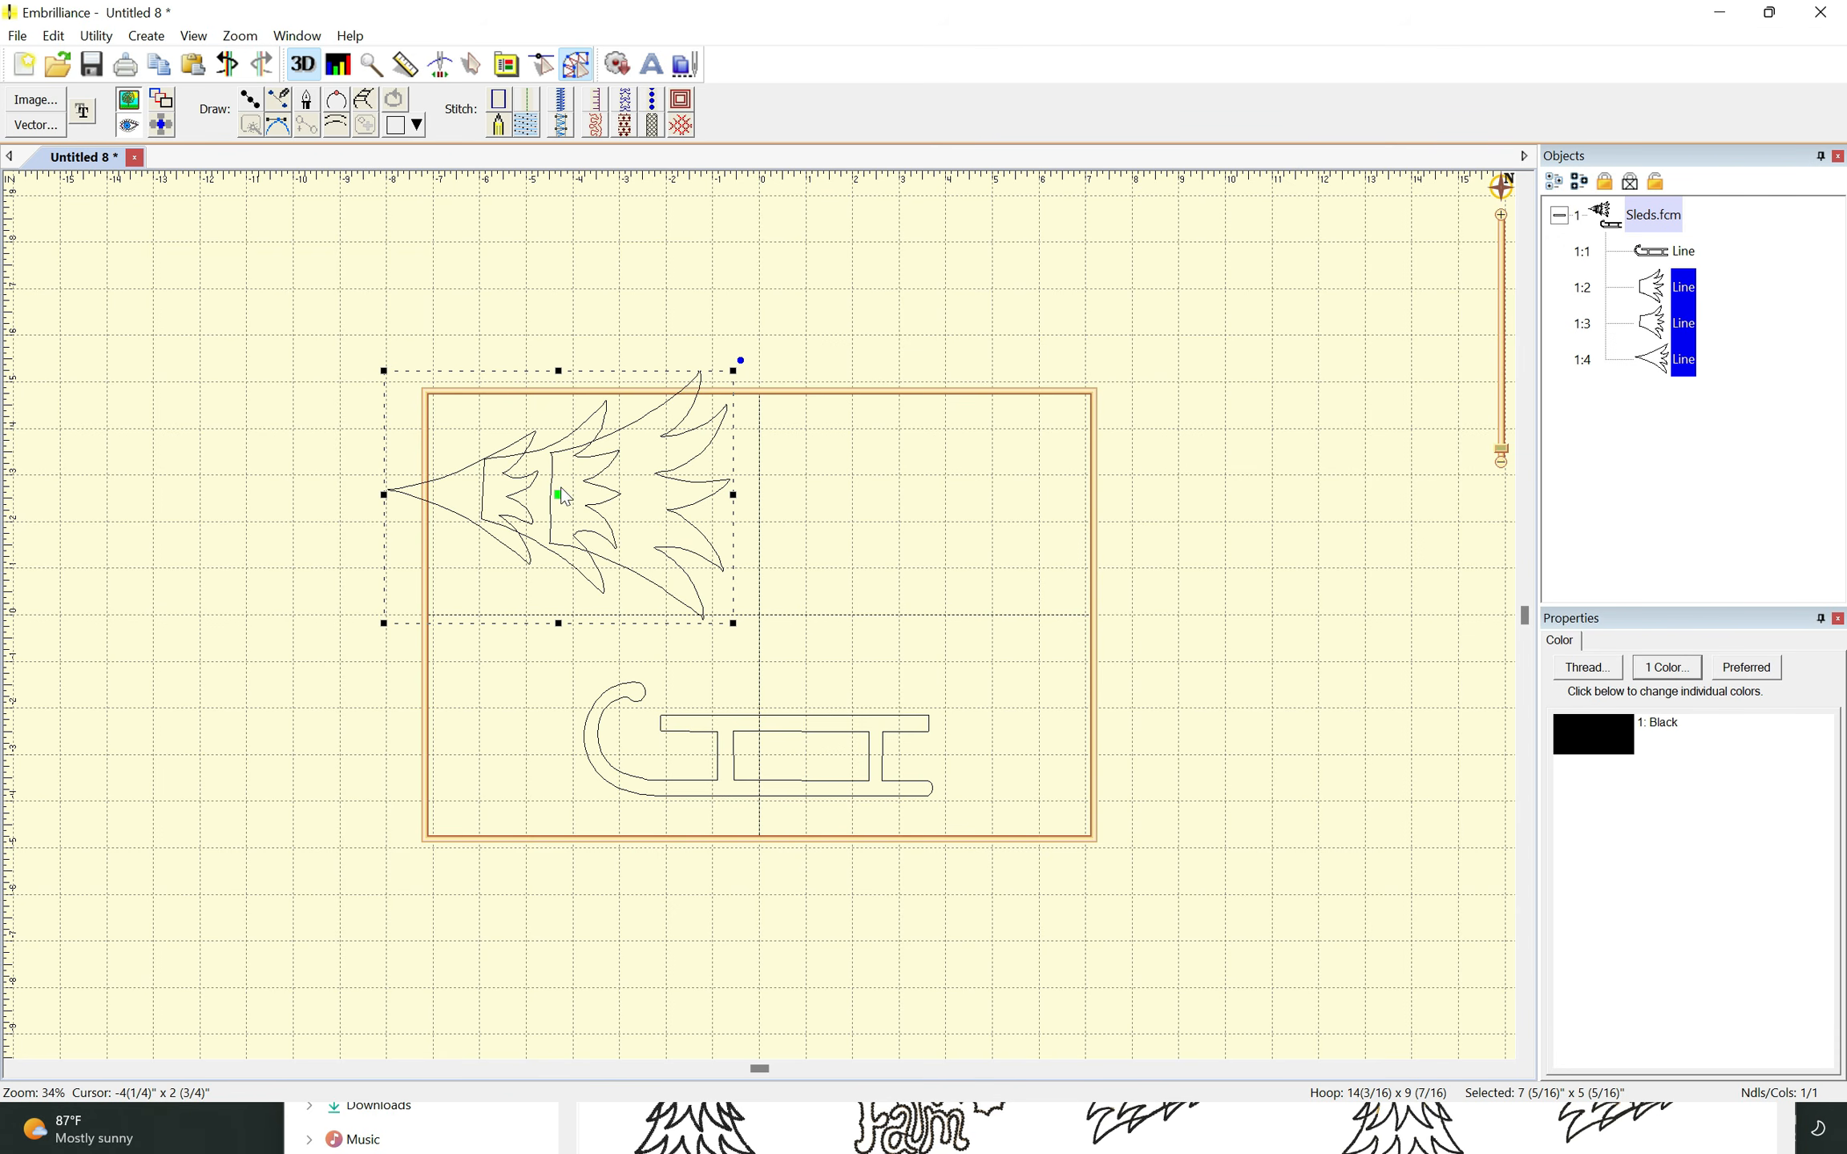
{"action": "left_click_drag", "start_coordinate": [561, 490], "coordinate": [824, 717]}
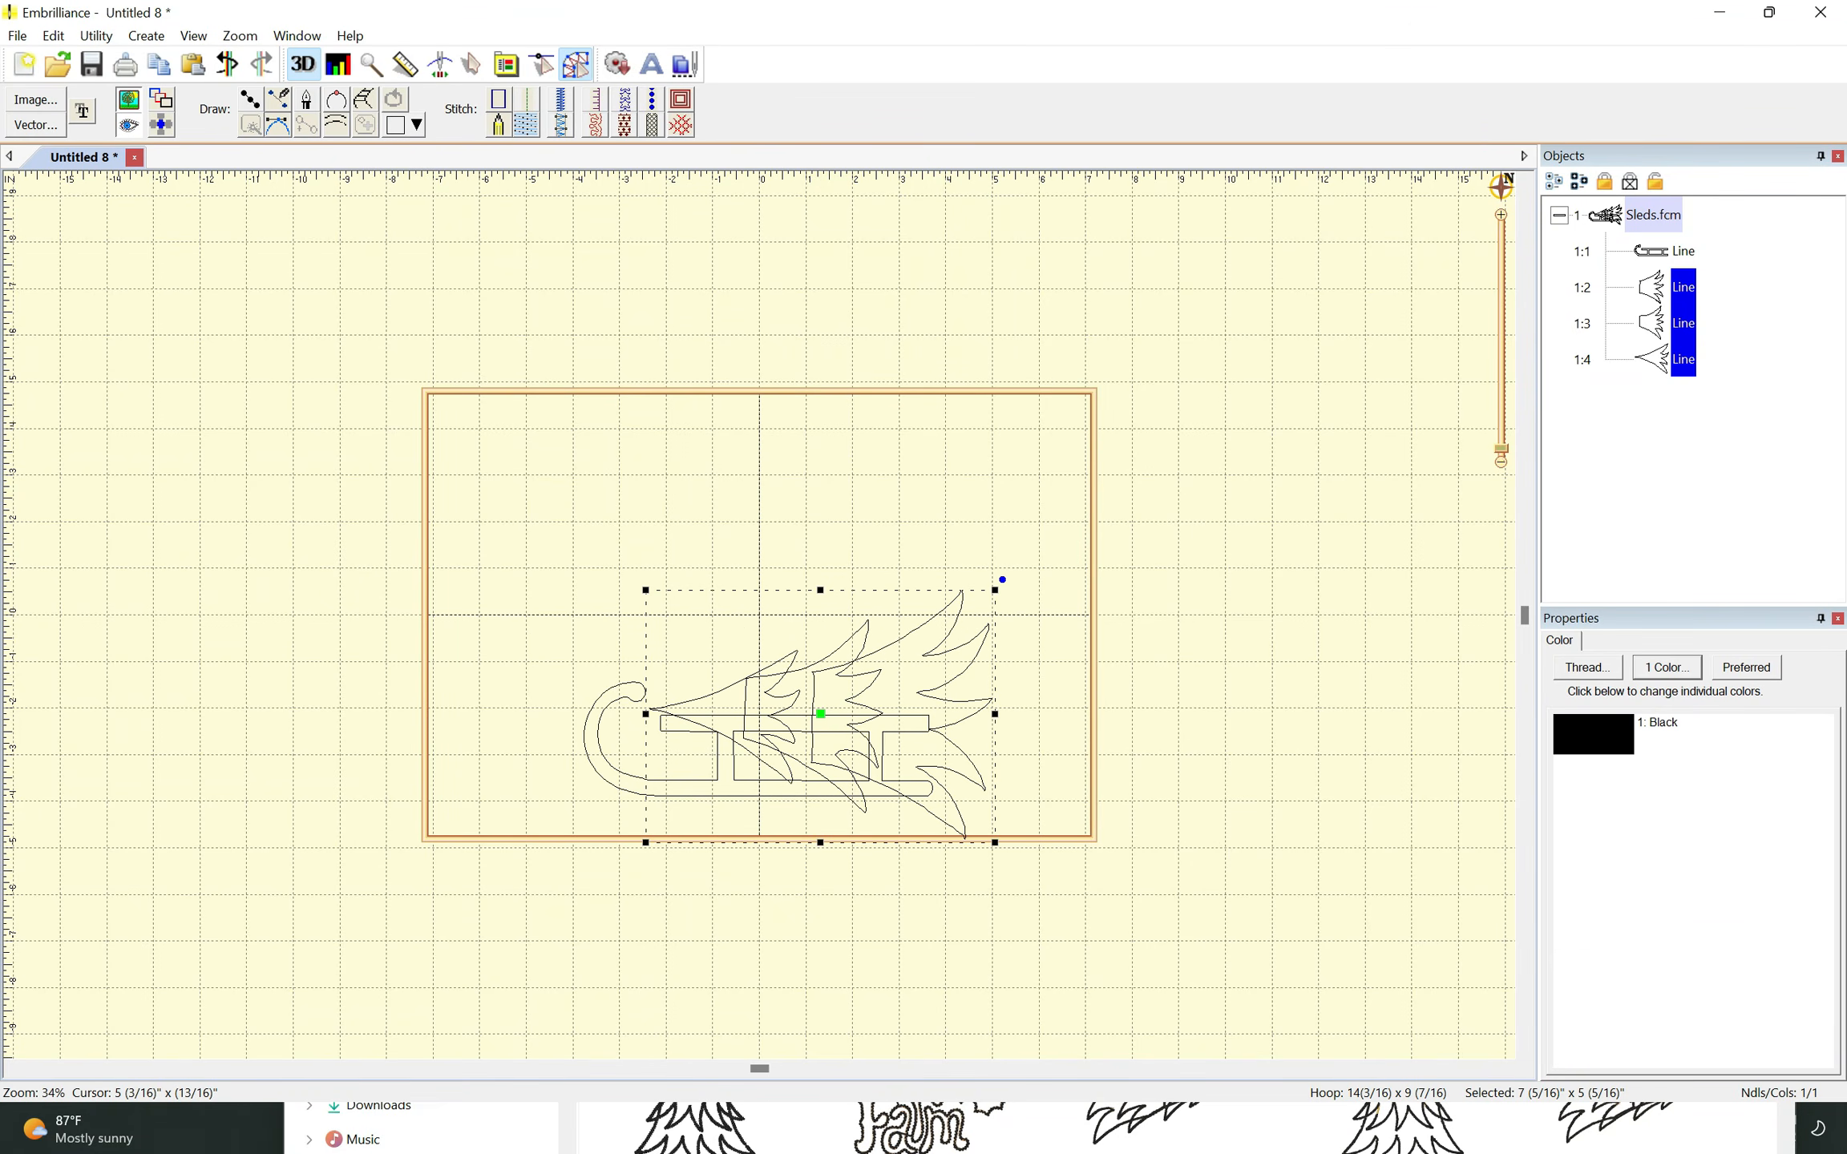
{"action": "left_click_drag", "start_coordinate": [1002, 579], "coordinate": [945, 526]}
{"action": "left_click_drag", "start_coordinate": [826, 674], "coordinate": [807, 638]}
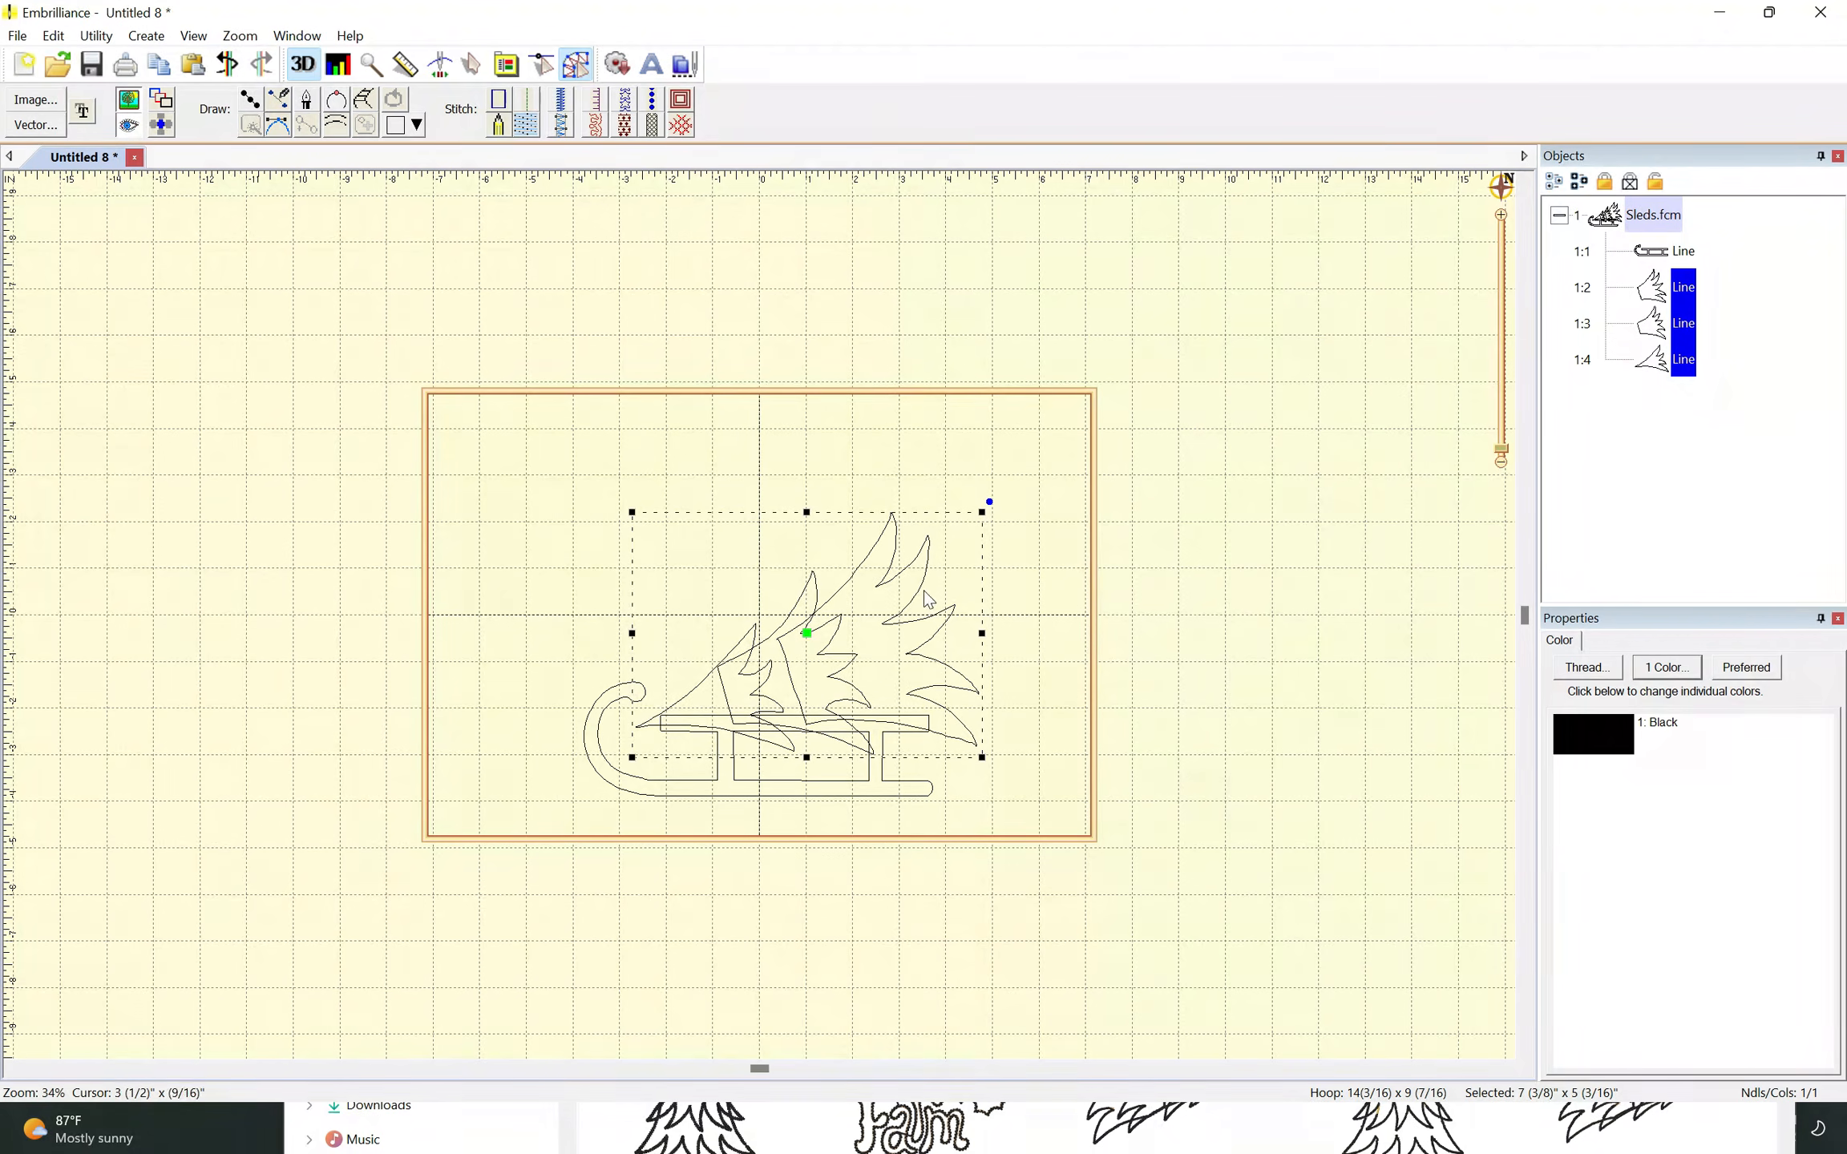
{"action": "left_click", "coordinate": [1051, 487]}
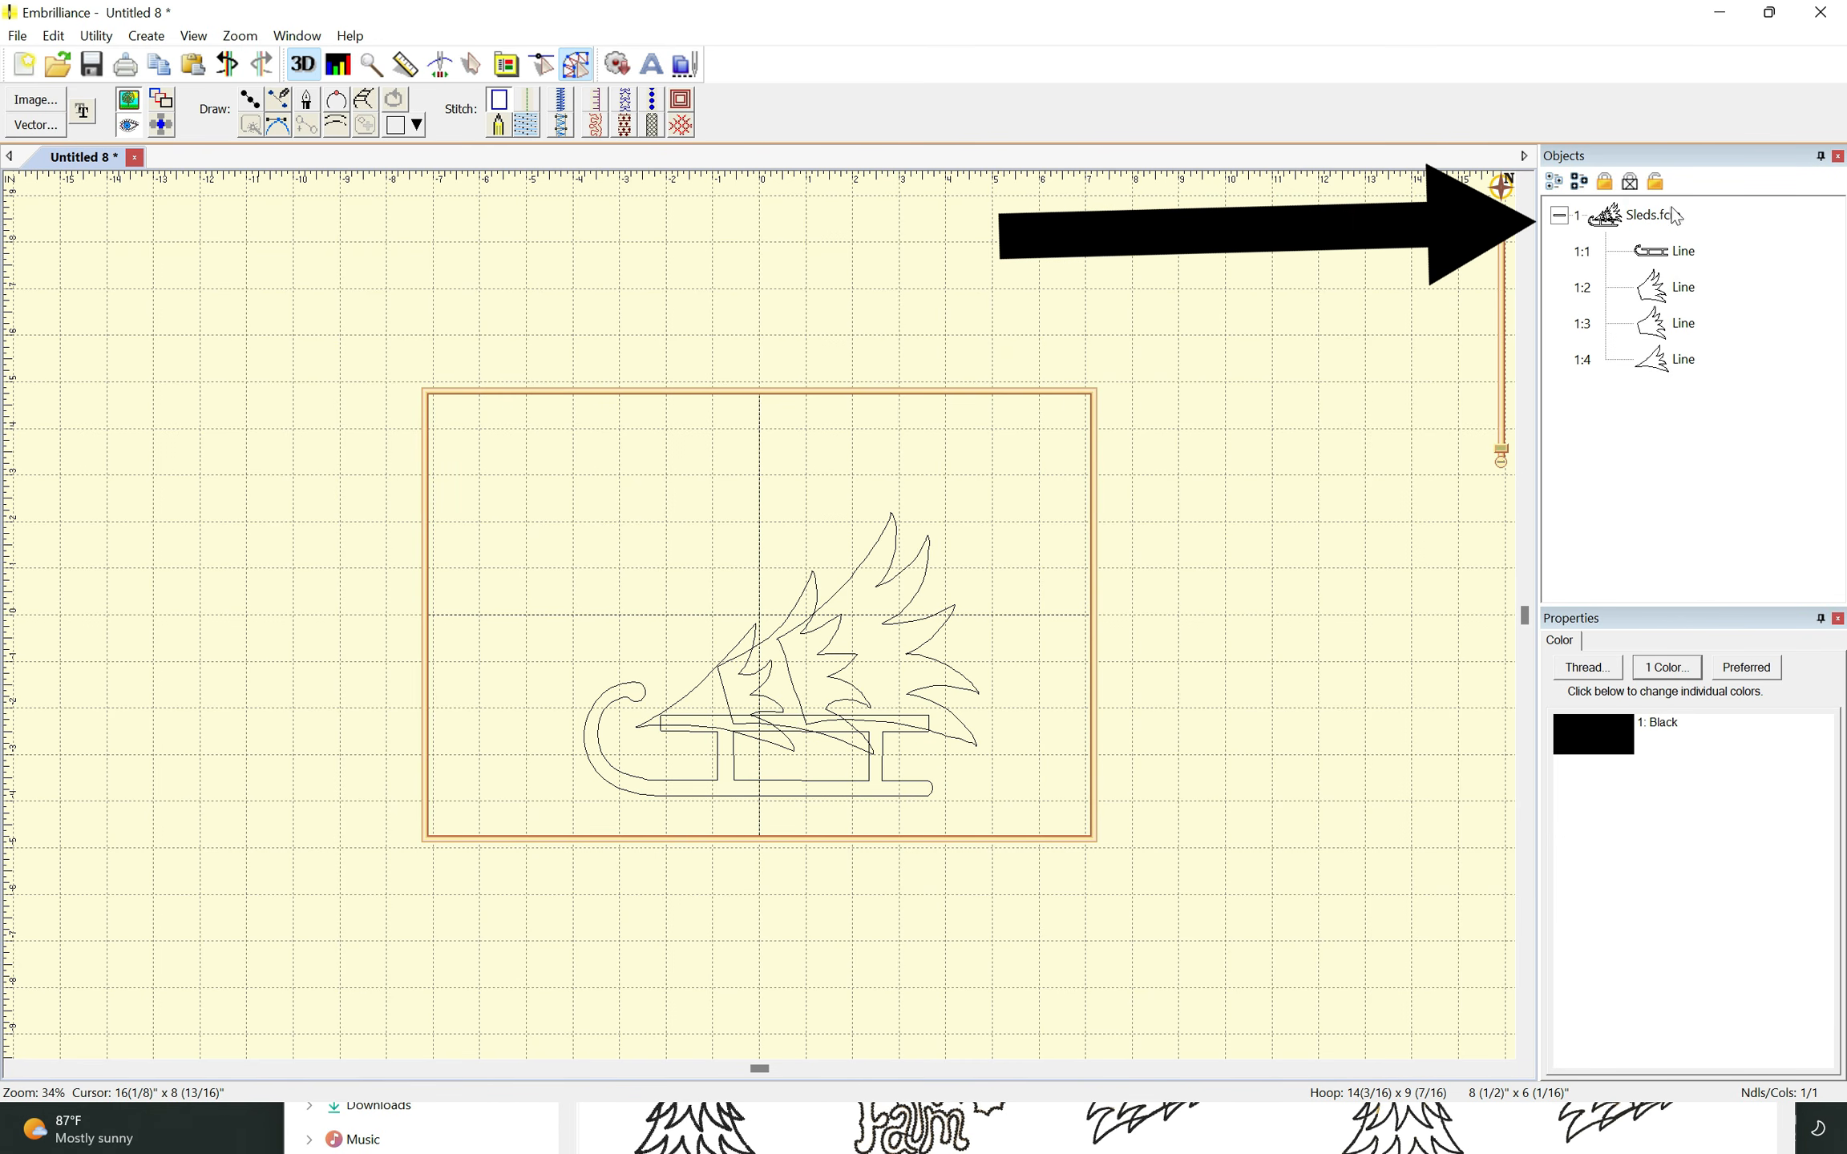
- Convert all four outlines of the combined sled-and-tree design to applique stitching
{"action": "left_click", "coordinate": [1618, 218]}
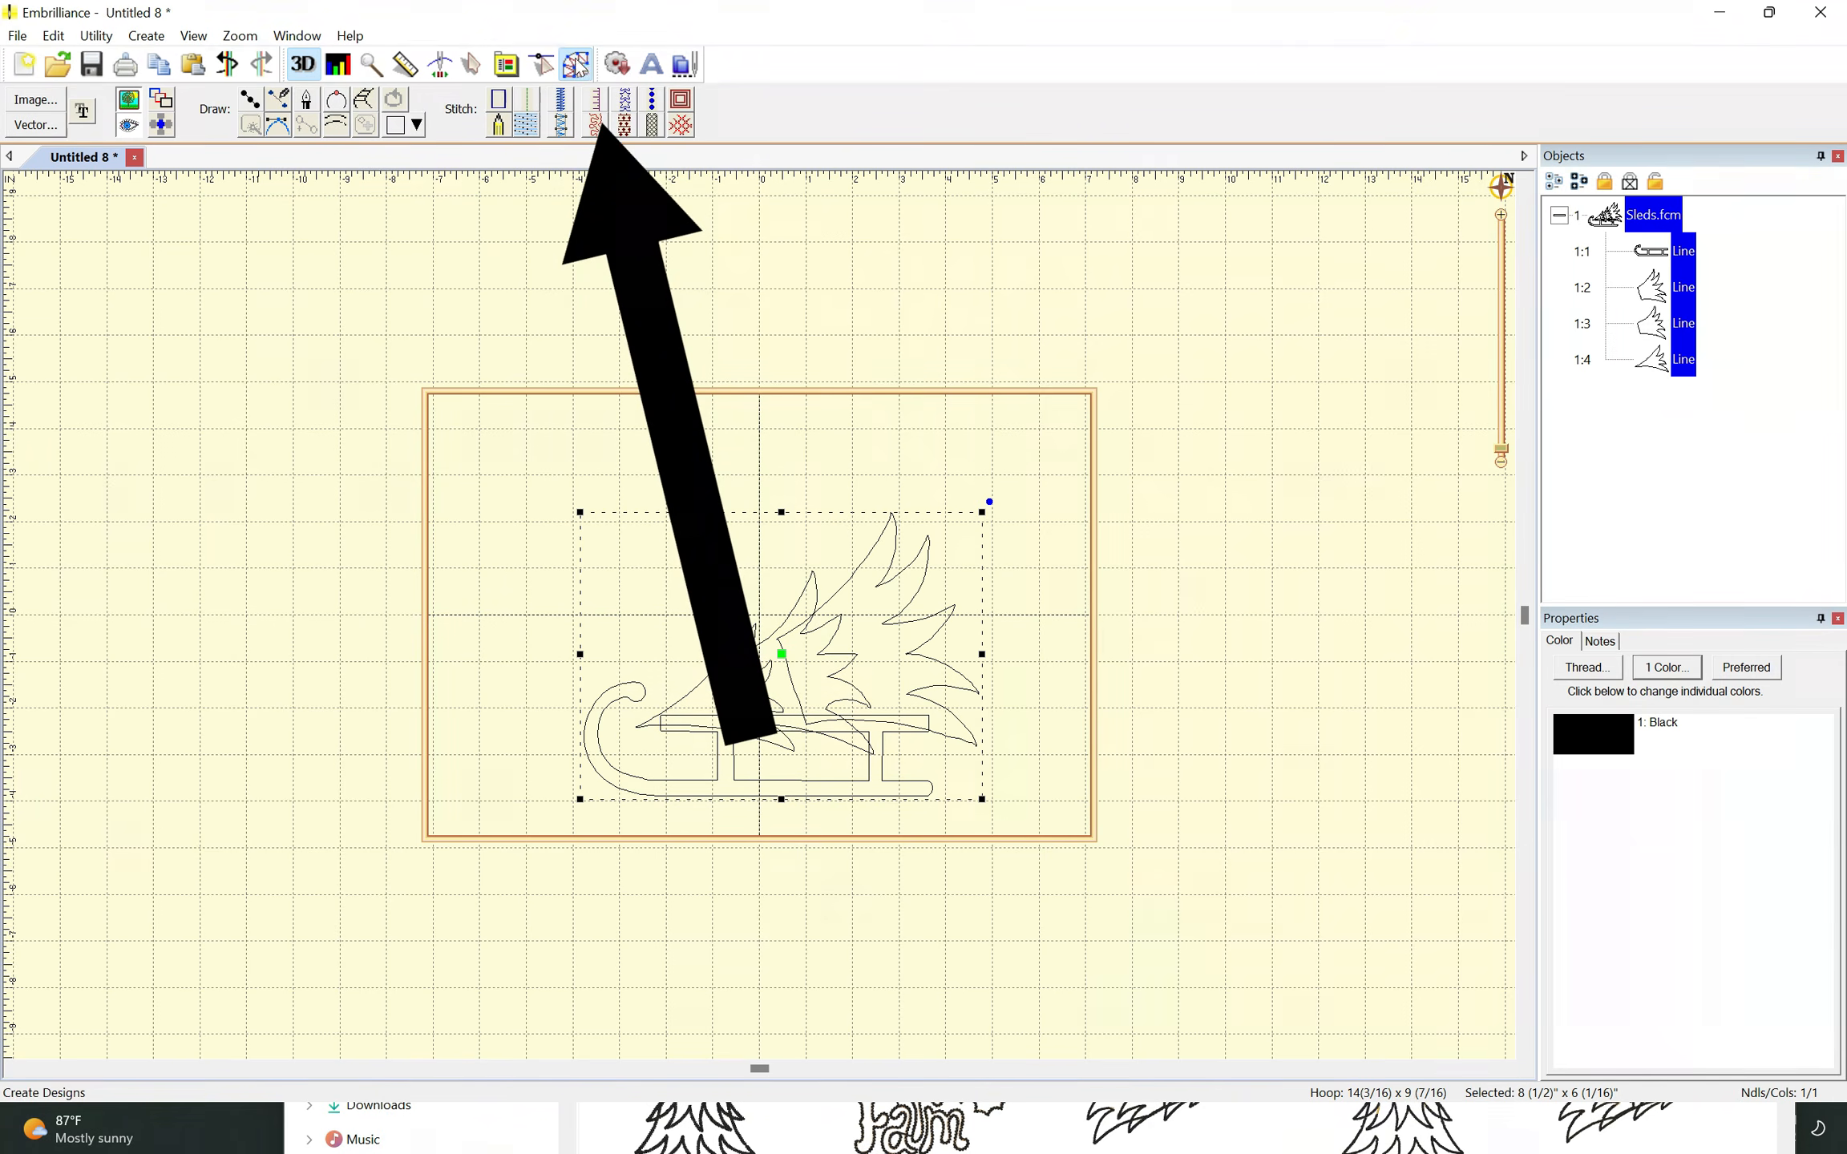
{"action": "left_click", "coordinate": [596, 101]}
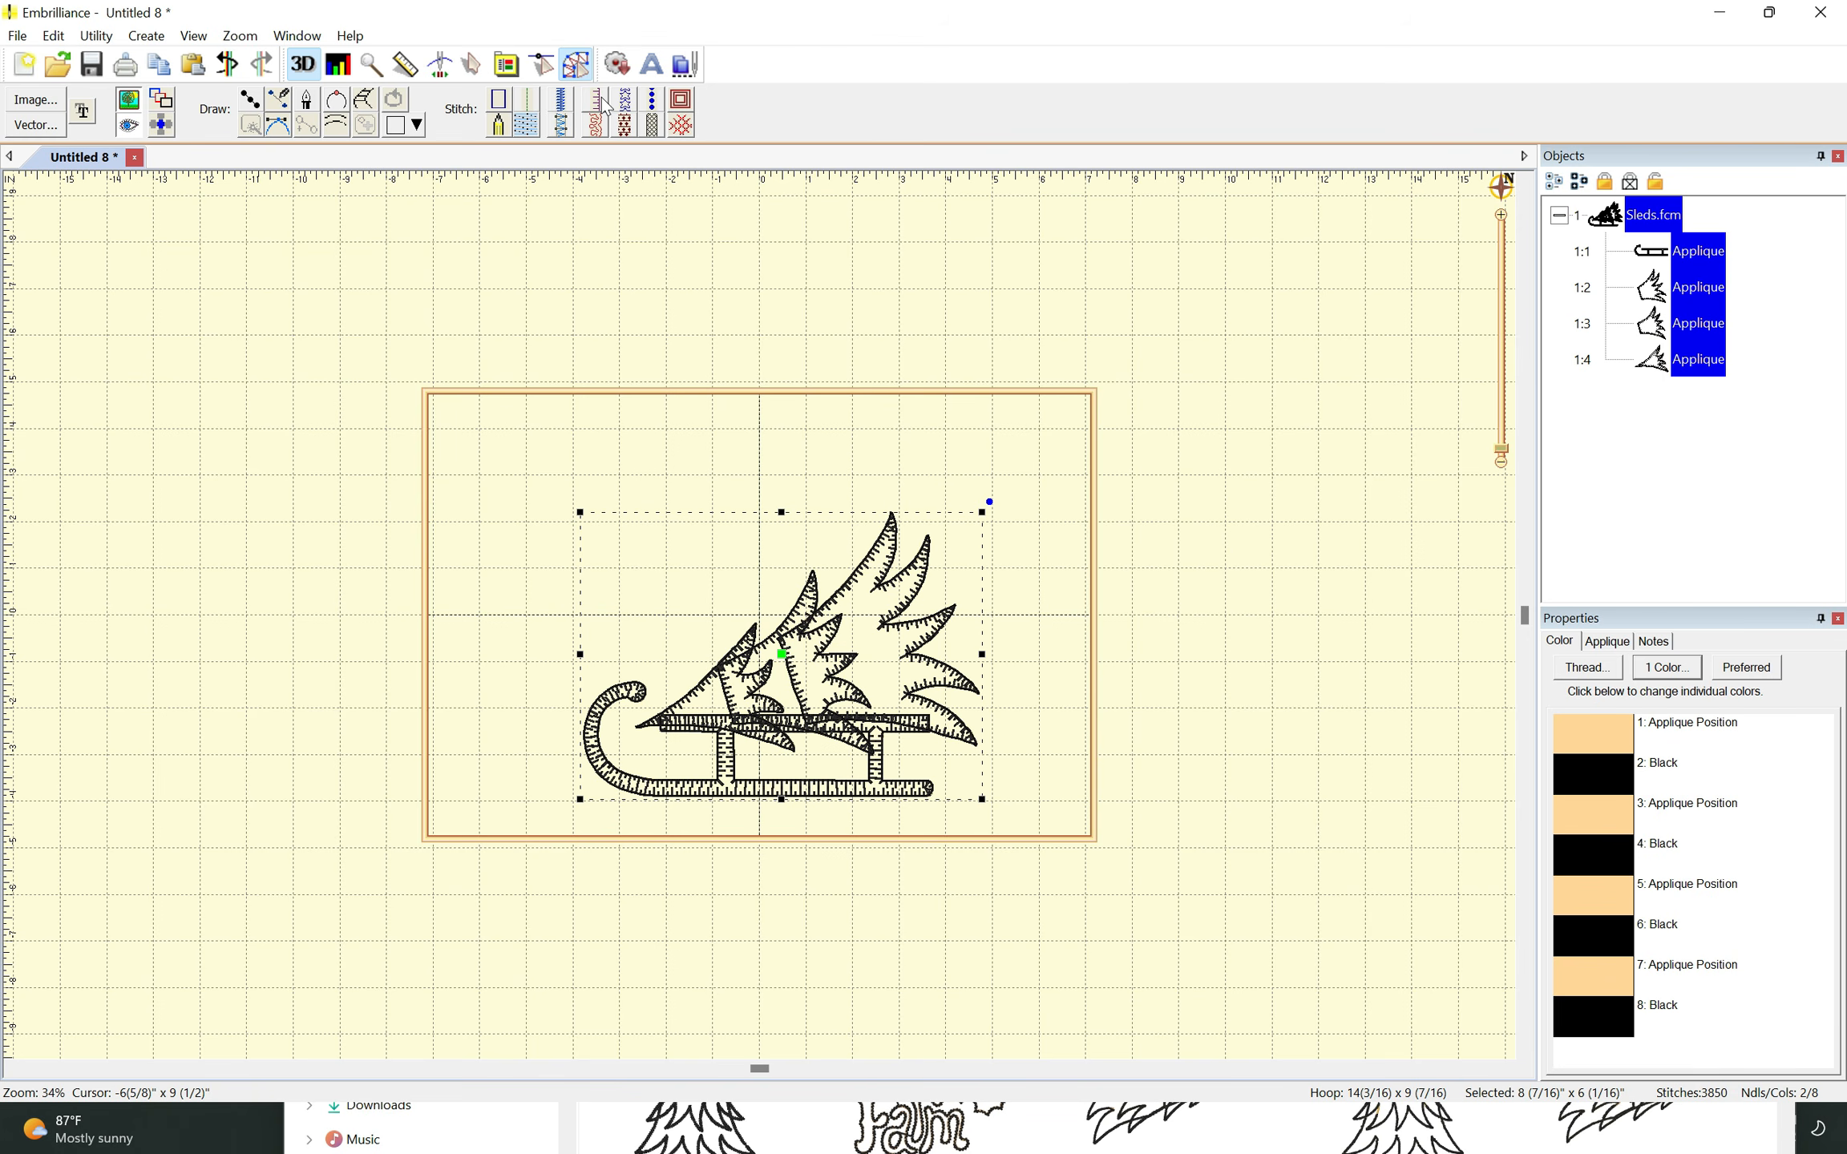
{"action": "left_click", "coordinate": [616, 109]}
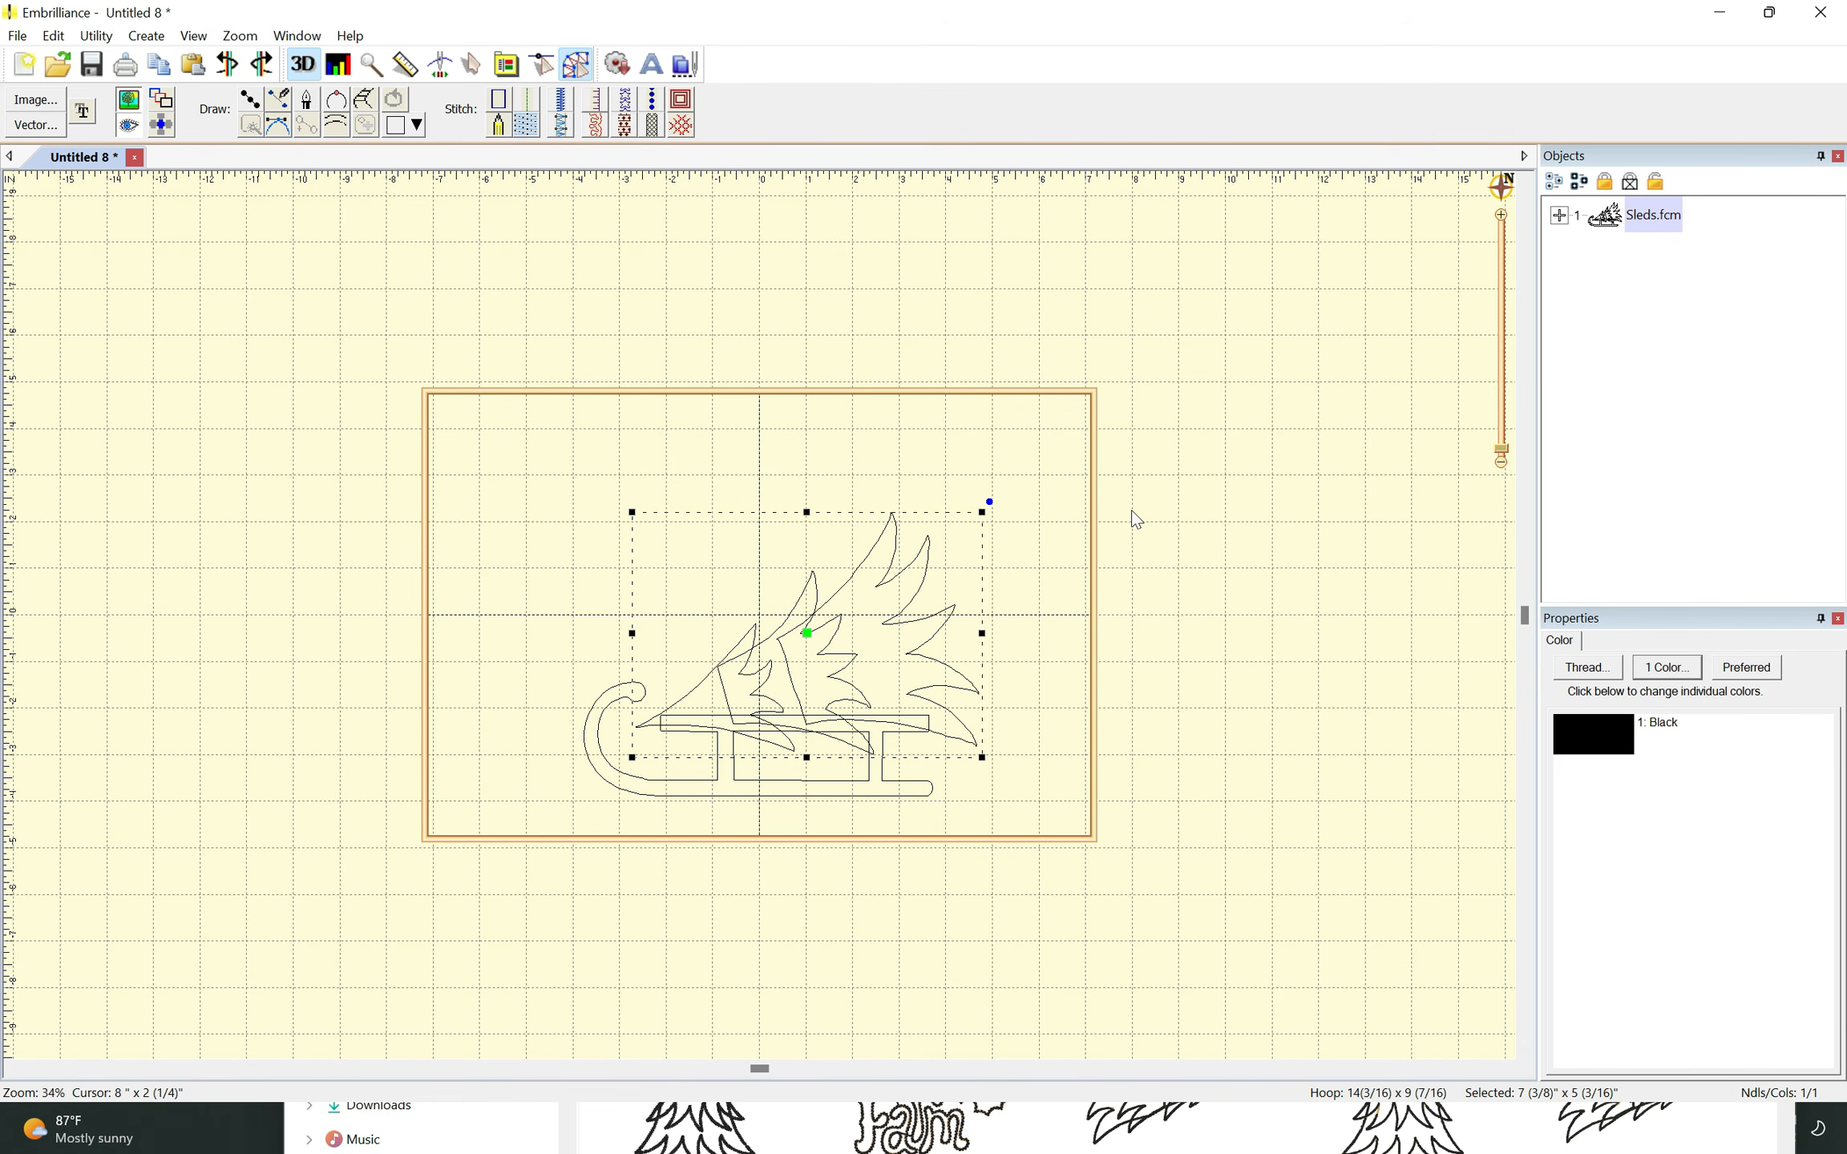
{"action": "key", "text": "ctrl+u"}
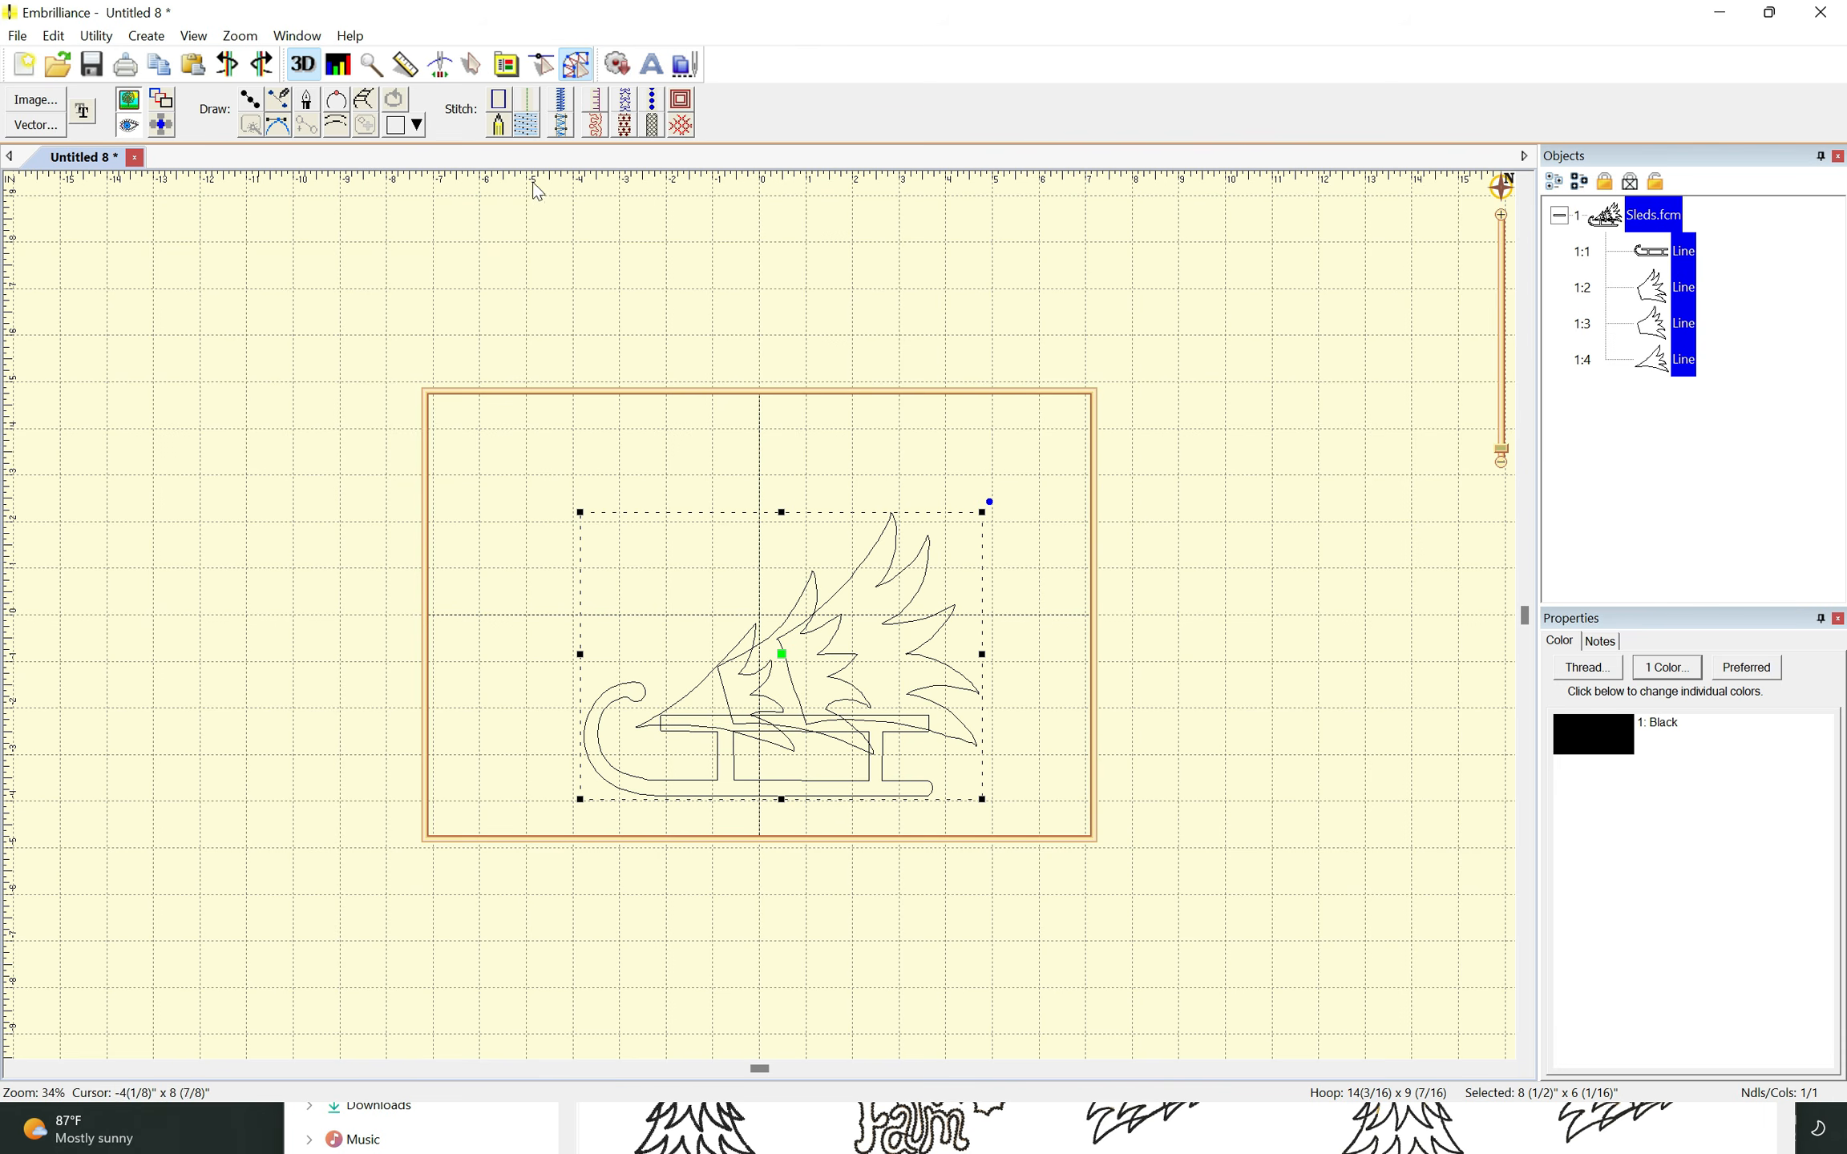
{"action": "left_click", "coordinate": [602, 102]}
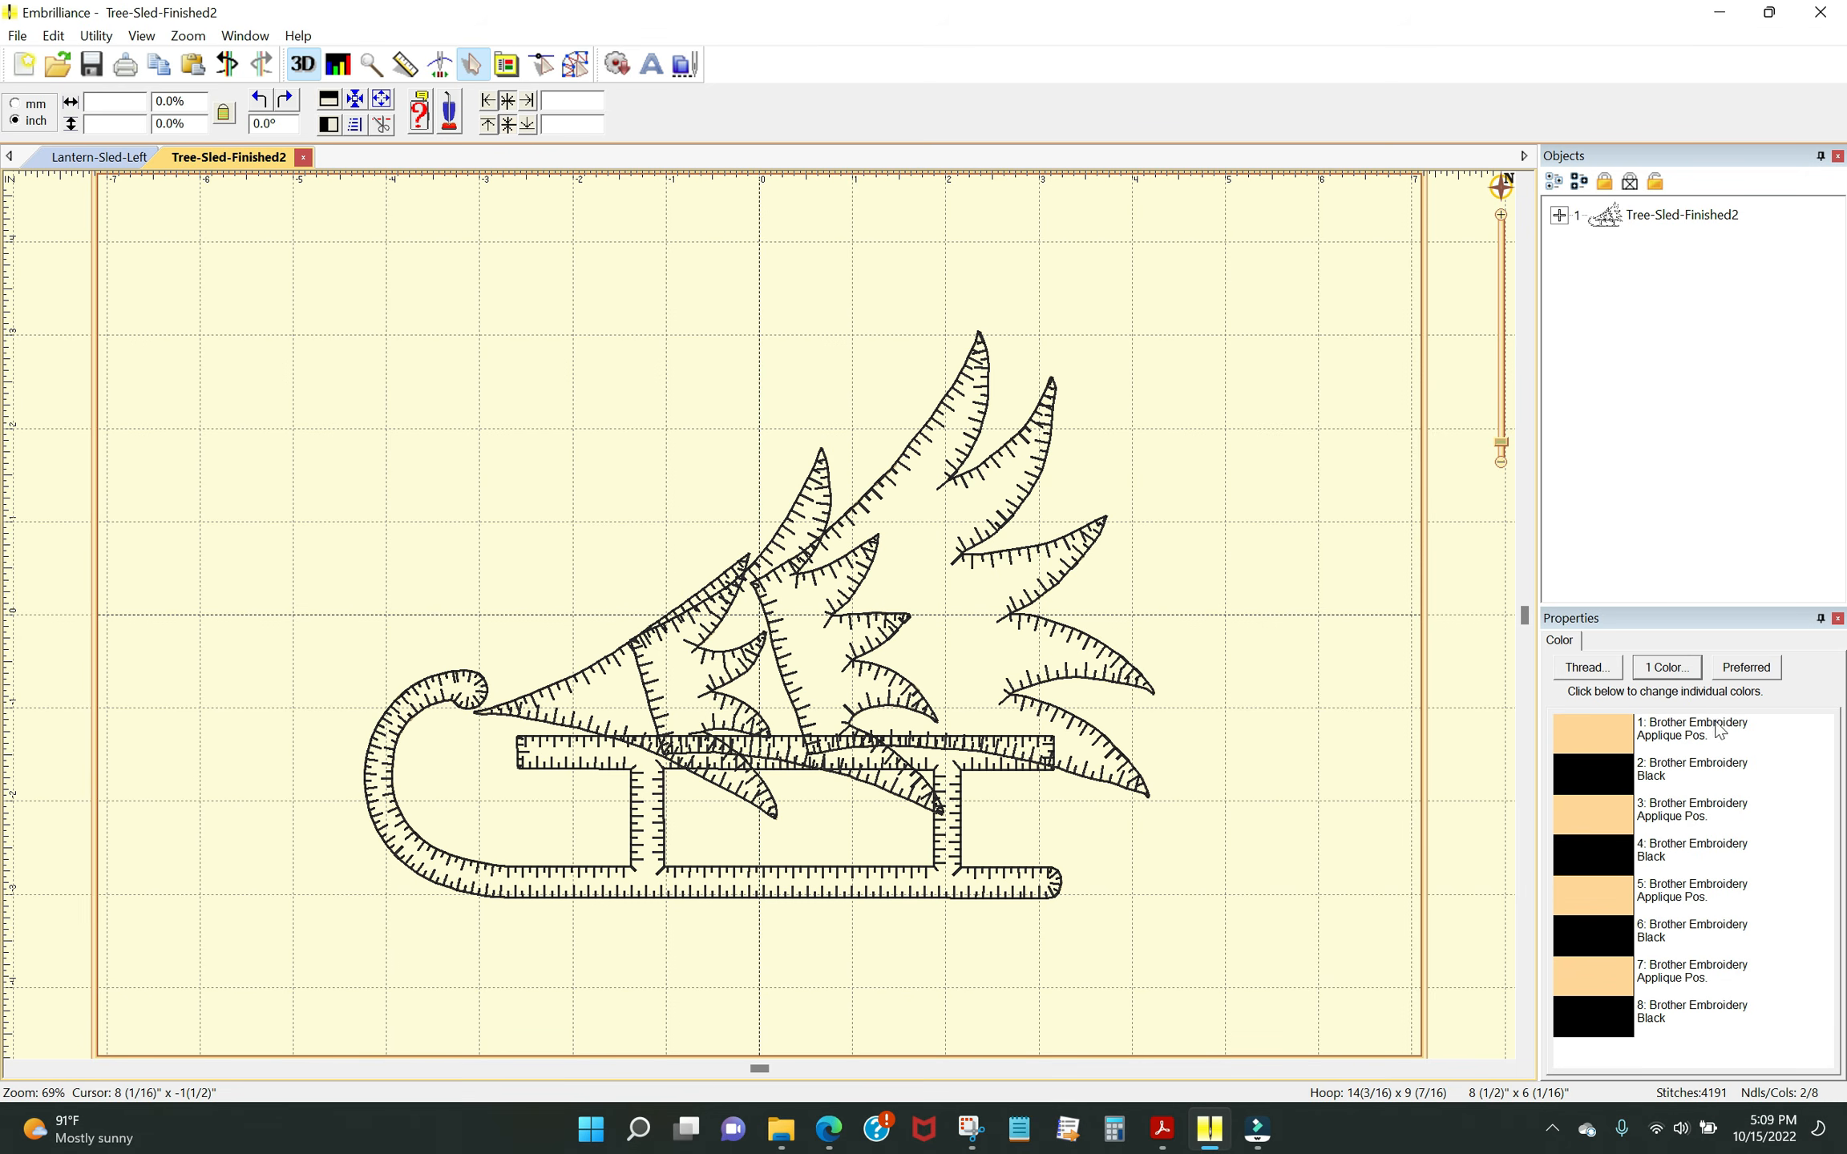
- Export the cutting outline of the first applique position color as an SVG file named Sled at 96 DPI
{"action": "double_click", "coordinate": [1587, 733]}
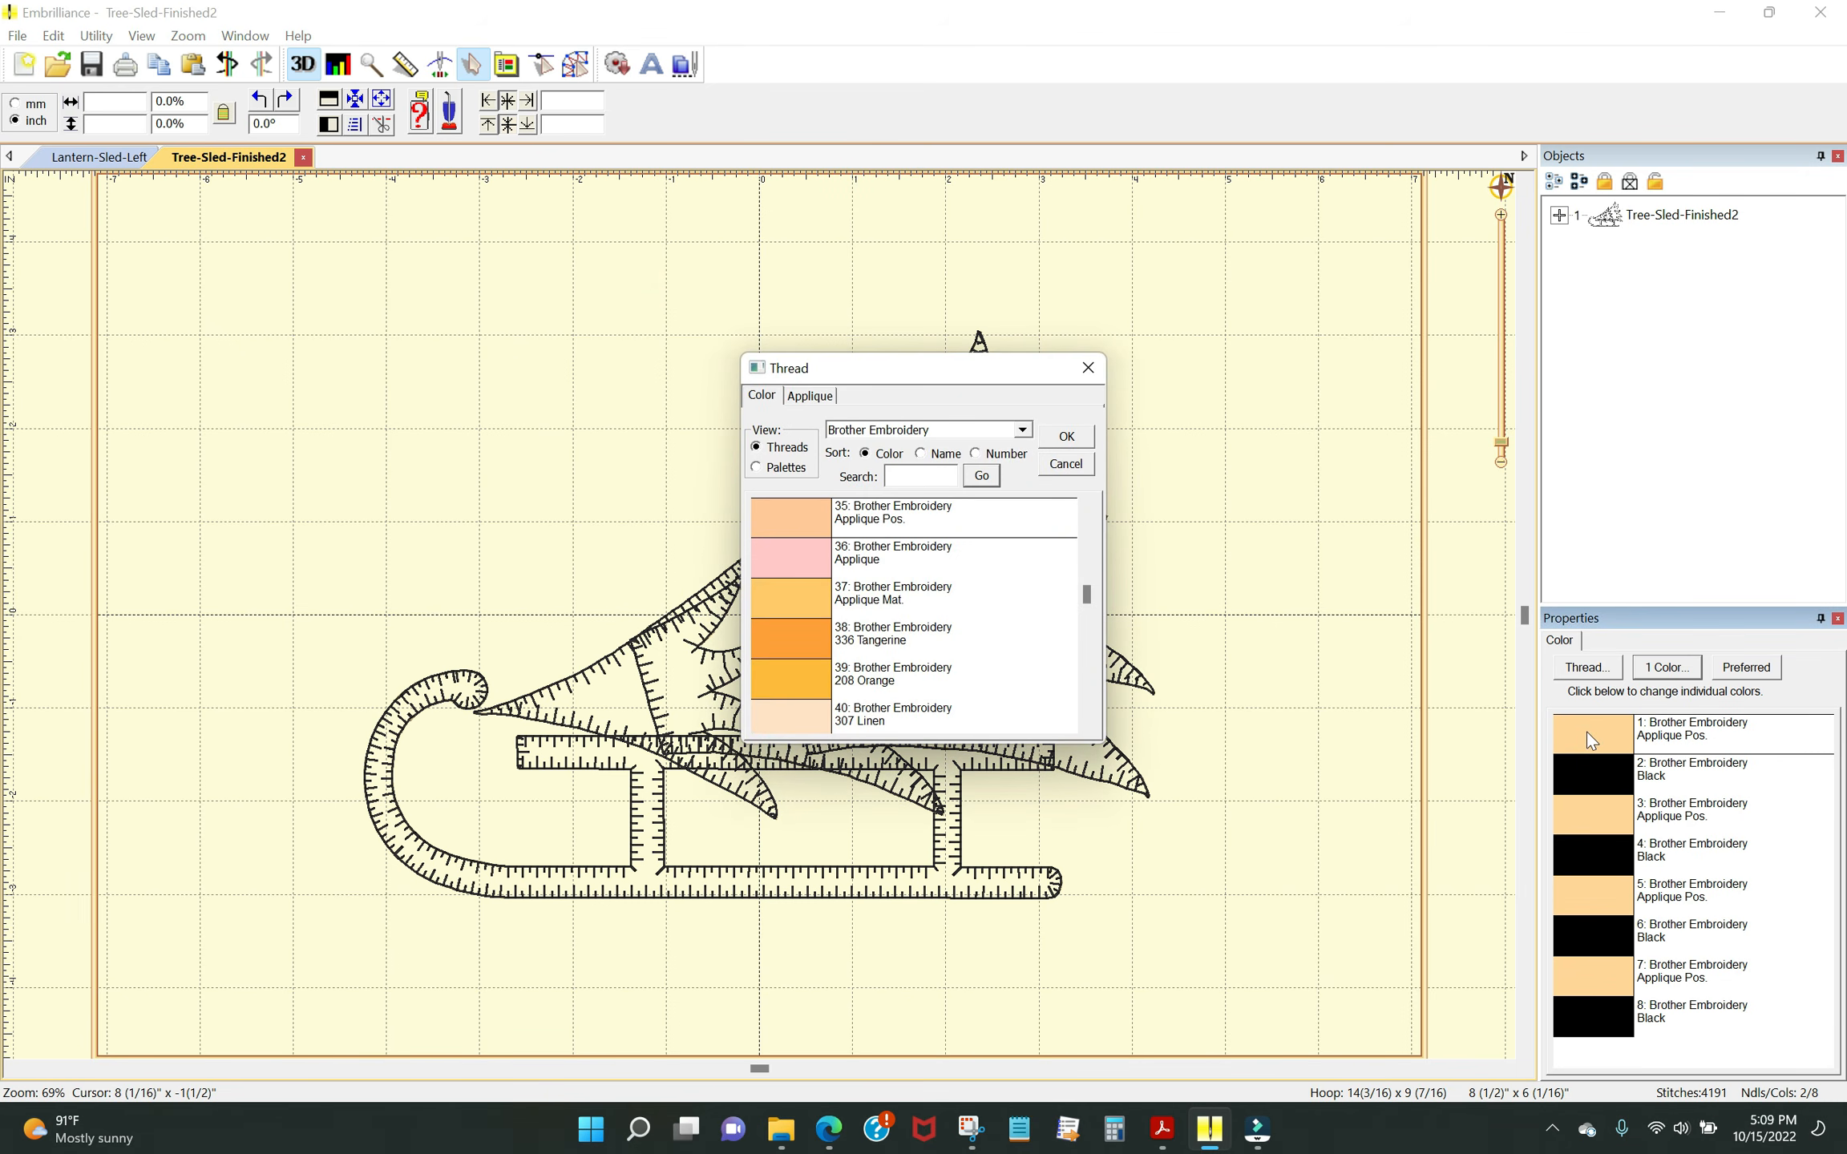
{"action": "left_click", "coordinate": [811, 396]}
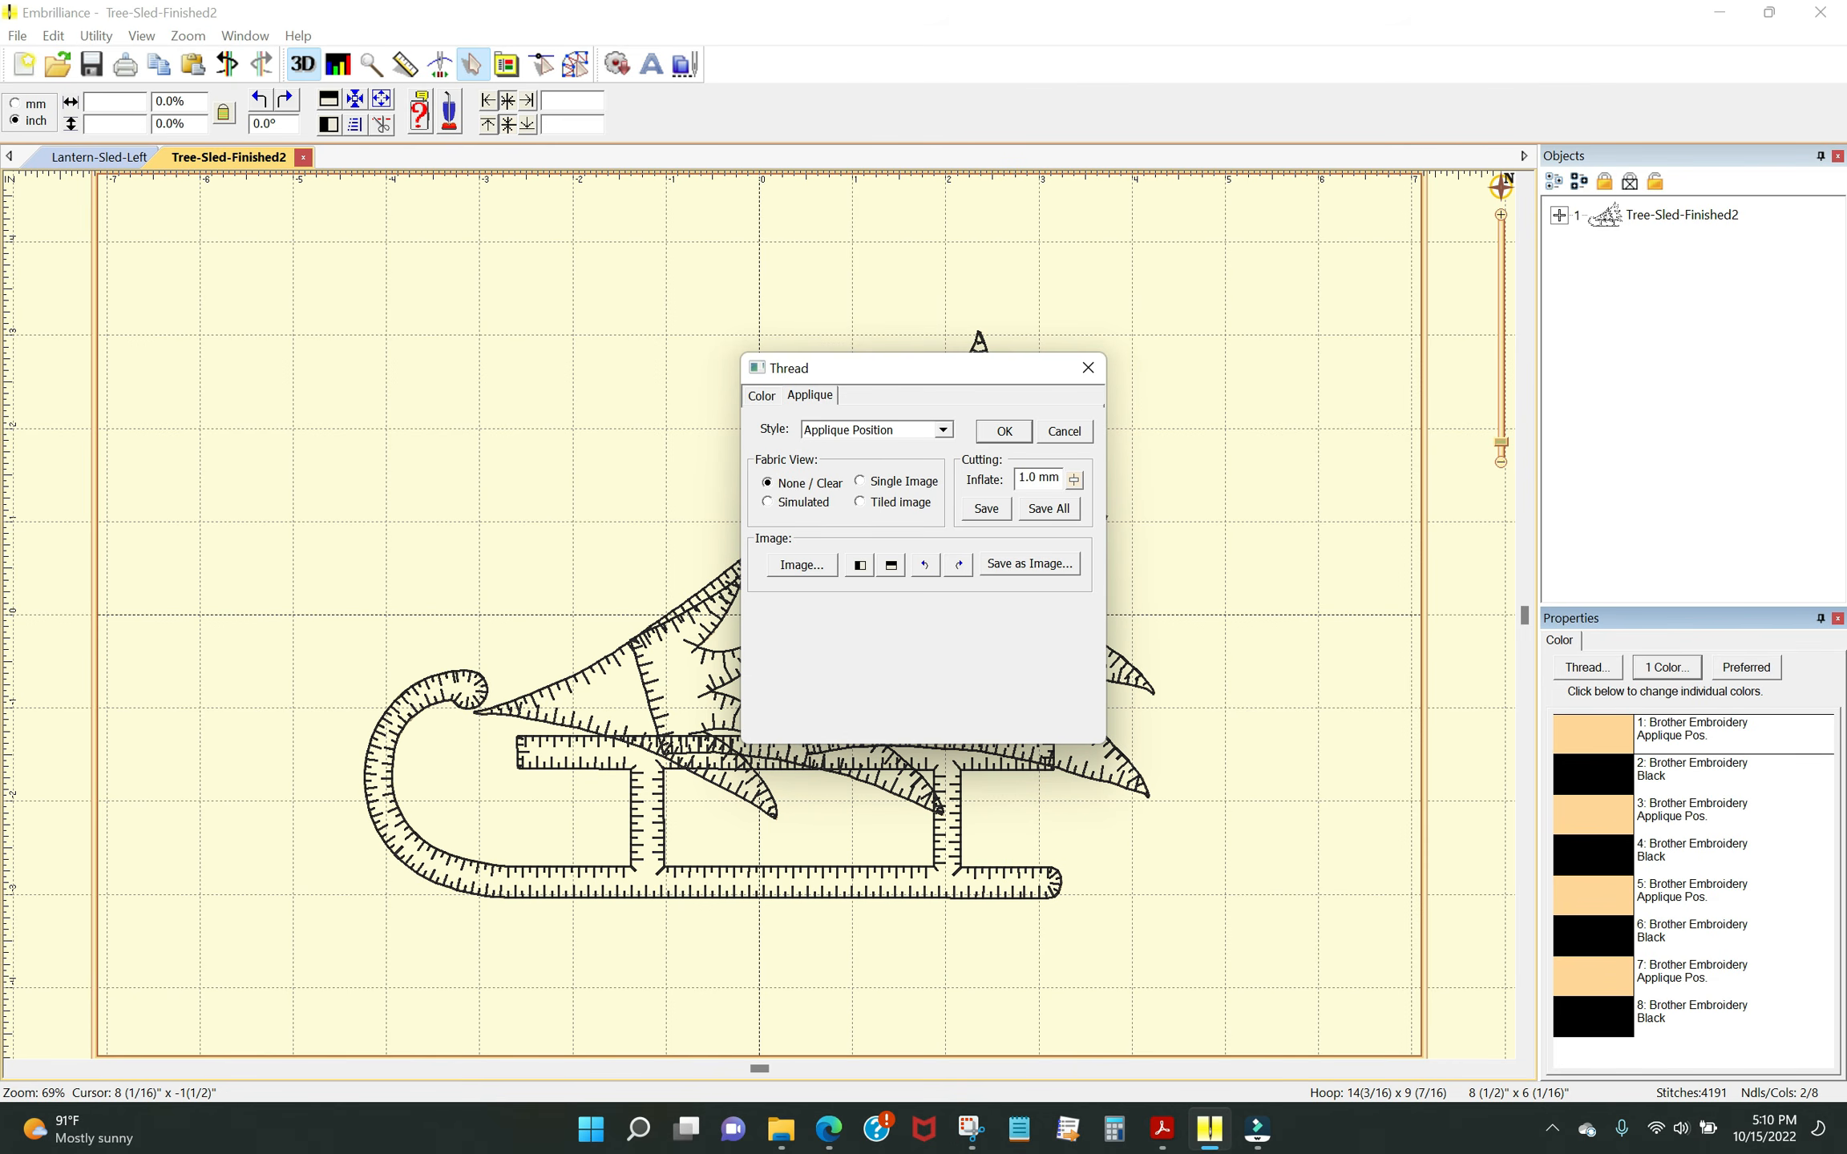
{"action": "left_click", "coordinate": [986, 510]}
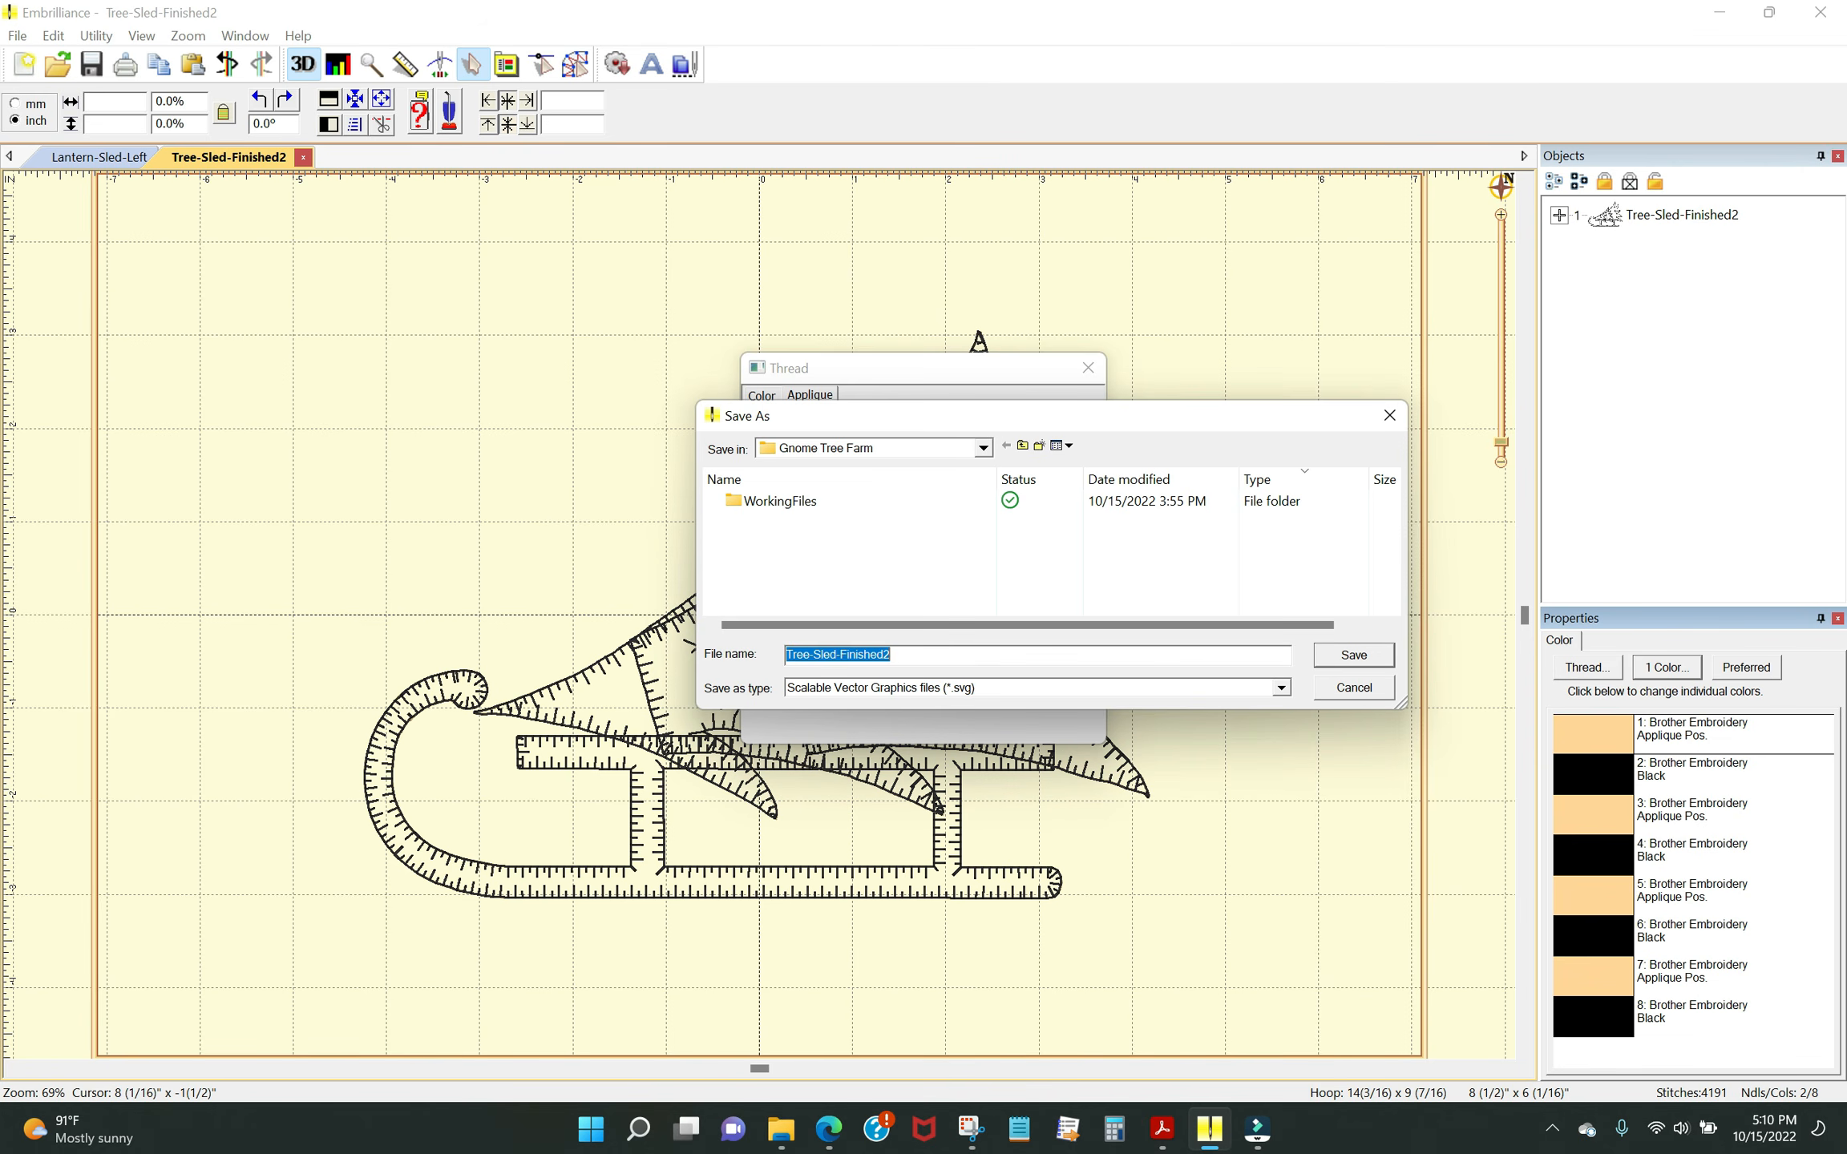
{"action": "type", "text": "Sled"}
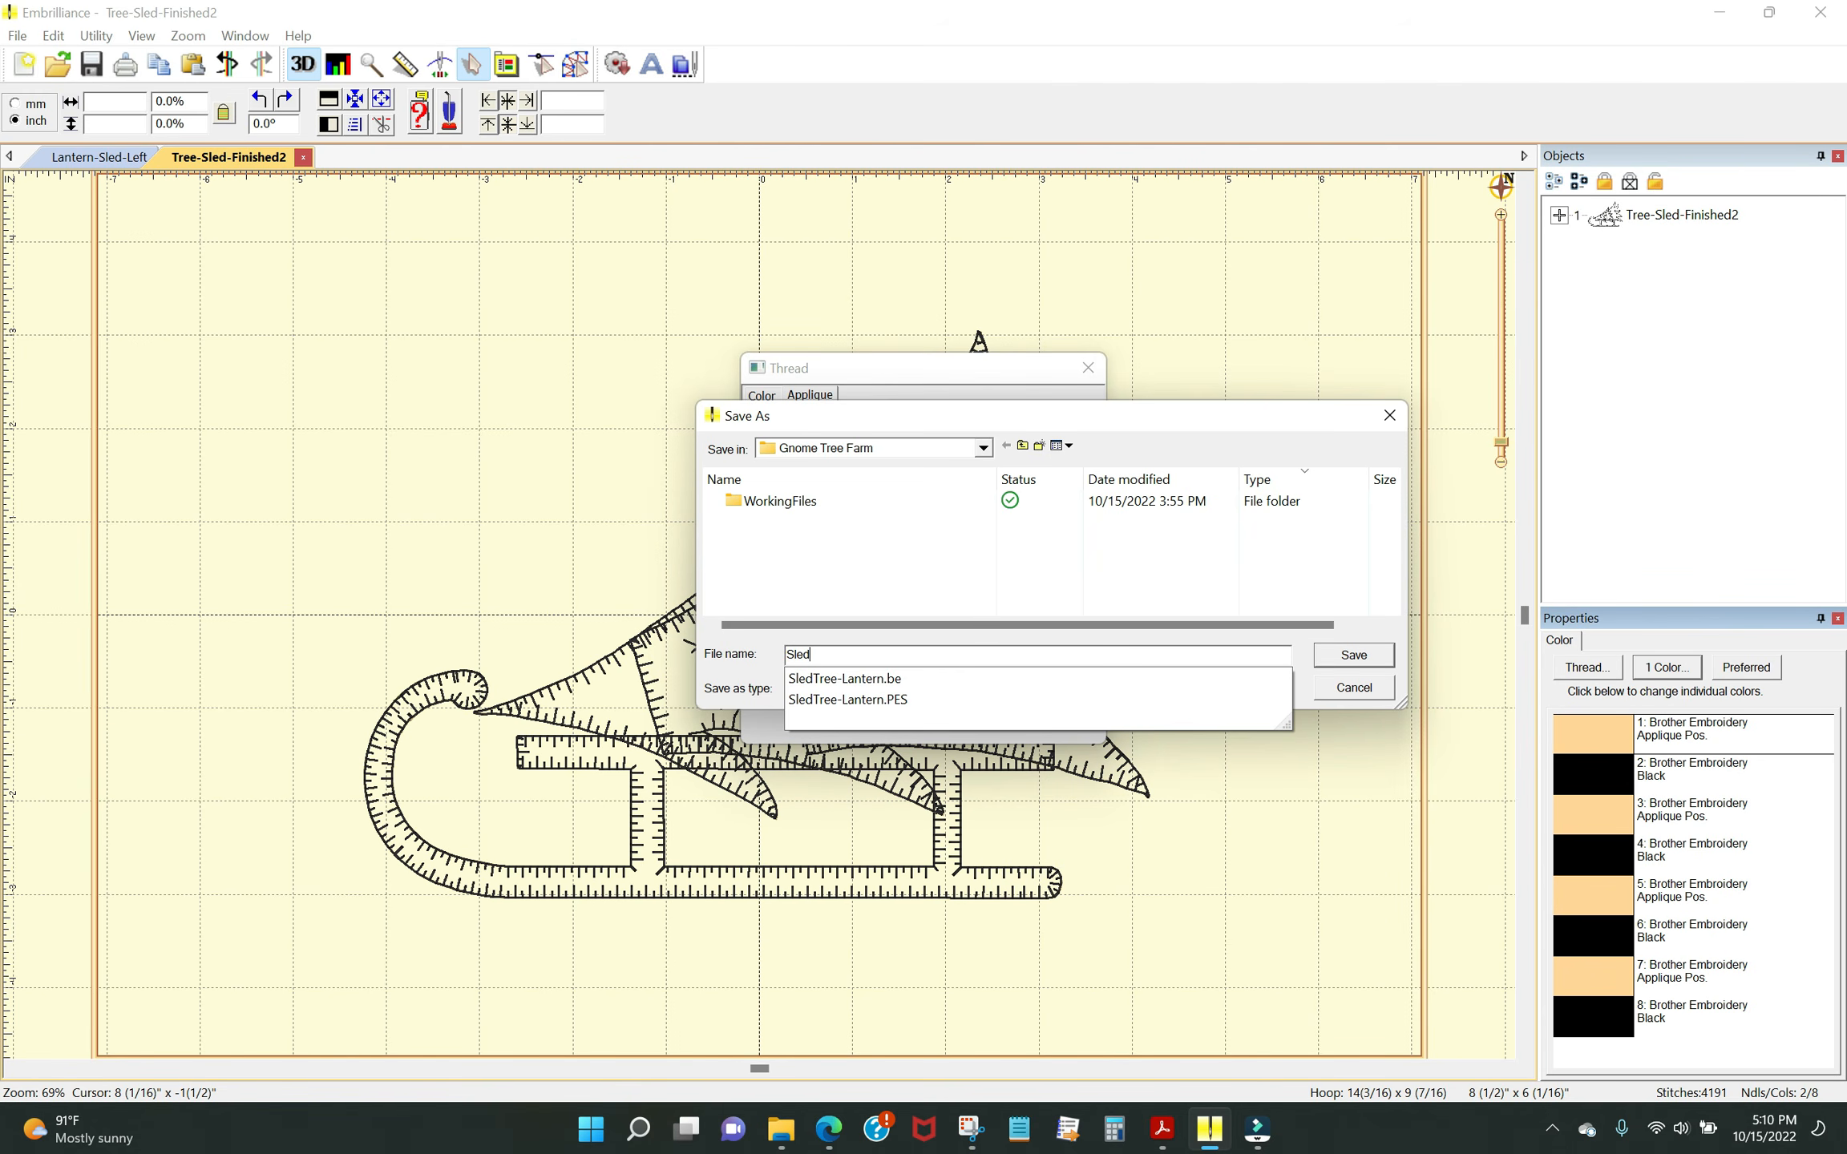
{"action": "left_click", "coordinate": [1378, 660]}
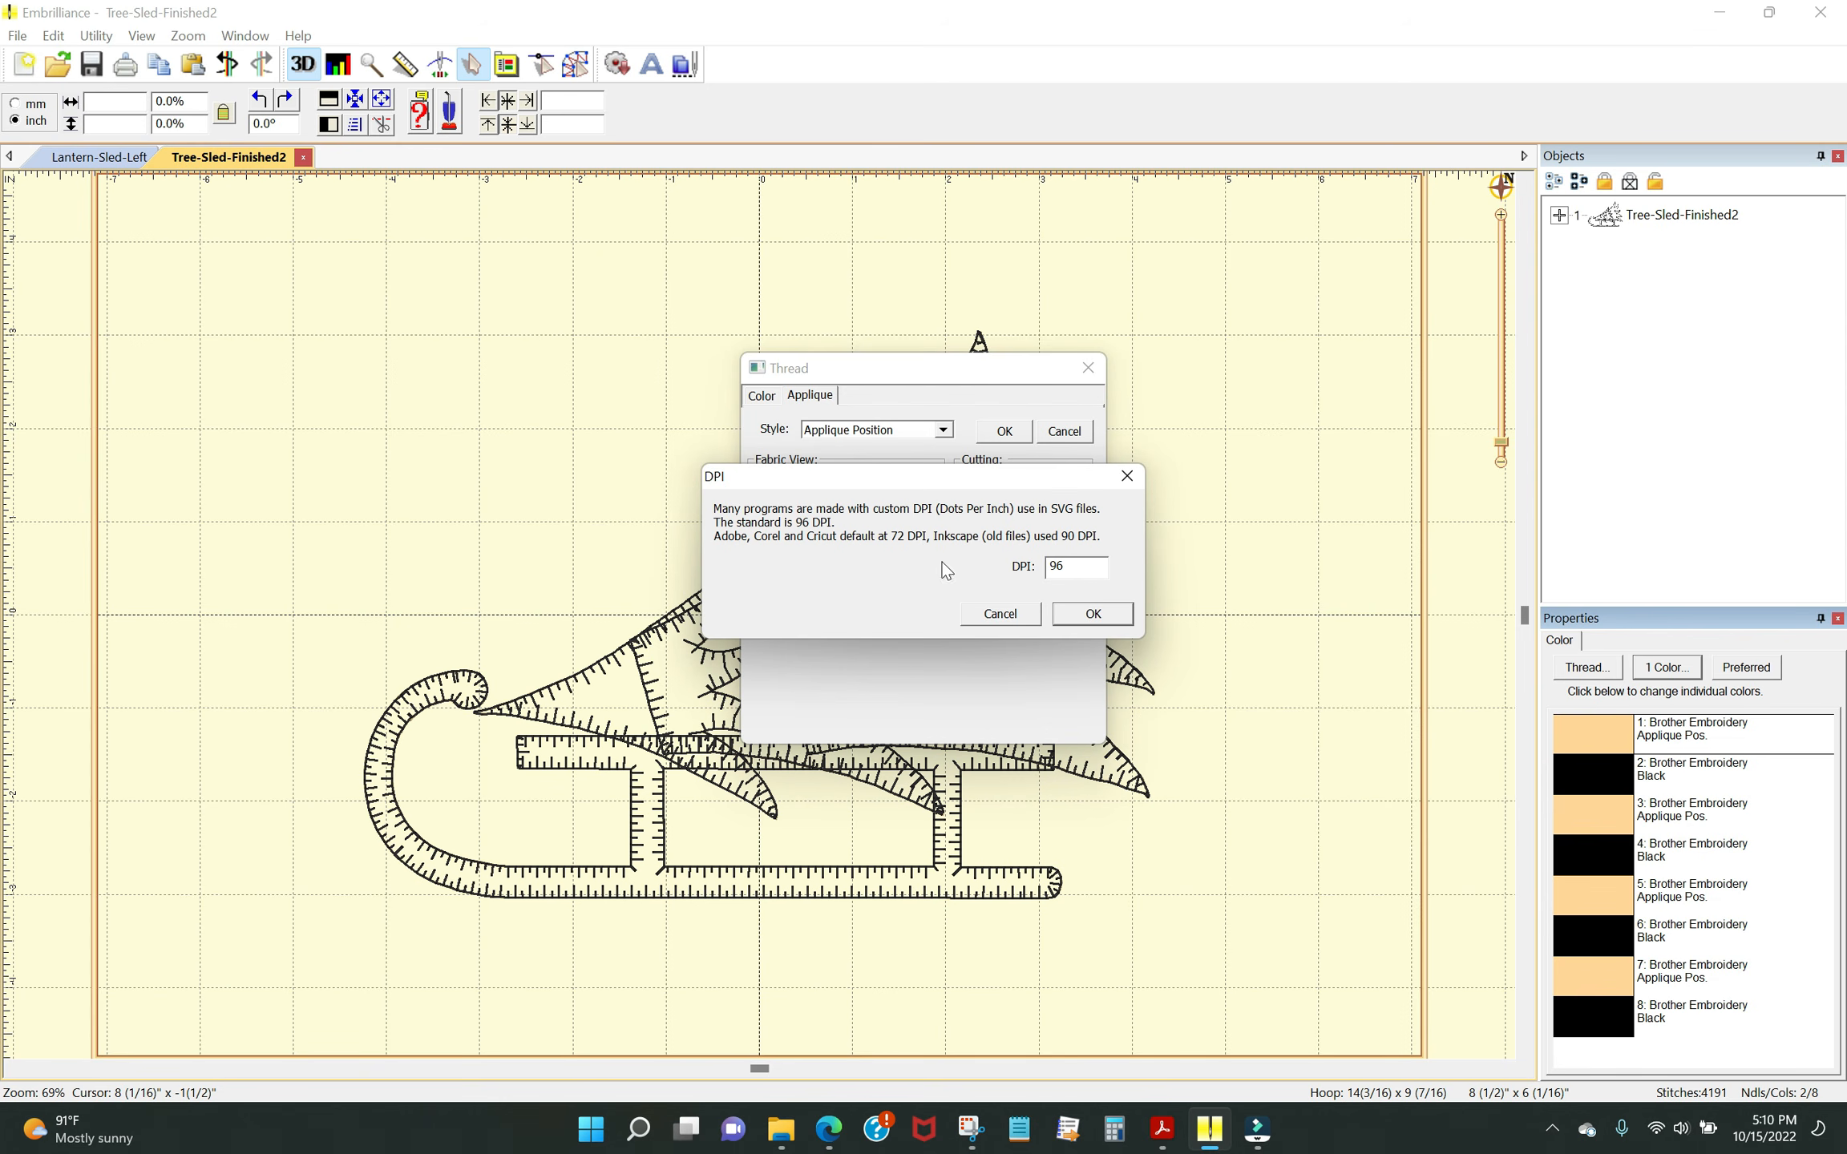
{"action": "left_click", "coordinate": [1097, 619]}
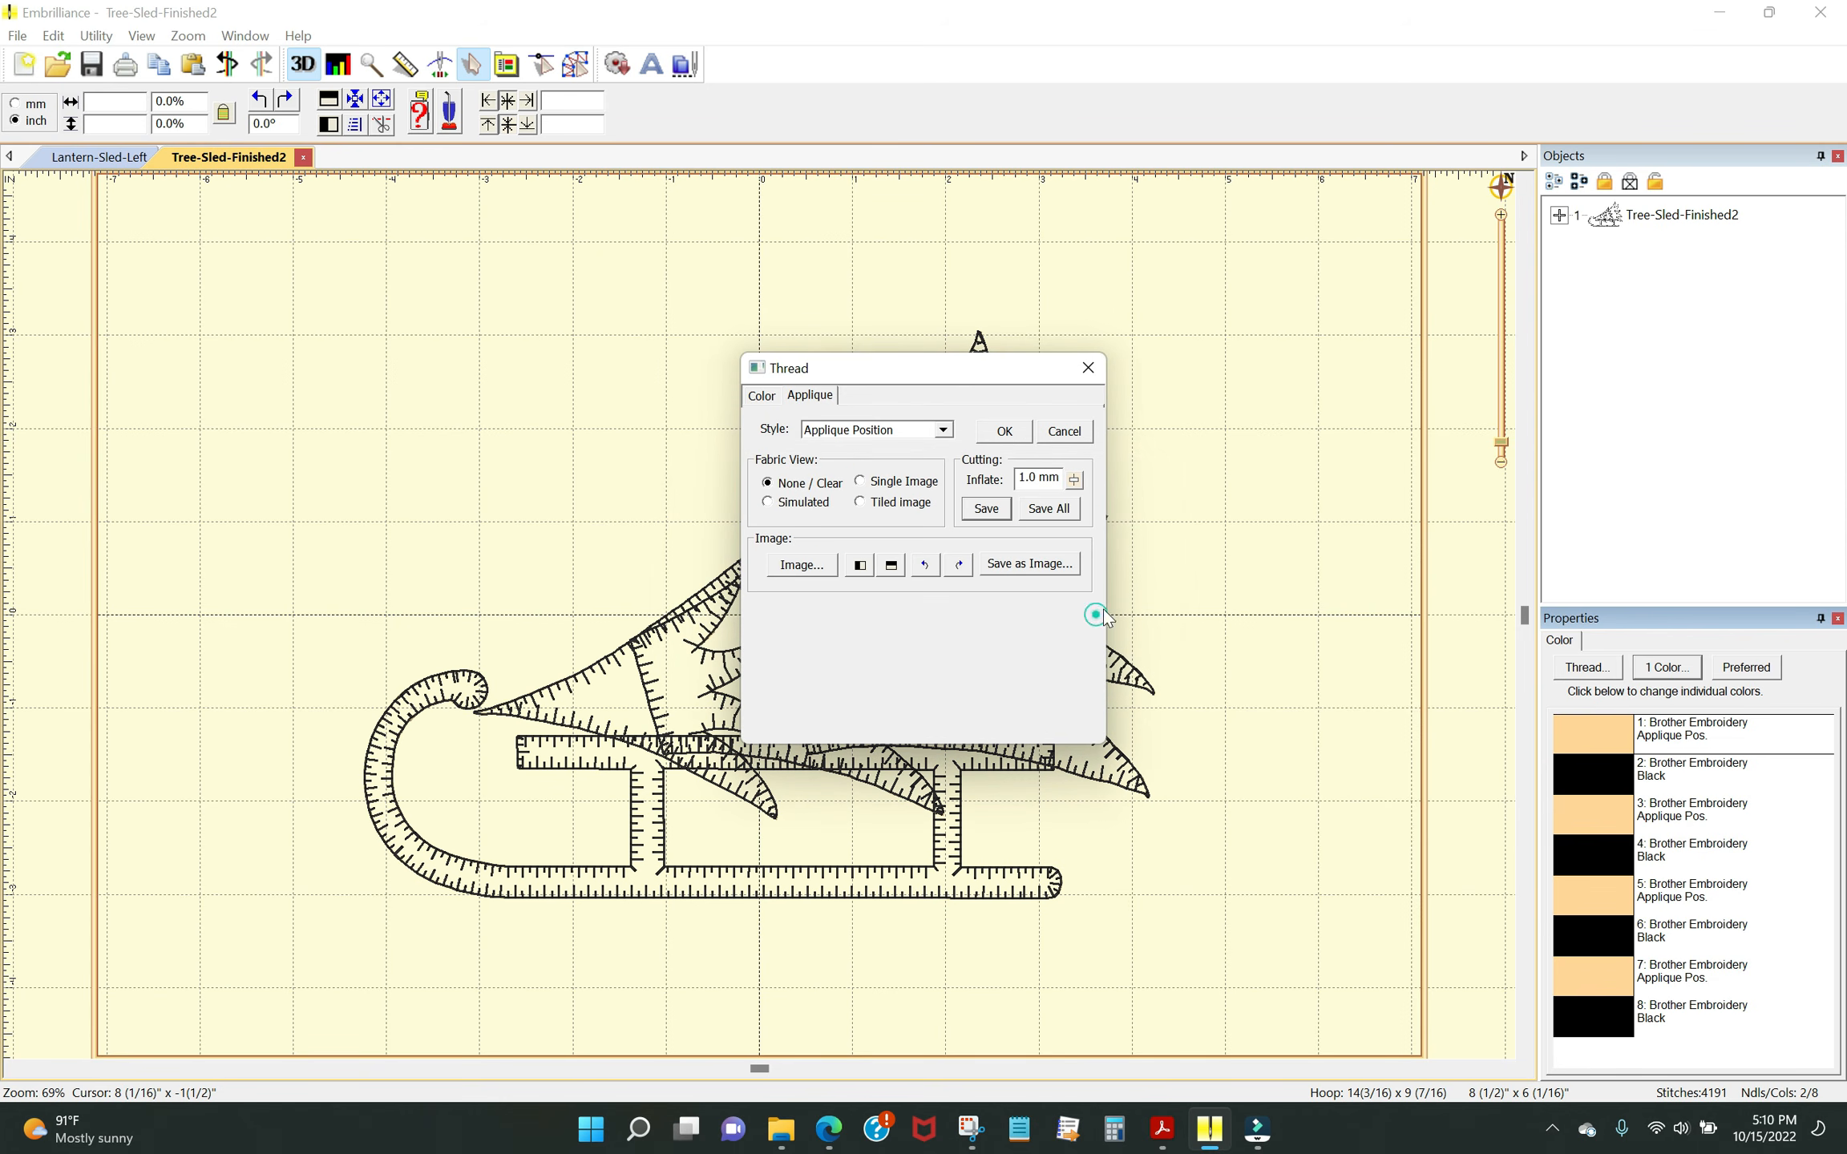
{"action": "left_click", "coordinate": [1006, 433]}
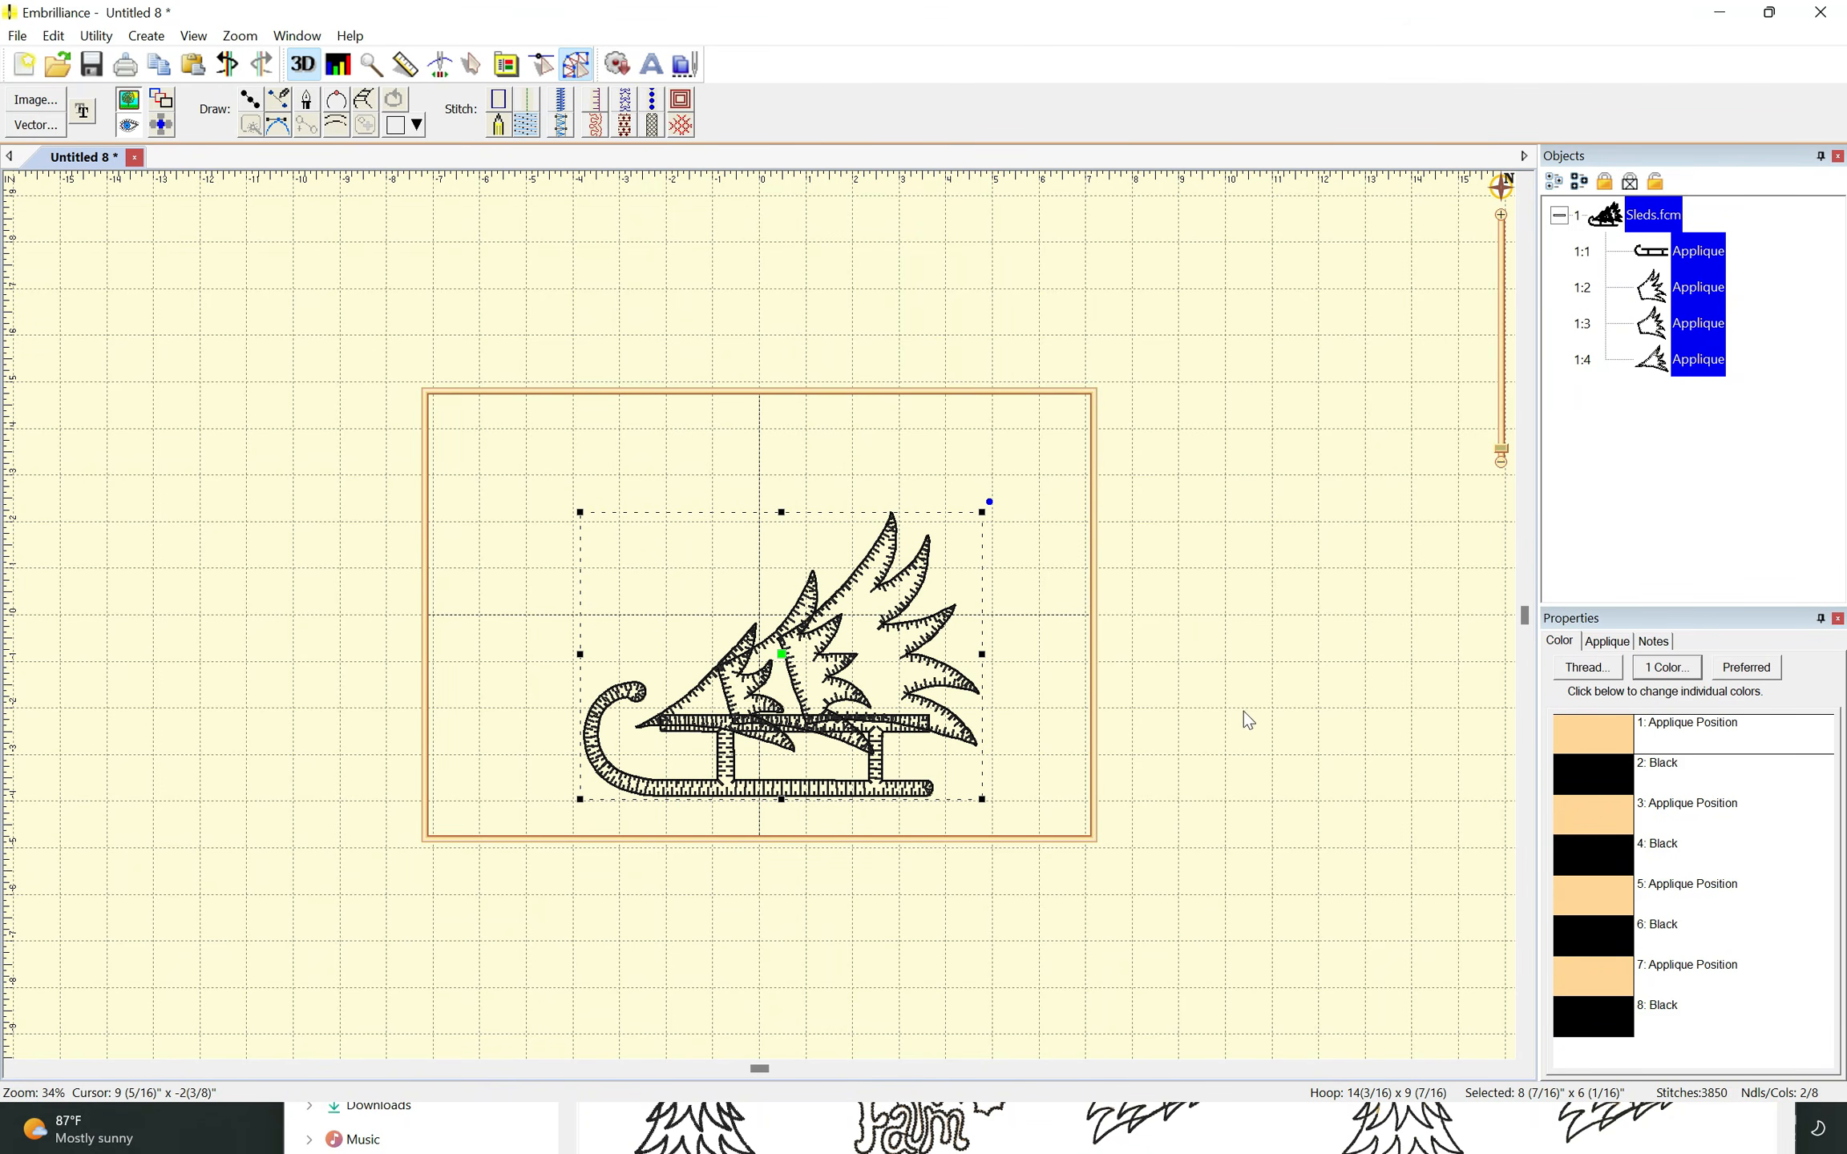
- Set the sled applique's E-Stitch border to a stitch length of 2.0 mm and a stitch width of 3 mm
{"action": "scroll", "coordinate": [1240, 704], "scroll_direction": "up", "scroll_amount": 1}
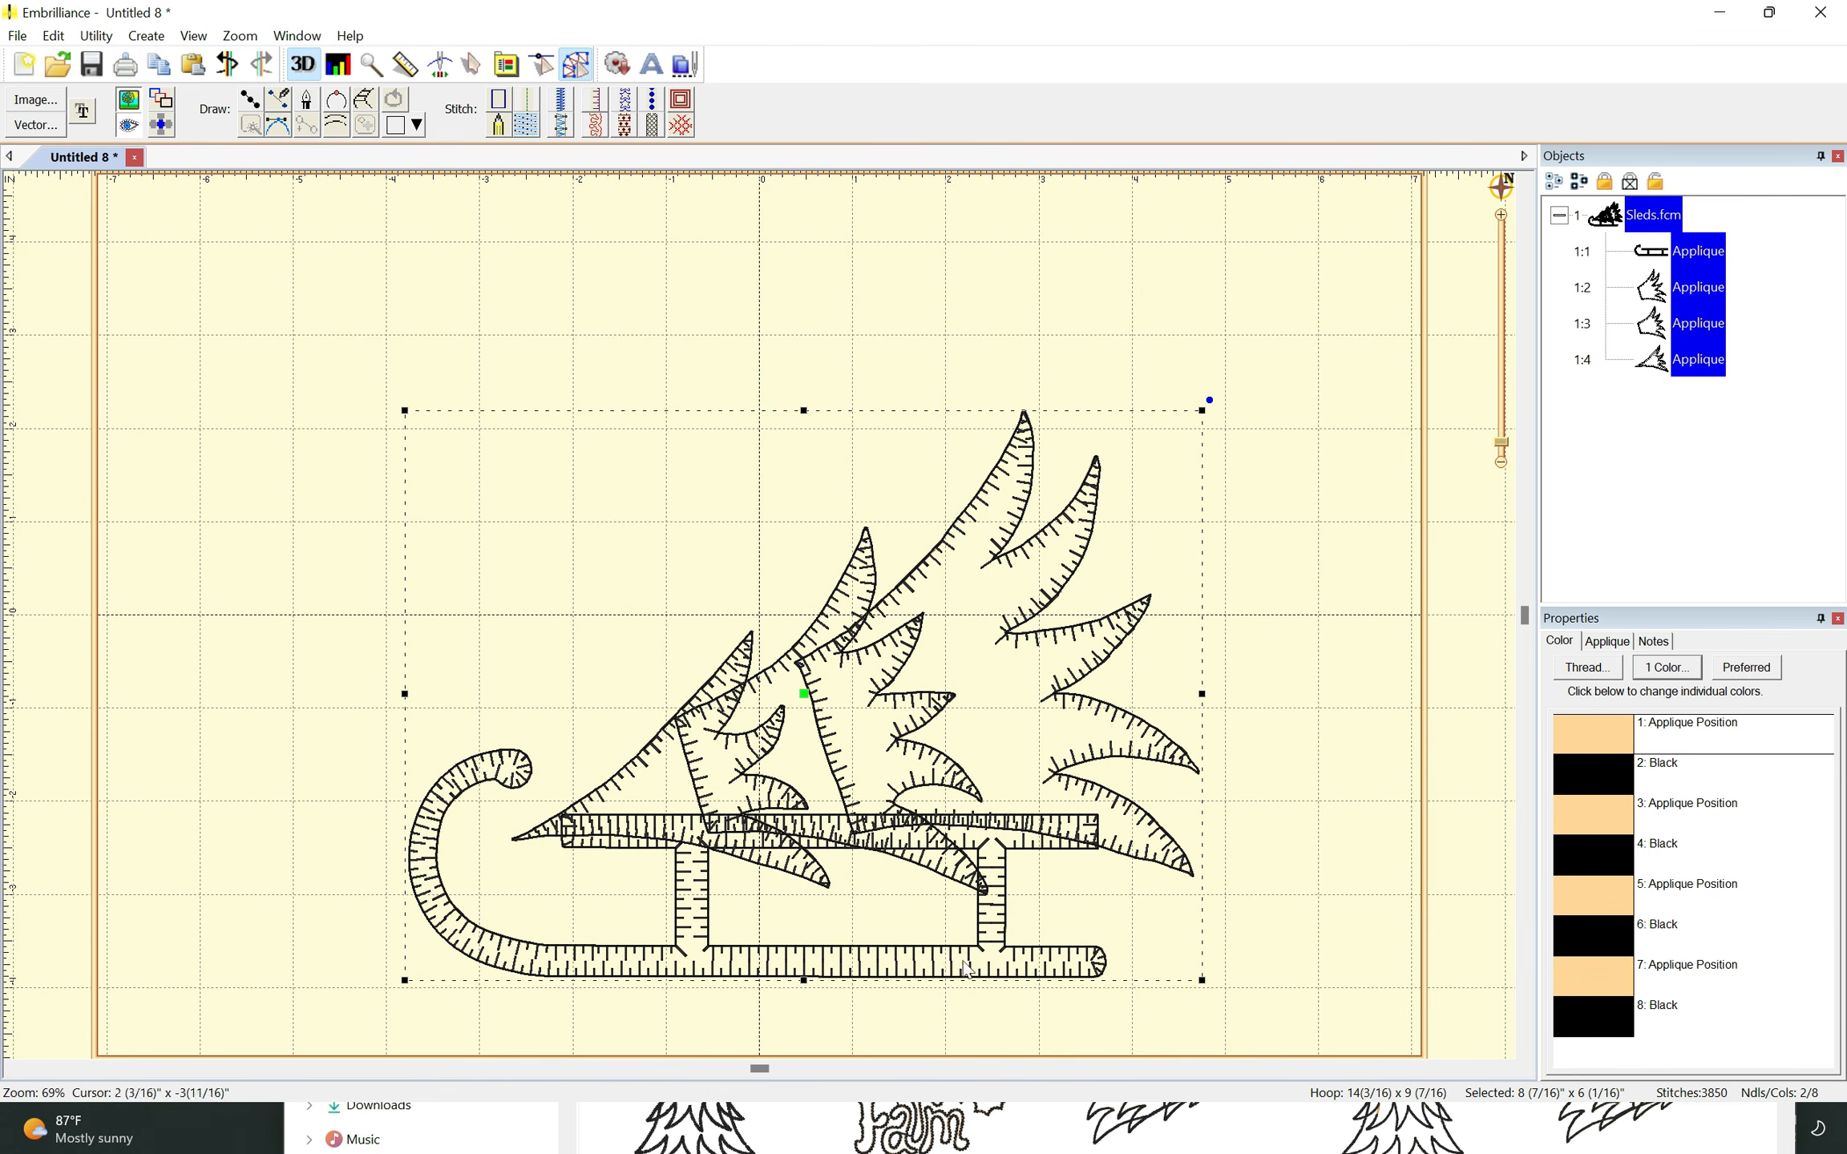
{"action": "left_click", "coordinate": [1298, 428]}
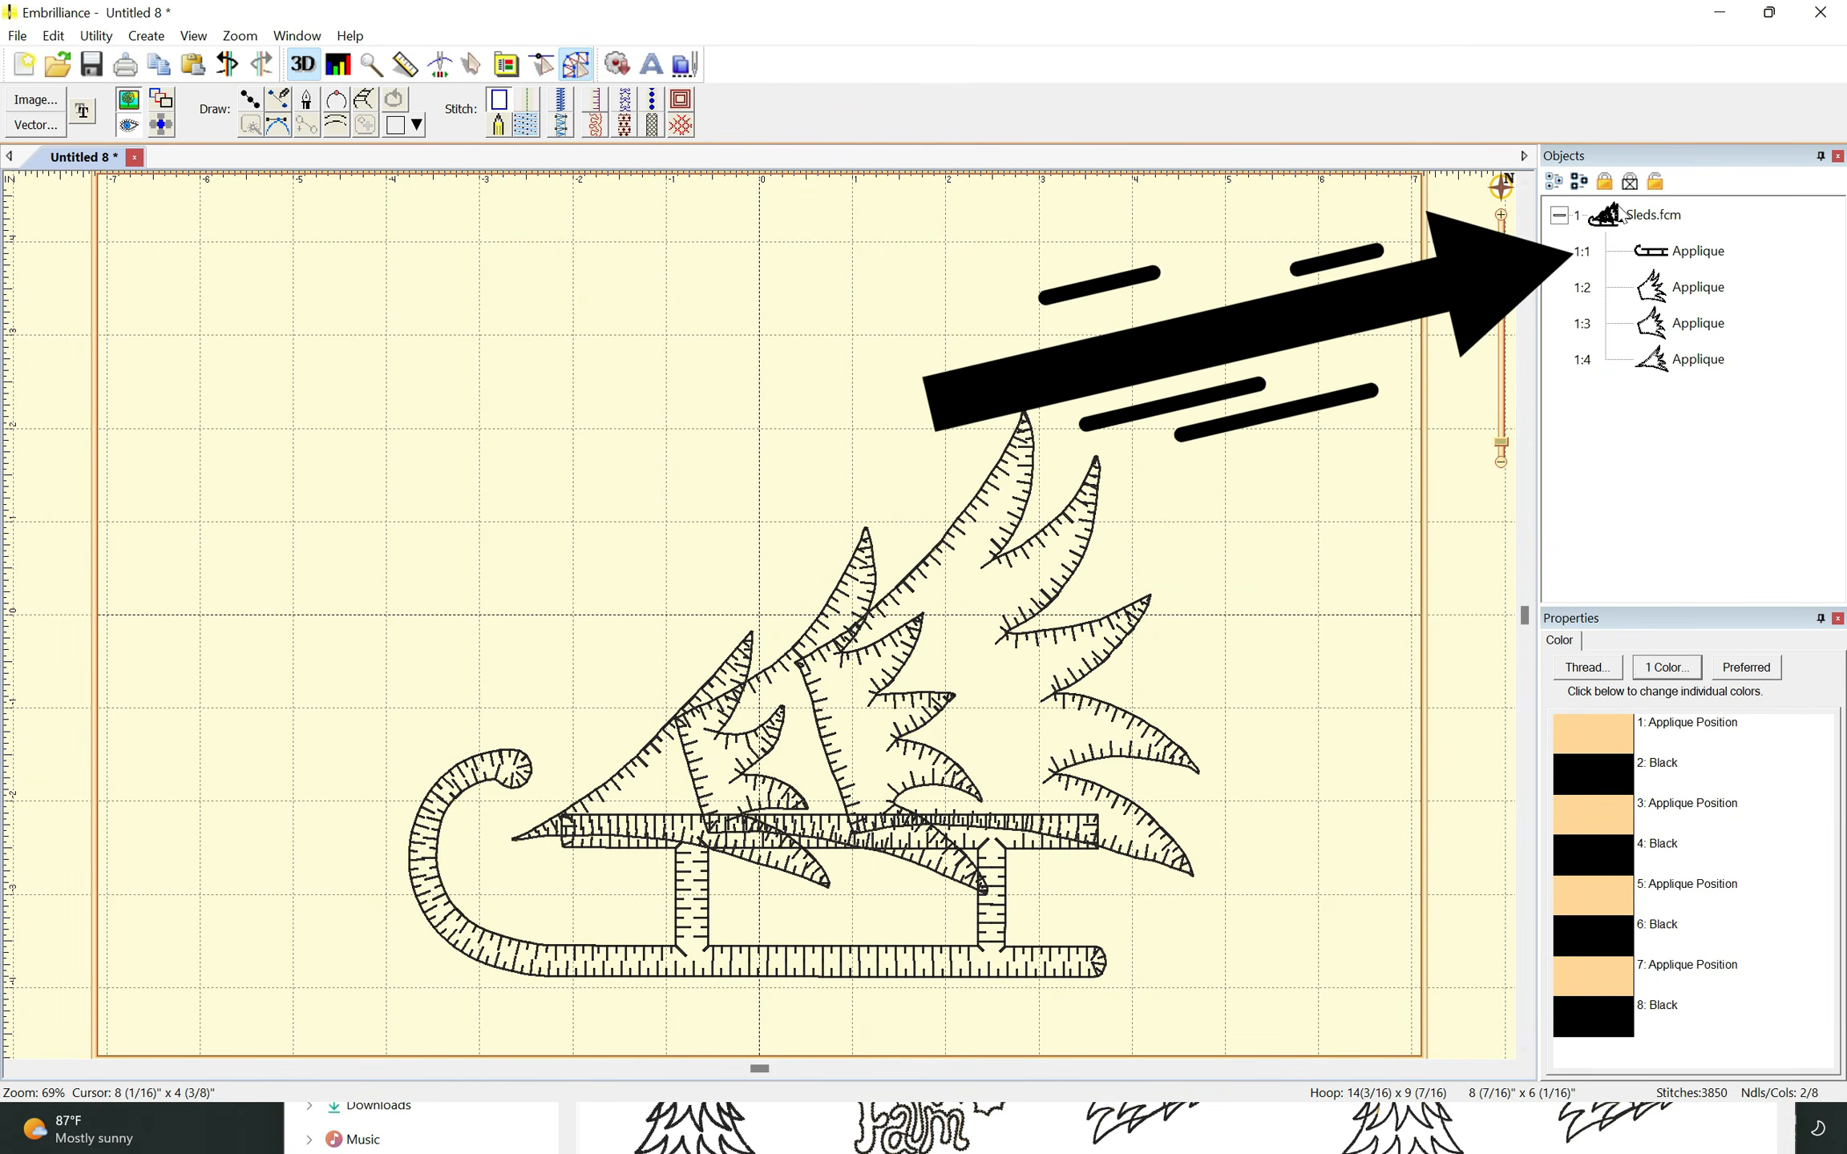
{"action": "left_click", "coordinate": [1691, 253]}
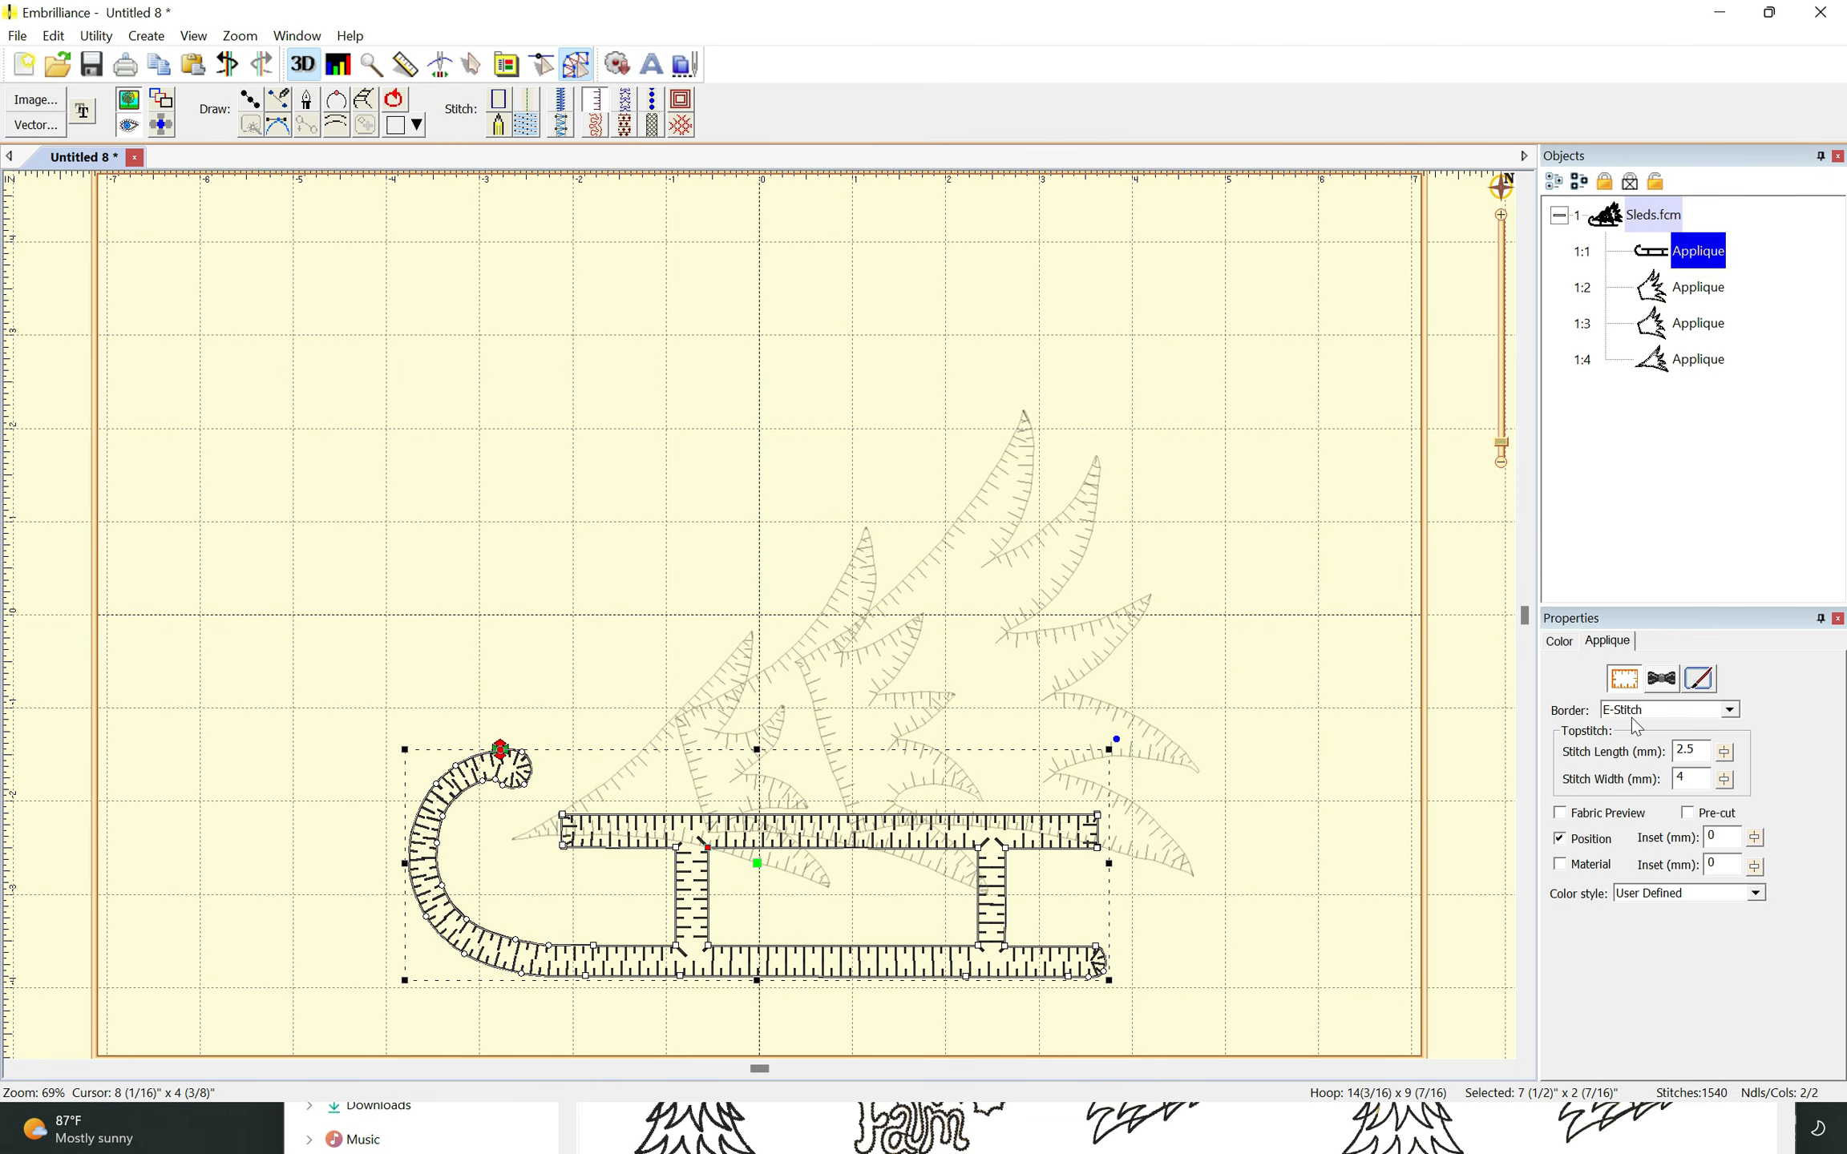
{"action": "left_click", "coordinate": [1732, 711]}
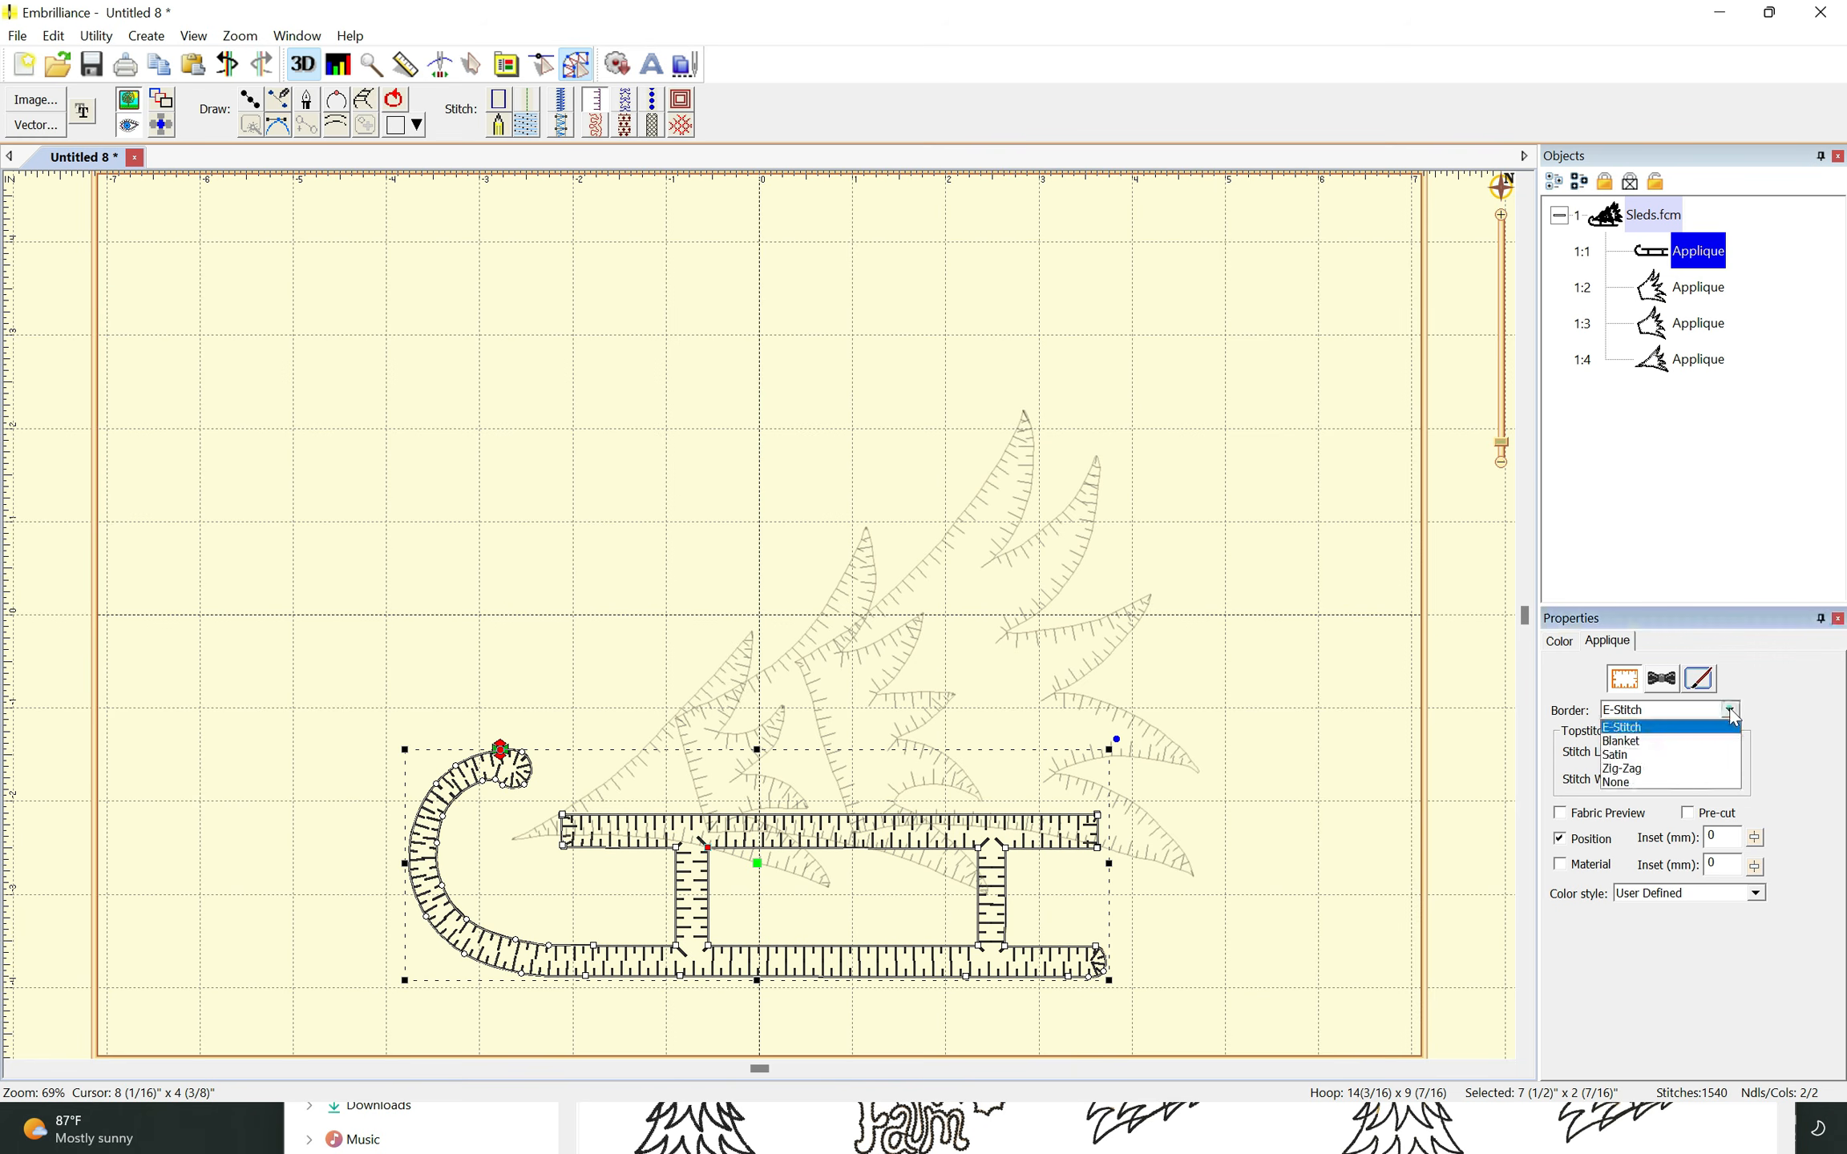
{"action": "left_click", "coordinate": [1678, 737]}
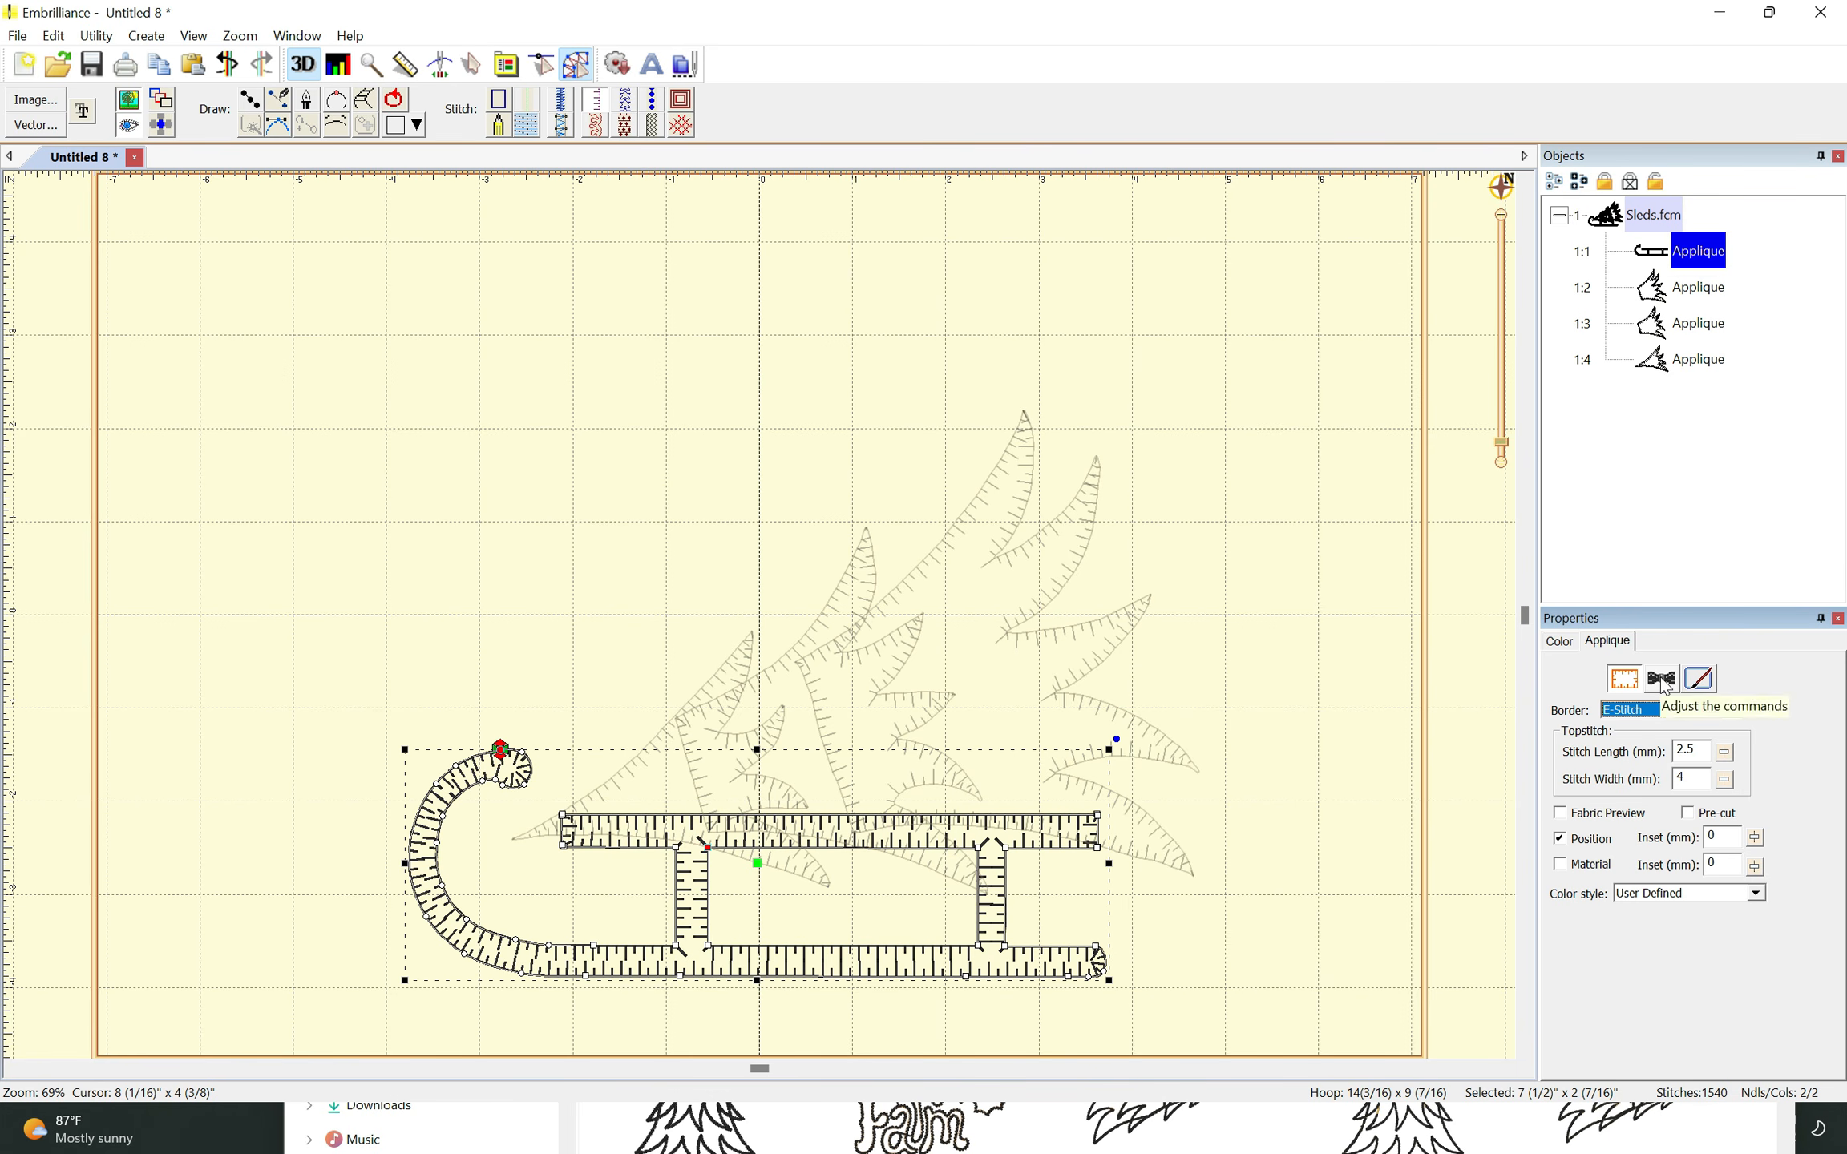
{"action": "left_click", "coordinate": [1702, 680]}
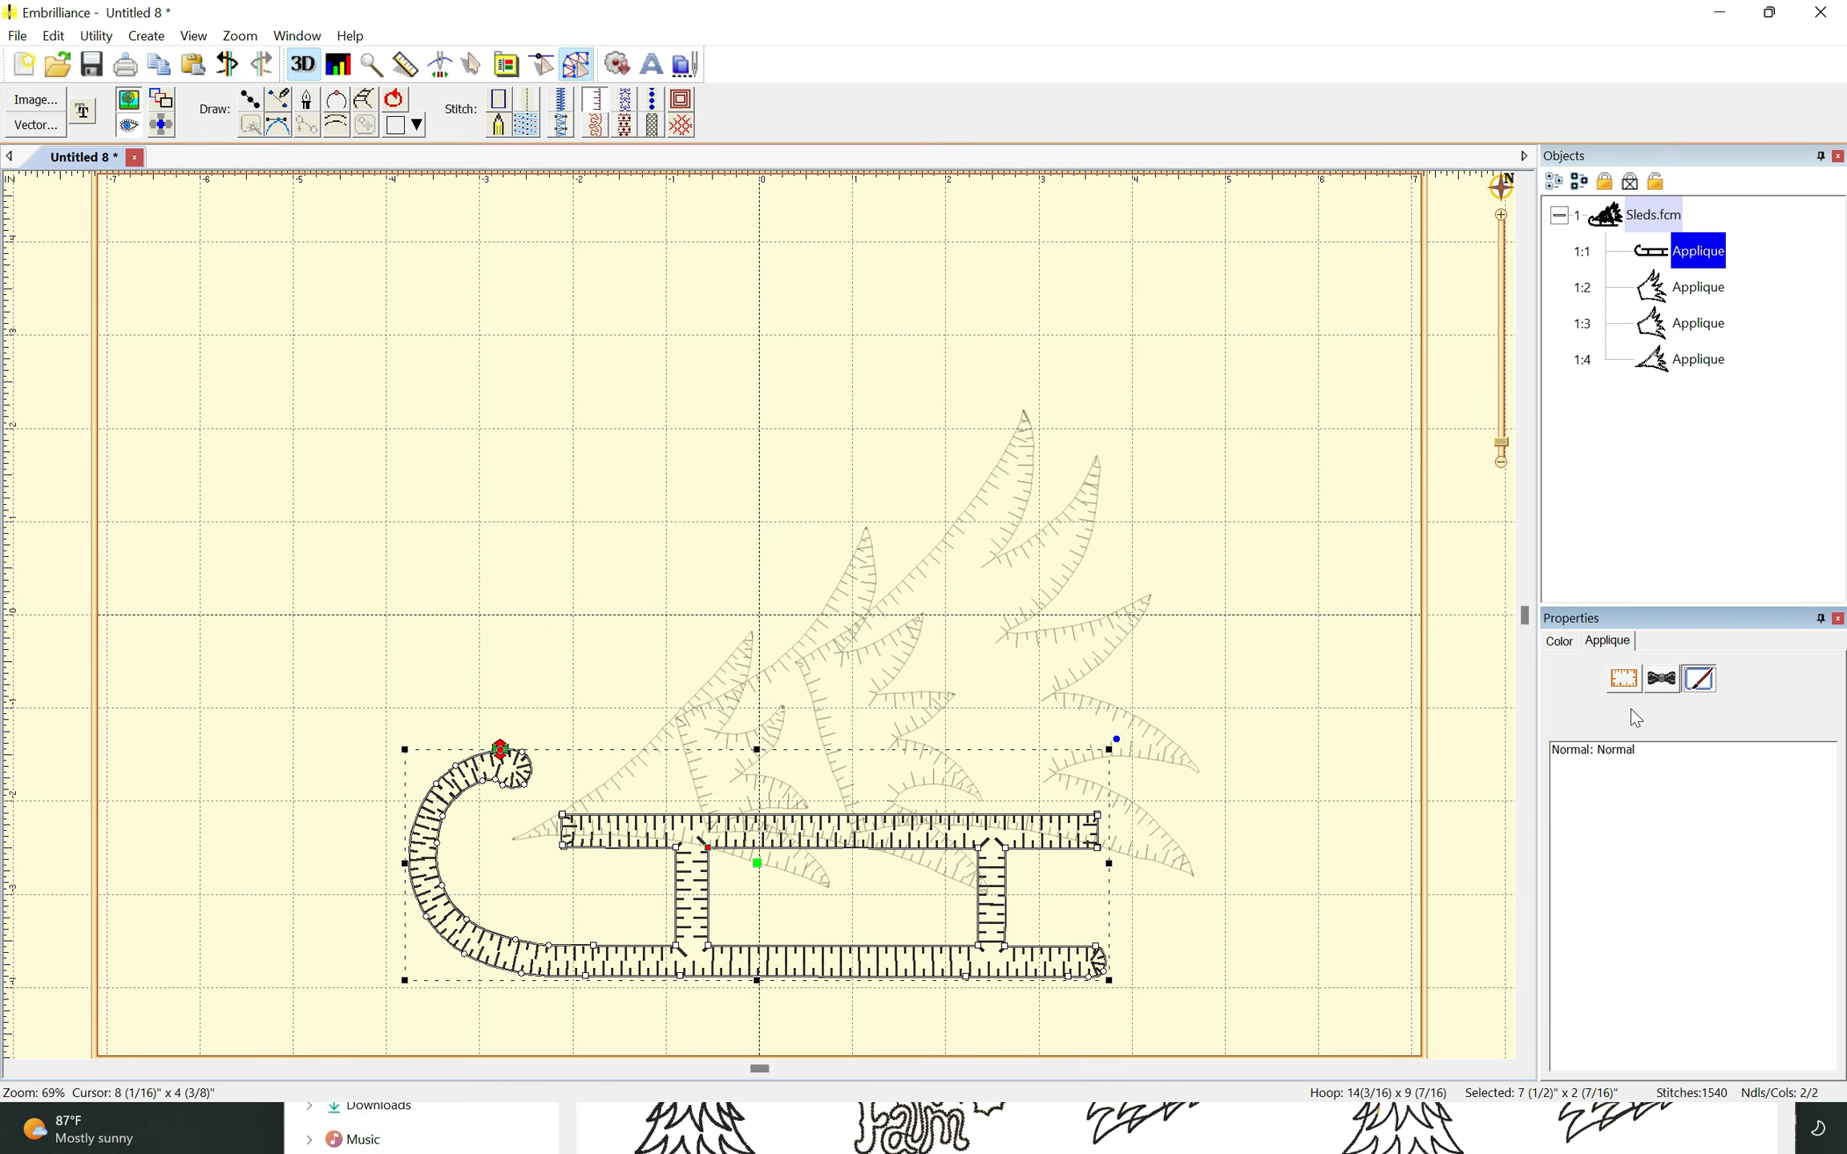
{"action": "left_click", "coordinate": [1624, 679]}
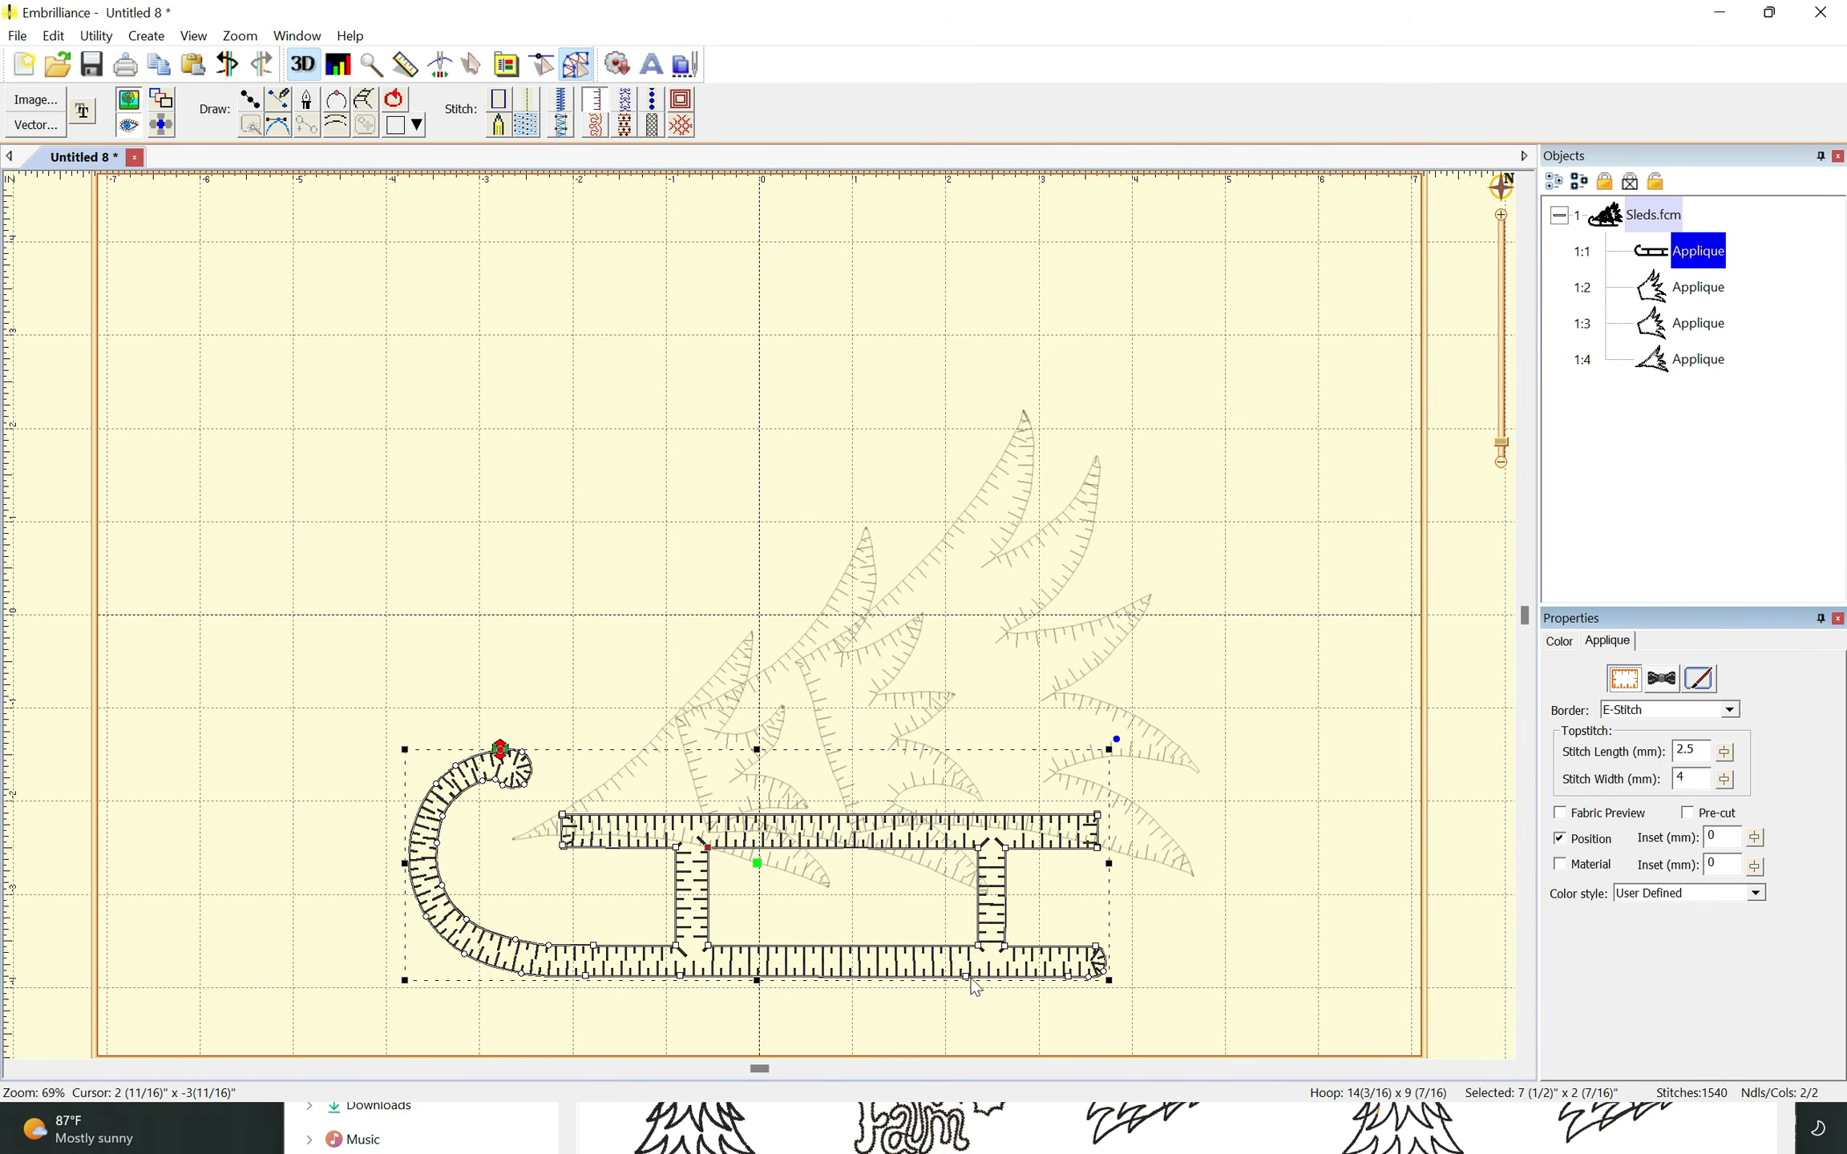
{"action": "double_click", "coordinate": [1685, 750]}
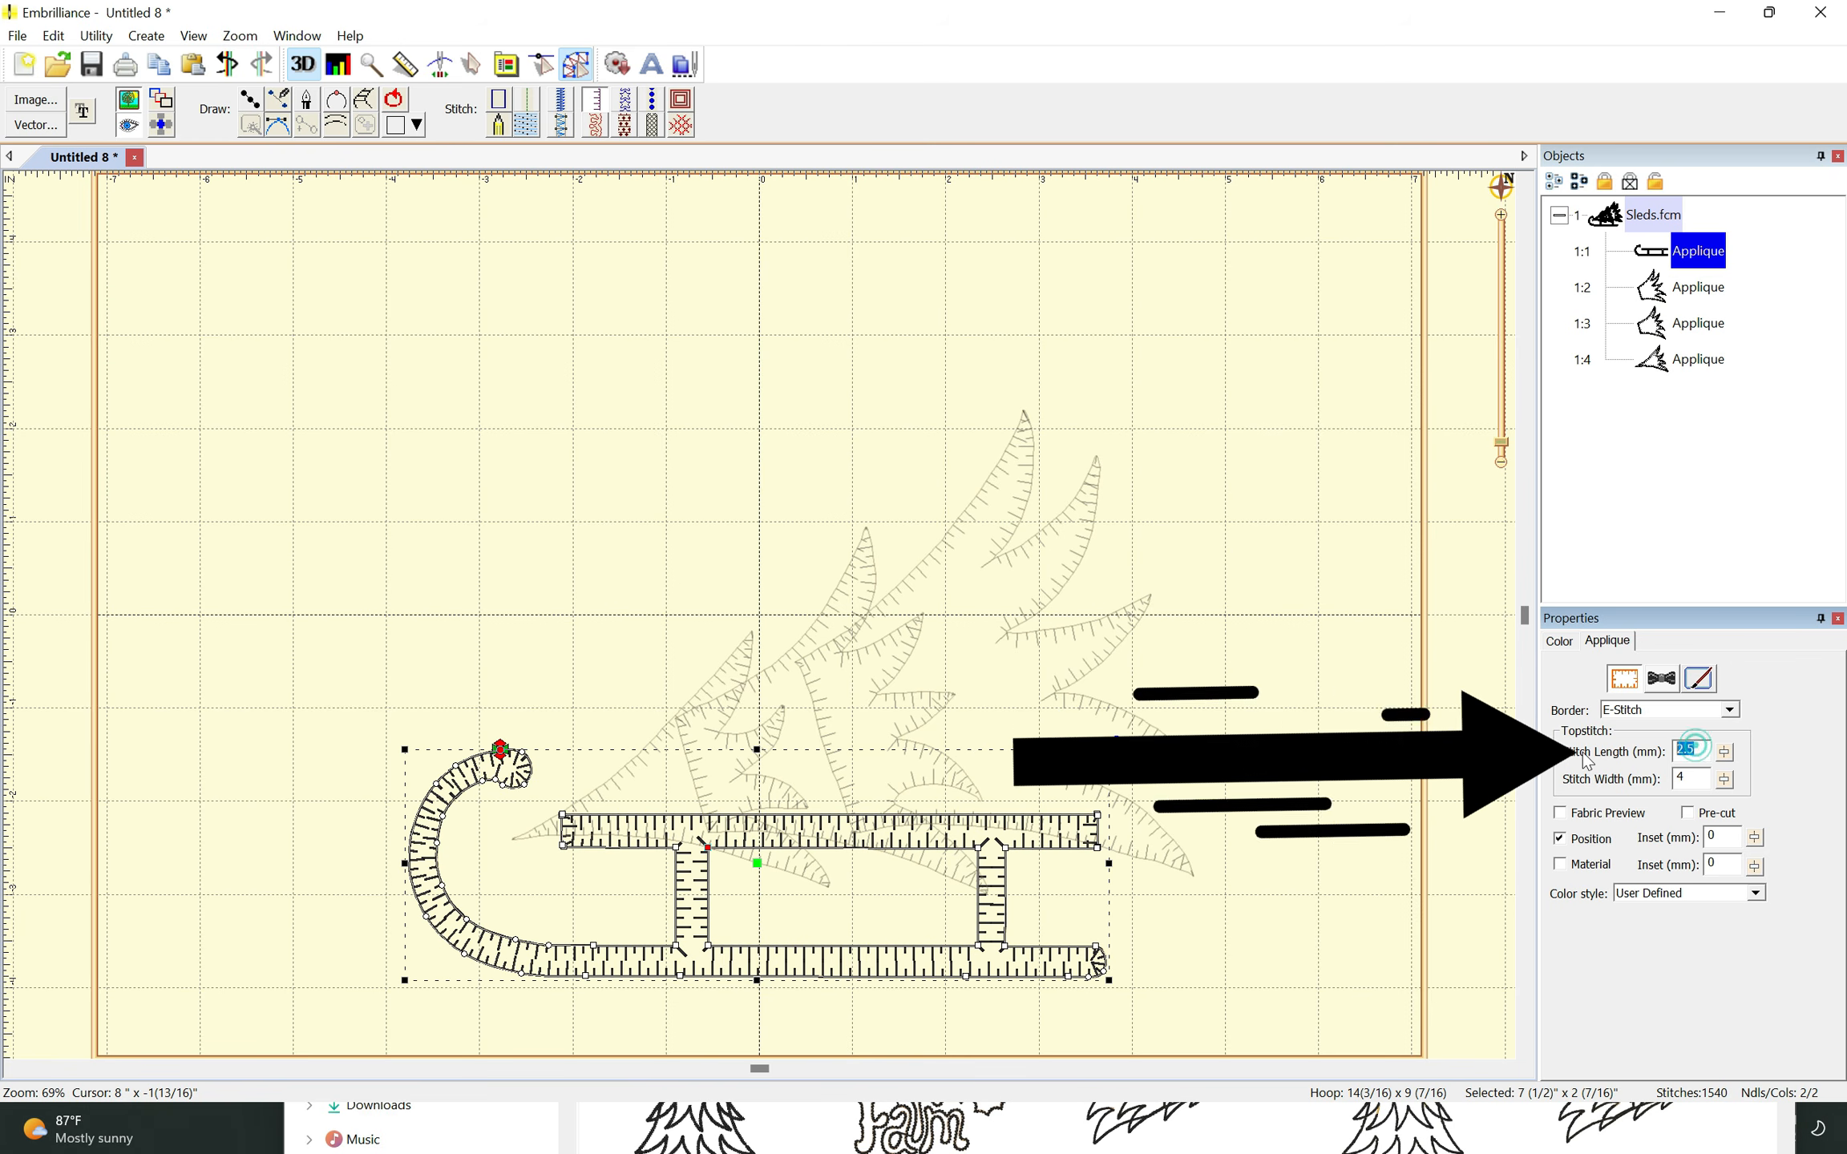
{"action": "type", "text": "2.0"}
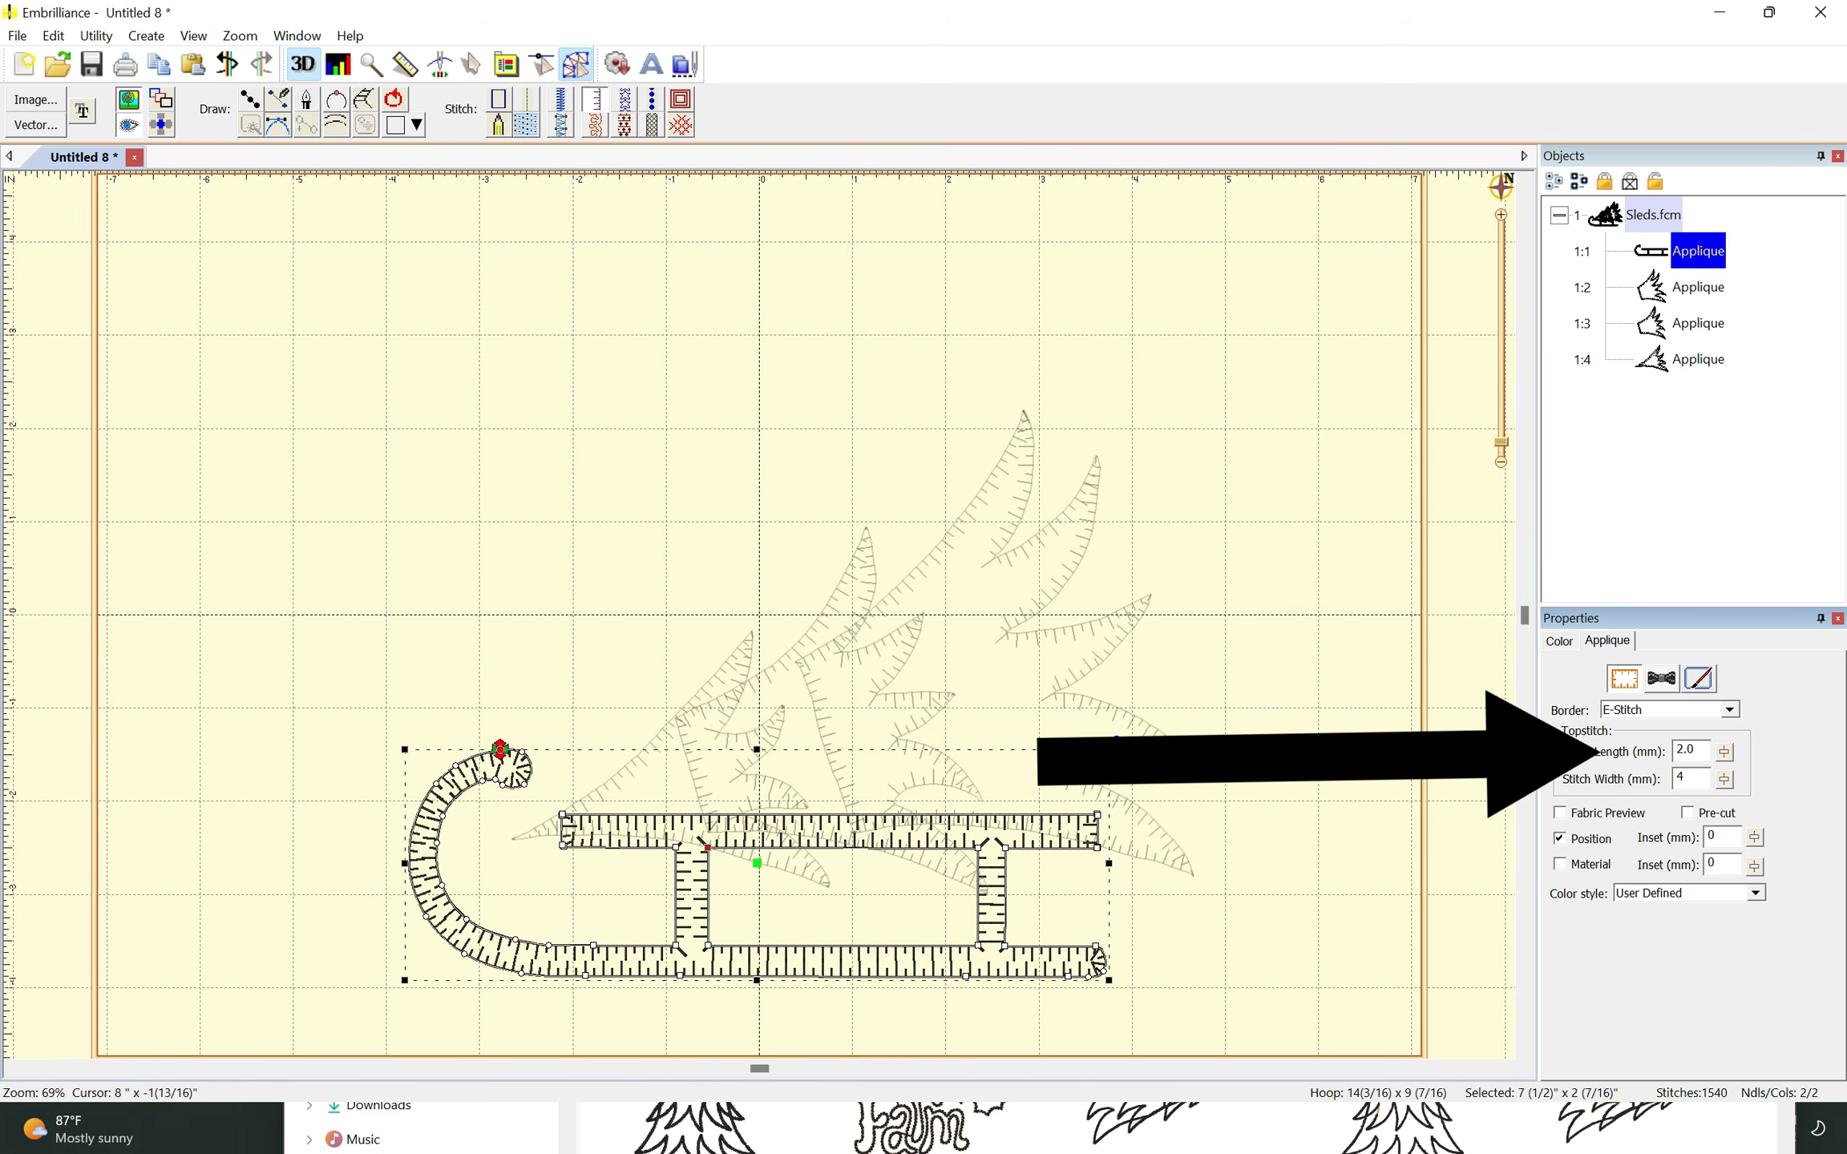
{"action": "key", "text": "Tab"}
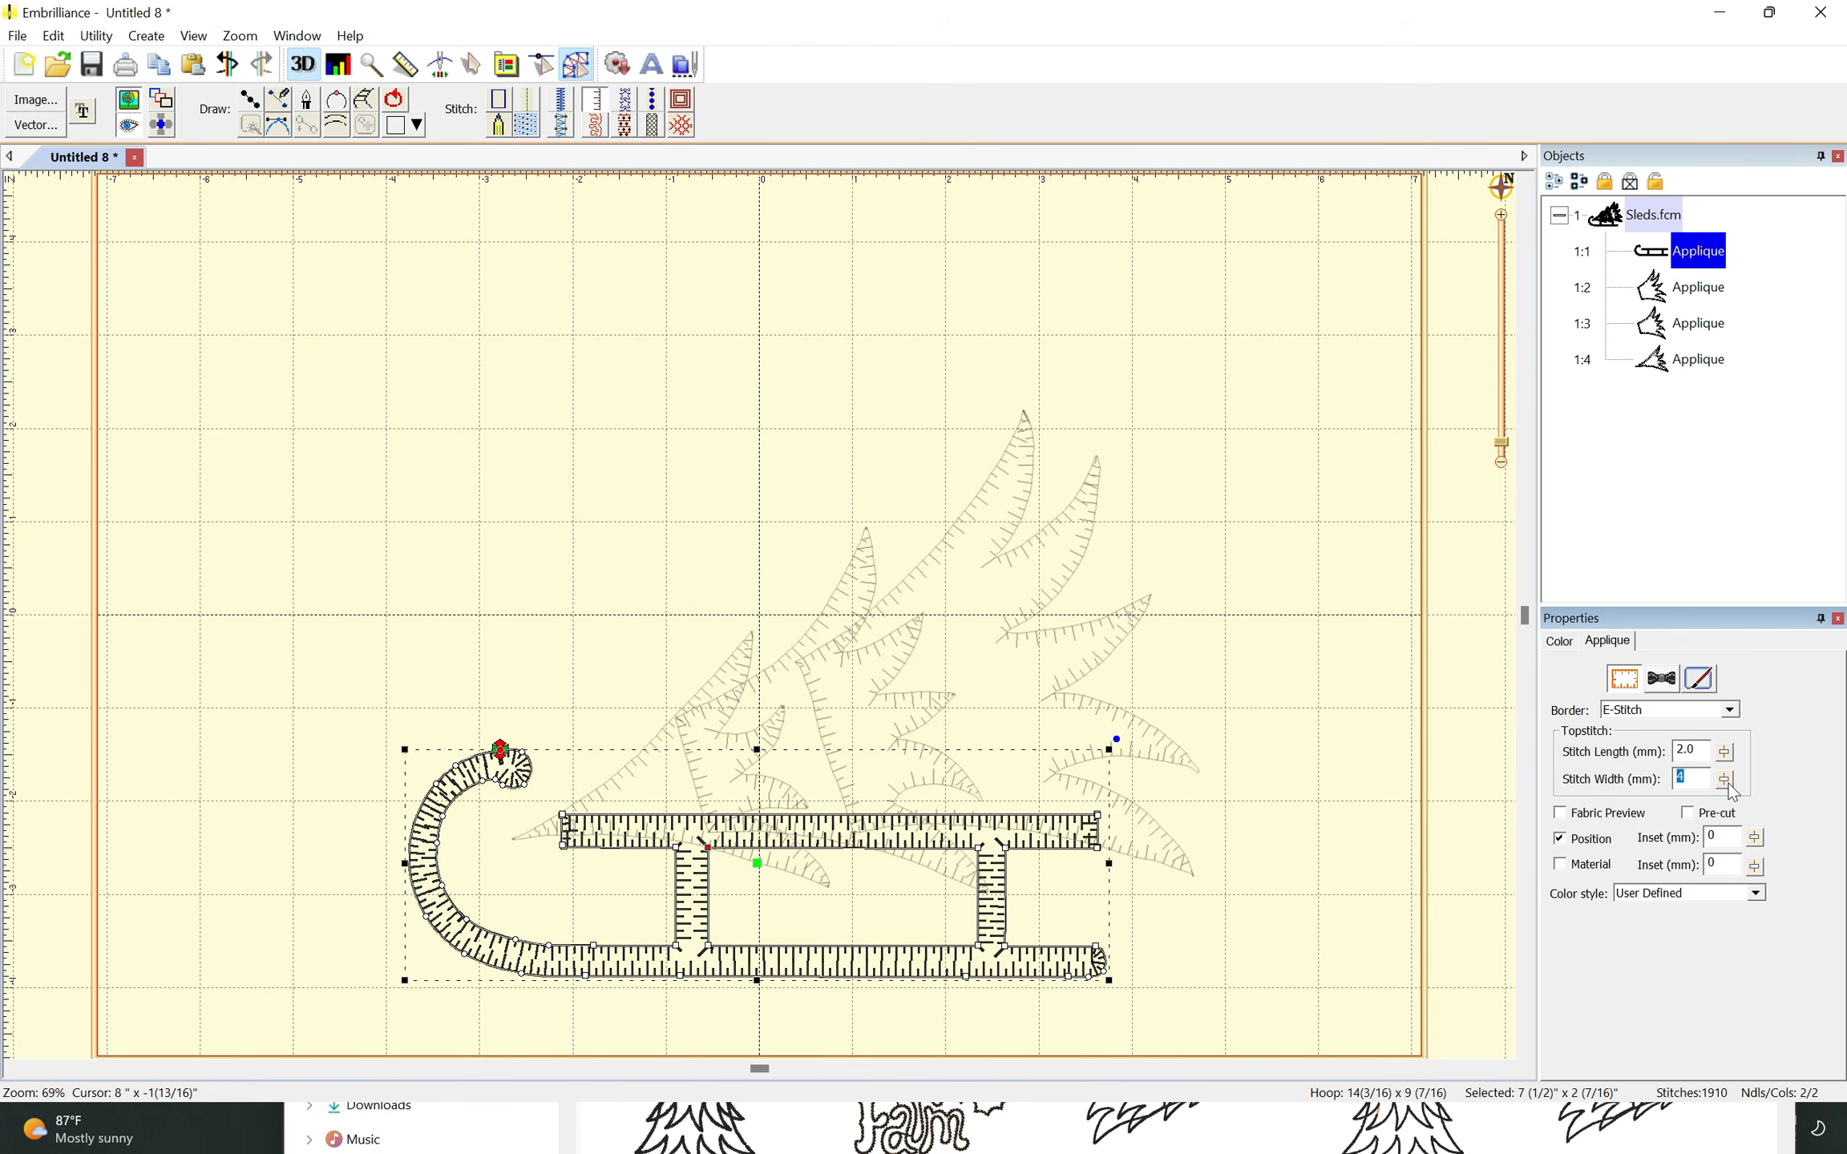
{"action": "type", "text": "3"}
{"action": "key", "text": "Tab"}
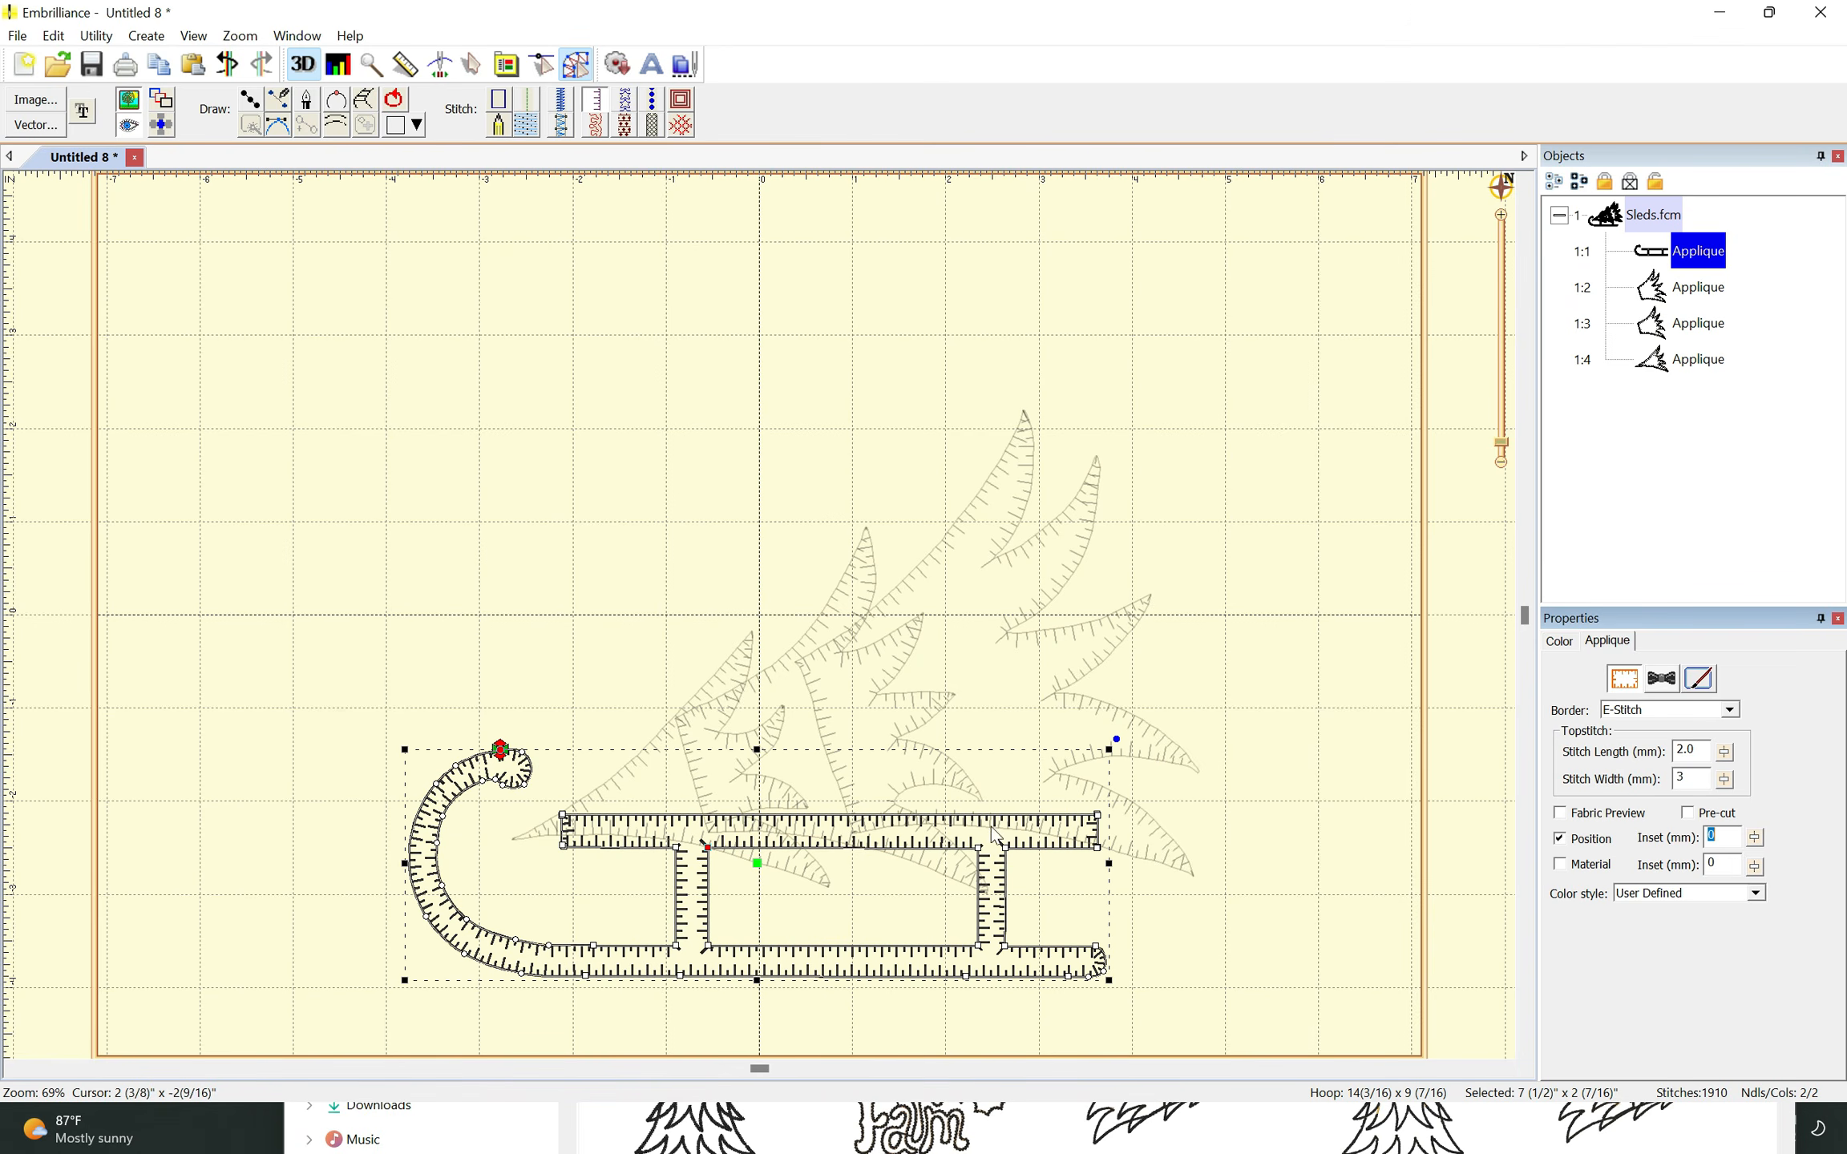
{"action": "left_click", "coordinate": [1196, 444]}
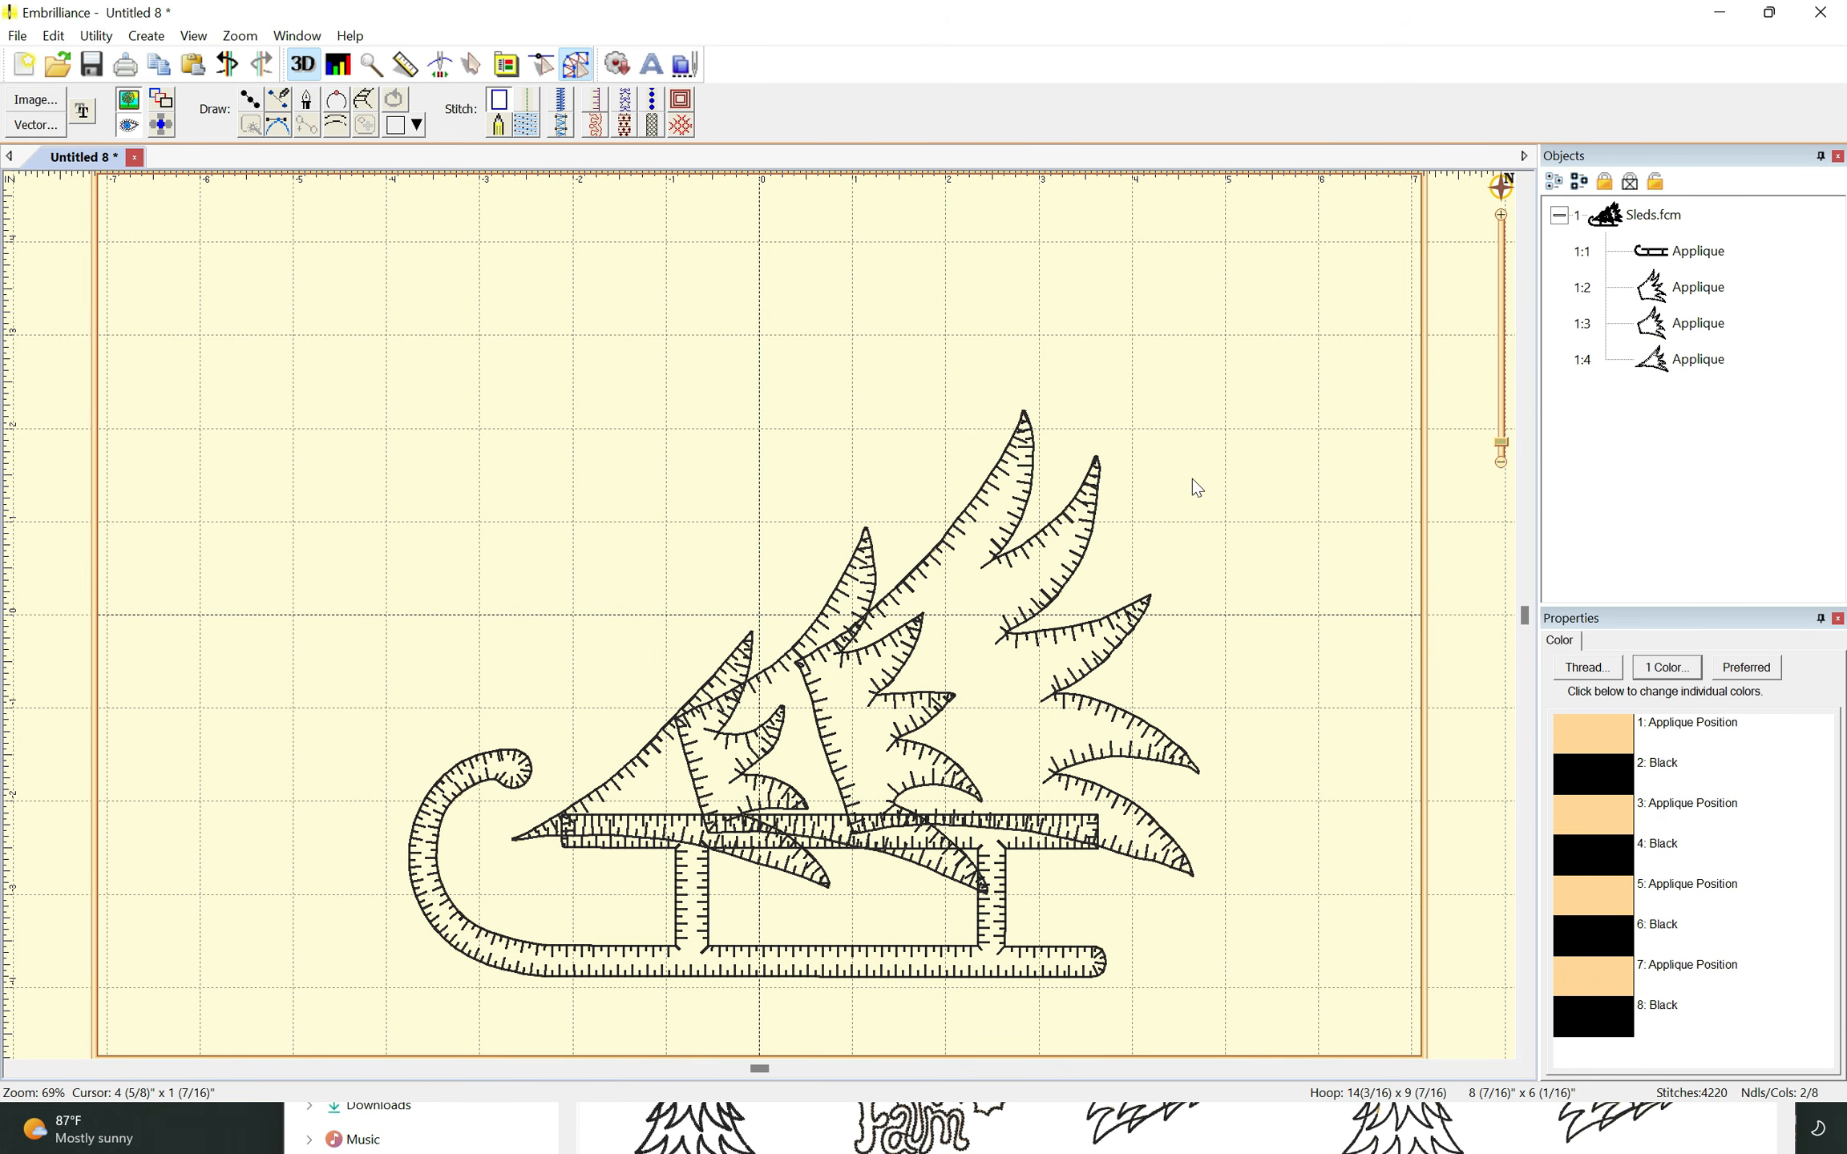
- Move the whole sled-and-tree design to the left side of the hoop
{"action": "key", "text": "minus"}
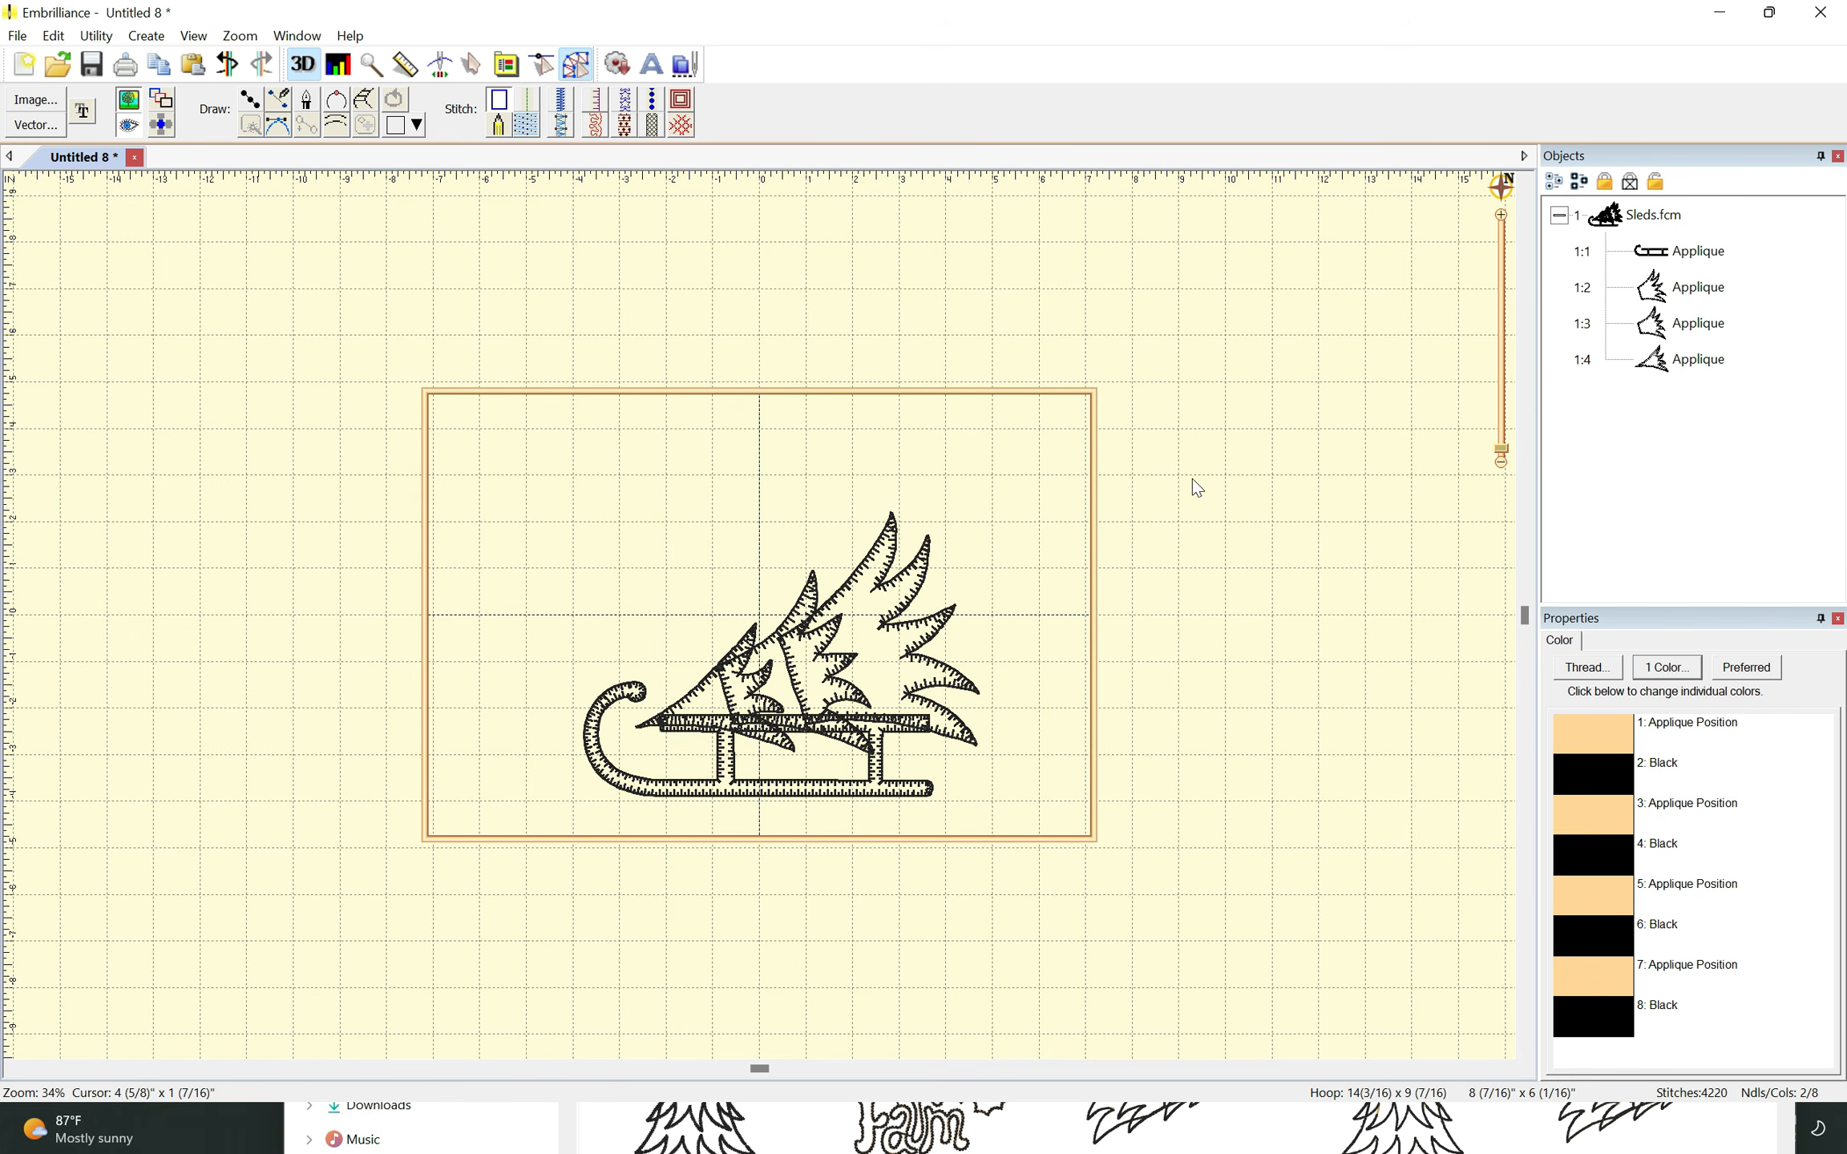
{"action": "left_click", "coordinate": [1640, 227]}
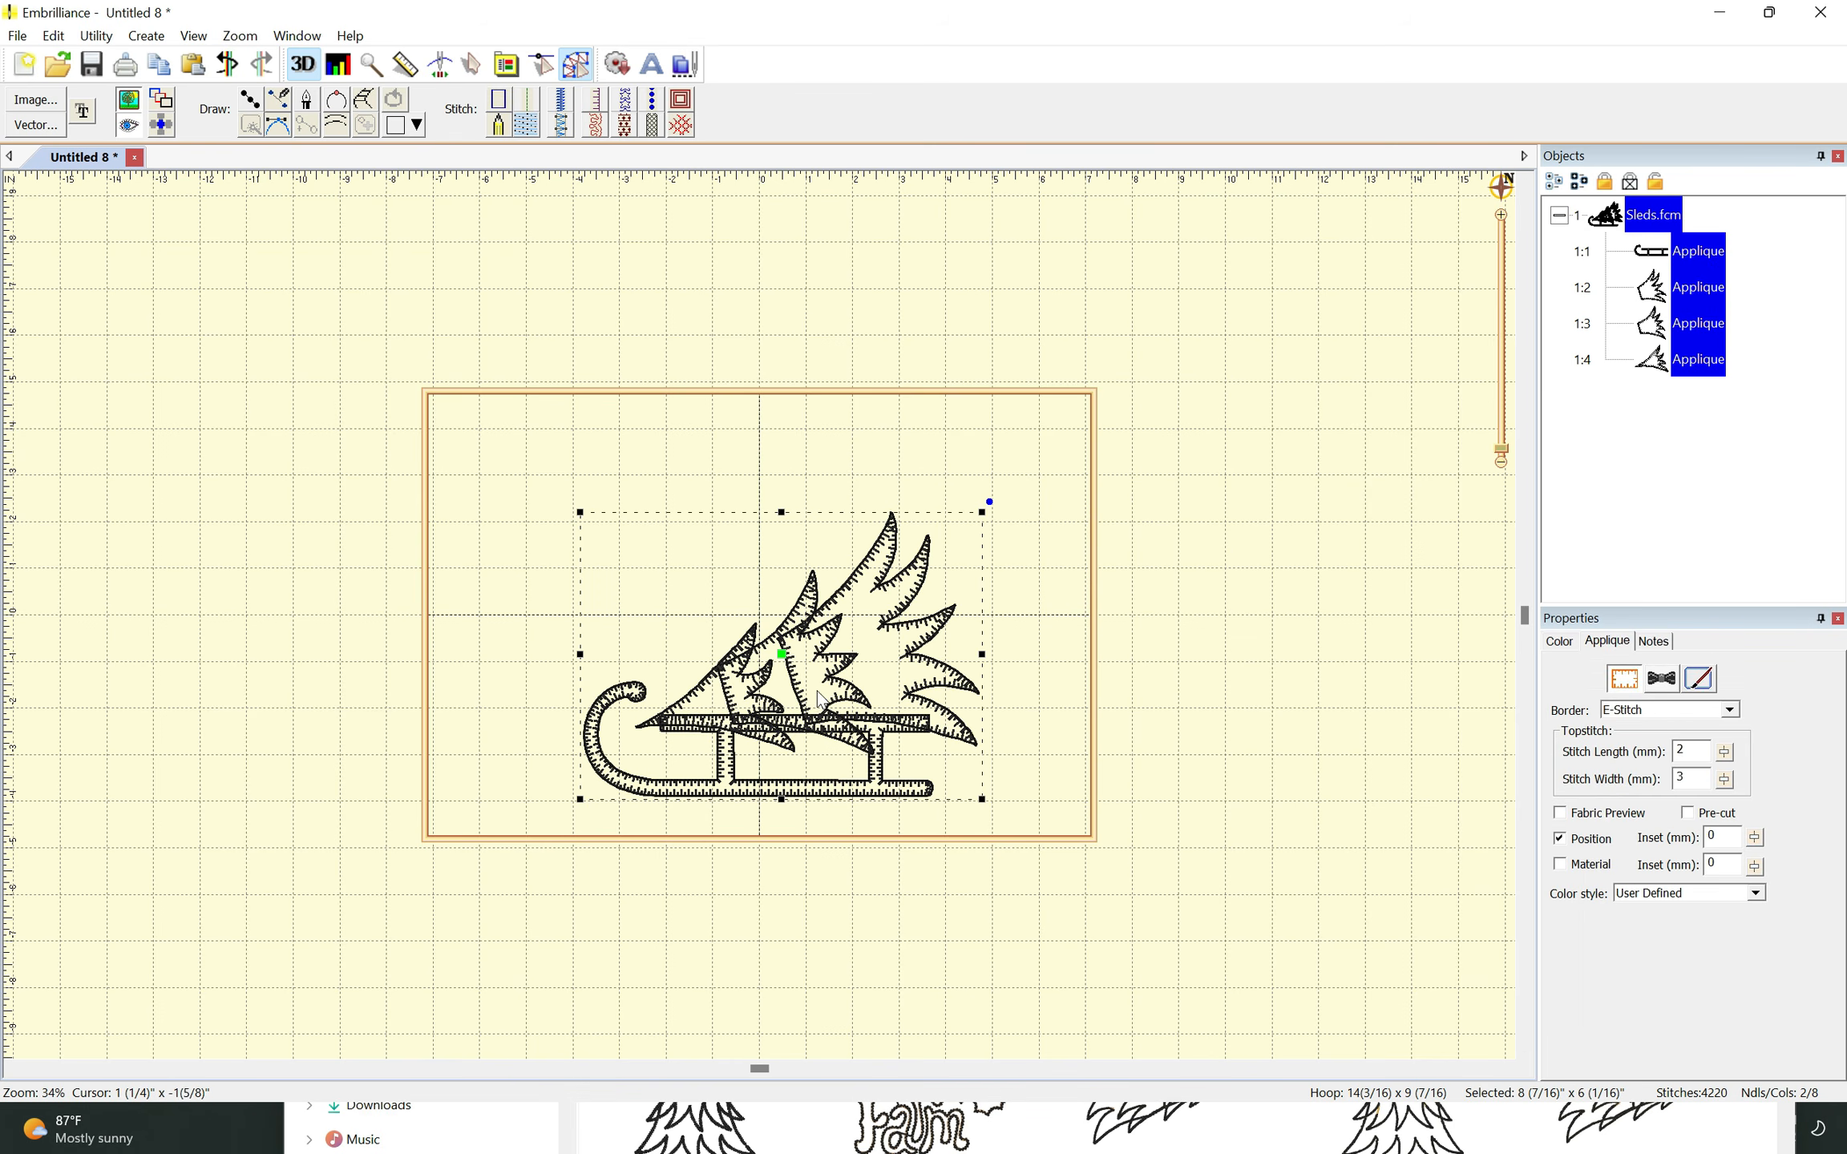
{"action": "left_click_drag", "start_coordinate": [782, 656], "coordinate": [668, 658]}
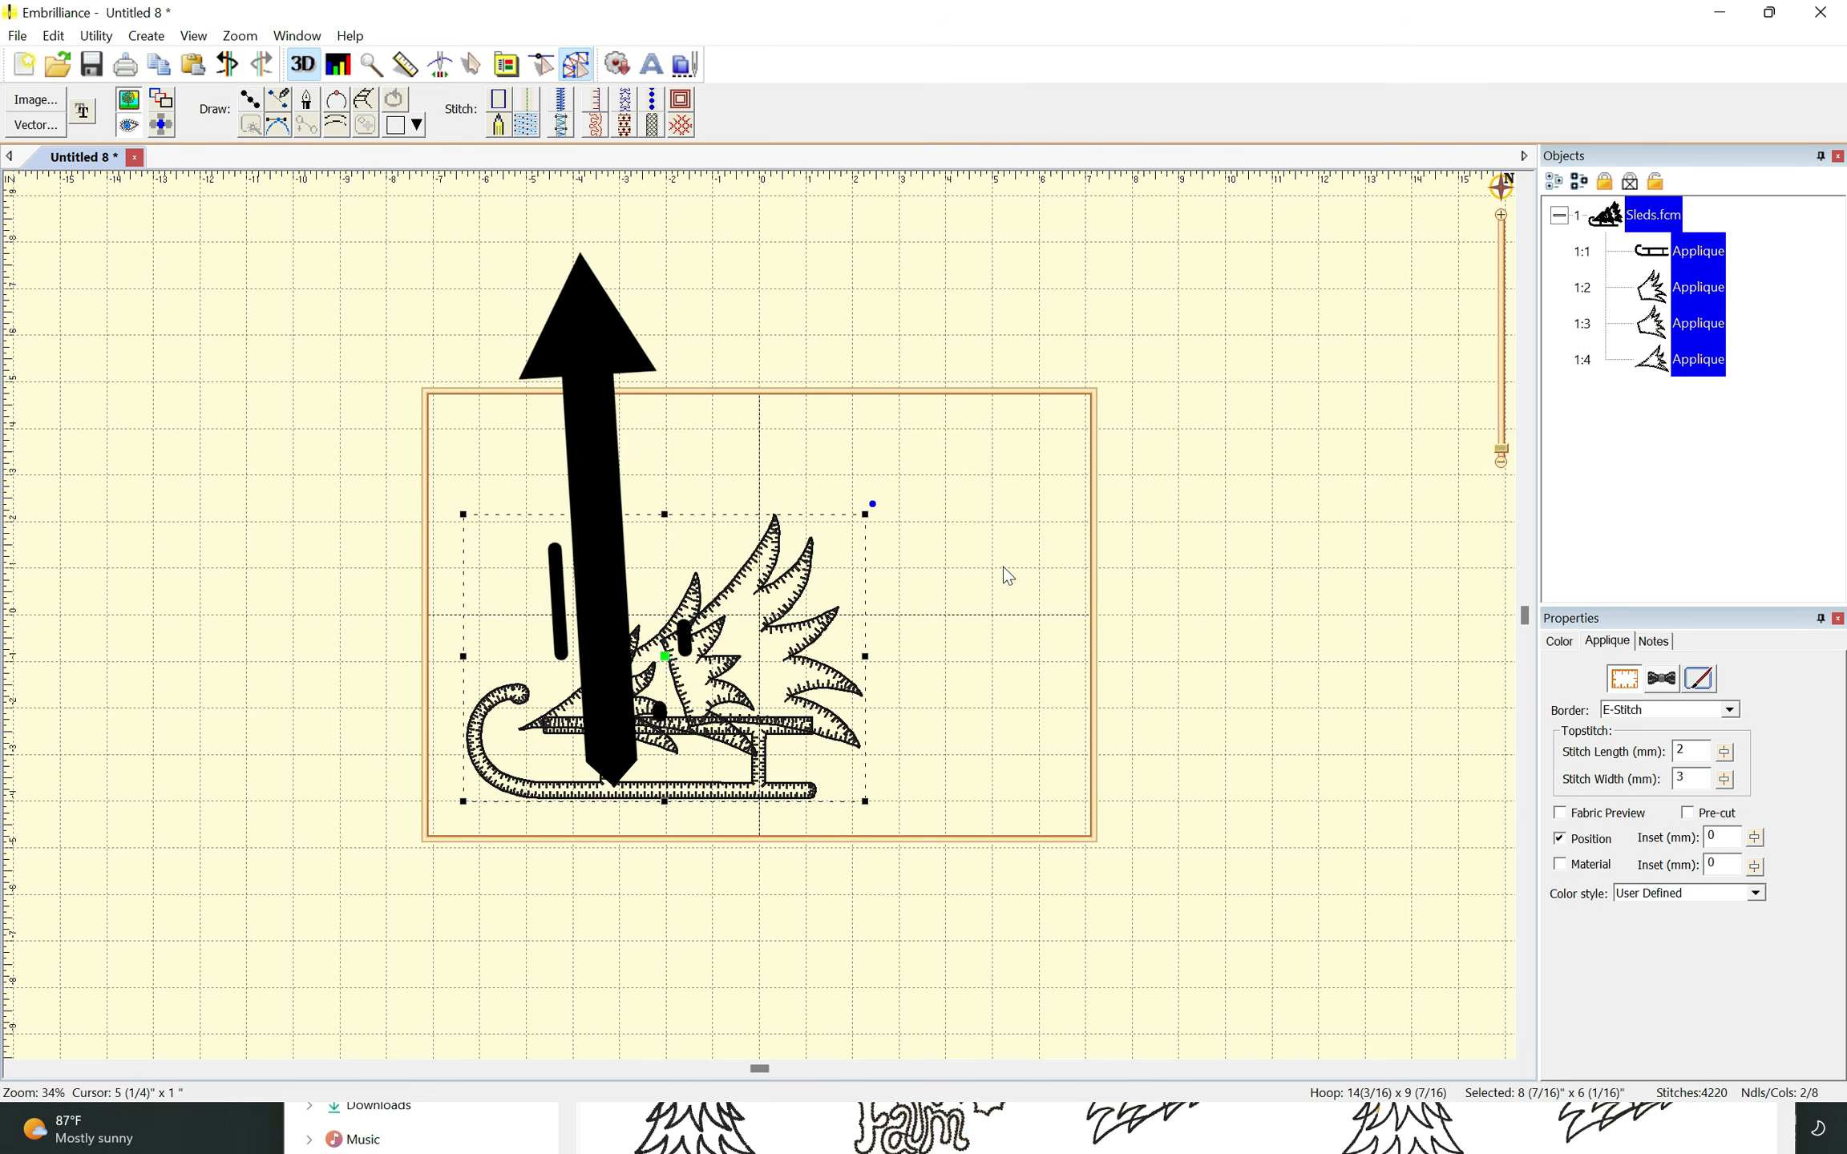
{"action": "left_click", "coordinate": [983, 558]}
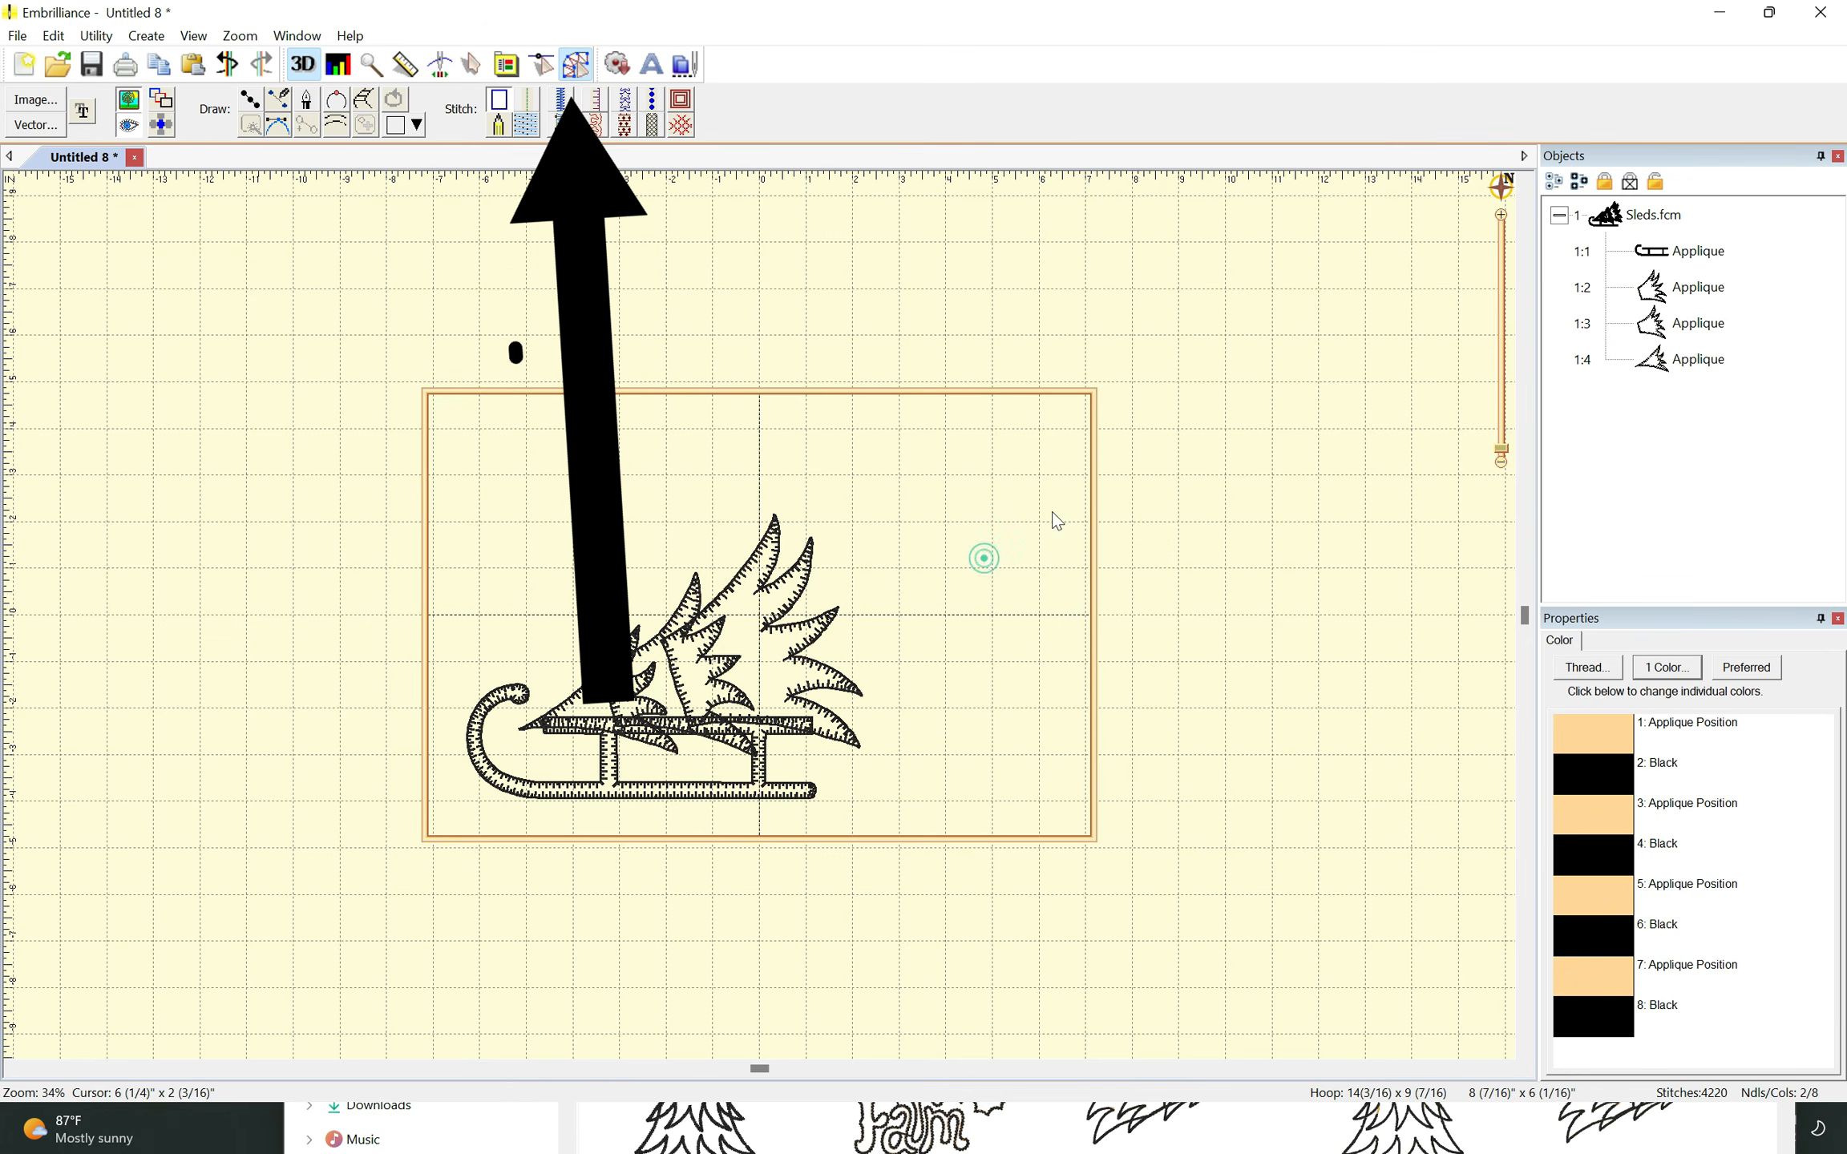
- Import the Lanterns vector file from the WorkingFiles folder into the design
{"action": "left_click", "coordinate": [470, 65]}
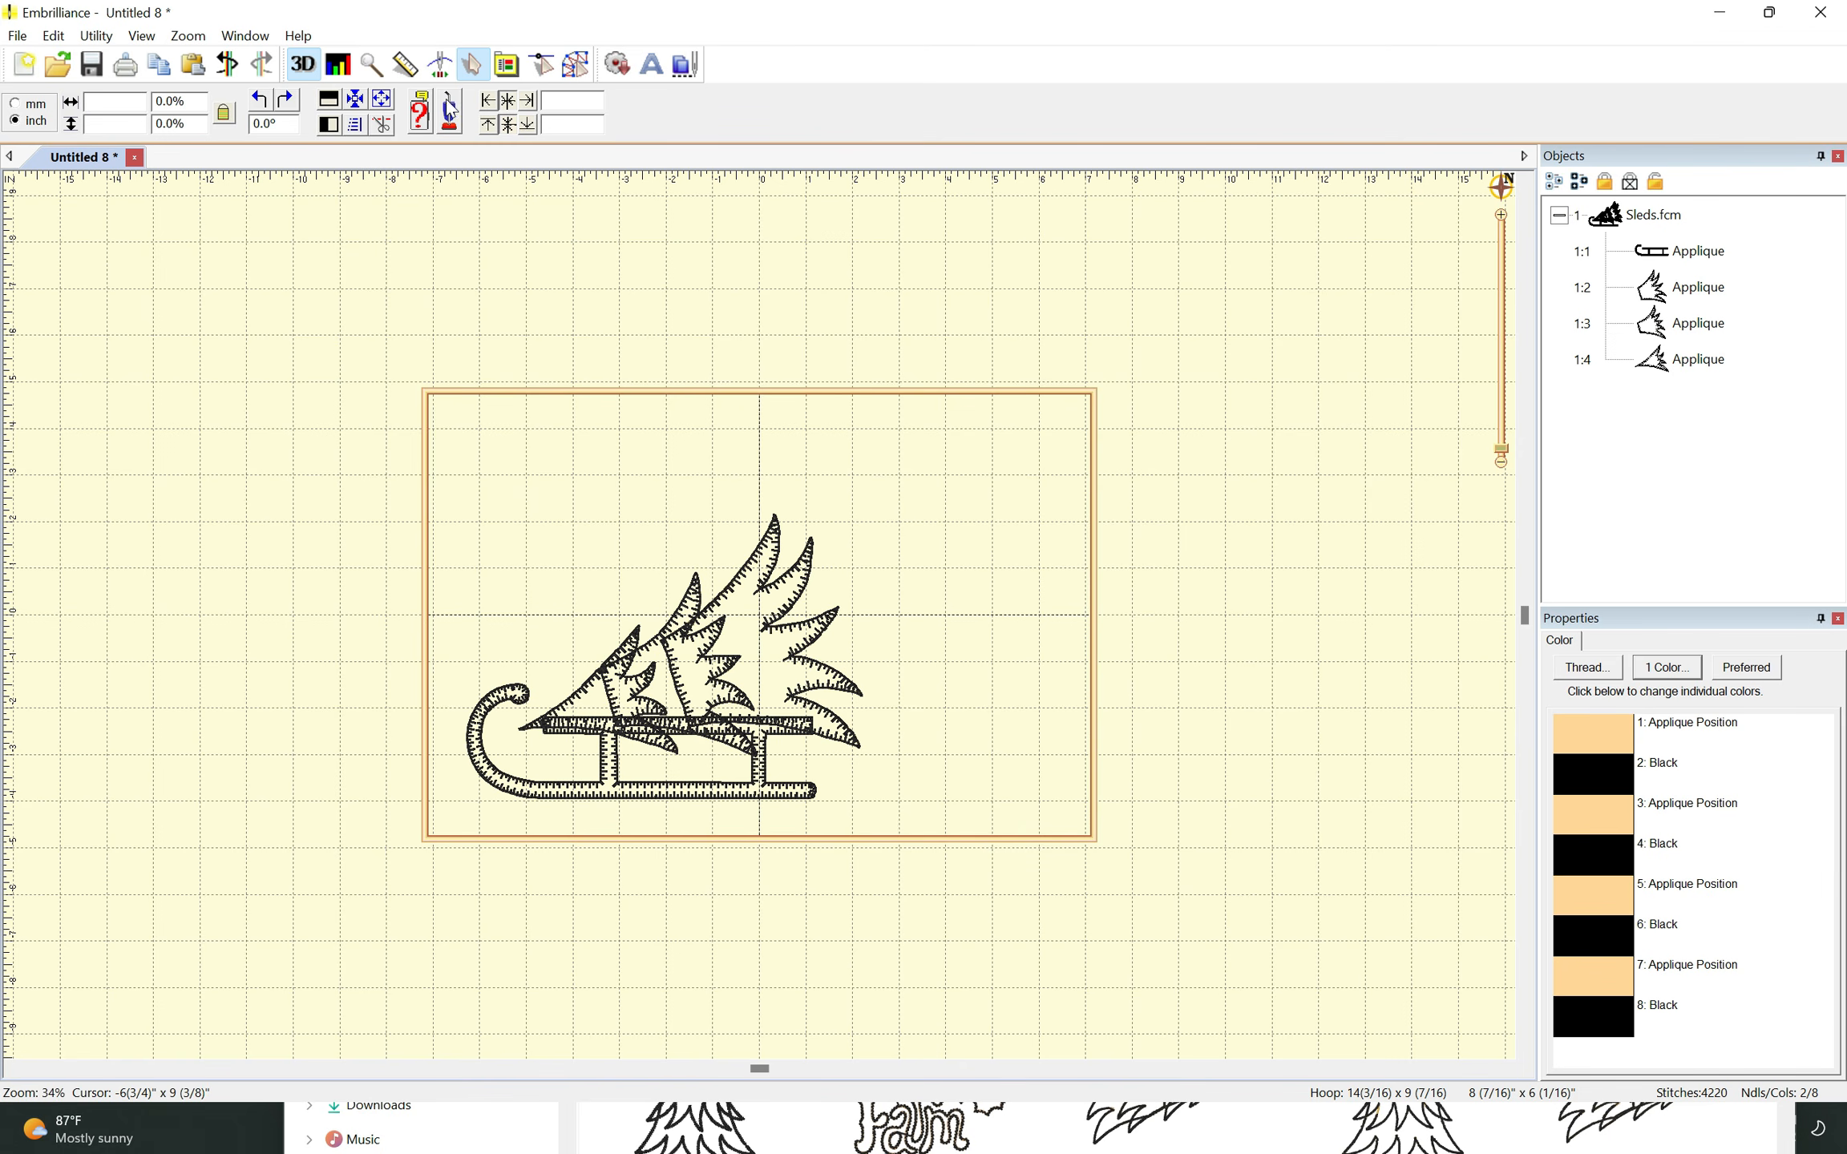
{"action": "left_click", "coordinate": [576, 66]}
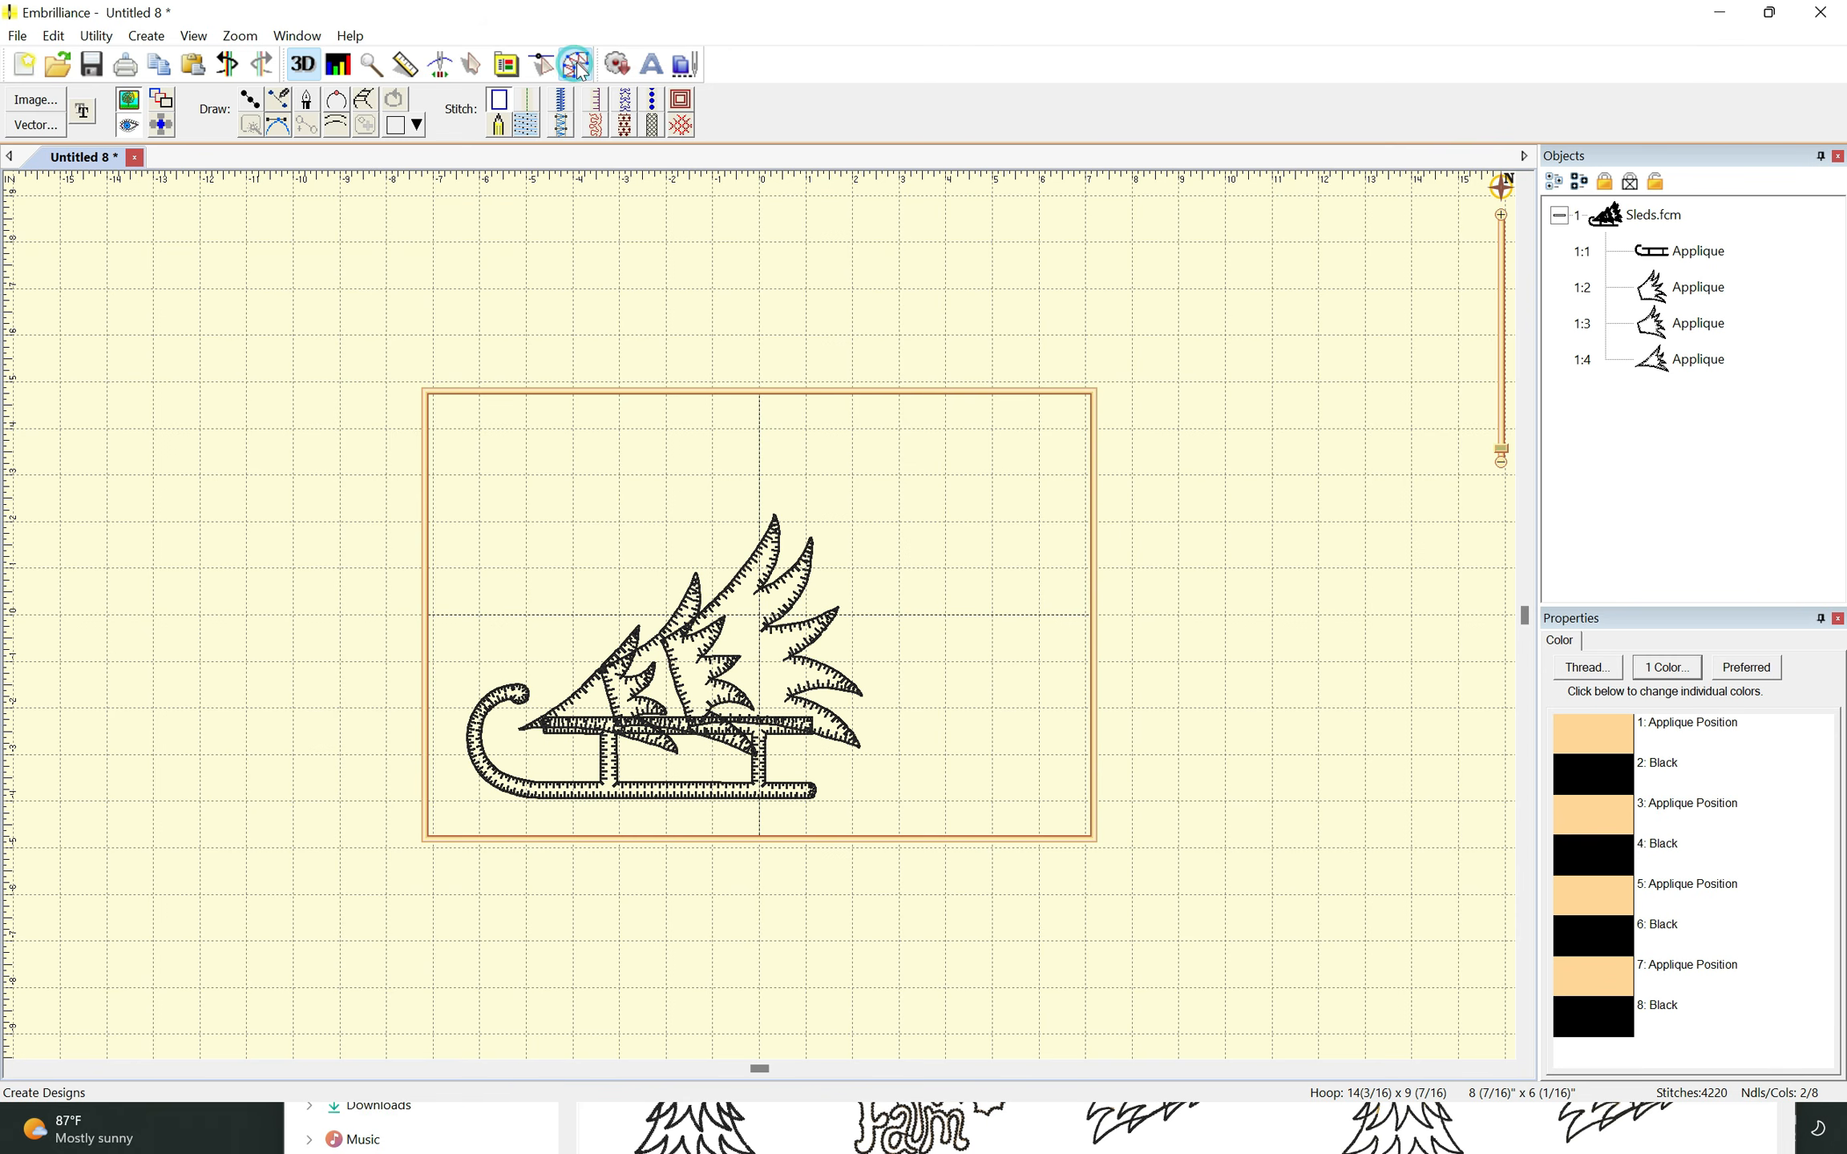
{"action": "left_click", "coordinate": [36, 125]}
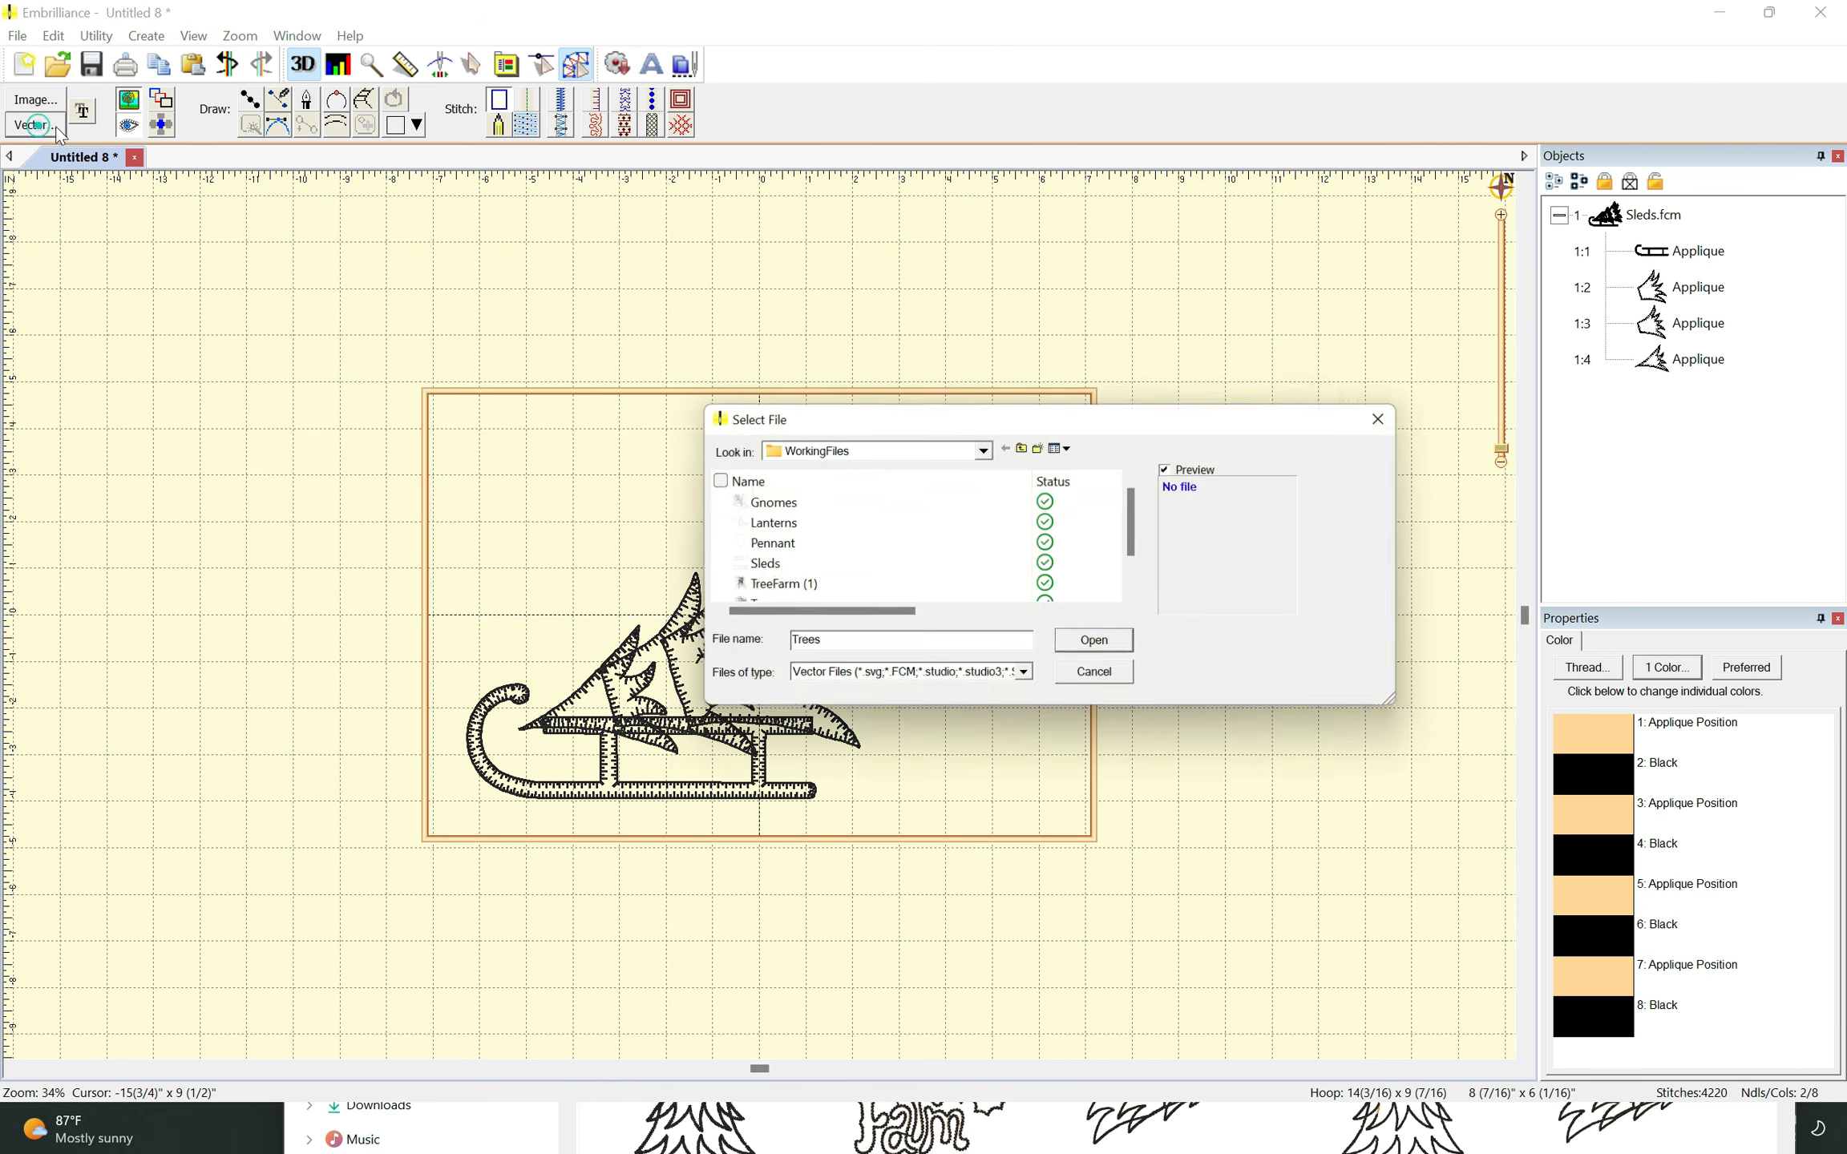
{"action": "left_click", "coordinate": [838, 524]}
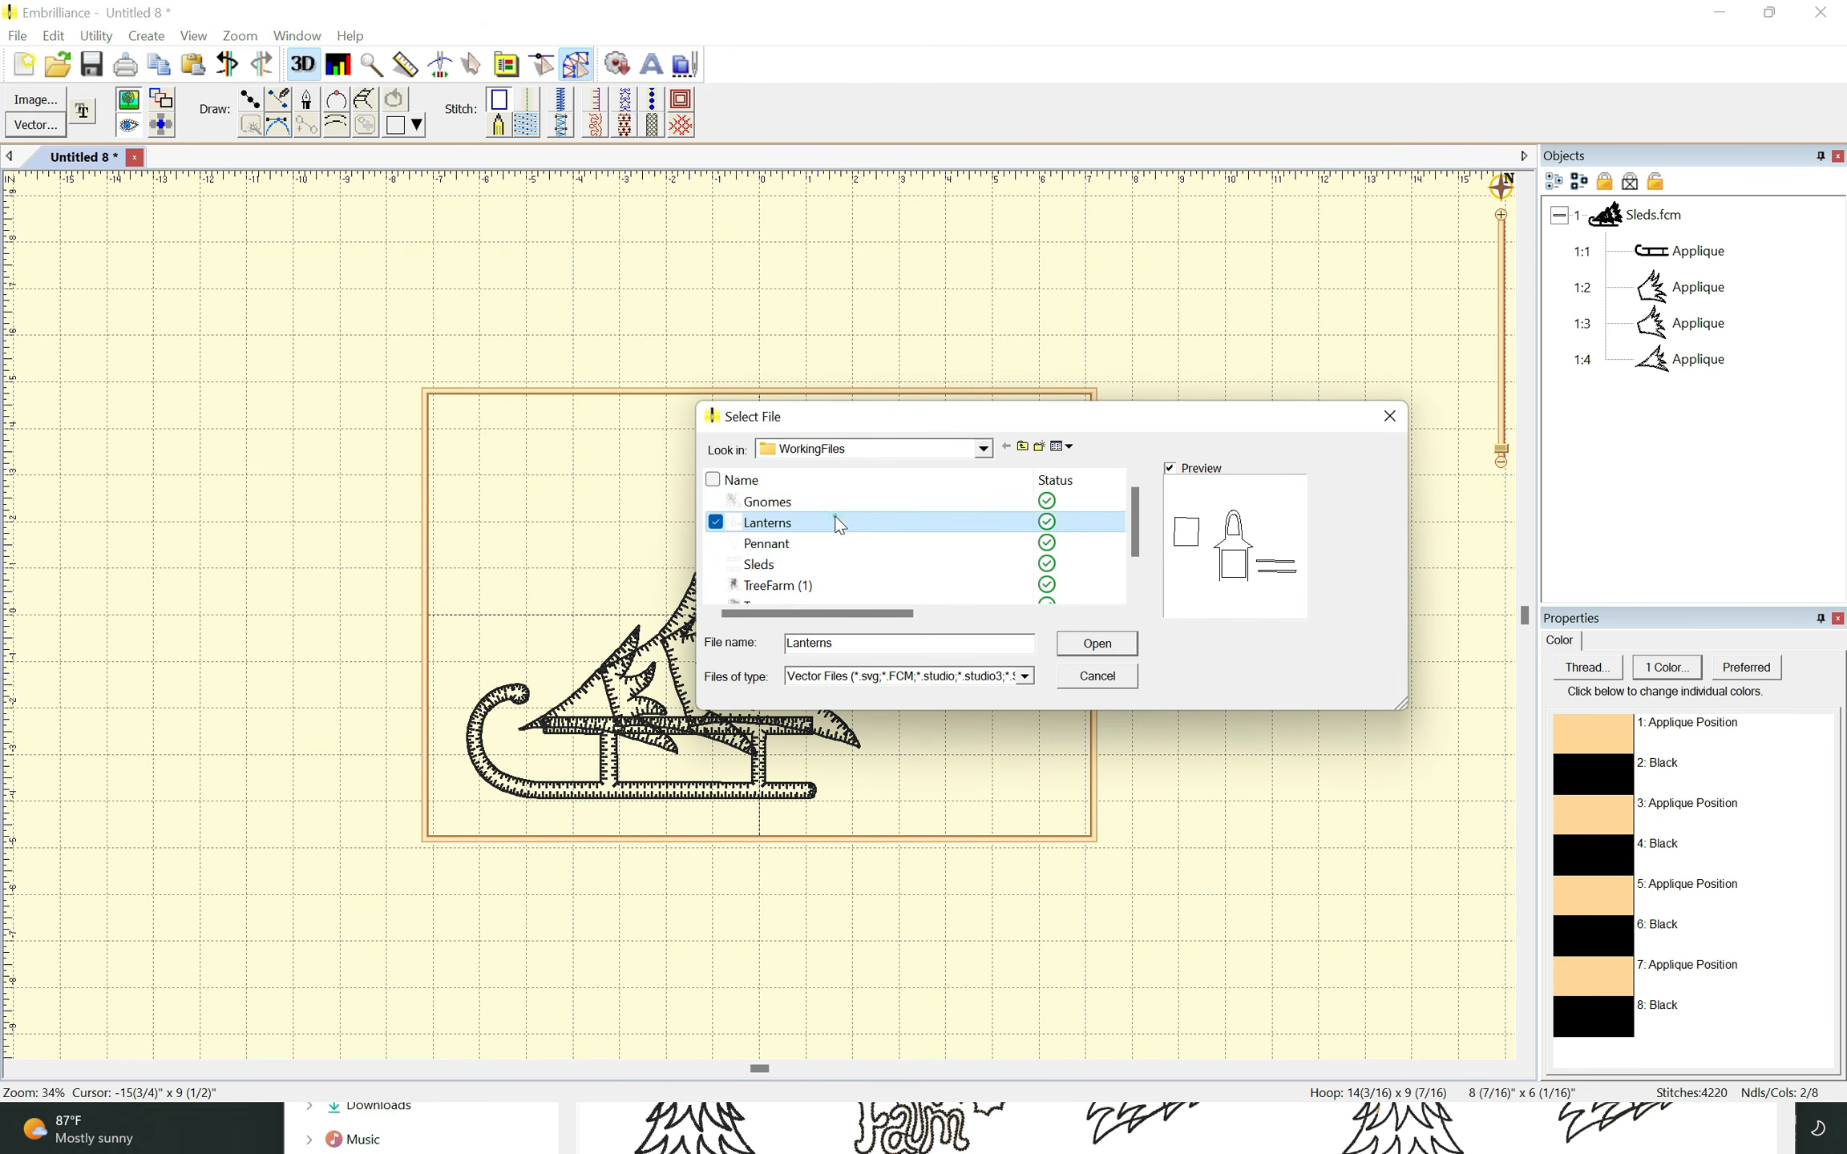
{"action": "left_click", "coordinate": [1097, 645]}
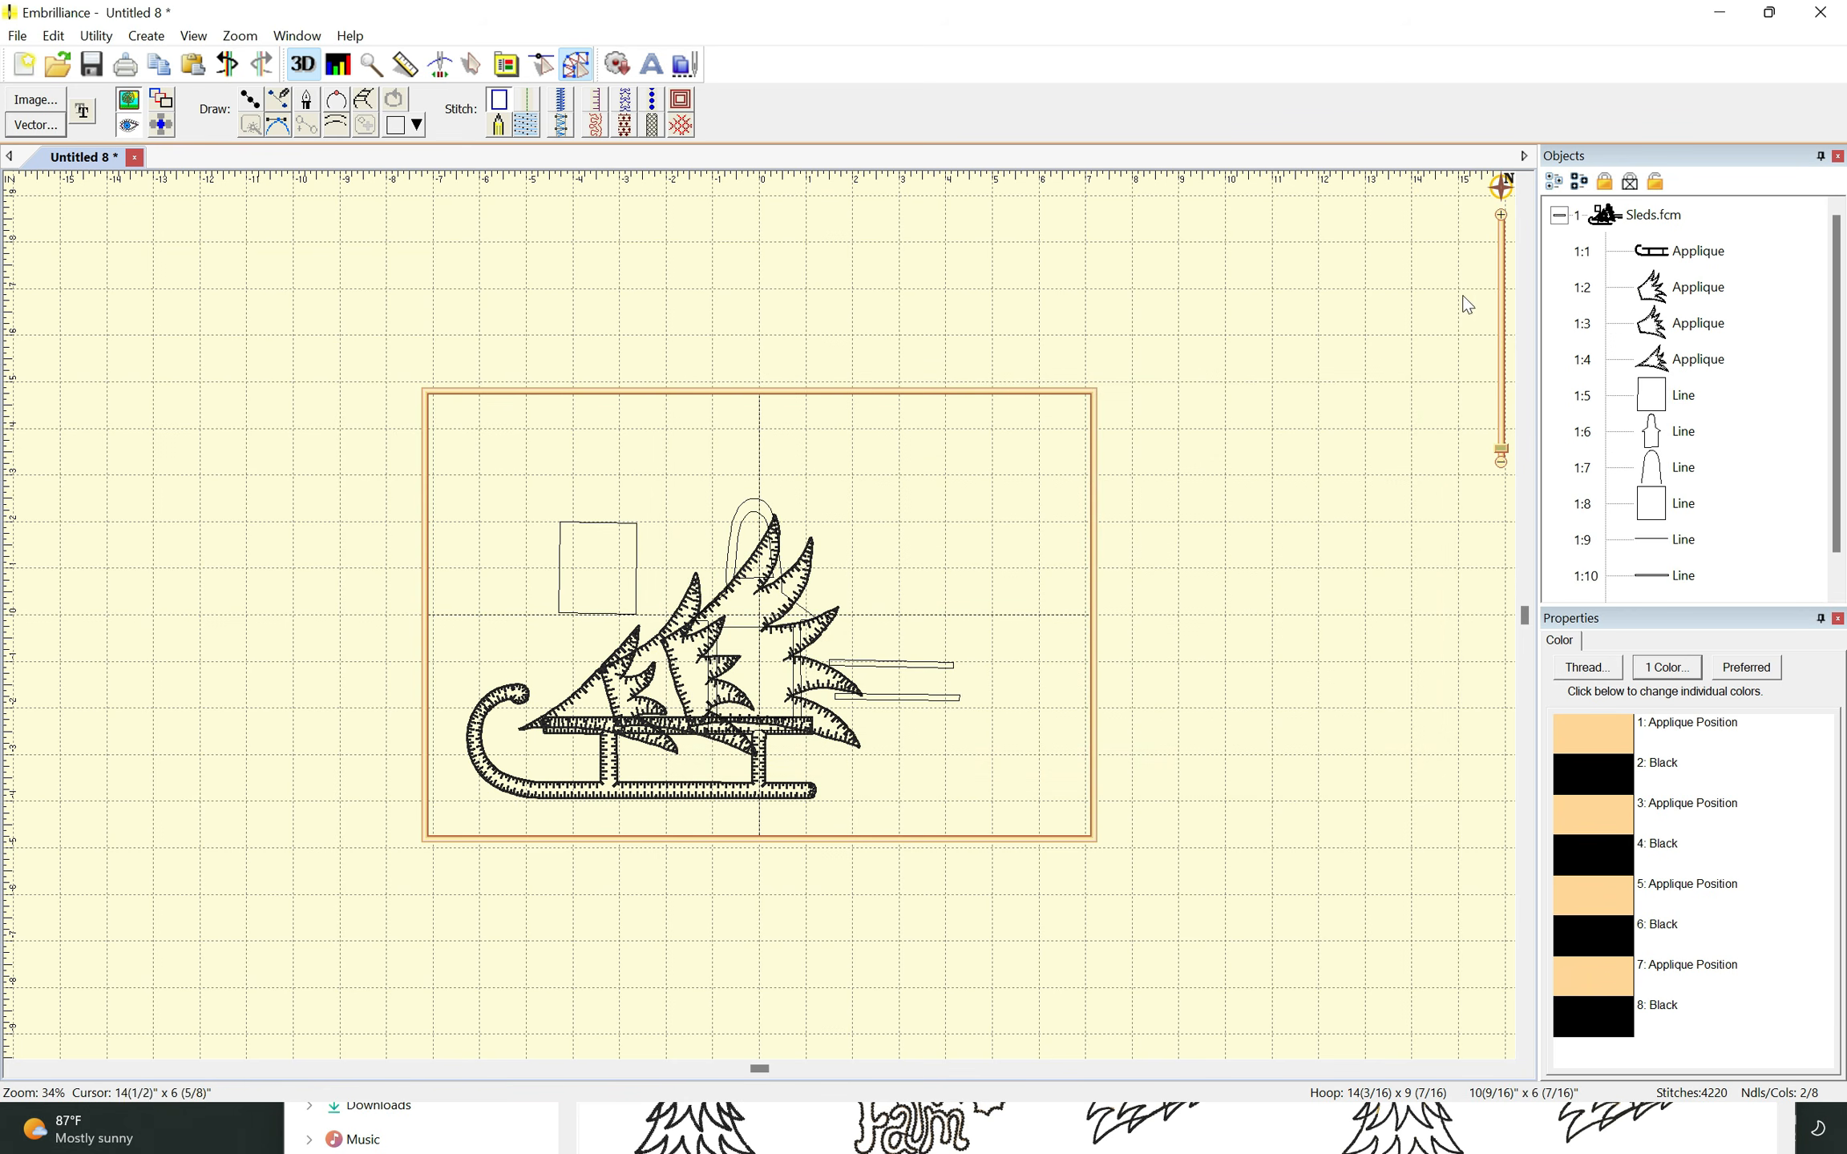
- Move the four sled and tree applique objects together to the lower left, clear of the lantern outlines
{"action": "left_click", "coordinate": [1559, 216]}
{"action": "left_click", "coordinate": [1560, 215]}
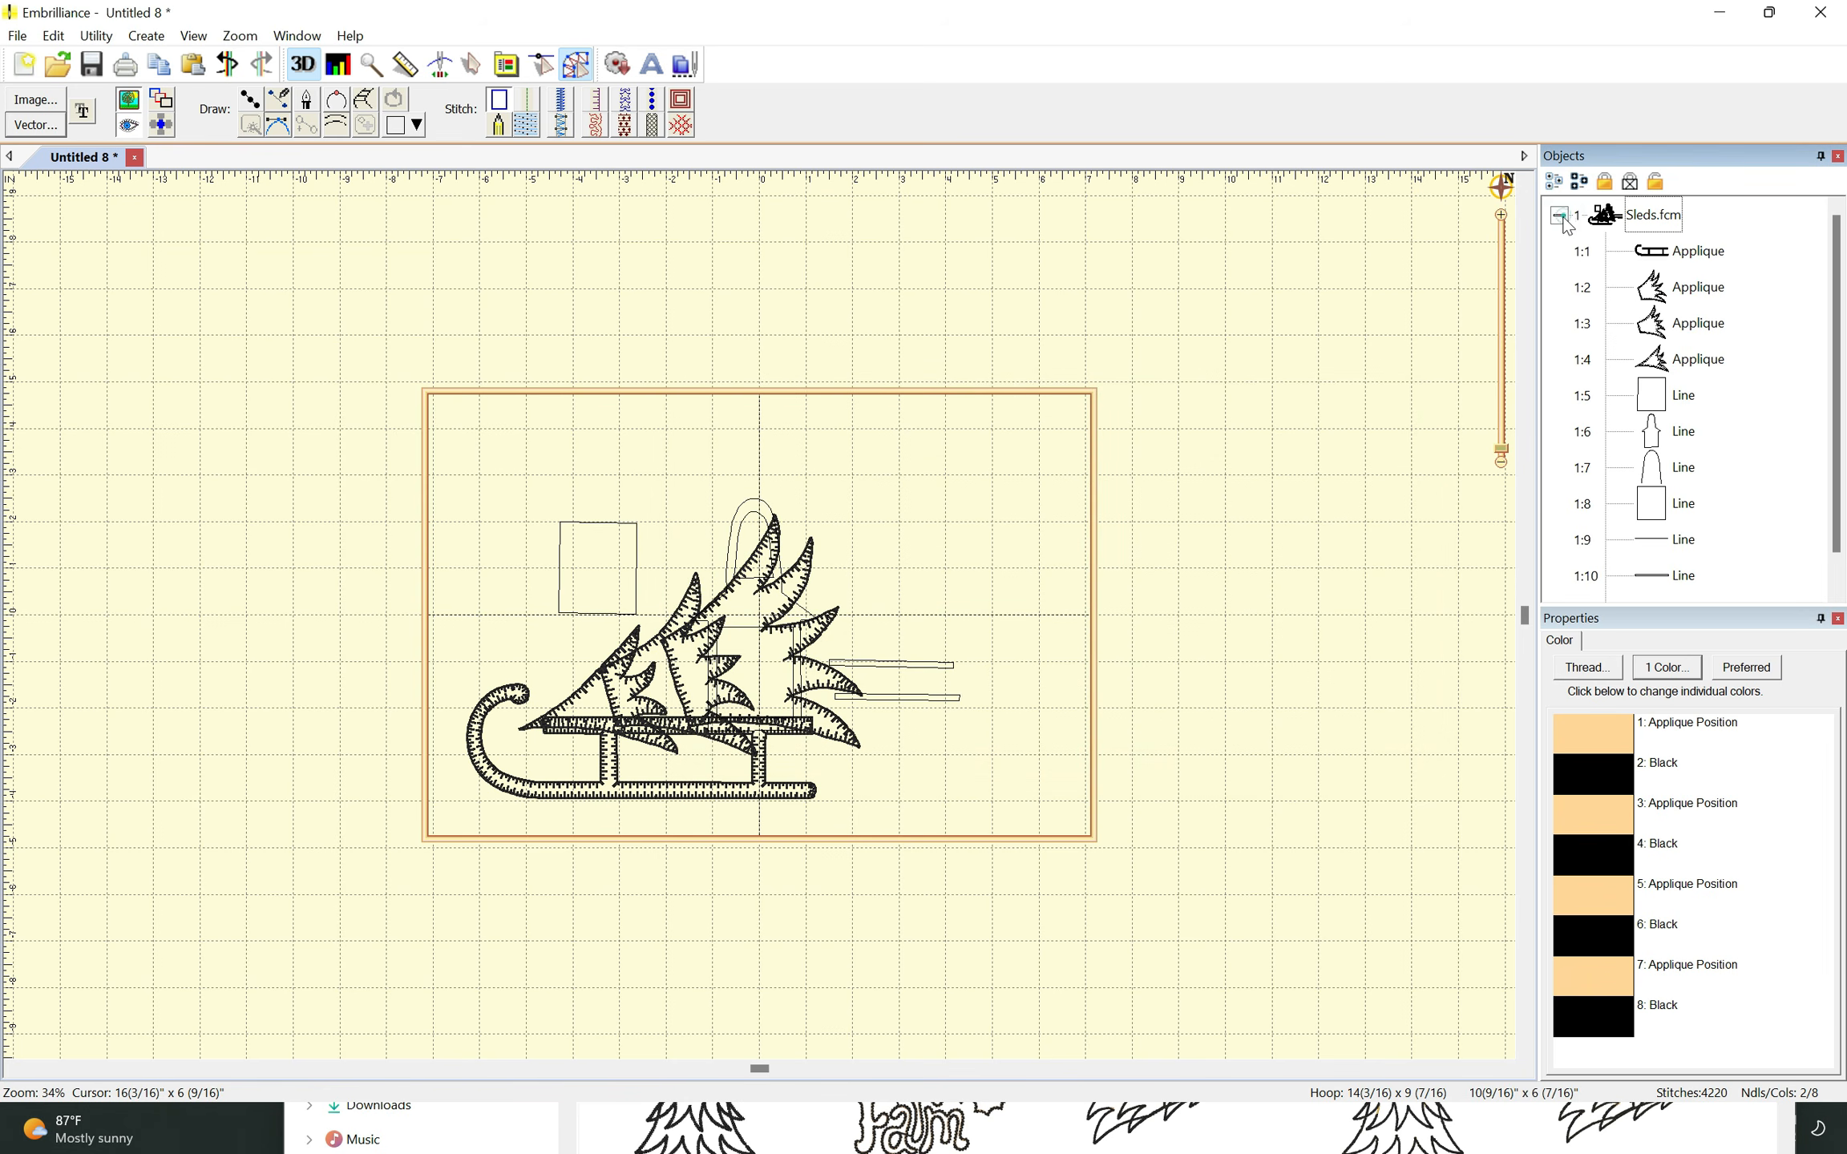
{"action": "left_click", "coordinate": [1697, 255]}
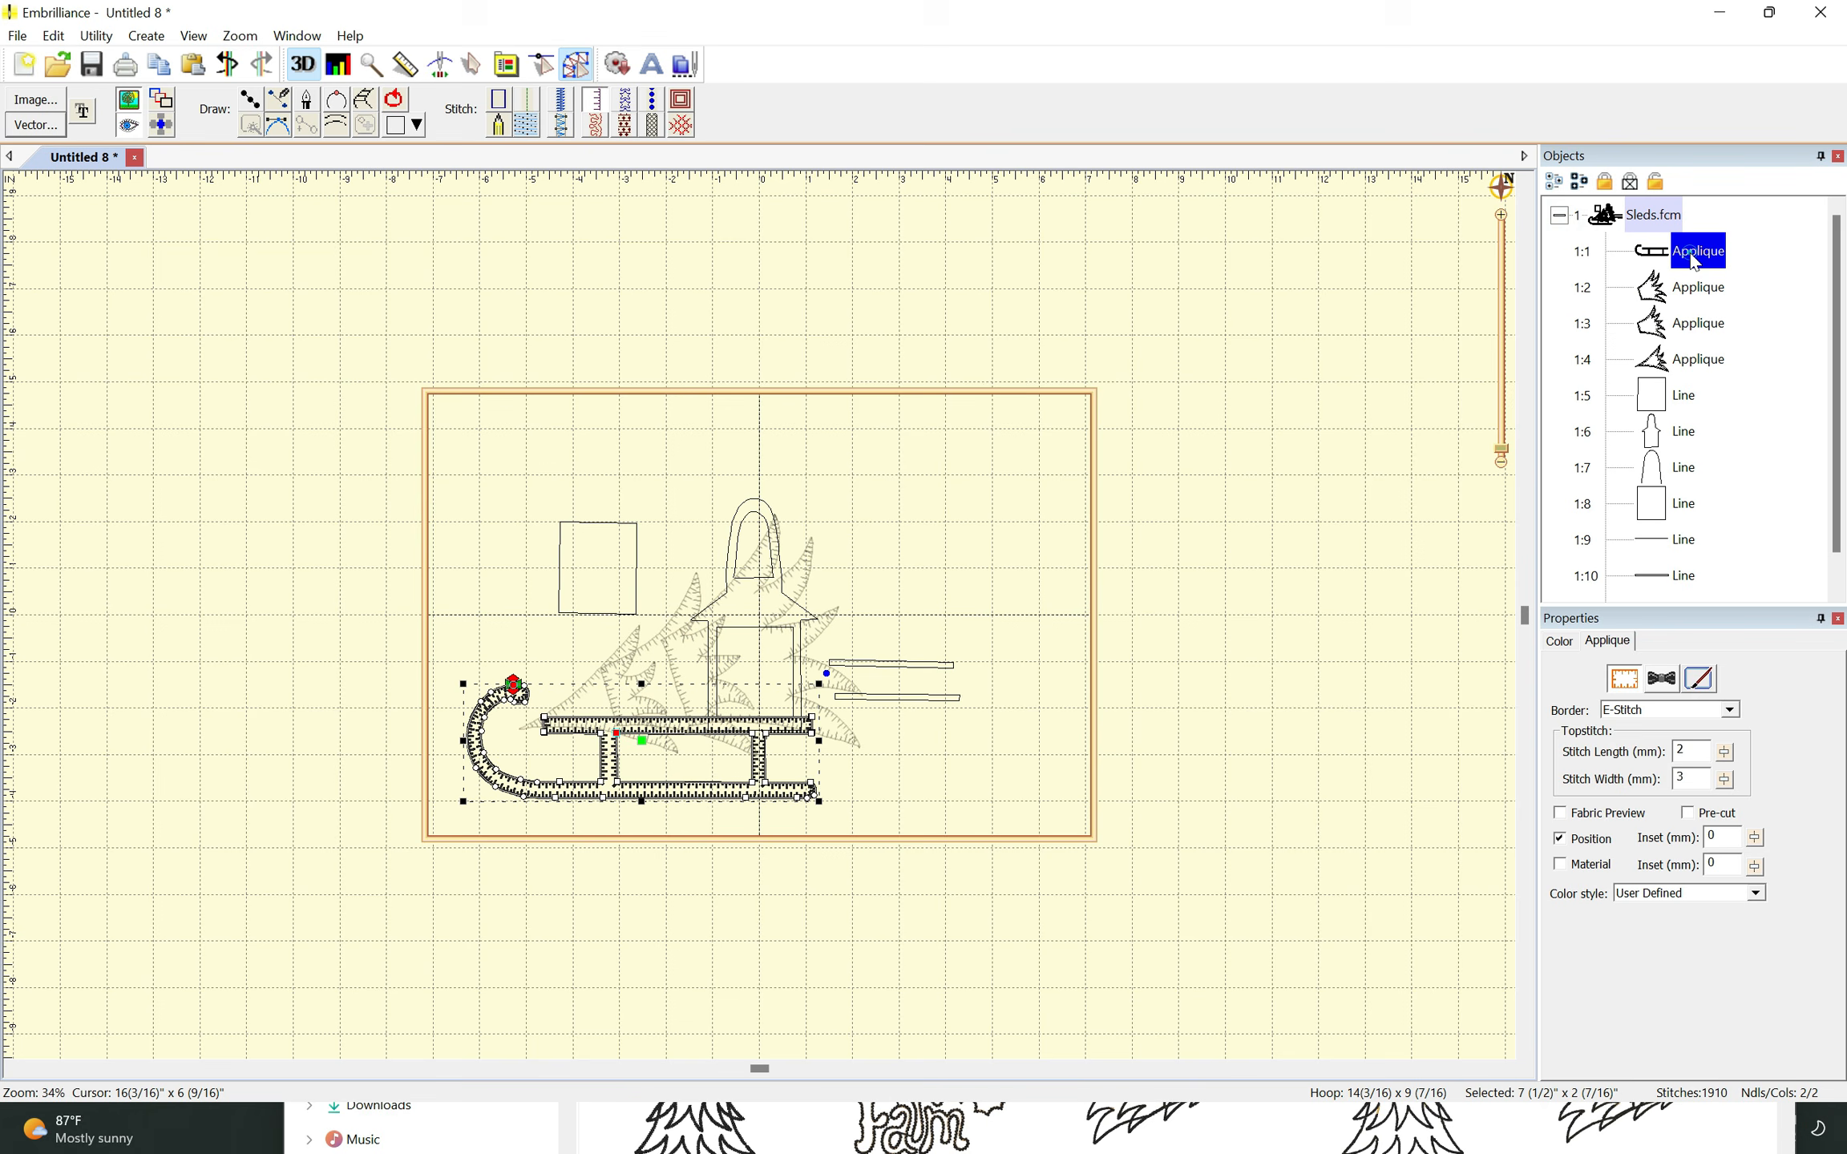
{"action": "left_click", "coordinate": [1695, 361], "text": "shift"}
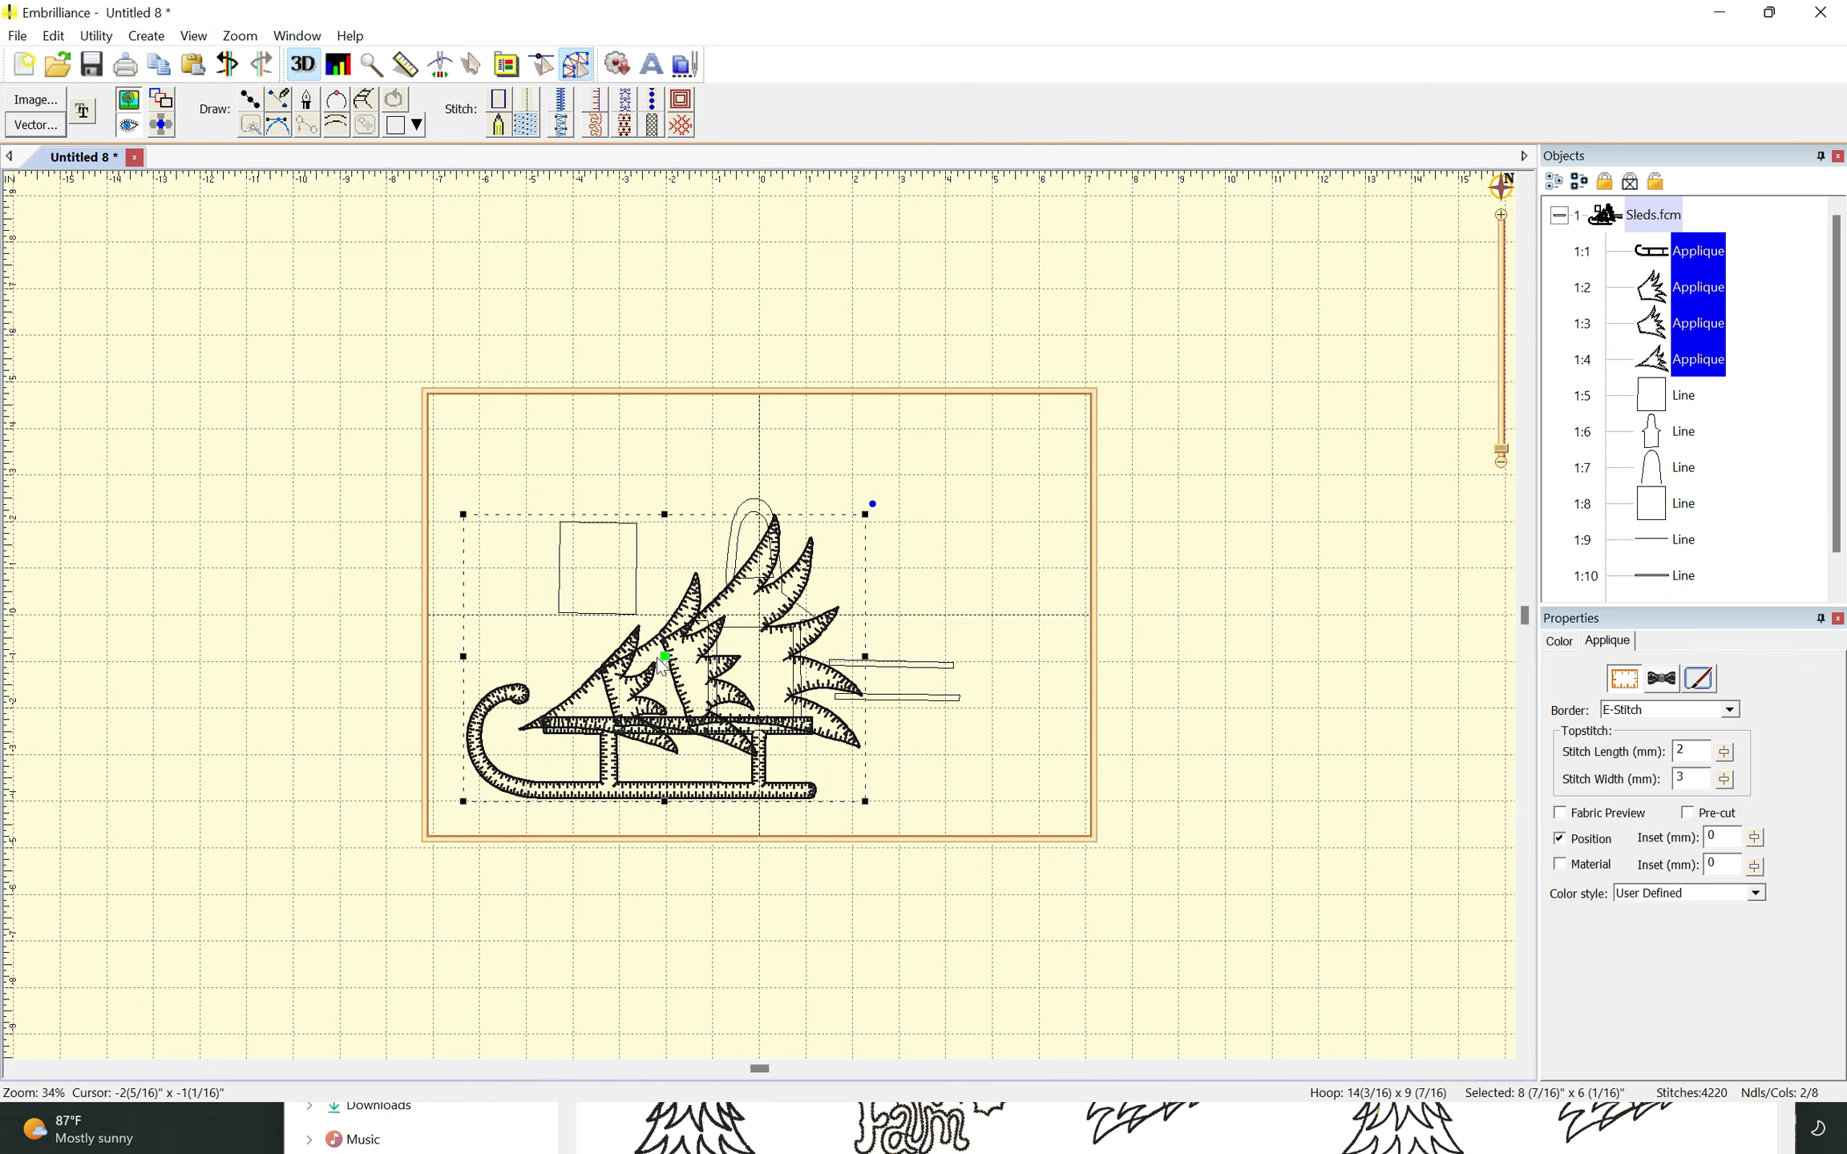
{"action": "left_click_drag", "start_coordinate": [665, 657], "coordinate": [376, 832]}
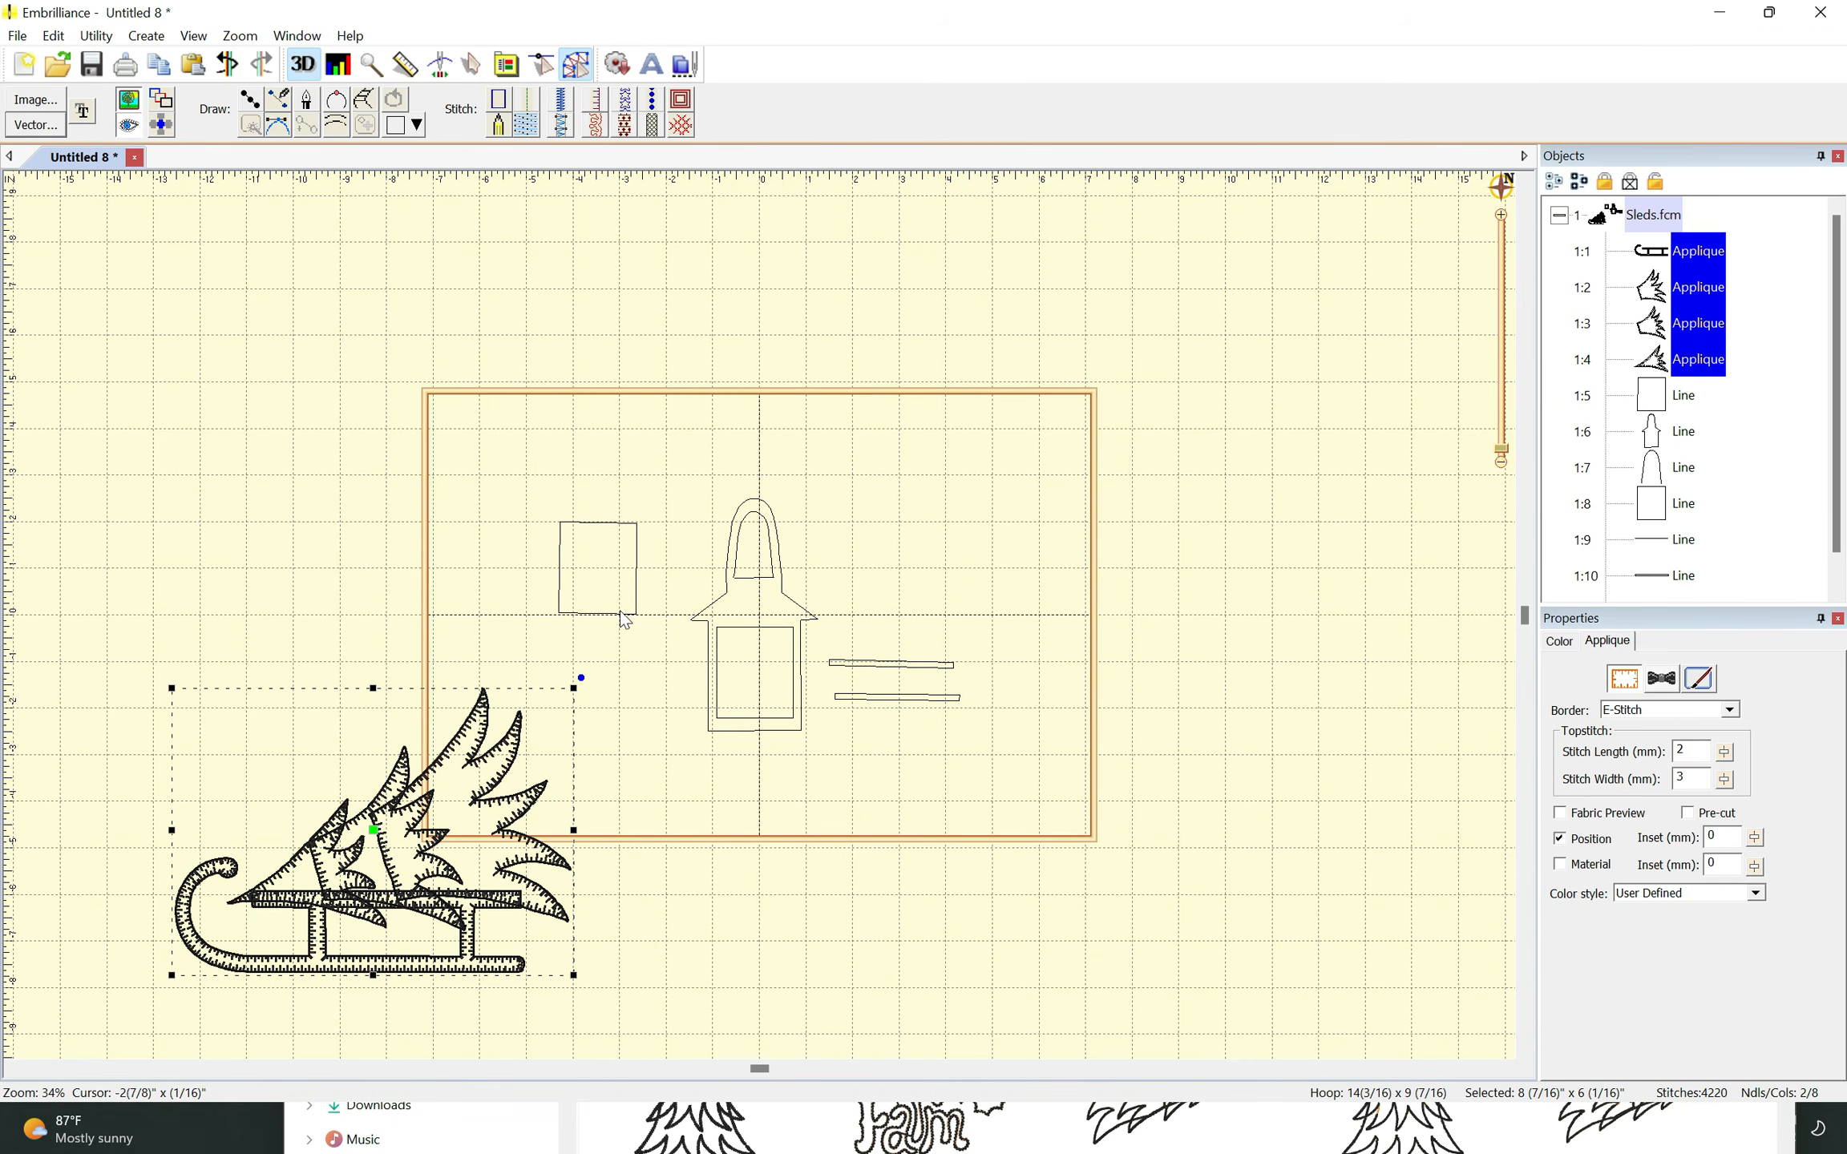
- Straighten the loose square outline beside the lantern and move it to the lower right of the hoop
{"action": "left_click", "coordinate": [567, 523]}
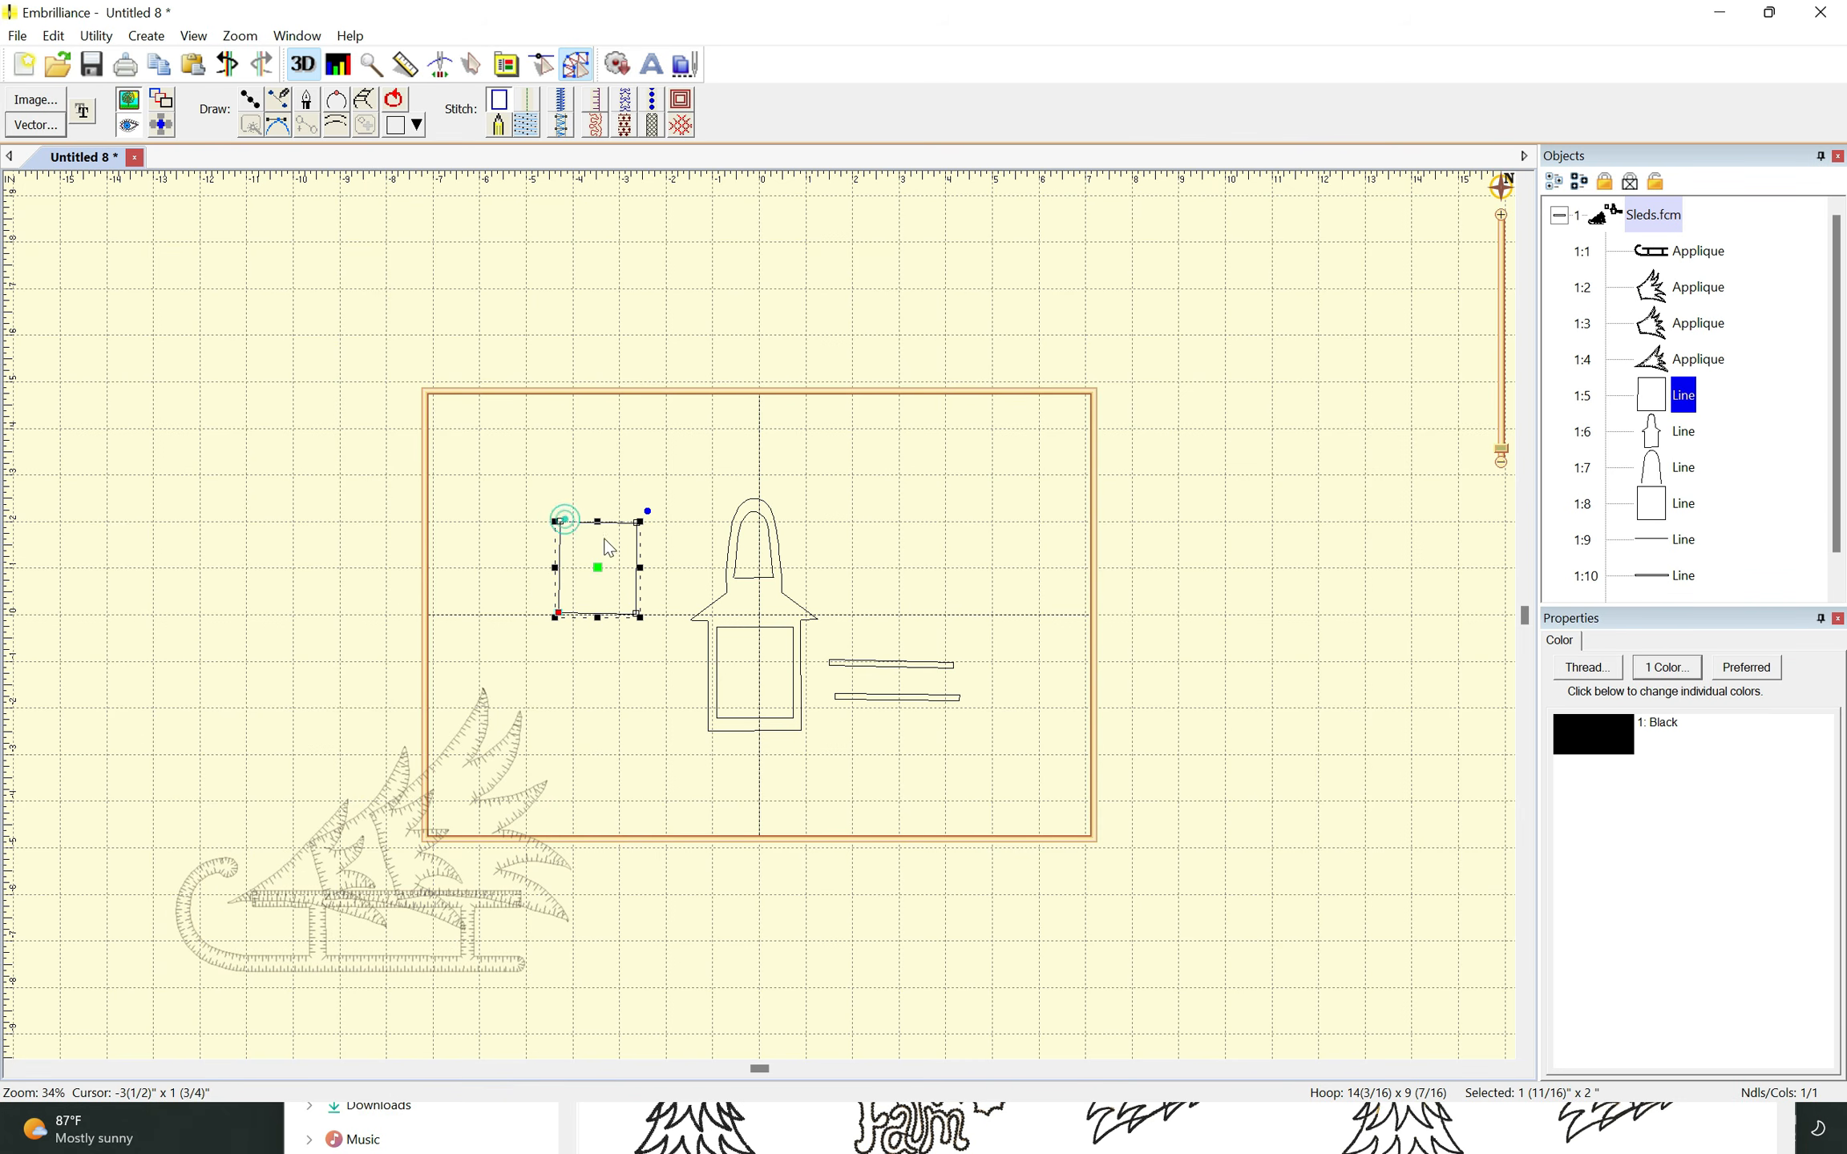
{"action": "left_click", "coordinate": [647, 511]}
{"action": "left_click", "coordinate": [596, 575]}
{"action": "left_click_drag", "start_coordinate": [600, 573], "coordinate": [958, 737]}
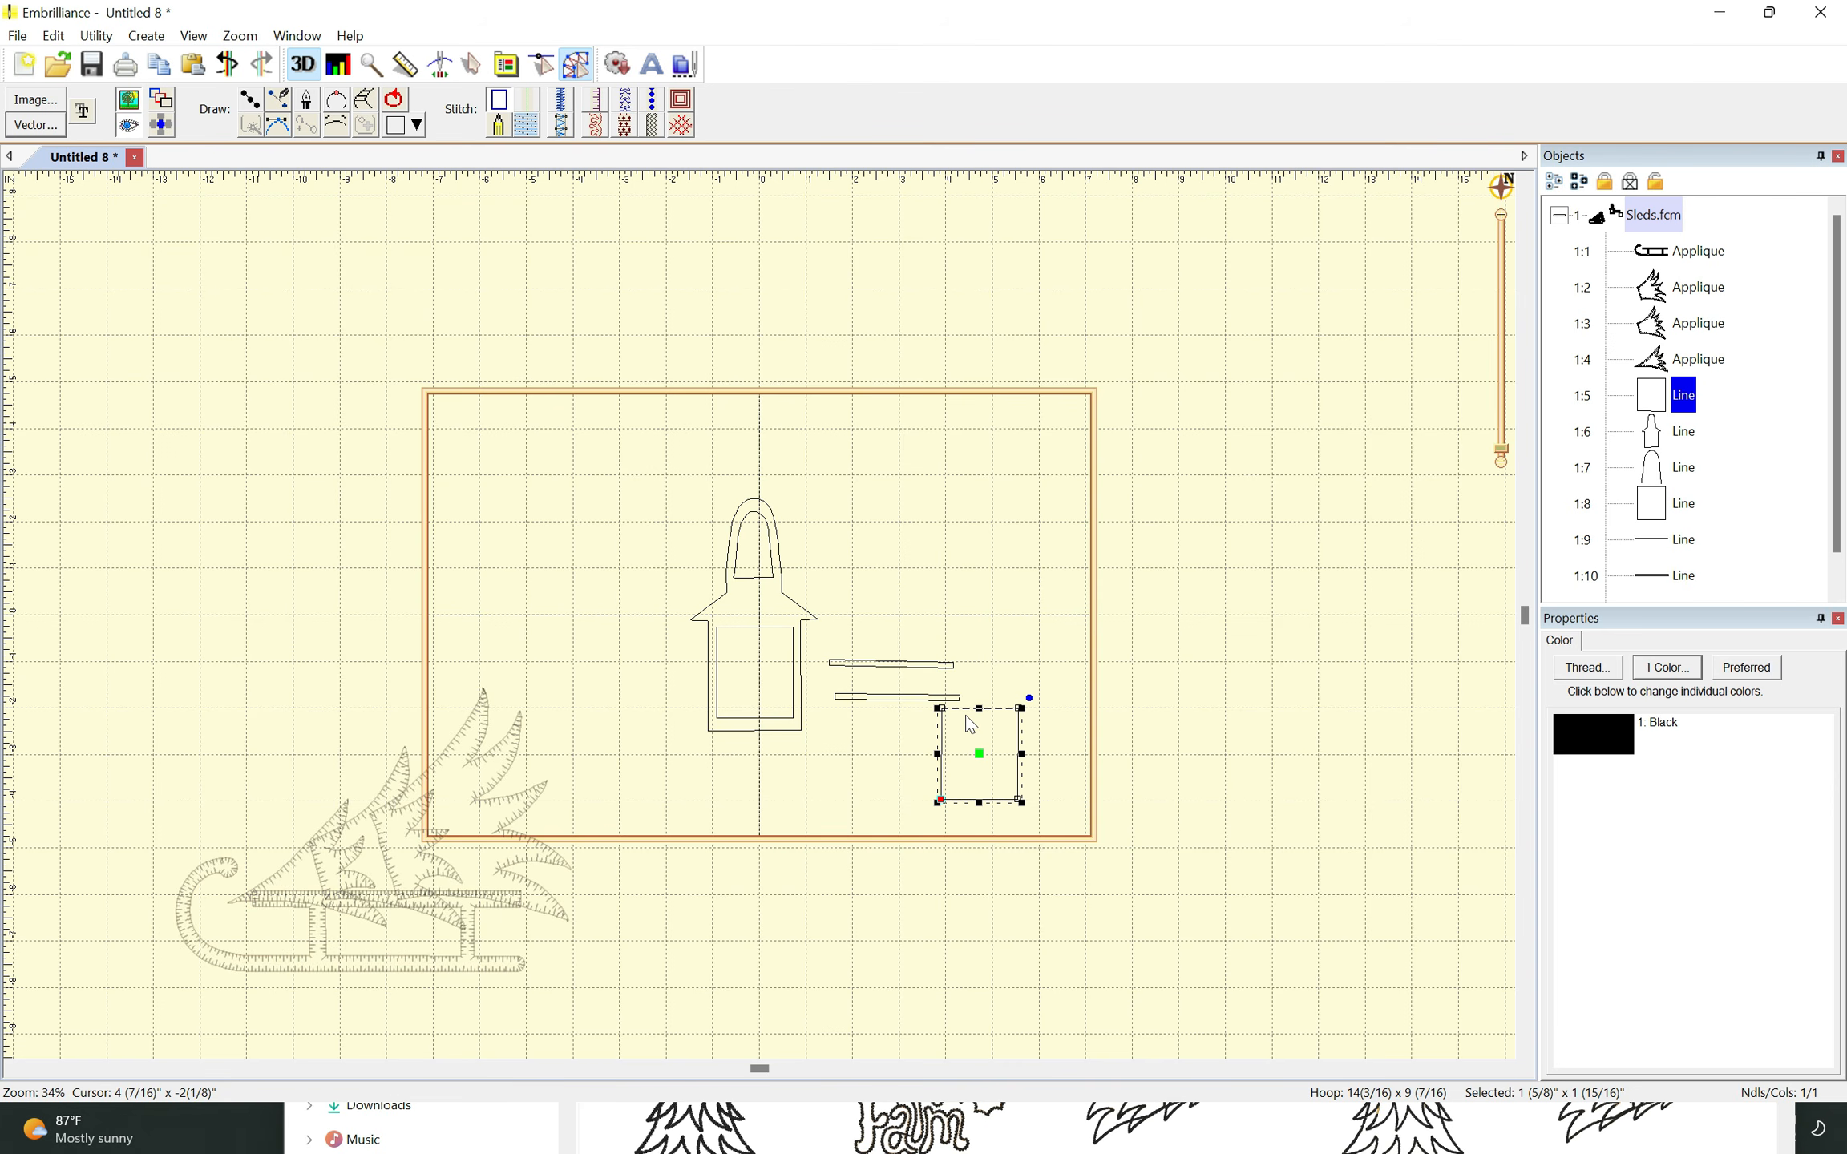
{"action": "left_click", "coordinate": [757, 589]}
{"action": "left_click", "coordinate": [754, 578]}
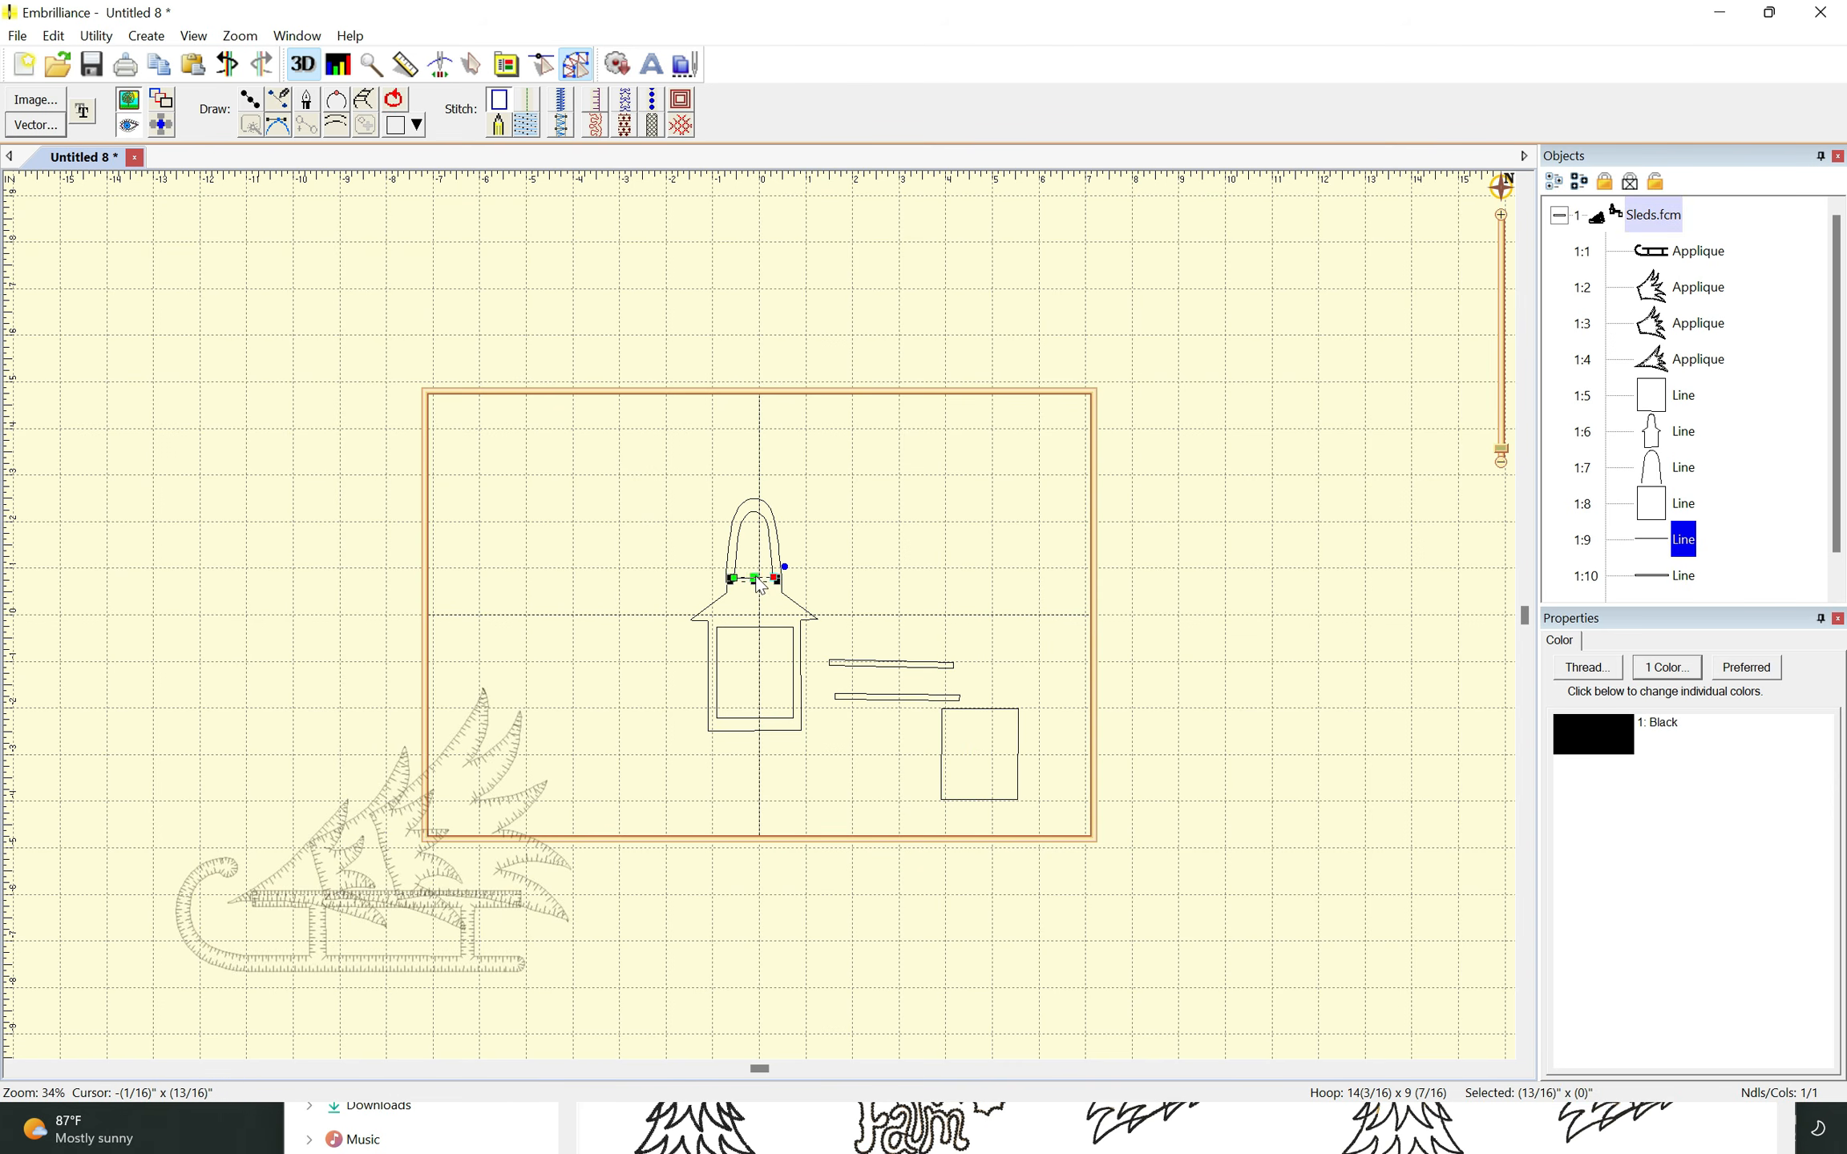
{"action": "left_click", "coordinate": [768, 606]}
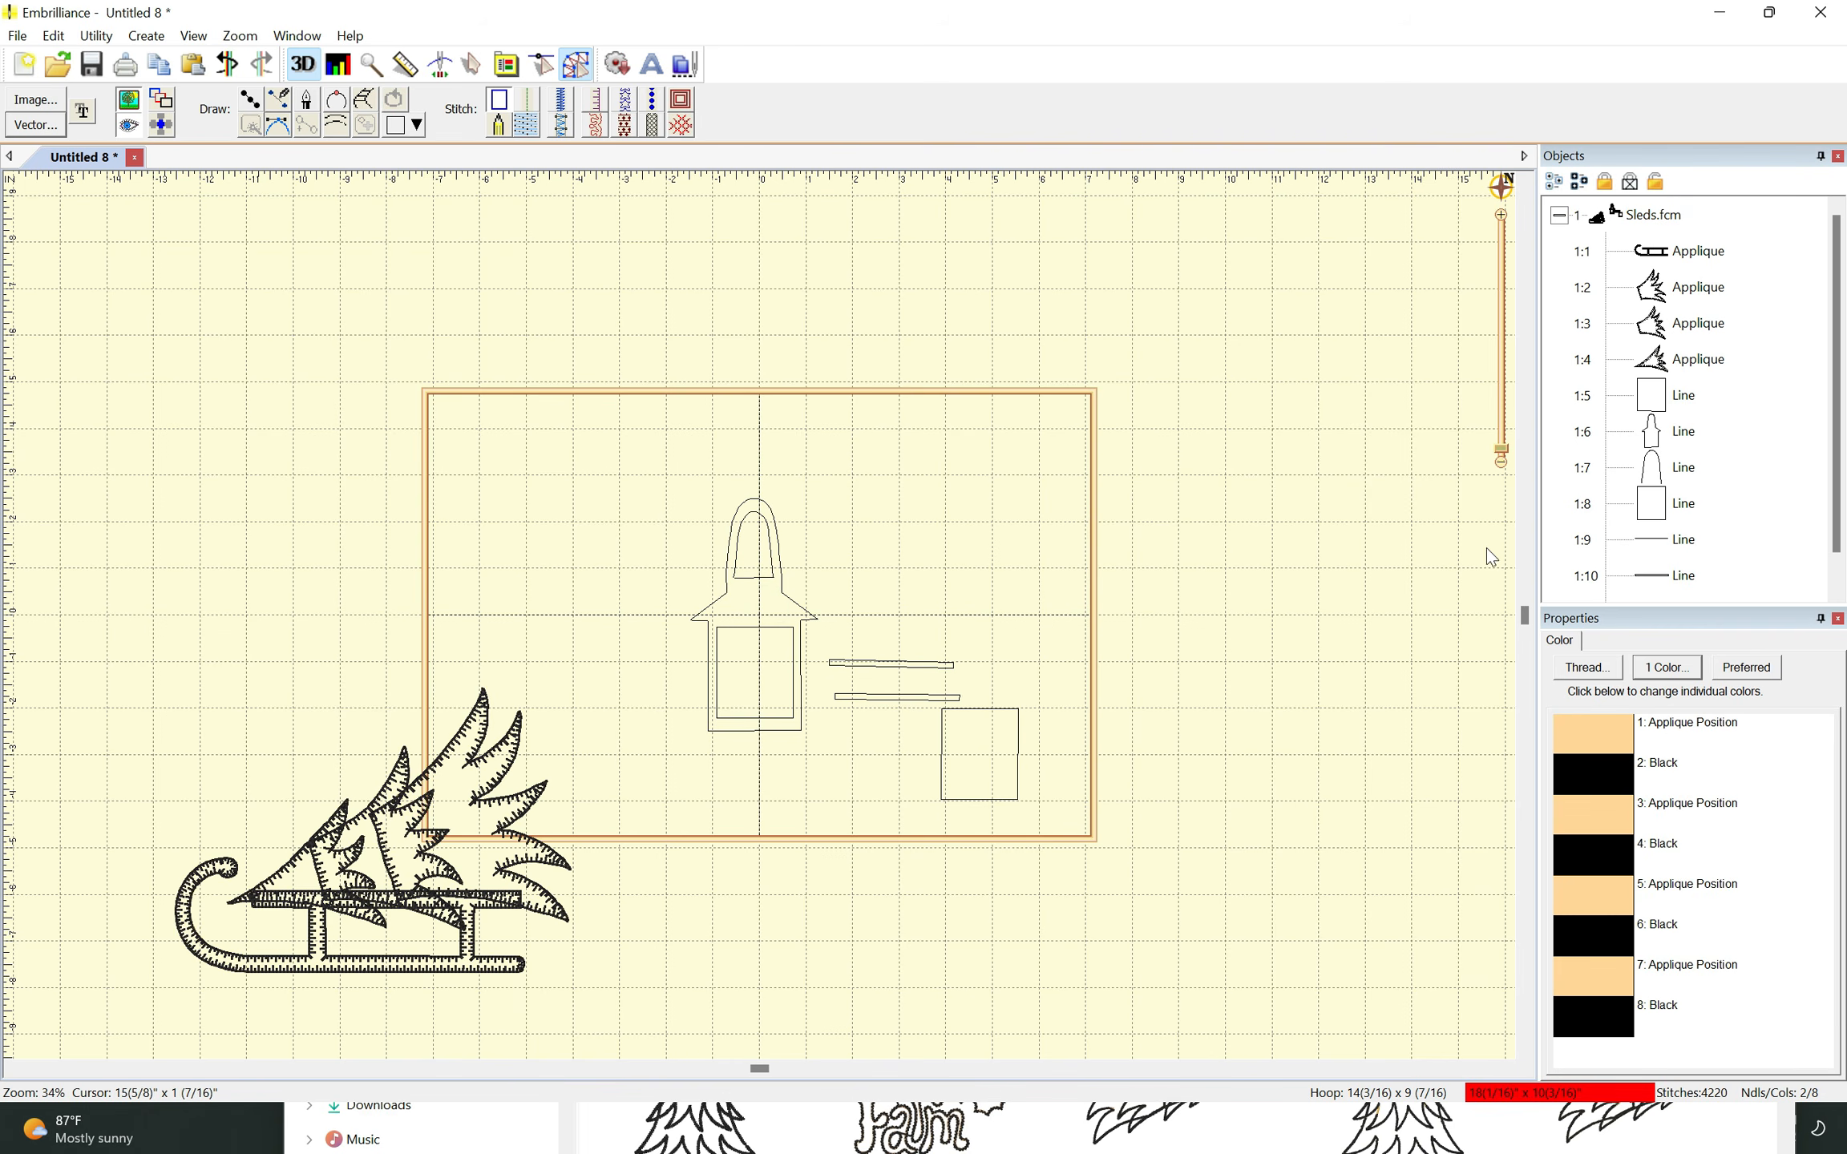
{"action": "left_click", "coordinate": [1674, 441]}
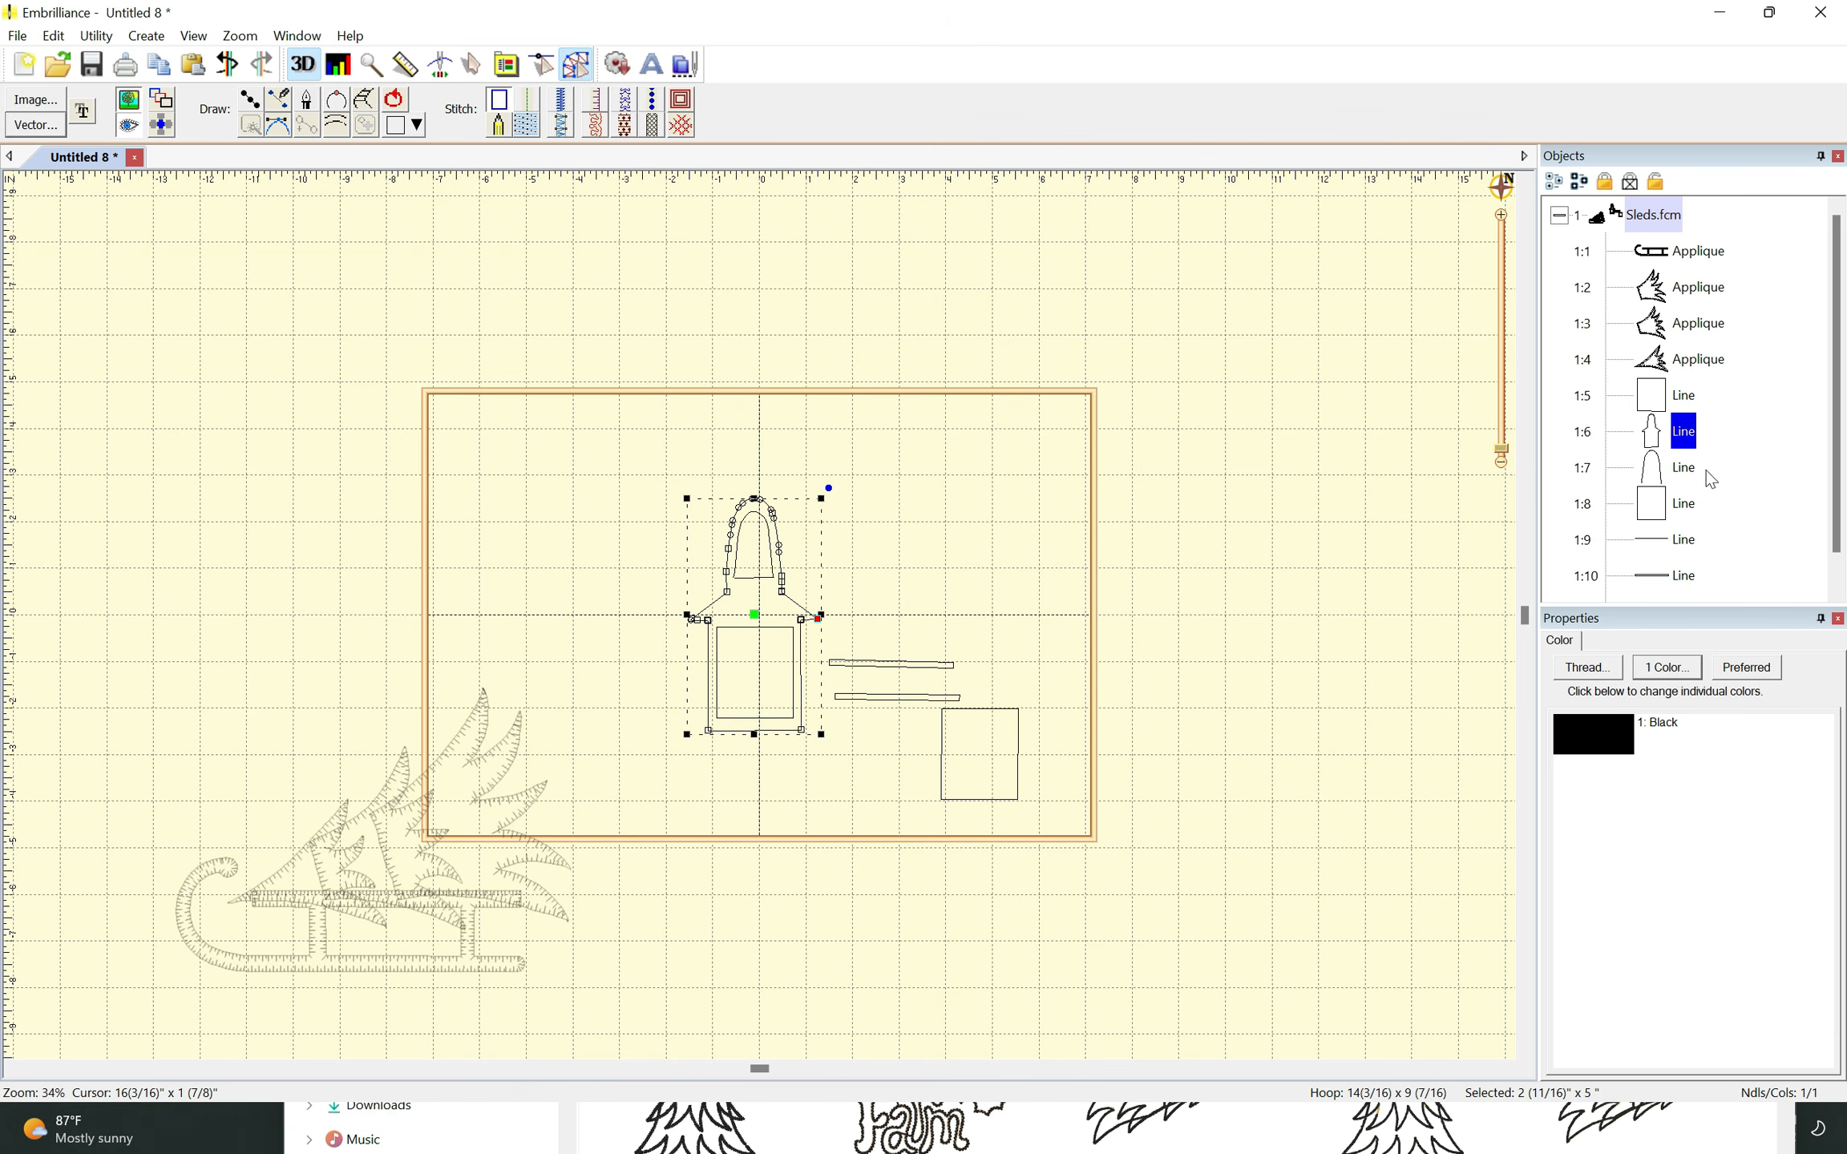
{"action": "left_click", "coordinate": [1683, 467], "text": "ctrl"}
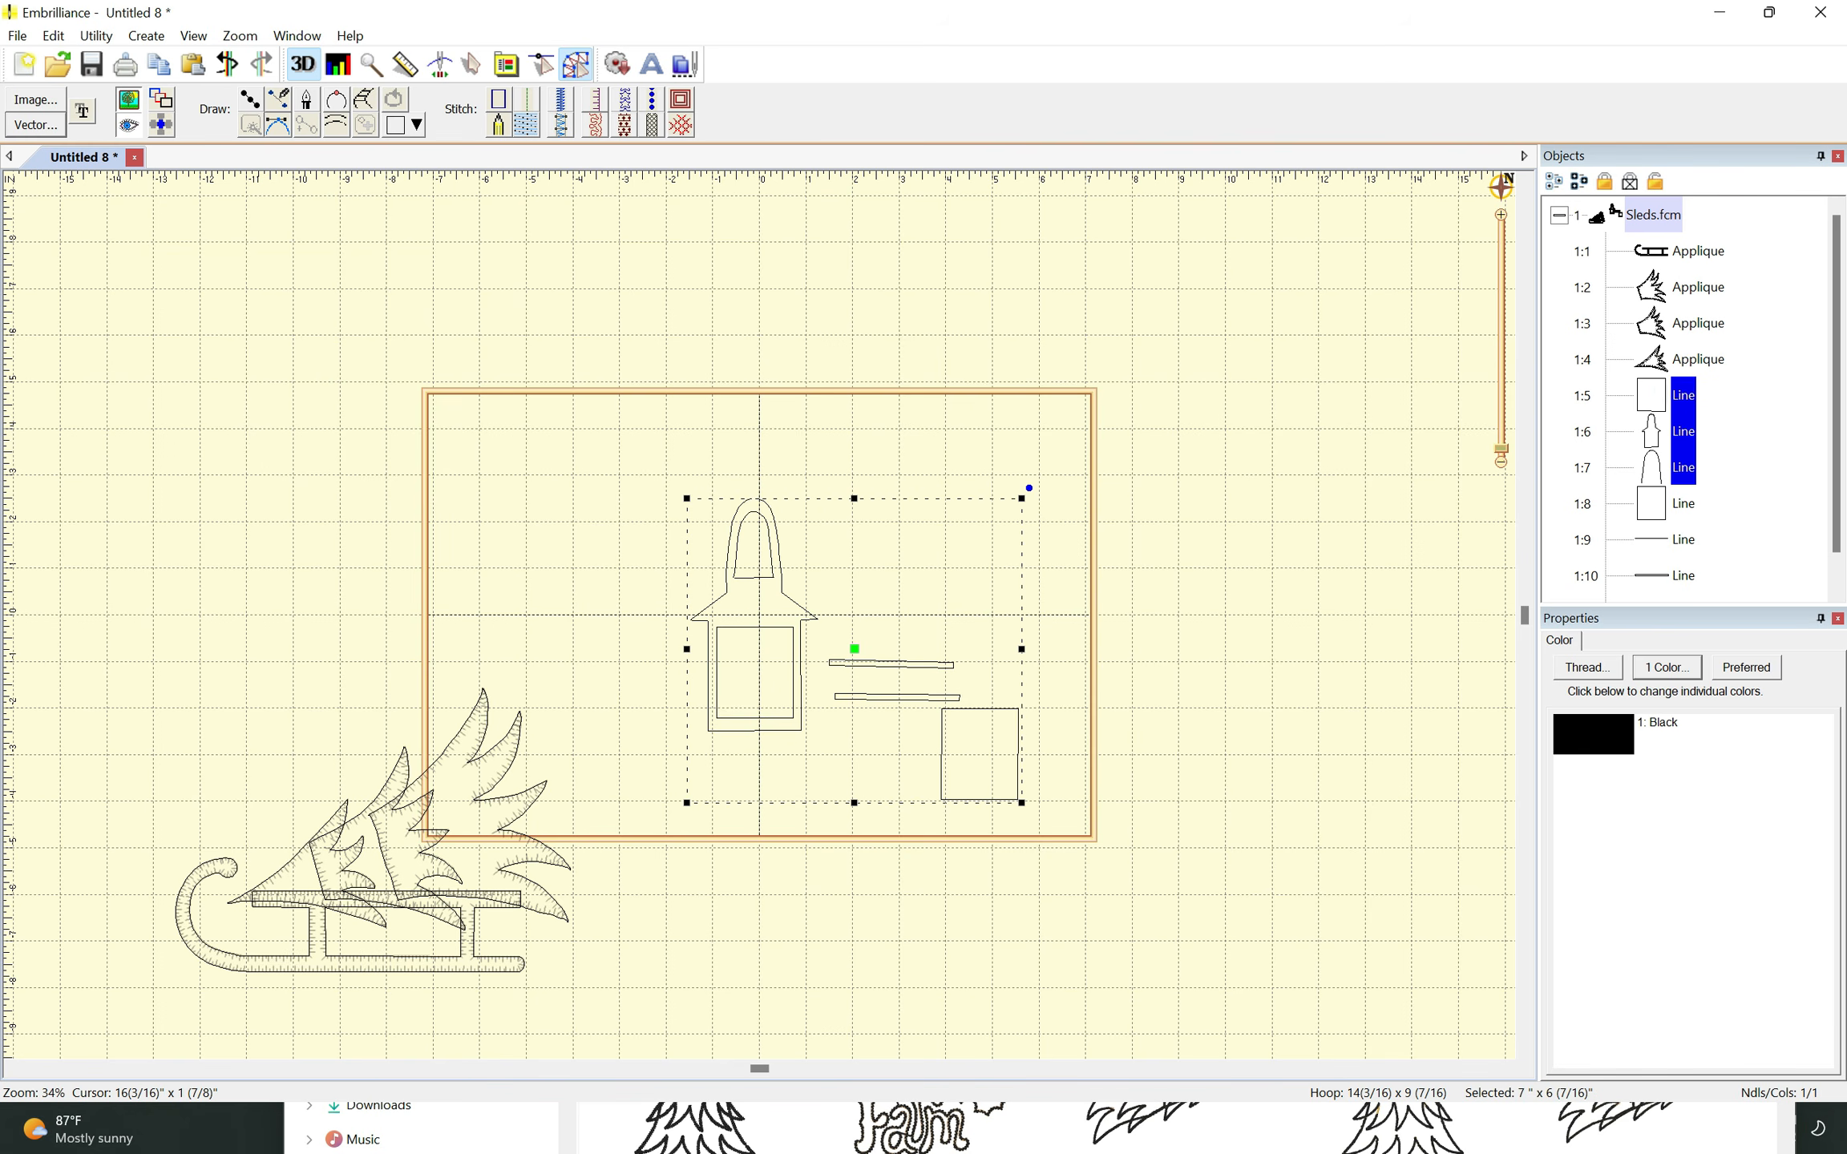
{"action": "left_click", "coordinate": [1681, 396], "text": "ctrl"}
{"action": "left_click", "coordinate": [1154, 511]}
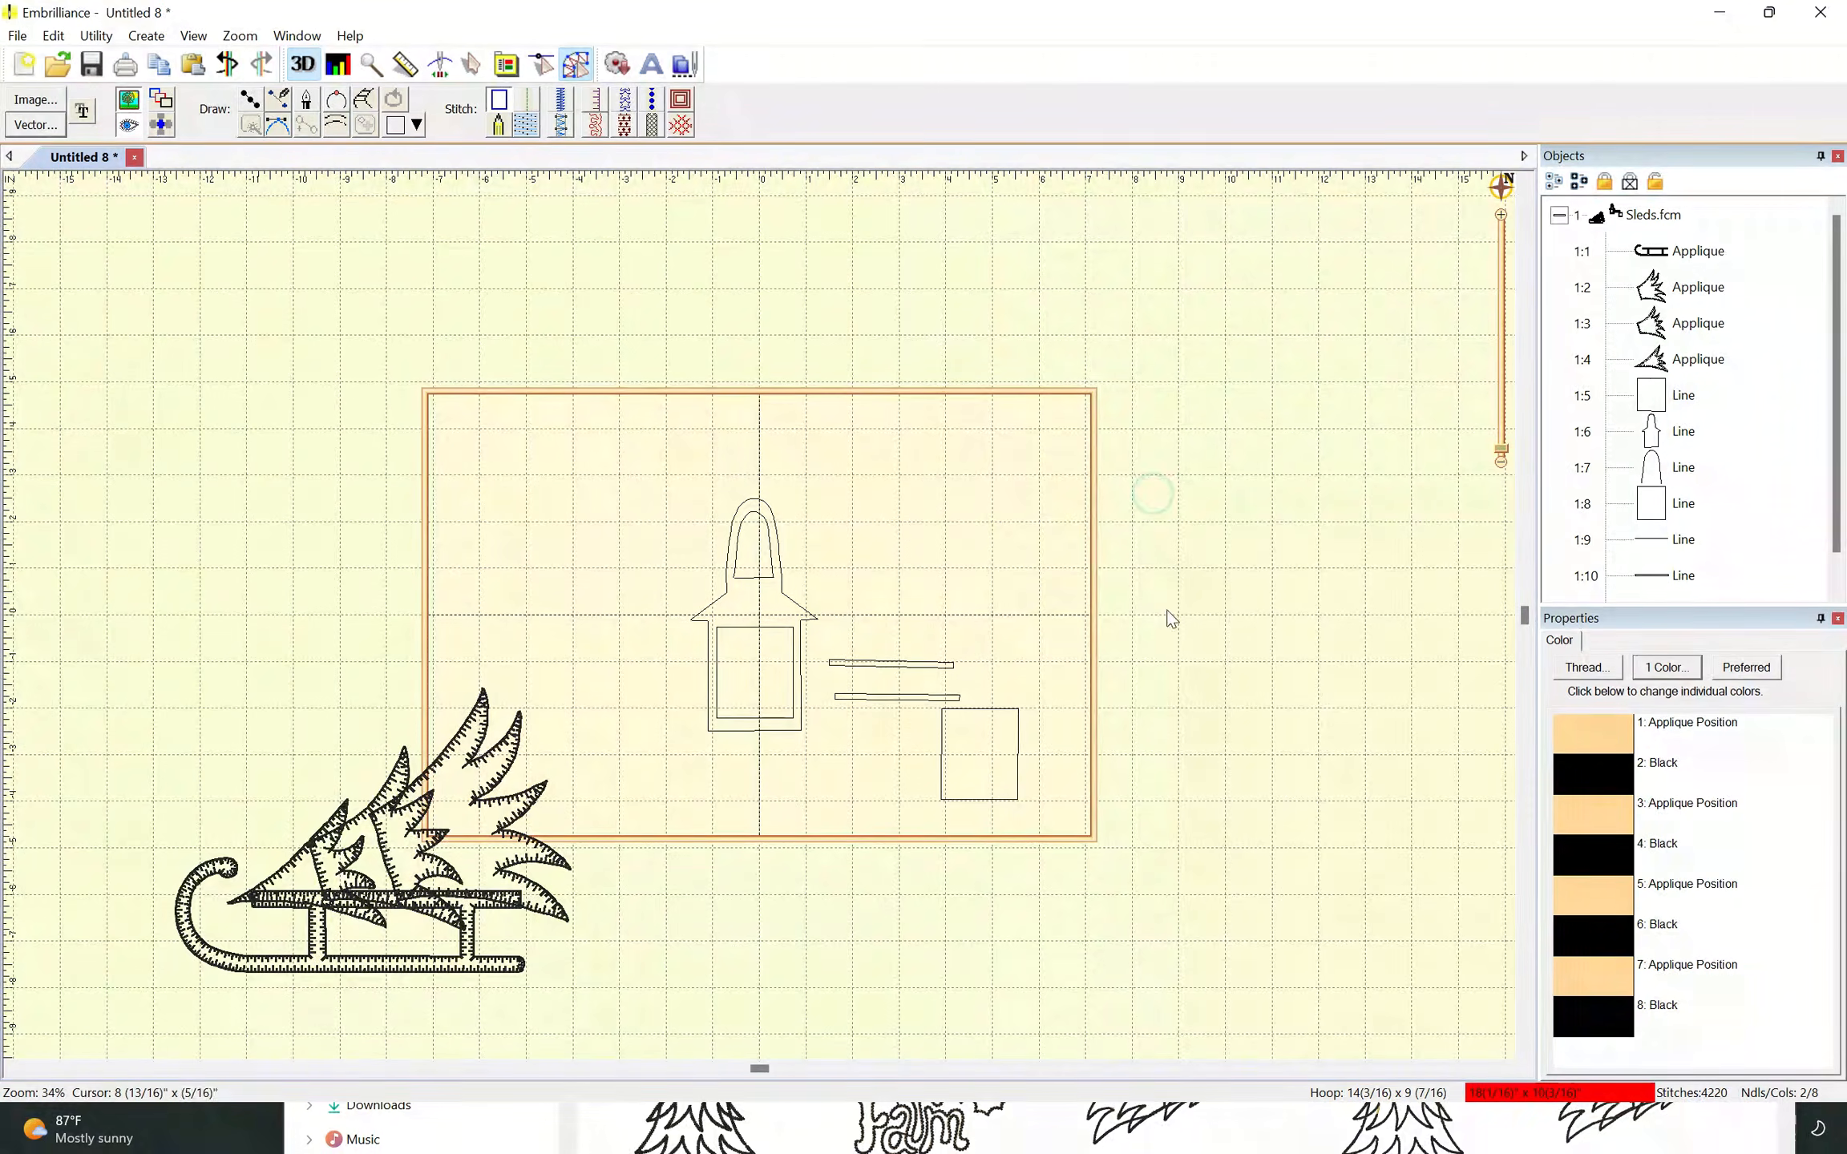
- Move the lantern silhouette, handle arch and inner window square together so the window sits over the loose square at the hoop's lower right
{"action": "left_click", "coordinate": [1683, 507]}
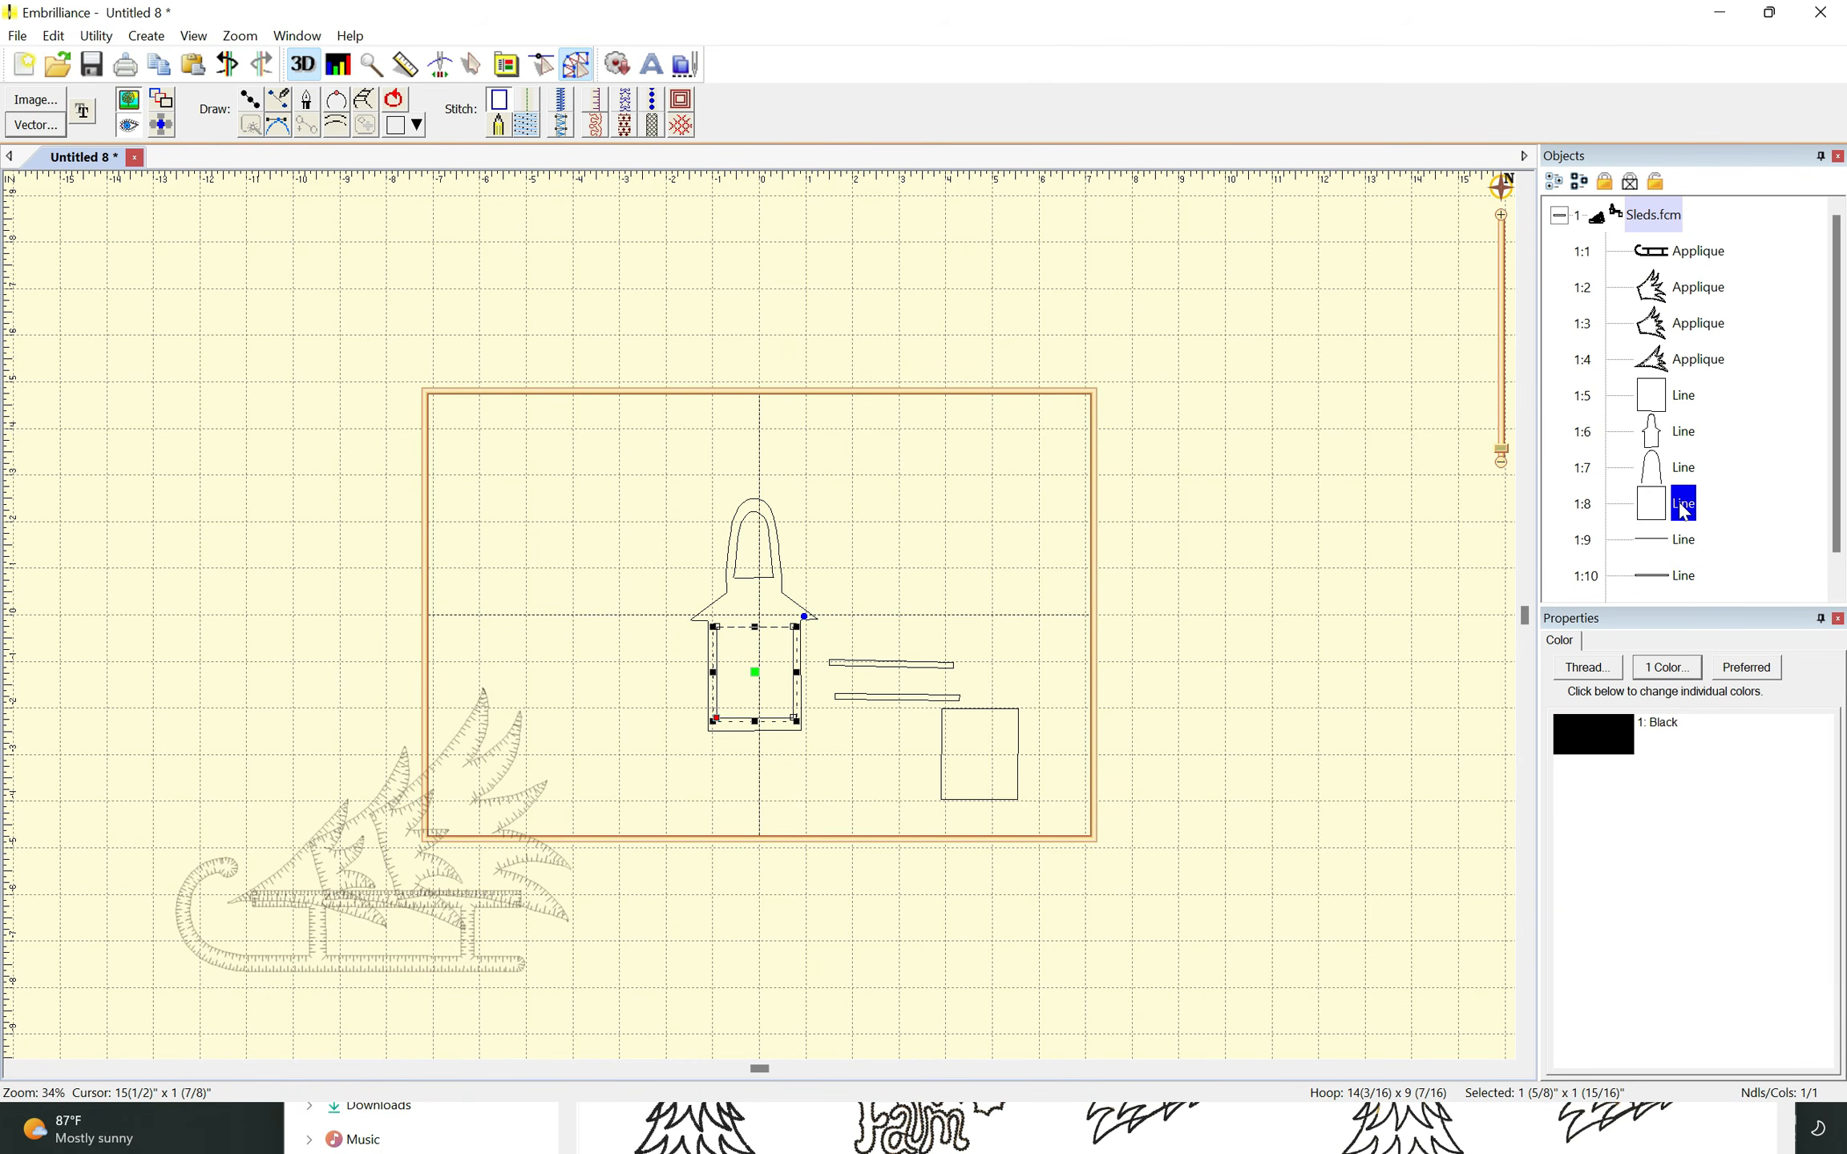
{"action": "left_click", "coordinate": [1683, 469], "text": "ctrl"}
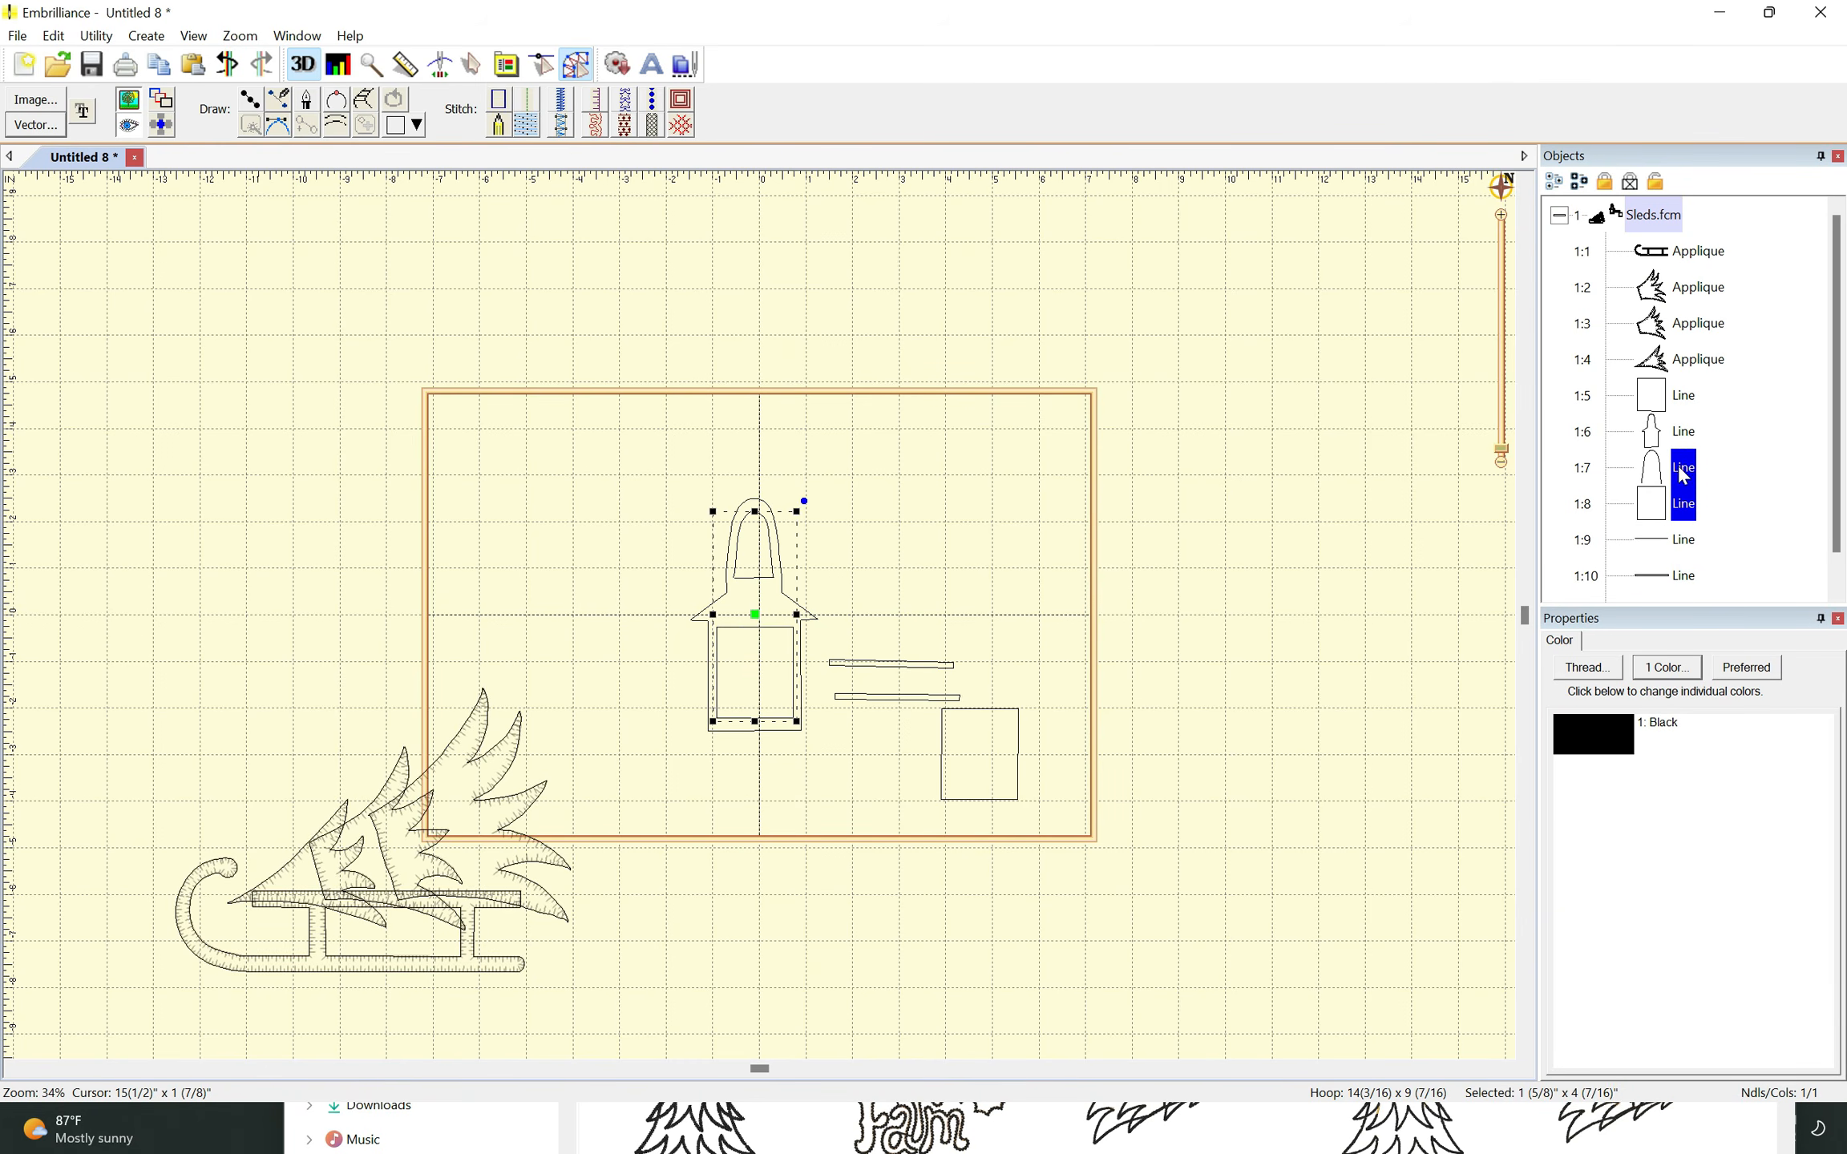
{"action": "left_click", "coordinate": [1682, 433], "text": "ctrl"}
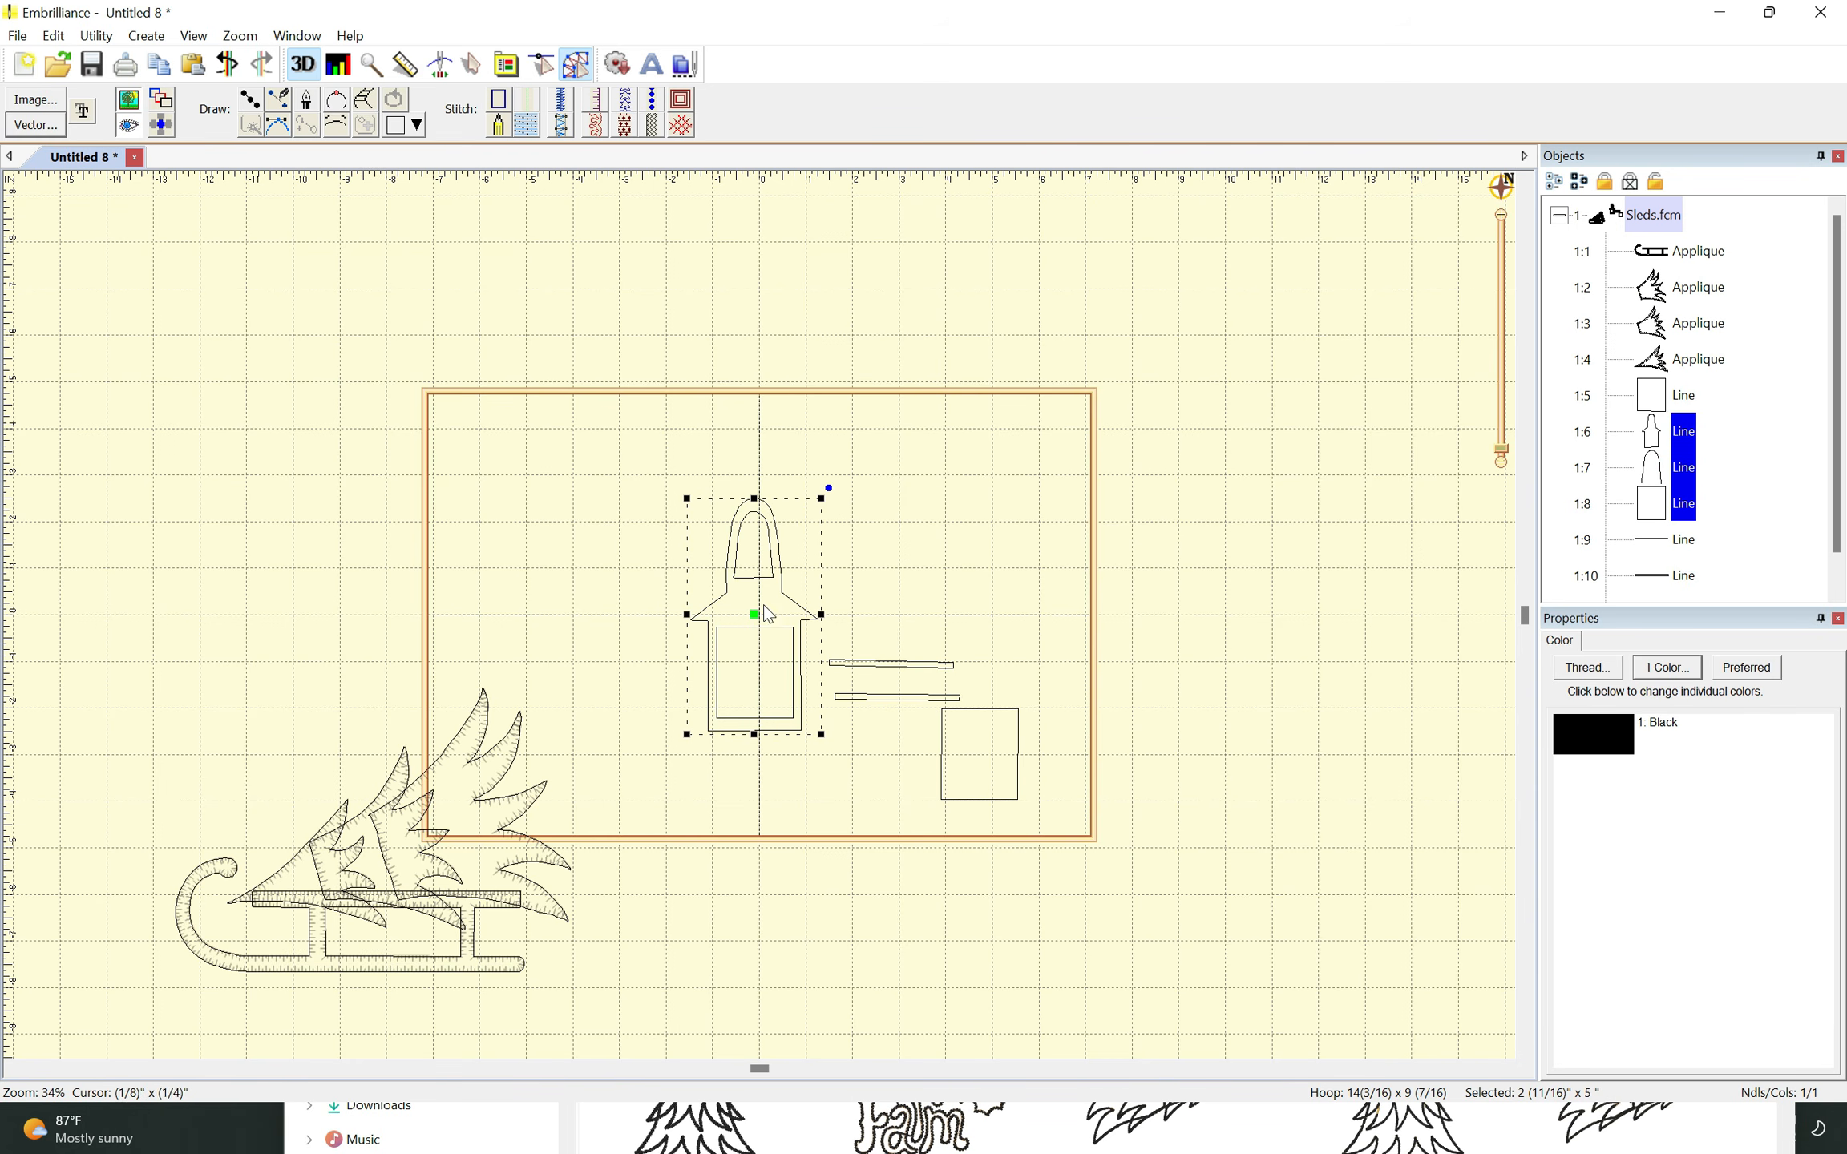
{"action": "left_click_drag", "start_coordinate": [754, 614], "coordinate": [978, 702]}
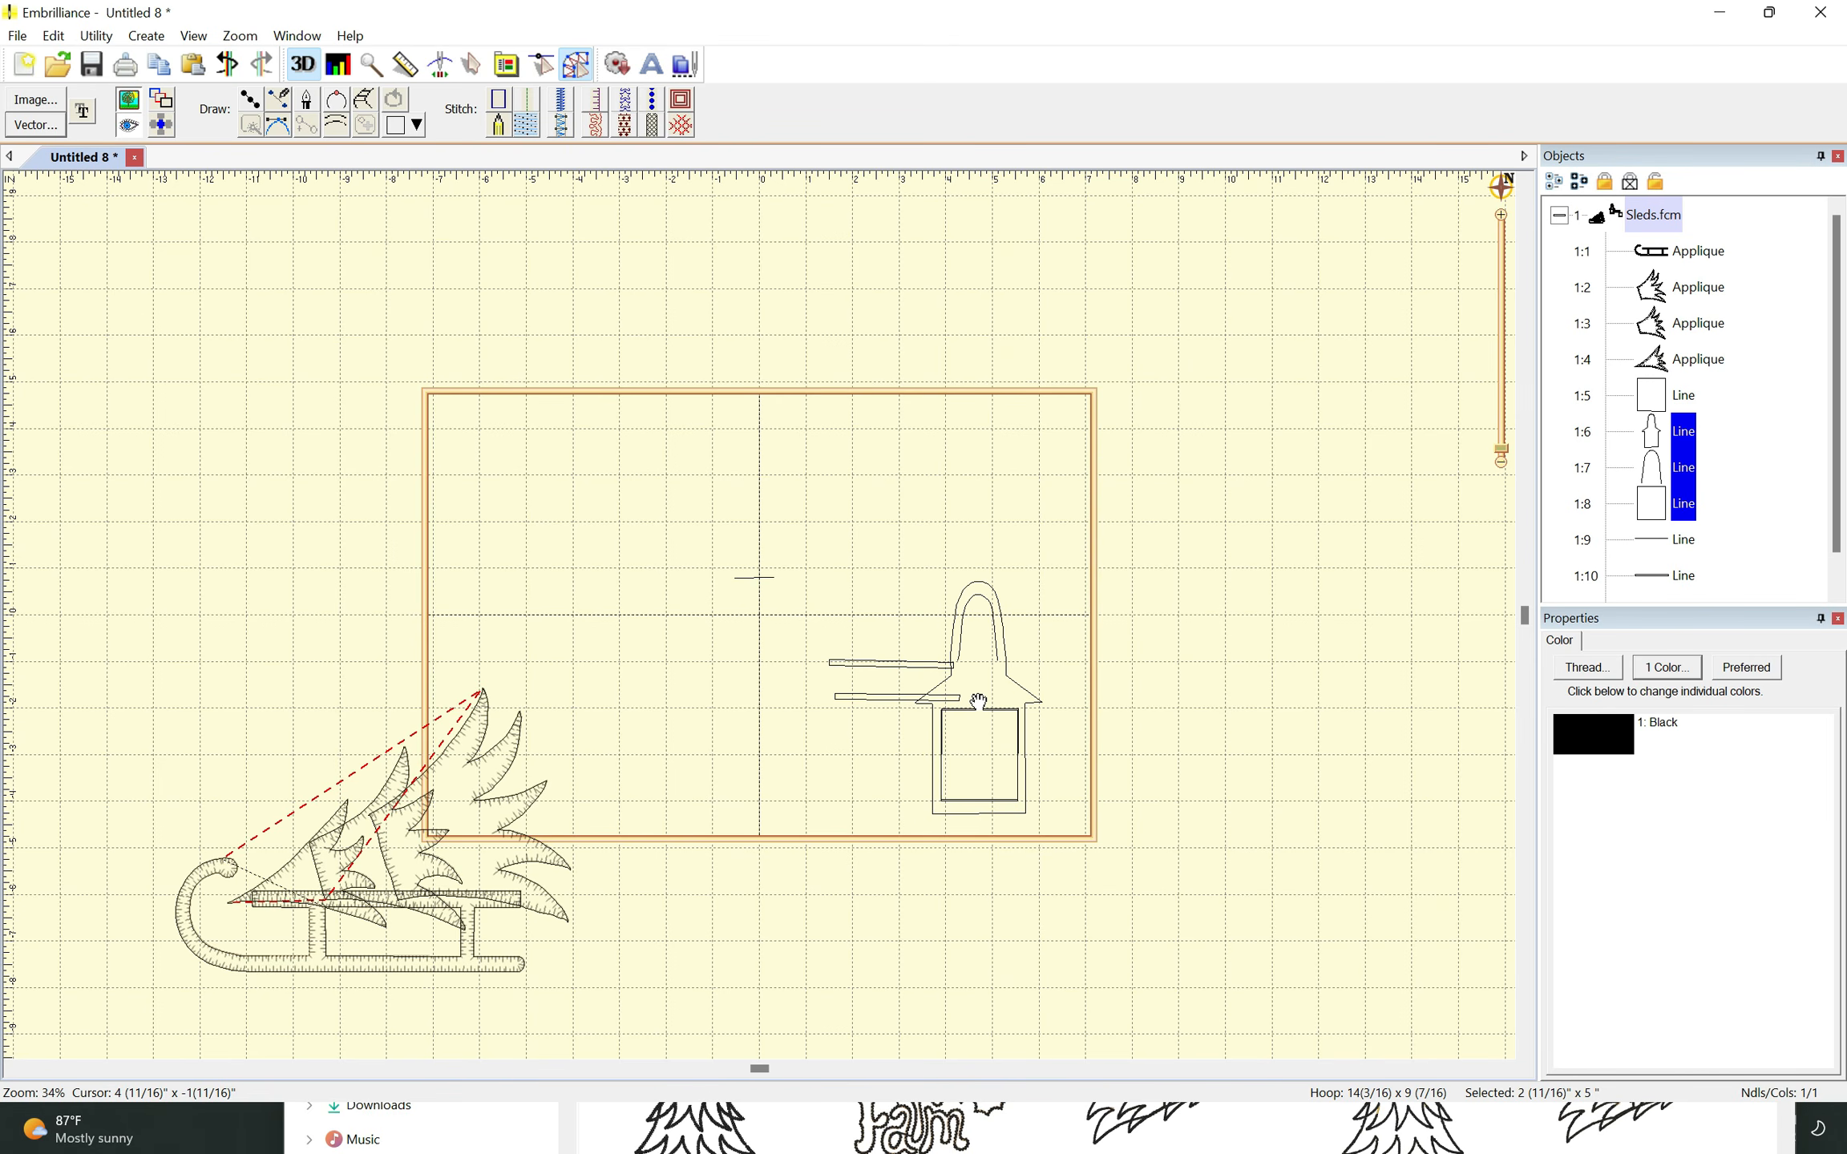
- Move the leftover short horizontal line to the open base of the lantern's handle arch
{"action": "left_click", "coordinate": [751, 578]}
{"action": "left_click_drag", "start_coordinate": [756, 581], "coordinate": [979, 668]}
{"action": "left_click", "coordinate": [1138, 616]}
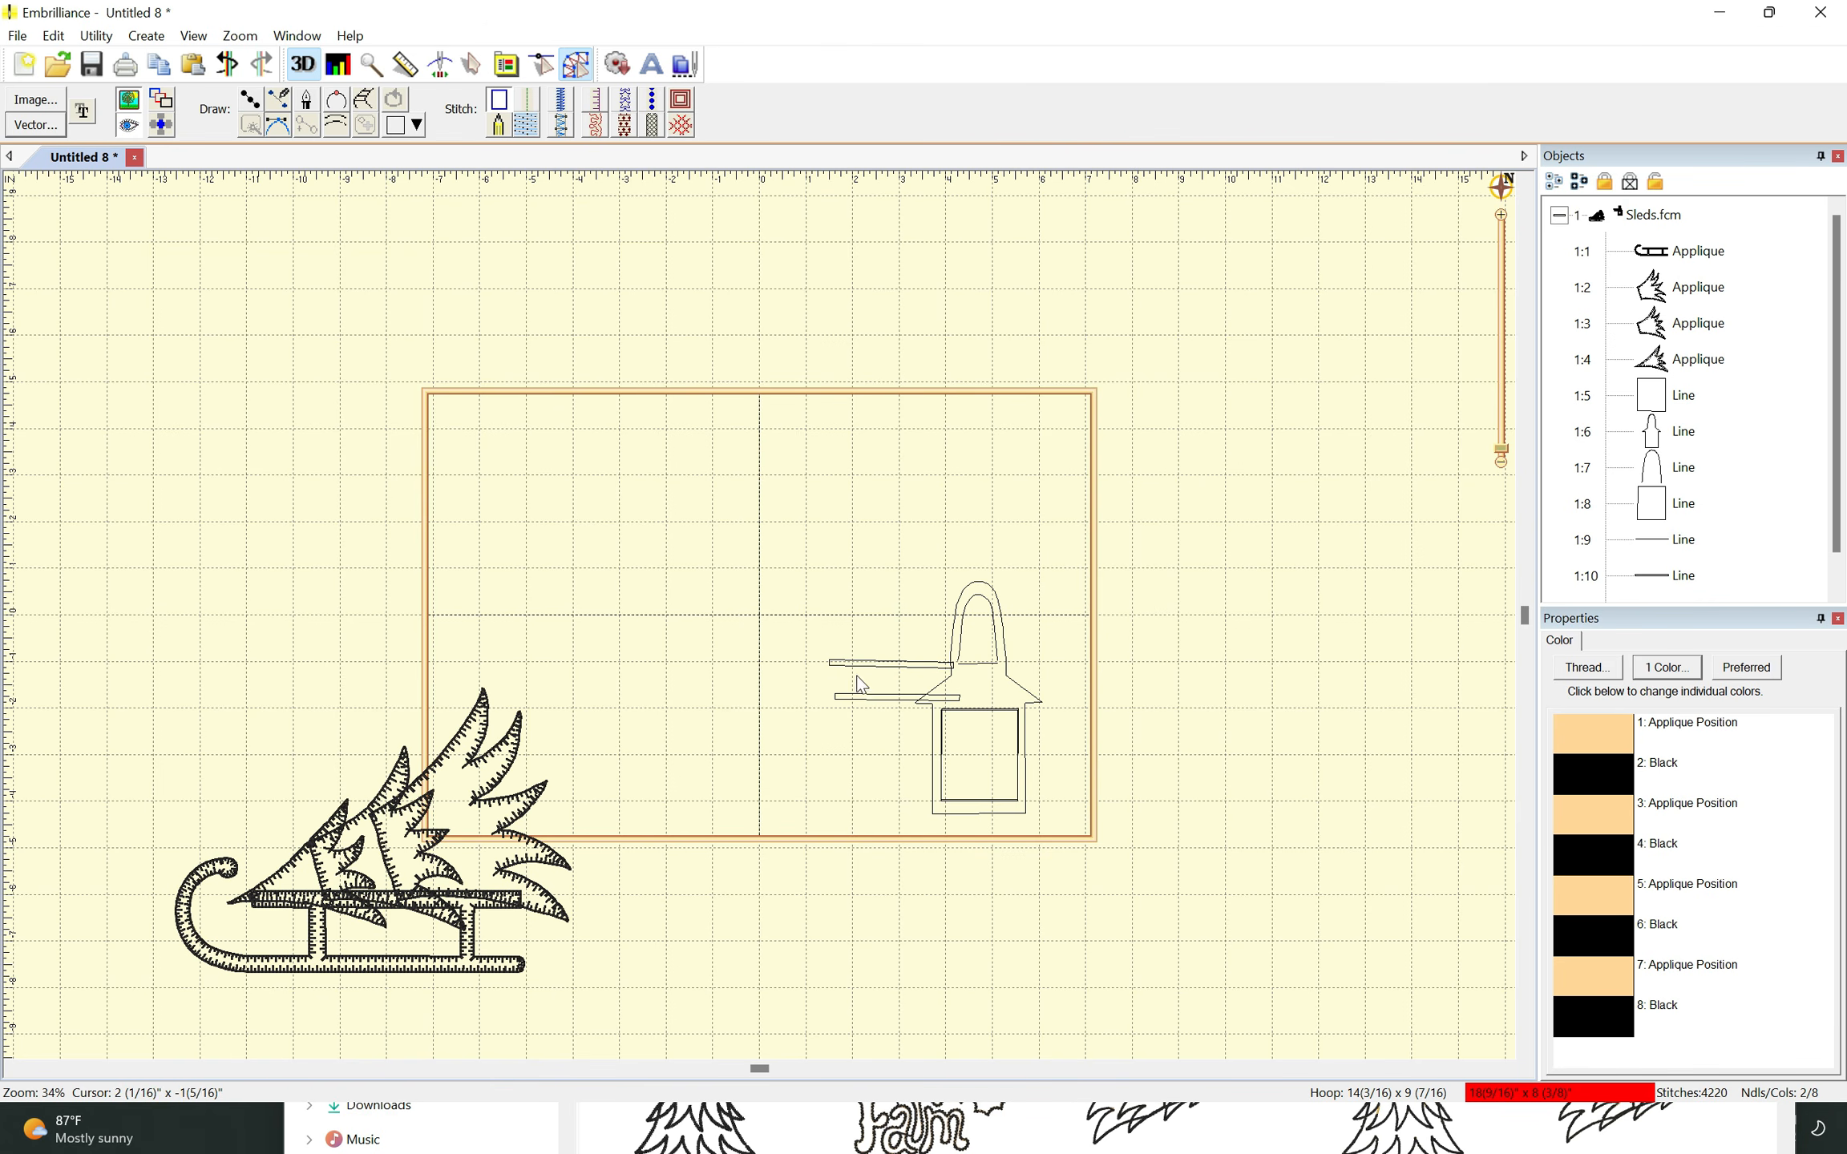
- Rotate the upper loose bar into a diagonal and place it across the lantern window from its upper-left to its lower-right corner
{"action": "left_click", "coordinate": [886, 663]}
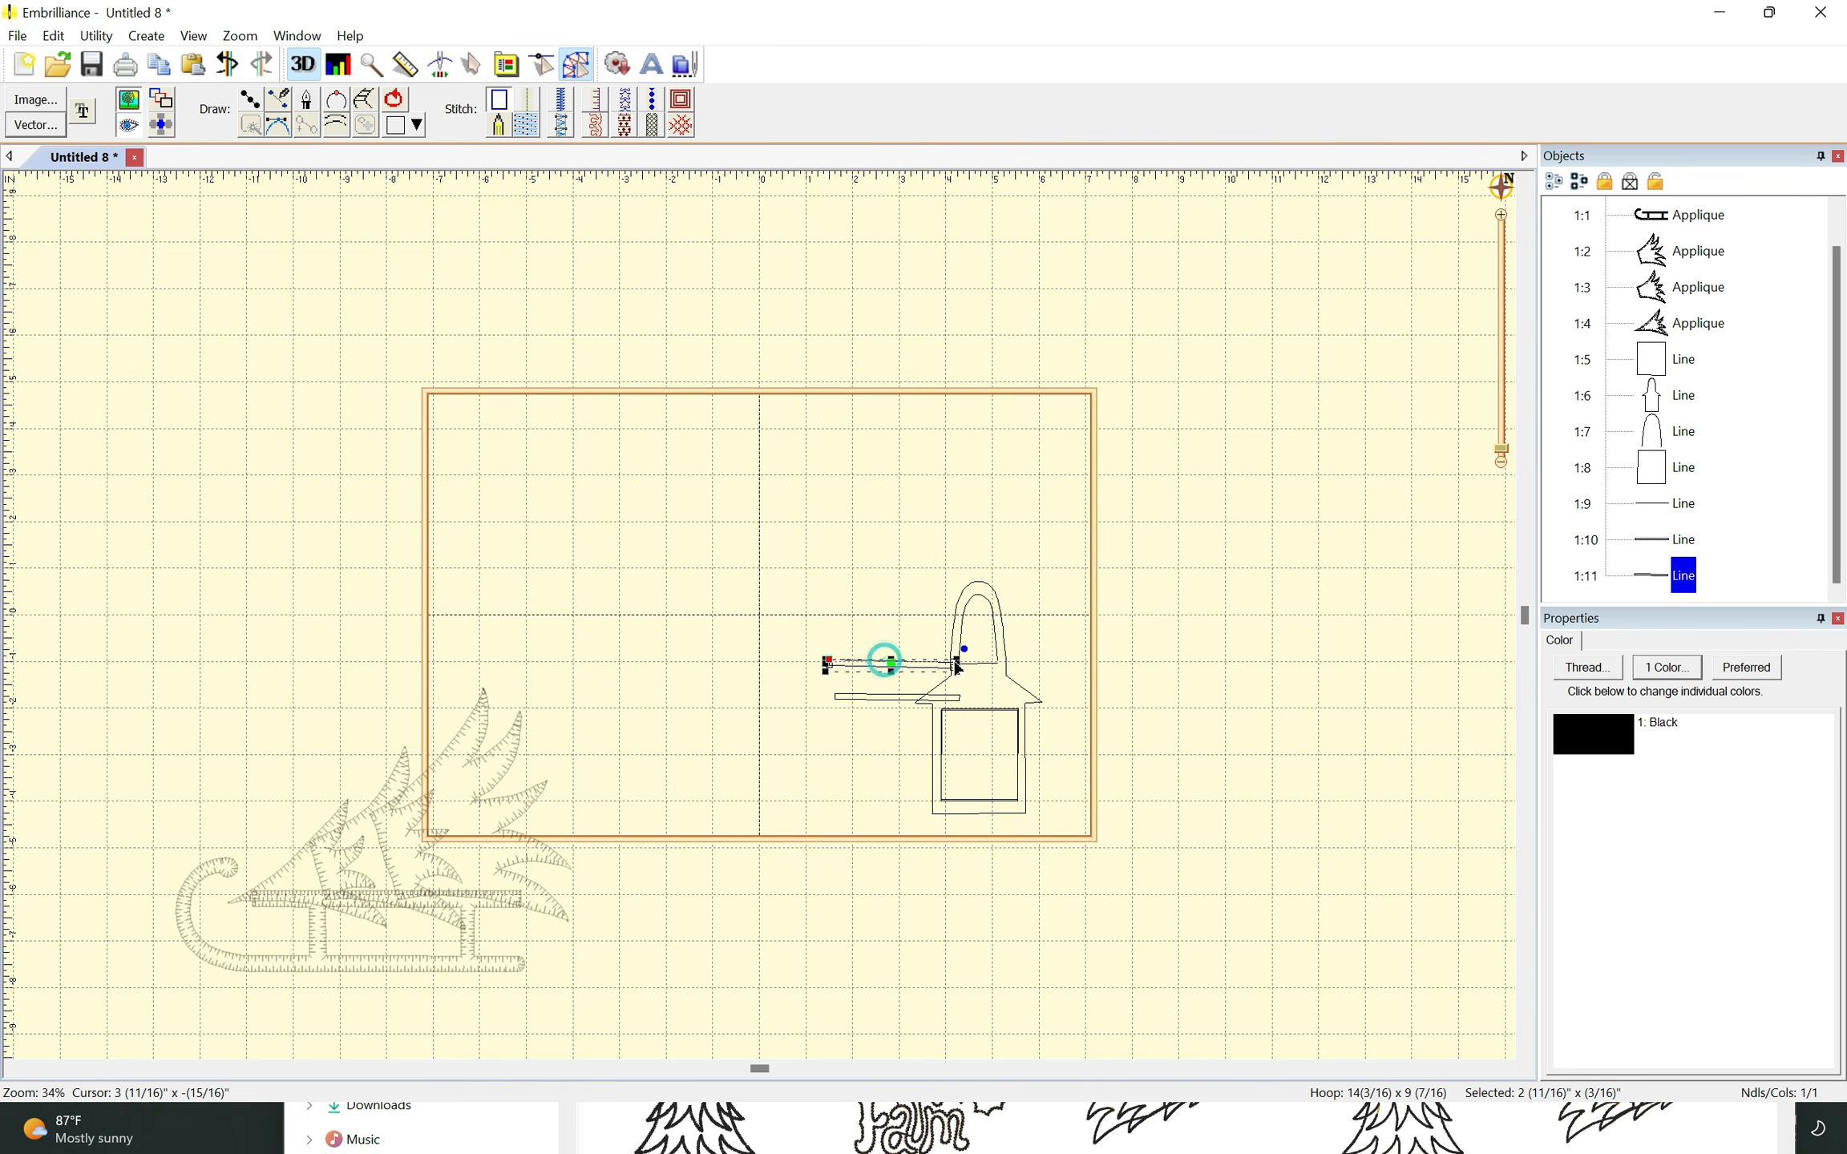
{"action": "left_click_drag", "start_coordinate": [956, 664], "coordinate": [980, 763]}
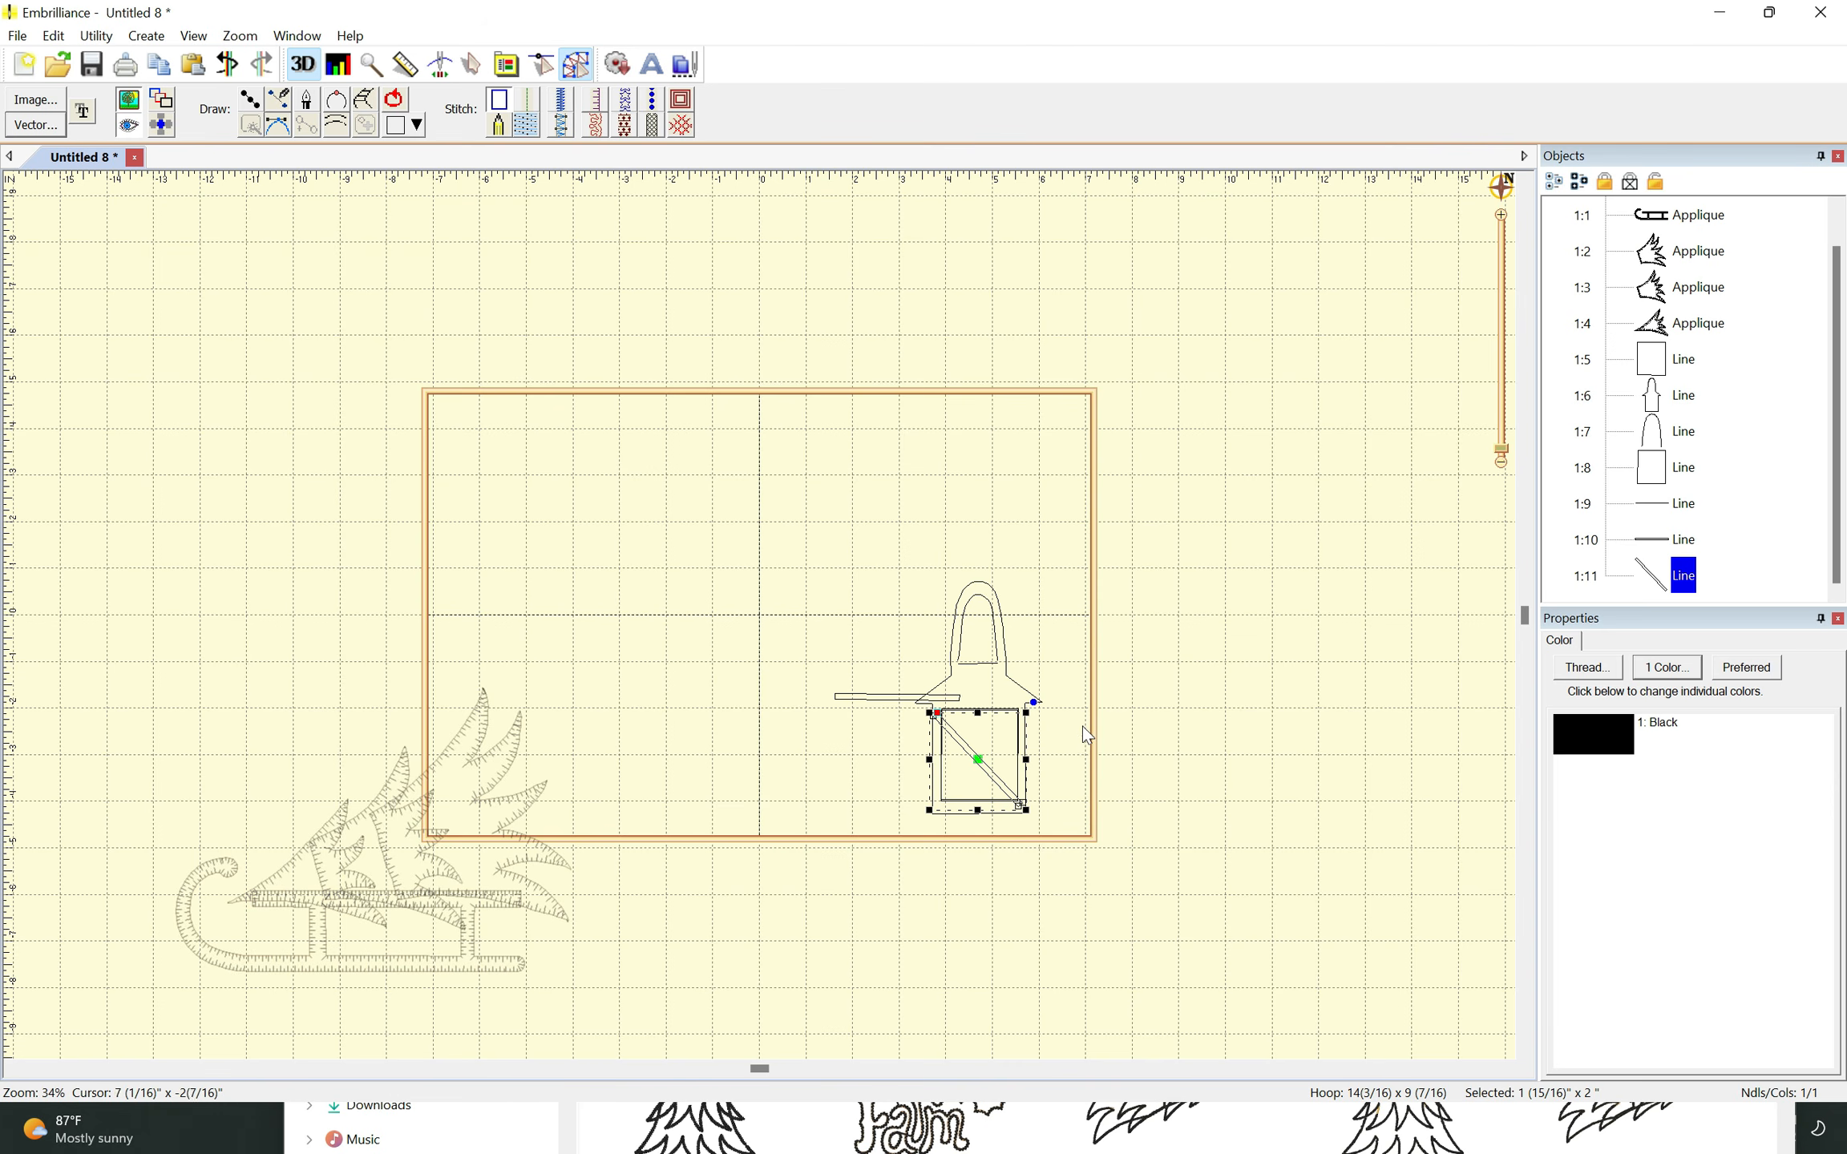
{"action": "scroll", "coordinate": [1062, 664], "scroll_direction": "up", "scroll_amount": 2}
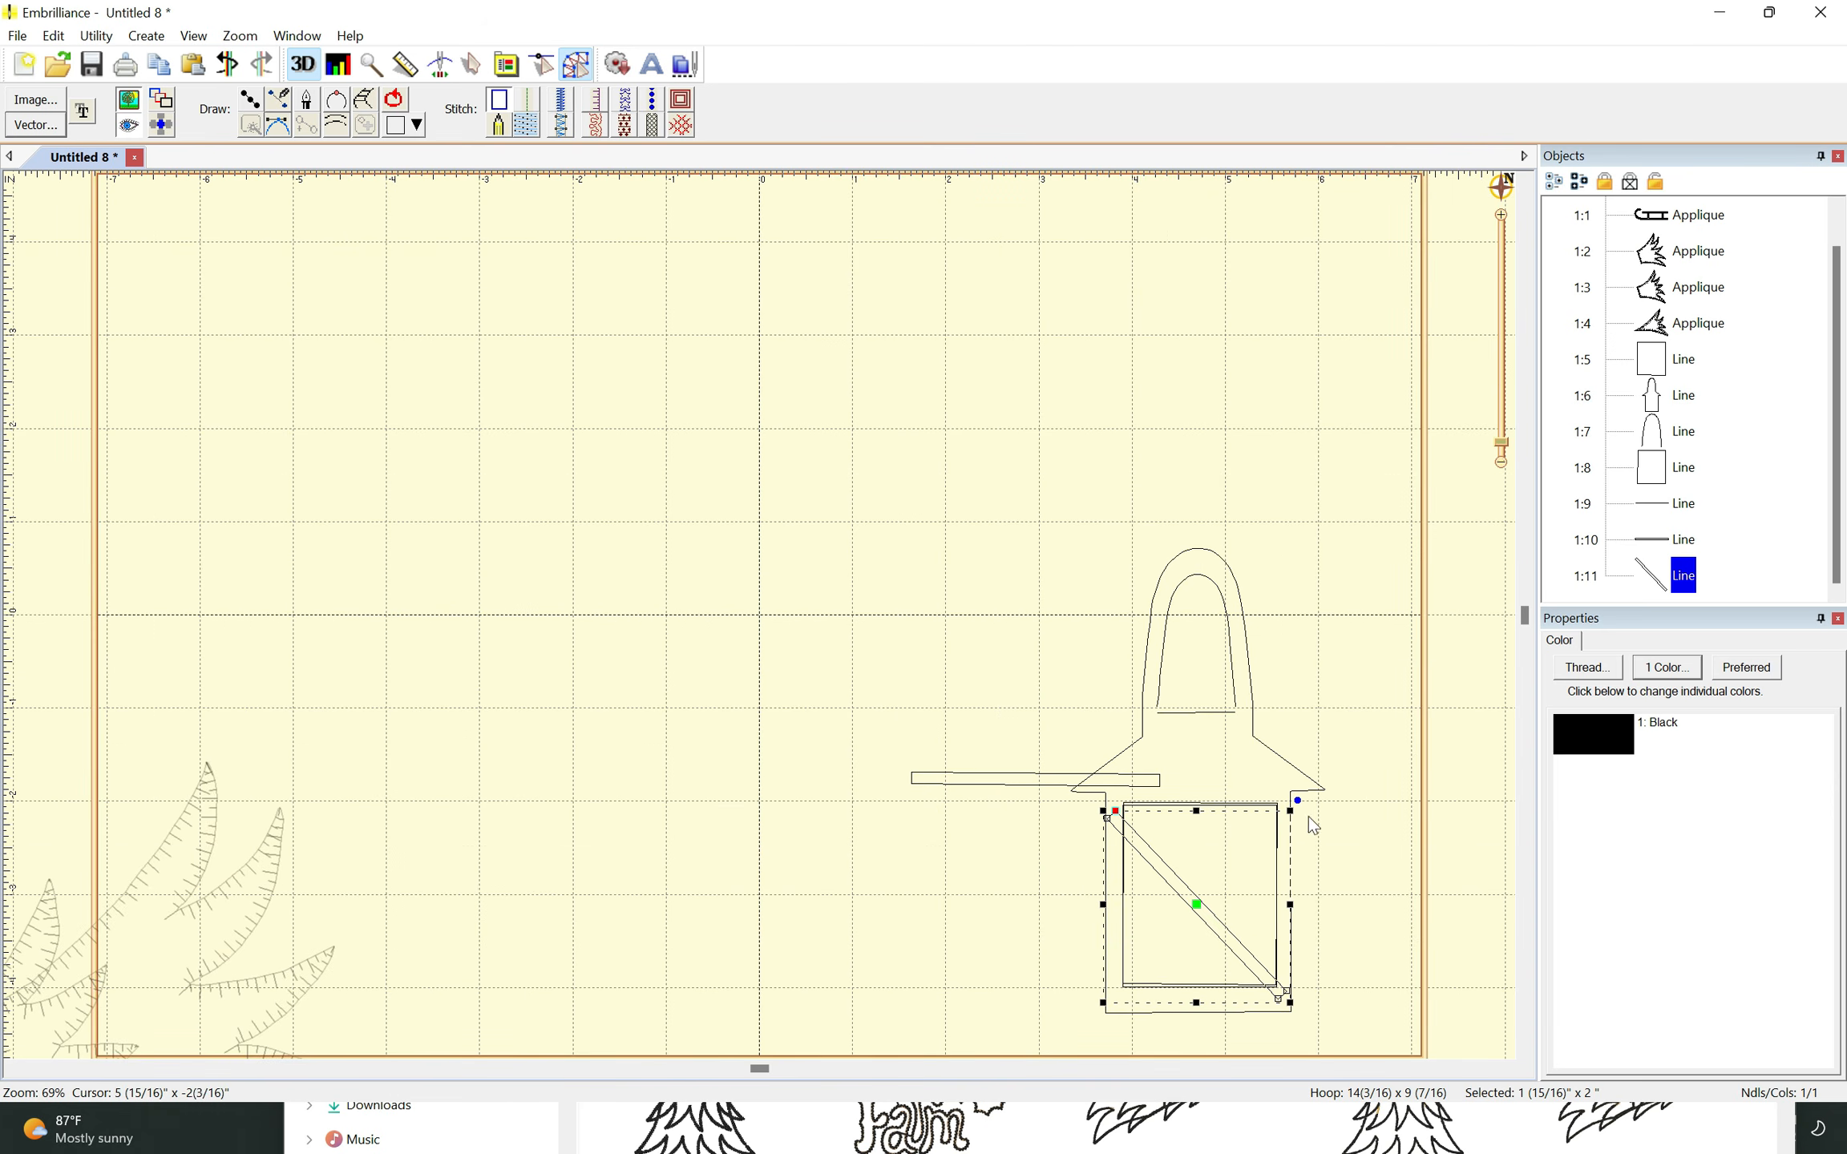
{"action": "left_click_drag", "start_coordinate": [1298, 801], "coordinate": [1303, 801]}
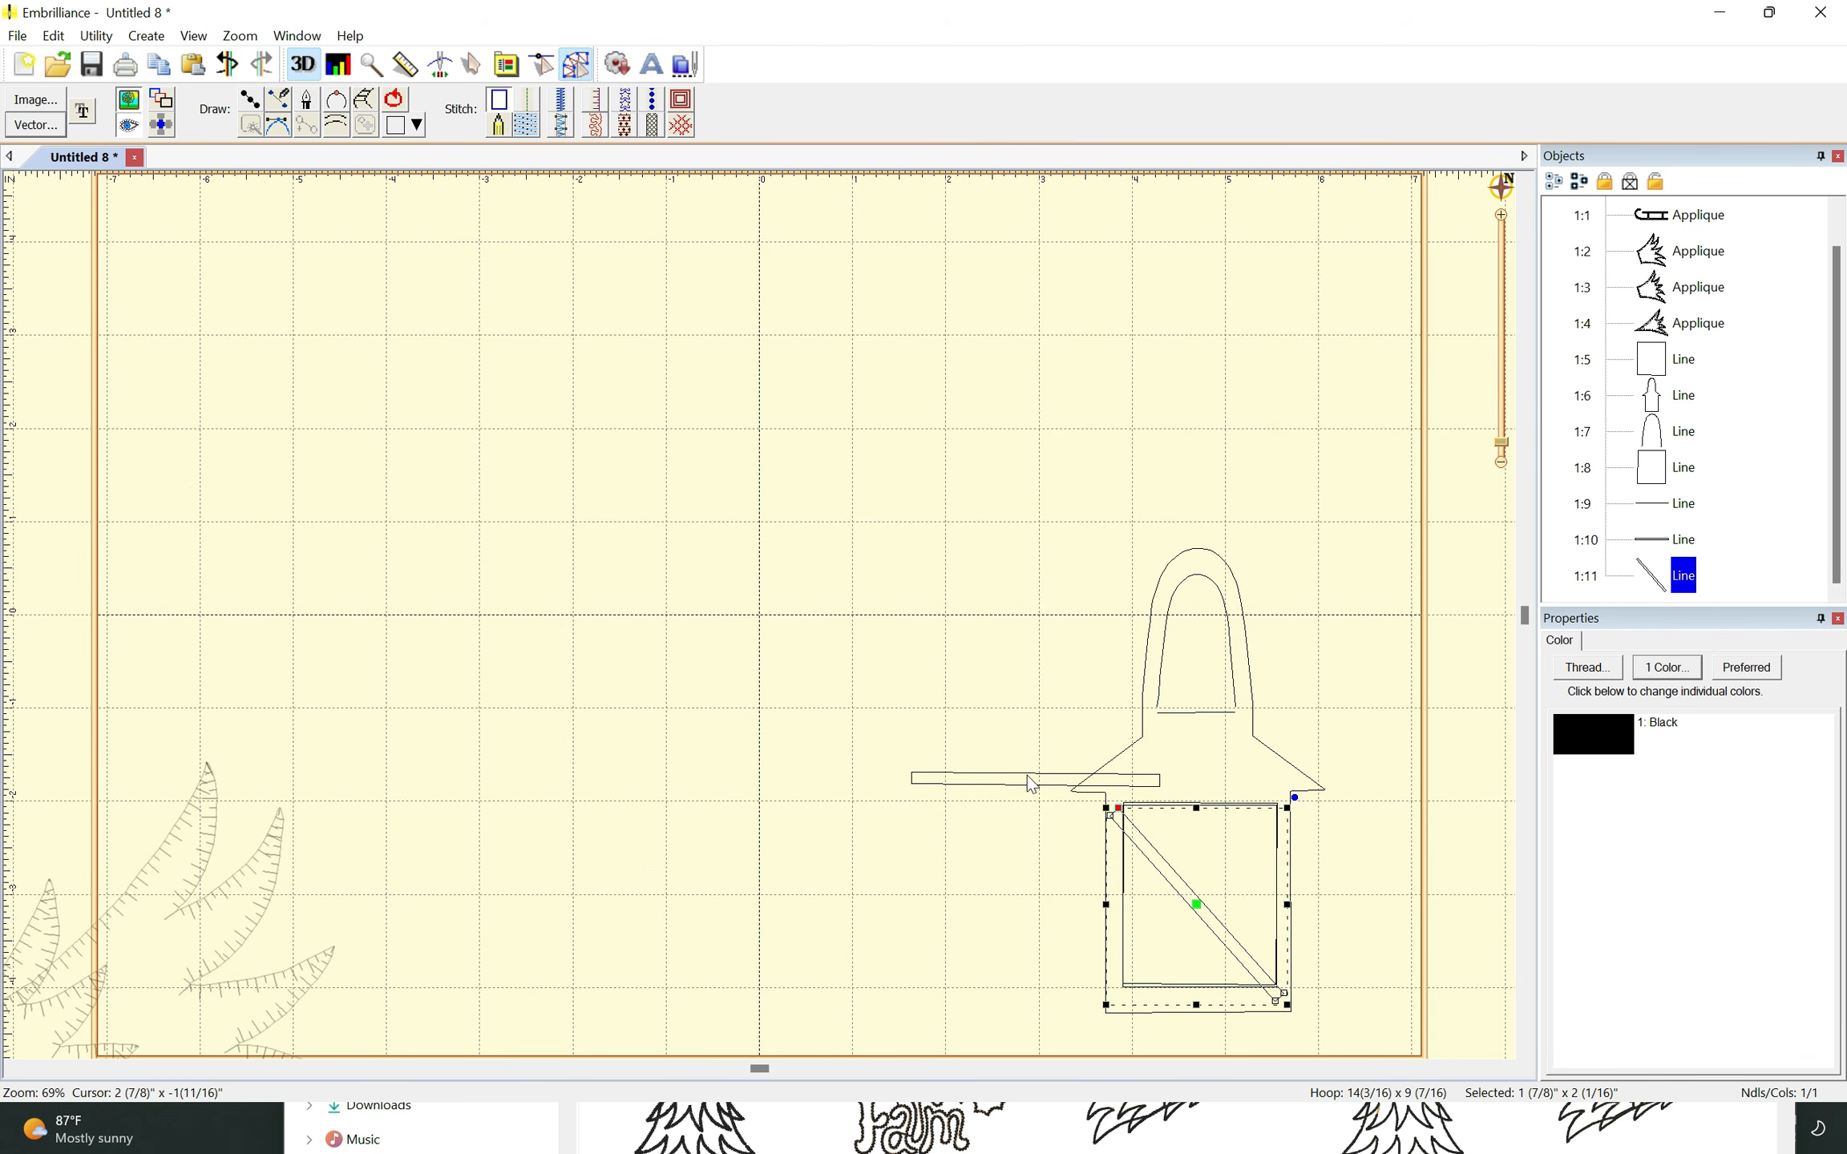
- Rotate the remaining loose bar into the opposite diagonal and place it over the first bar to form an X across the lantern window
{"action": "left_click", "coordinate": [1028, 779]}
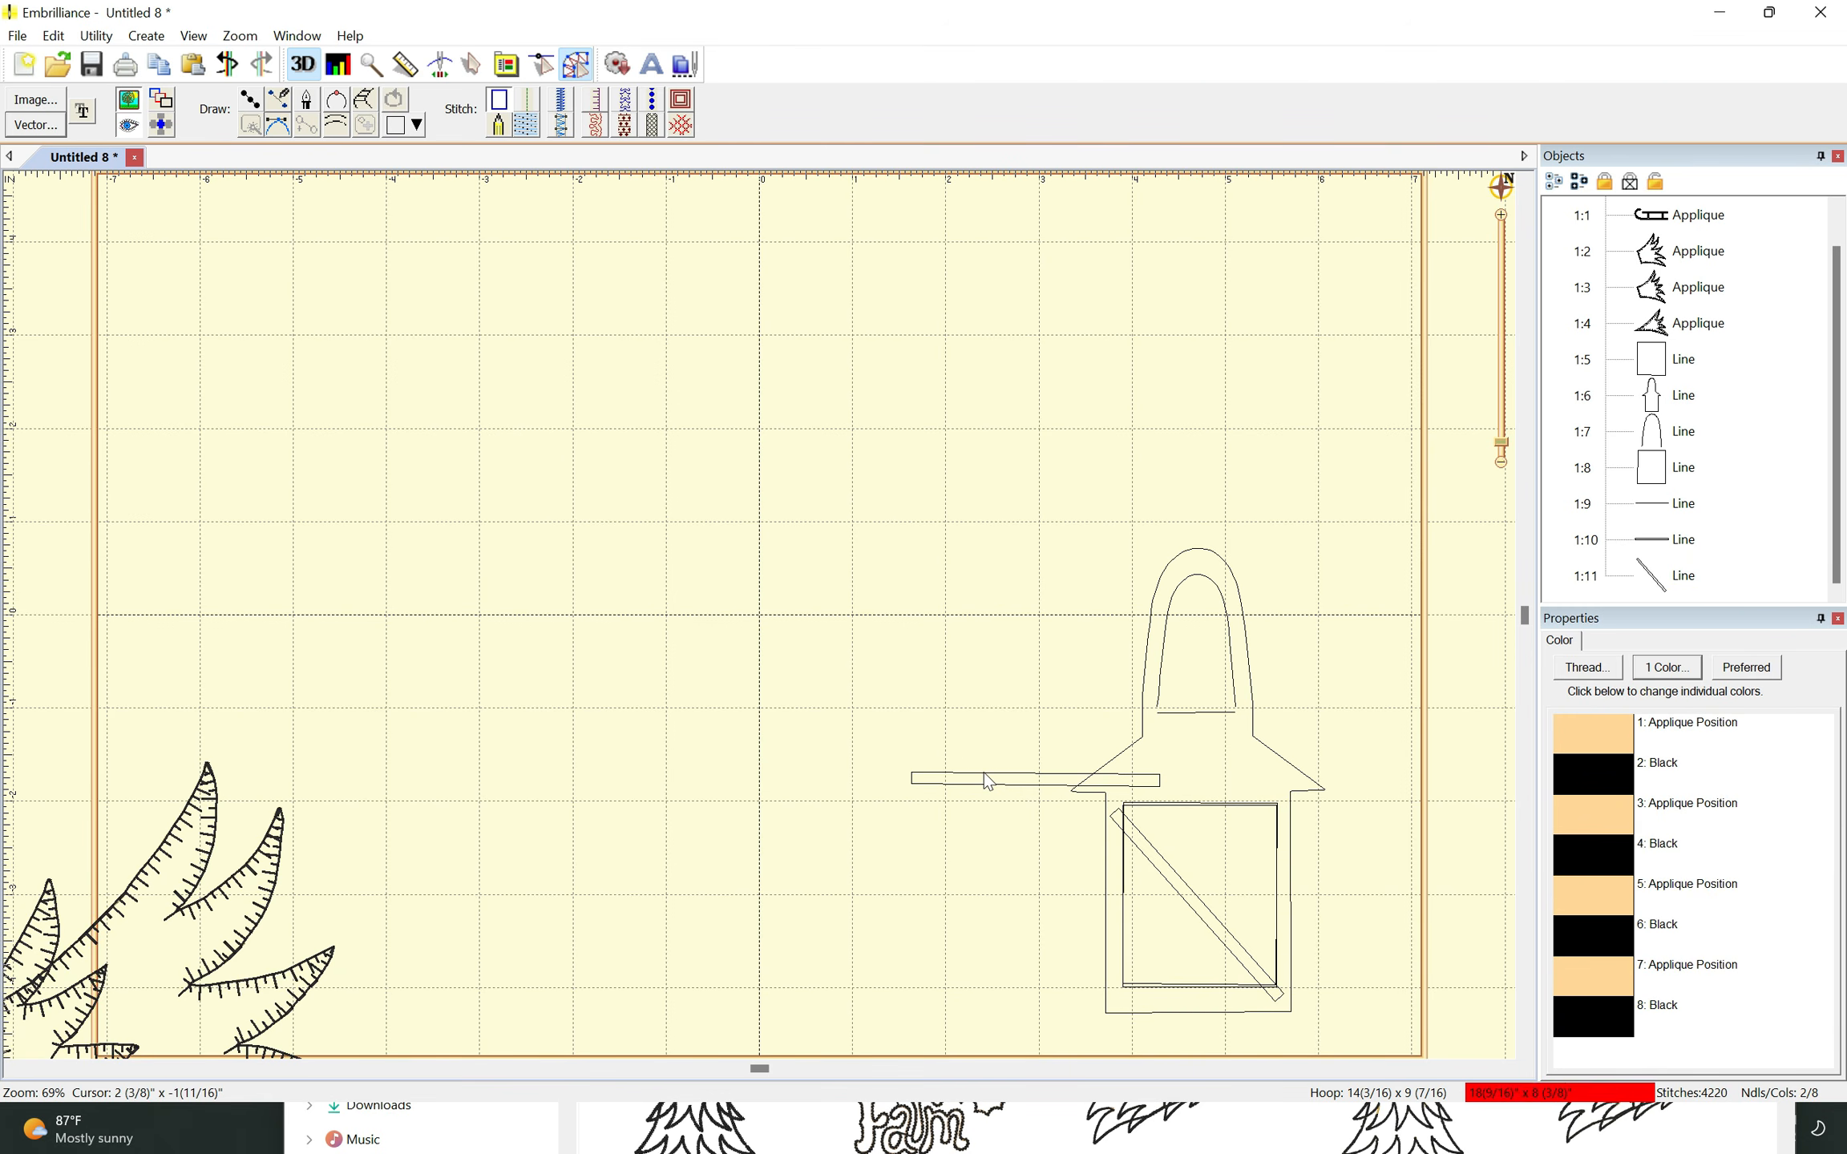
{"action": "left_click", "coordinate": [986, 777]}
{"action": "left_click_drag", "start_coordinate": [1170, 762], "coordinate": [1098, 656]}
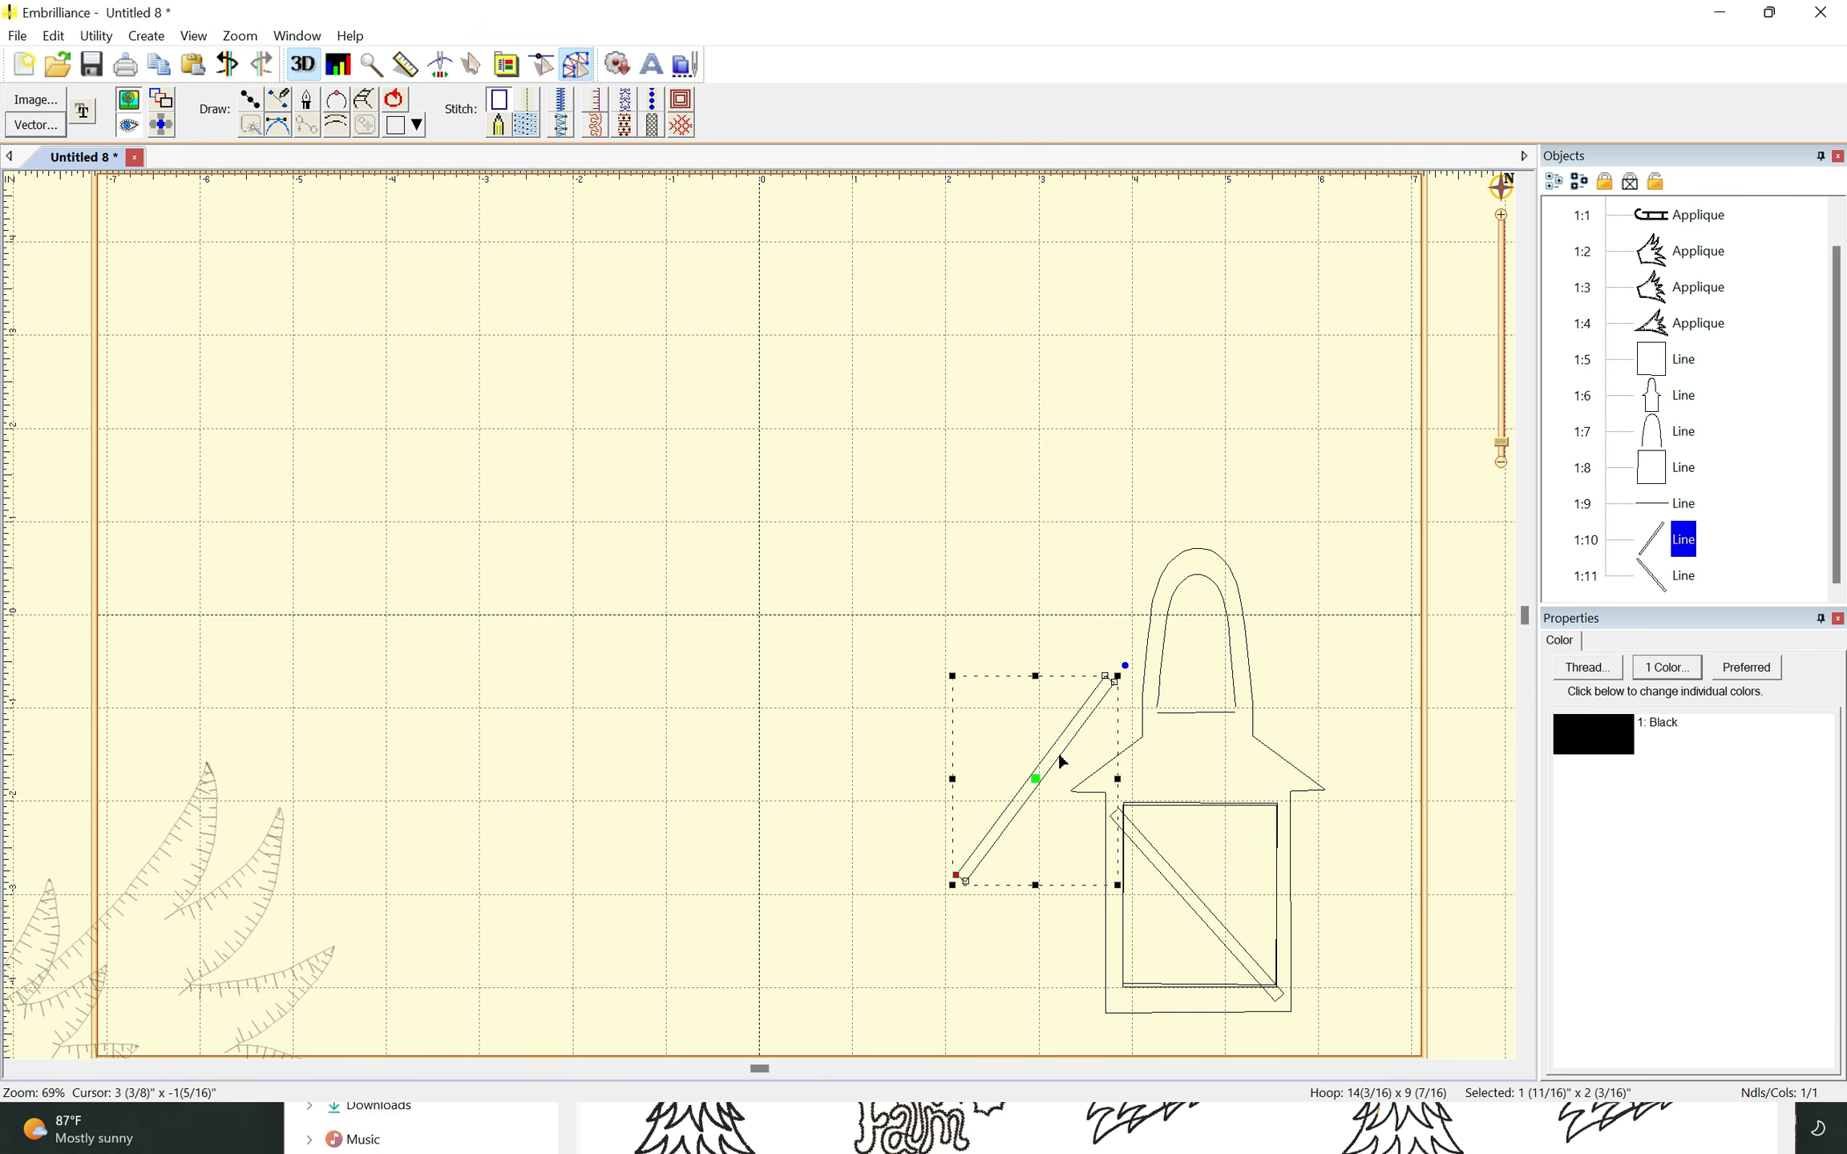
{"action": "left_click_drag", "start_coordinate": [1036, 783], "coordinate": [1204, 900]}
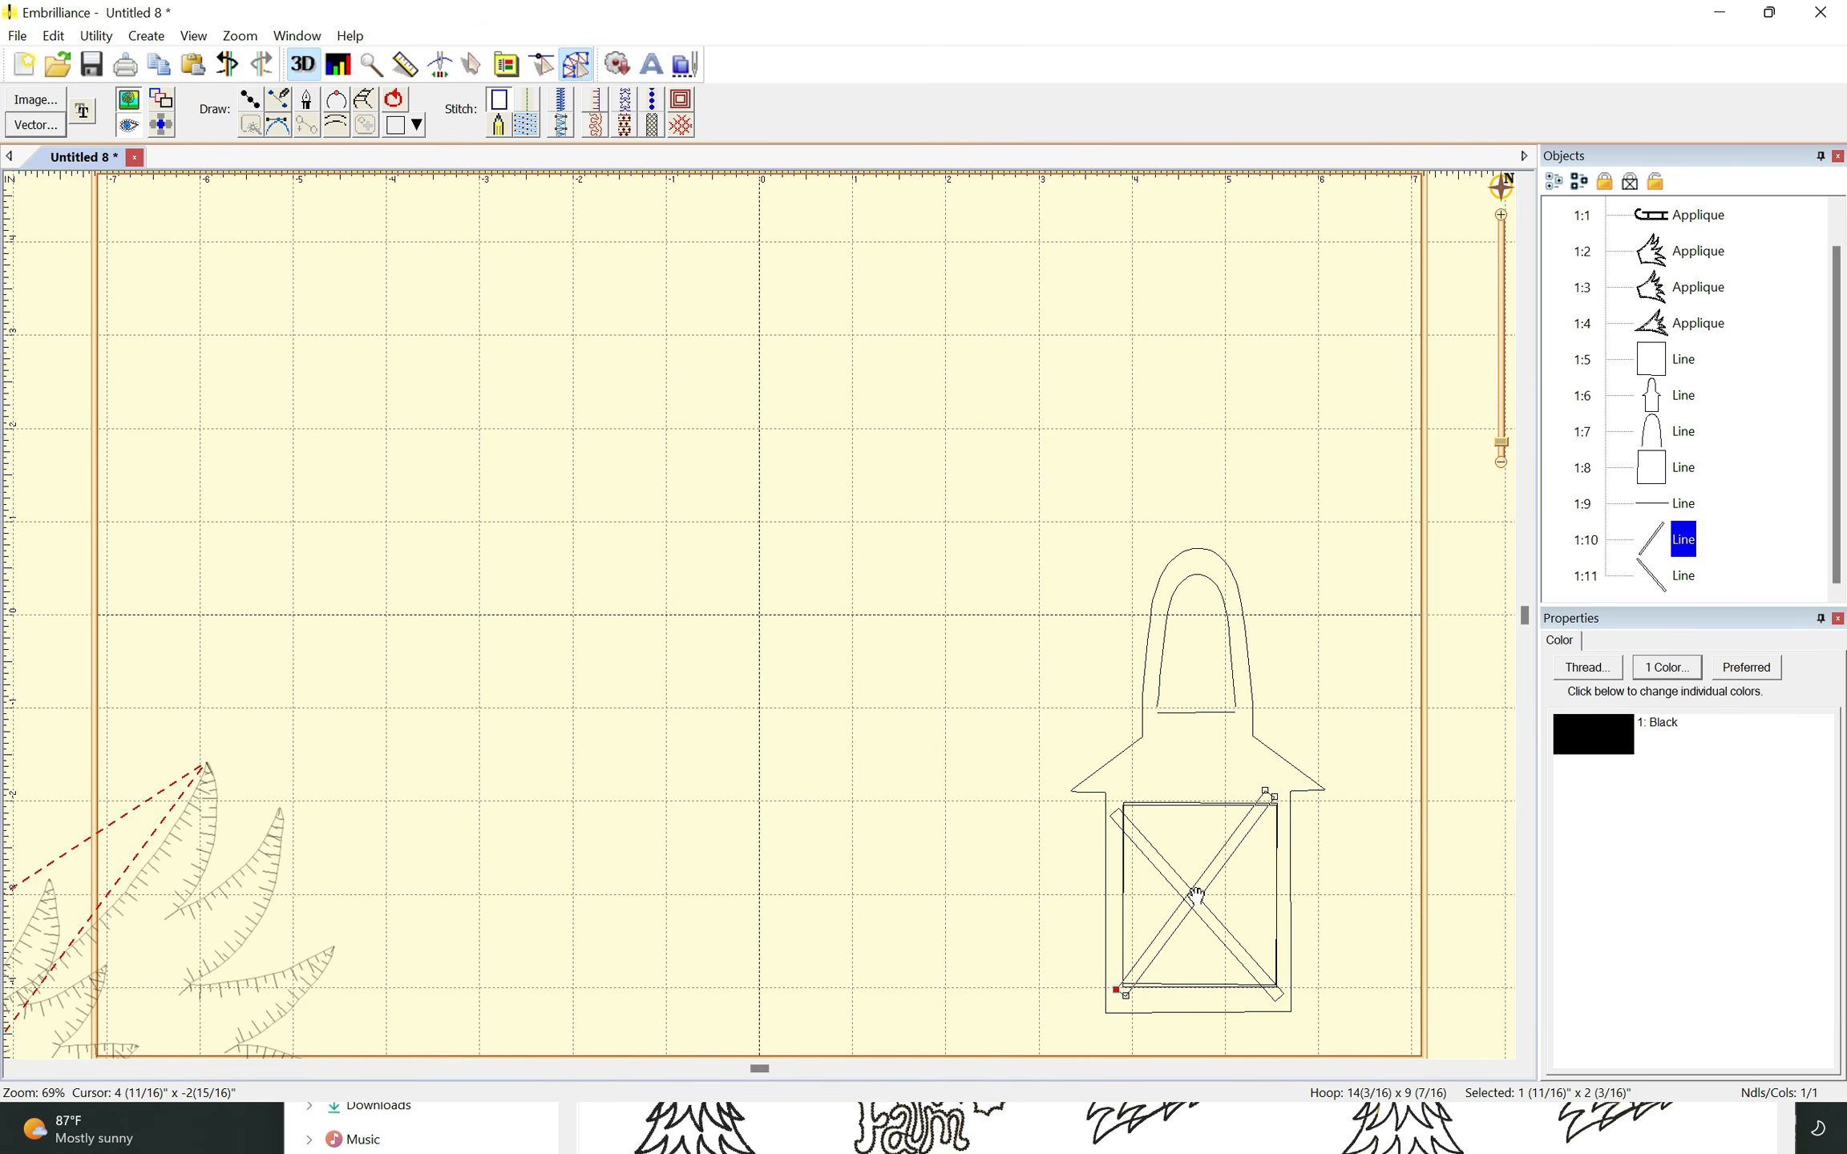
{"action": "left_click_drag", "start_coordinate": [1286, 780], "coordinate": [1289, 793]}
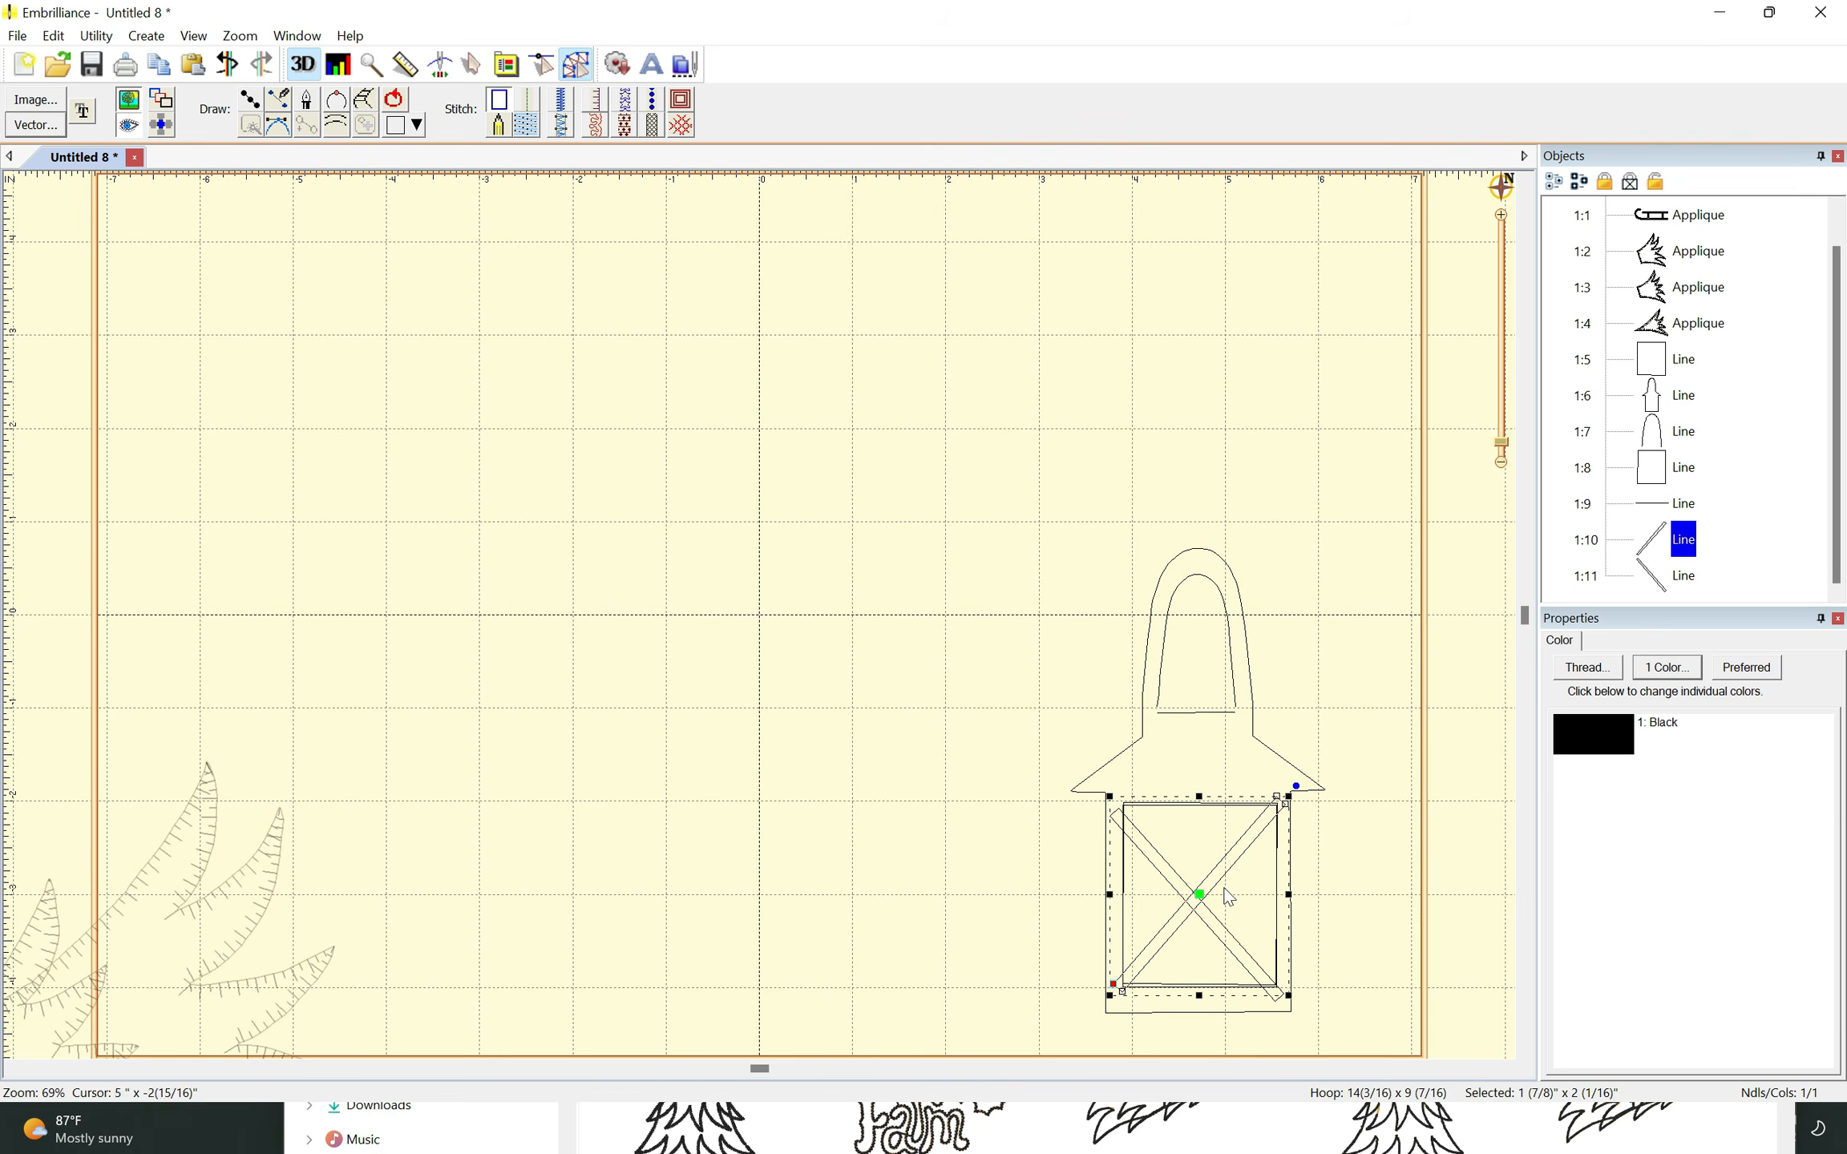
{"action": "left_click", "coordinate": [1384, 828]}
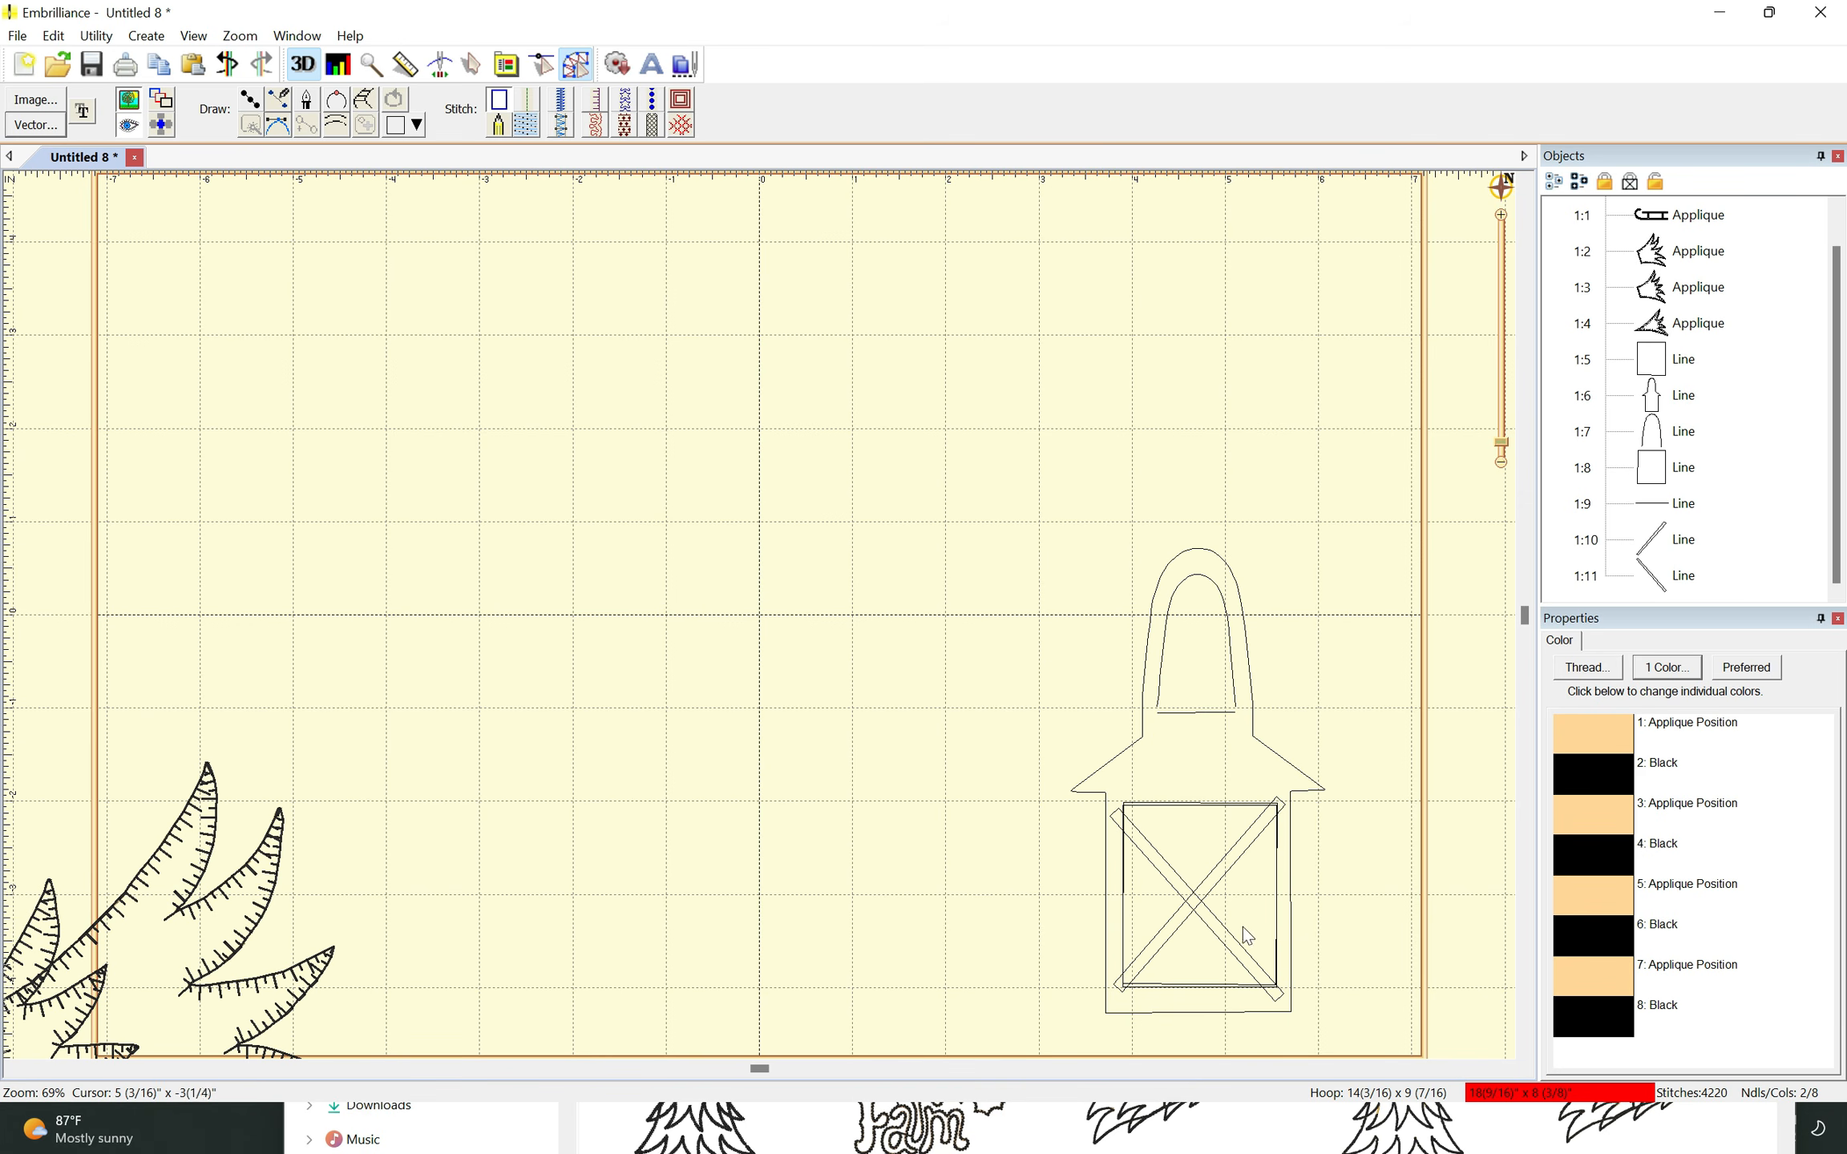
- Nudge the short horizontal line up to meet the ends of the lantern's handle arch
{"action": "left_click", "coordinate": [1199, 712]}
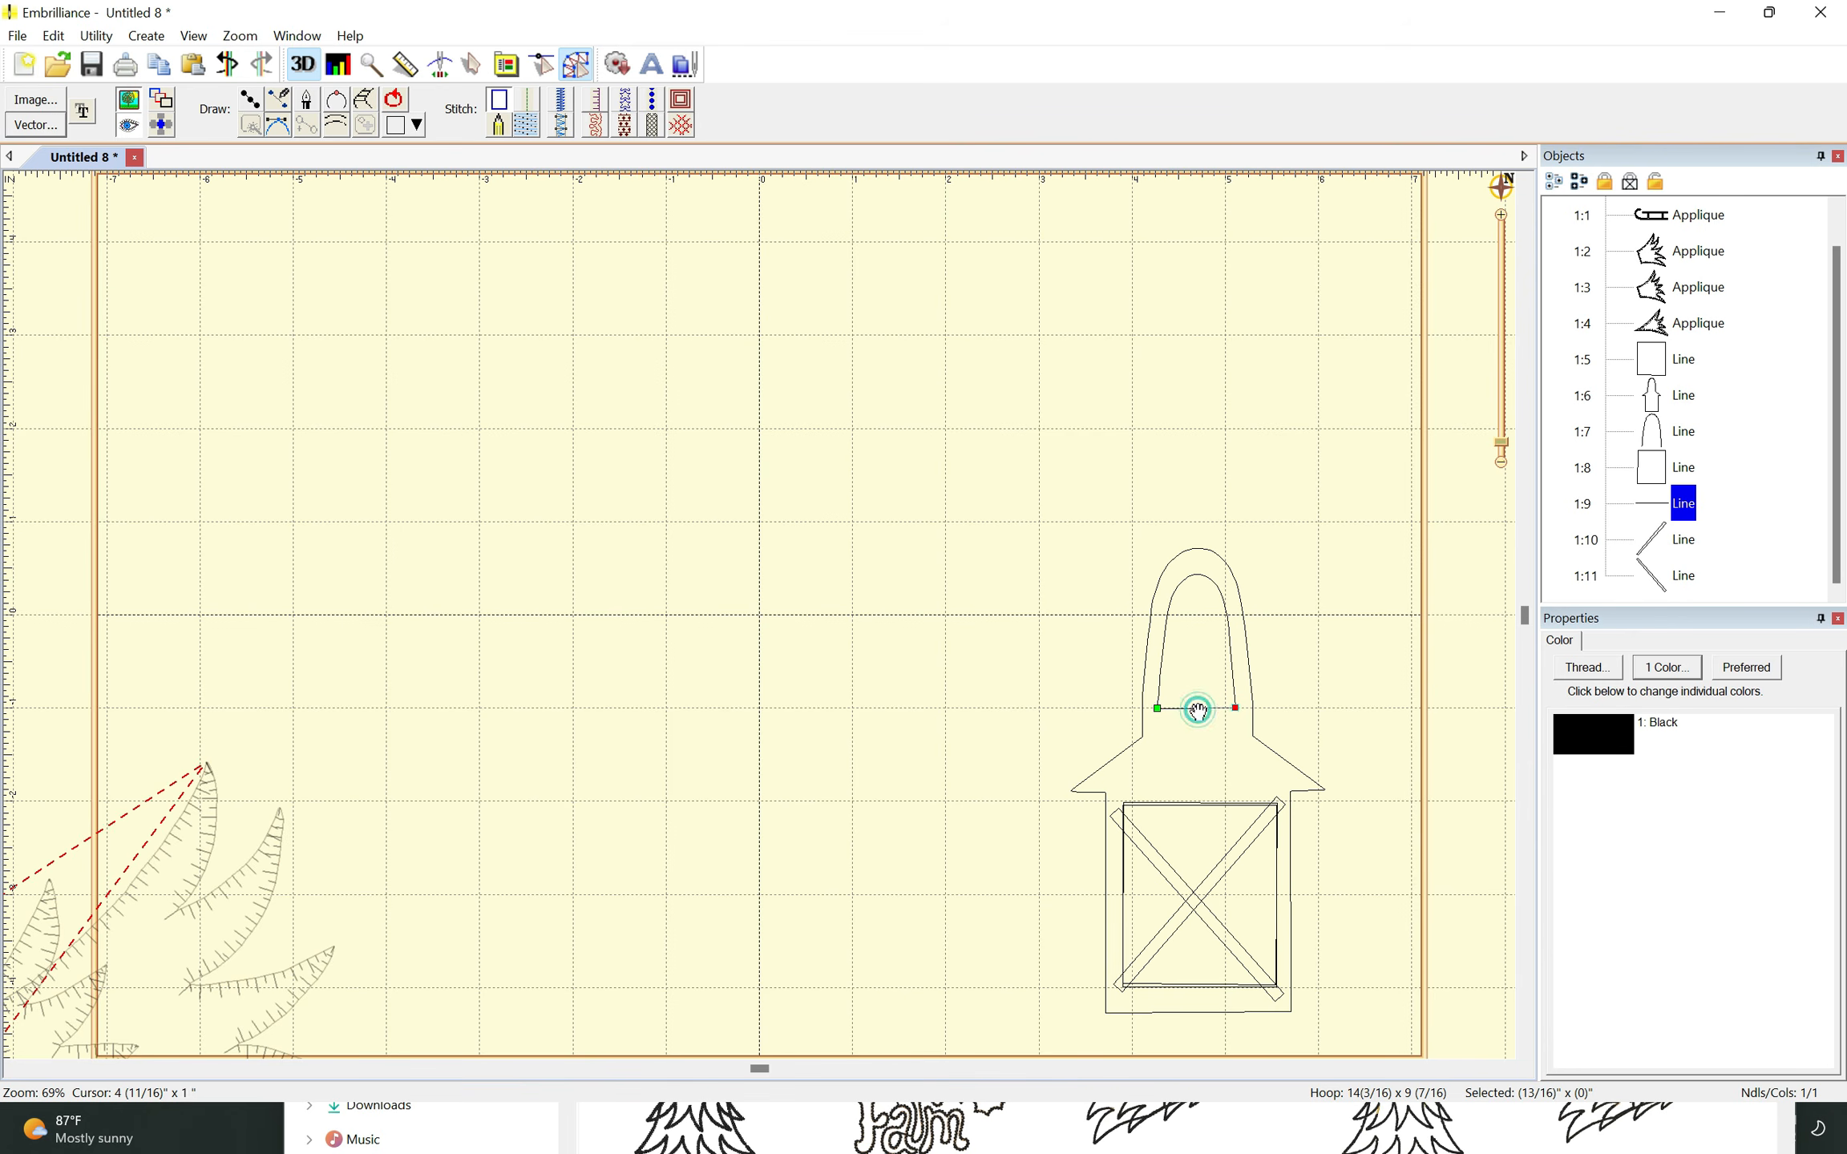
{"action": "left_click", "coordinate": [1223, 741]}
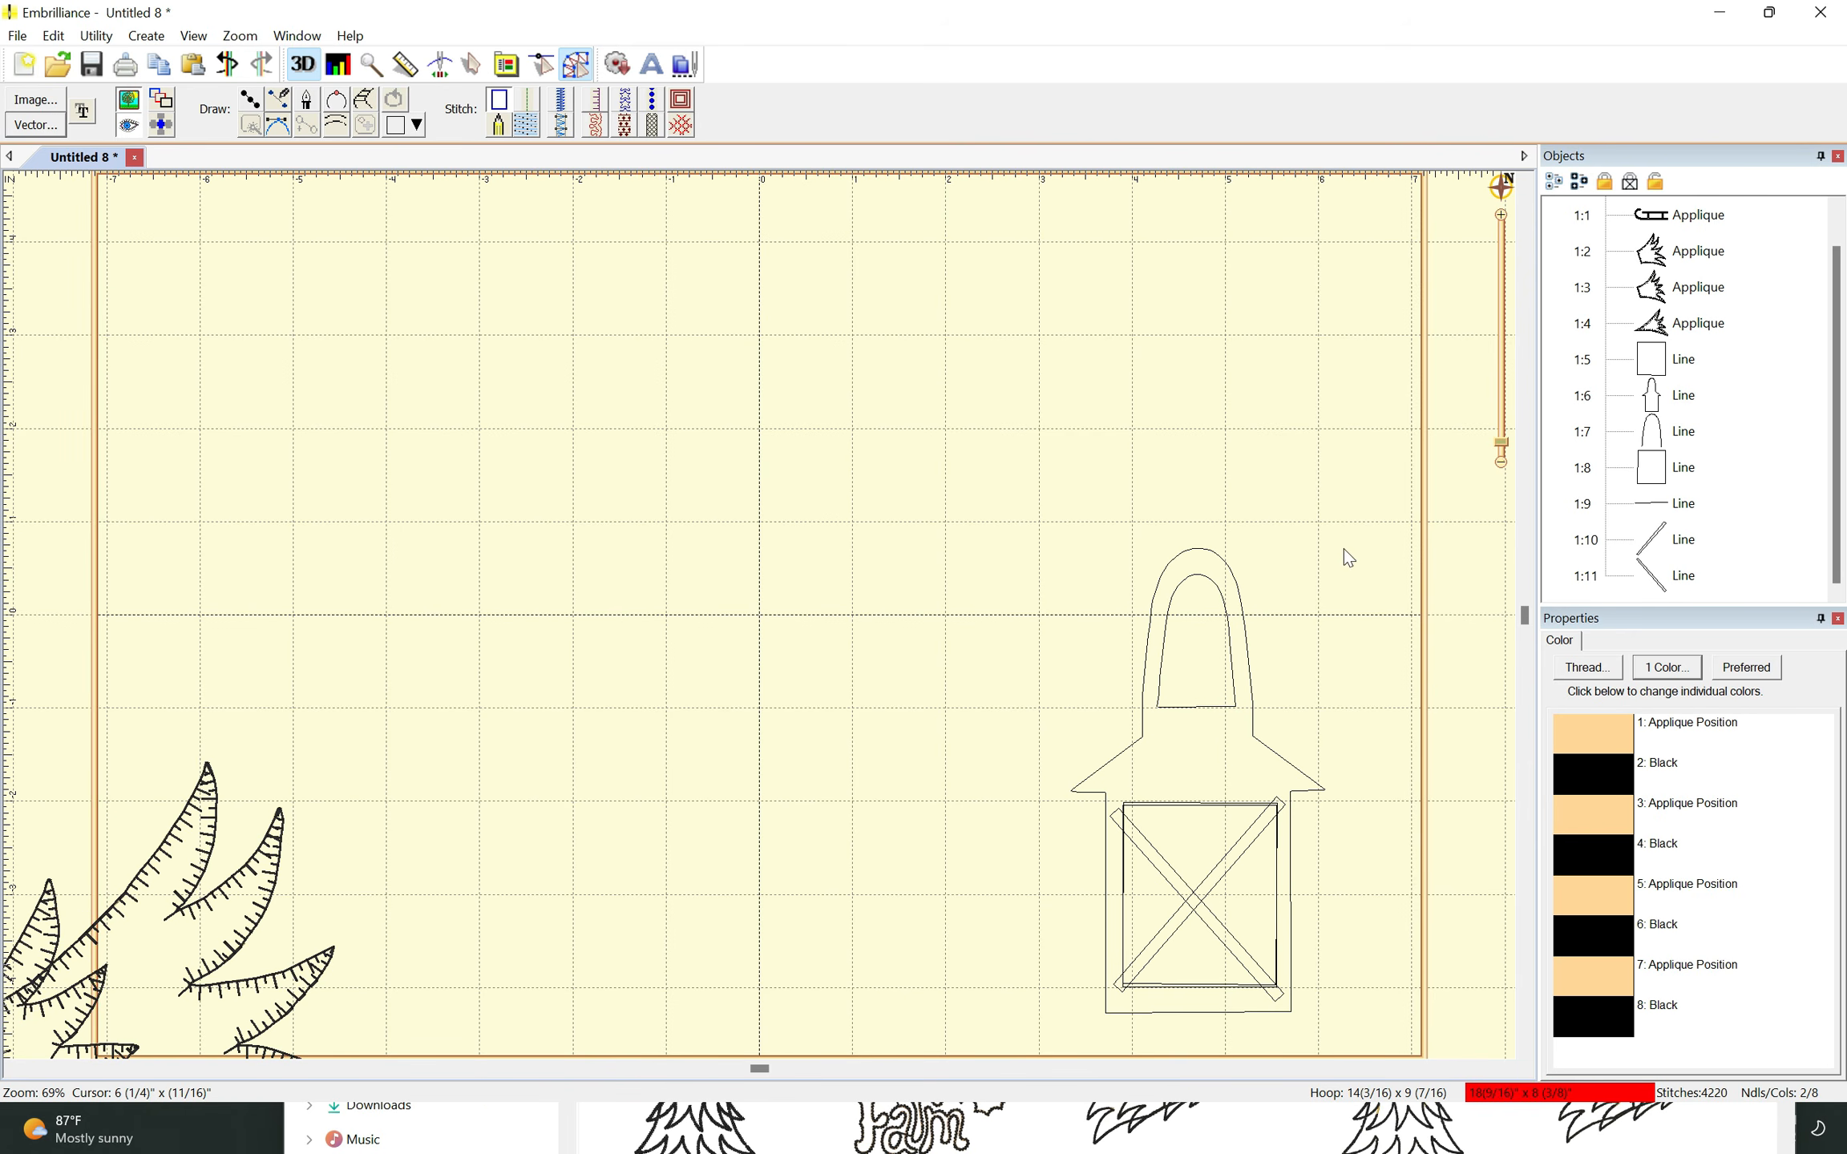
- Move both diagonal bars up in the stitching order to directly follow the first lantern square
{"action": "left_click", "coordinate": [1675, 541]}
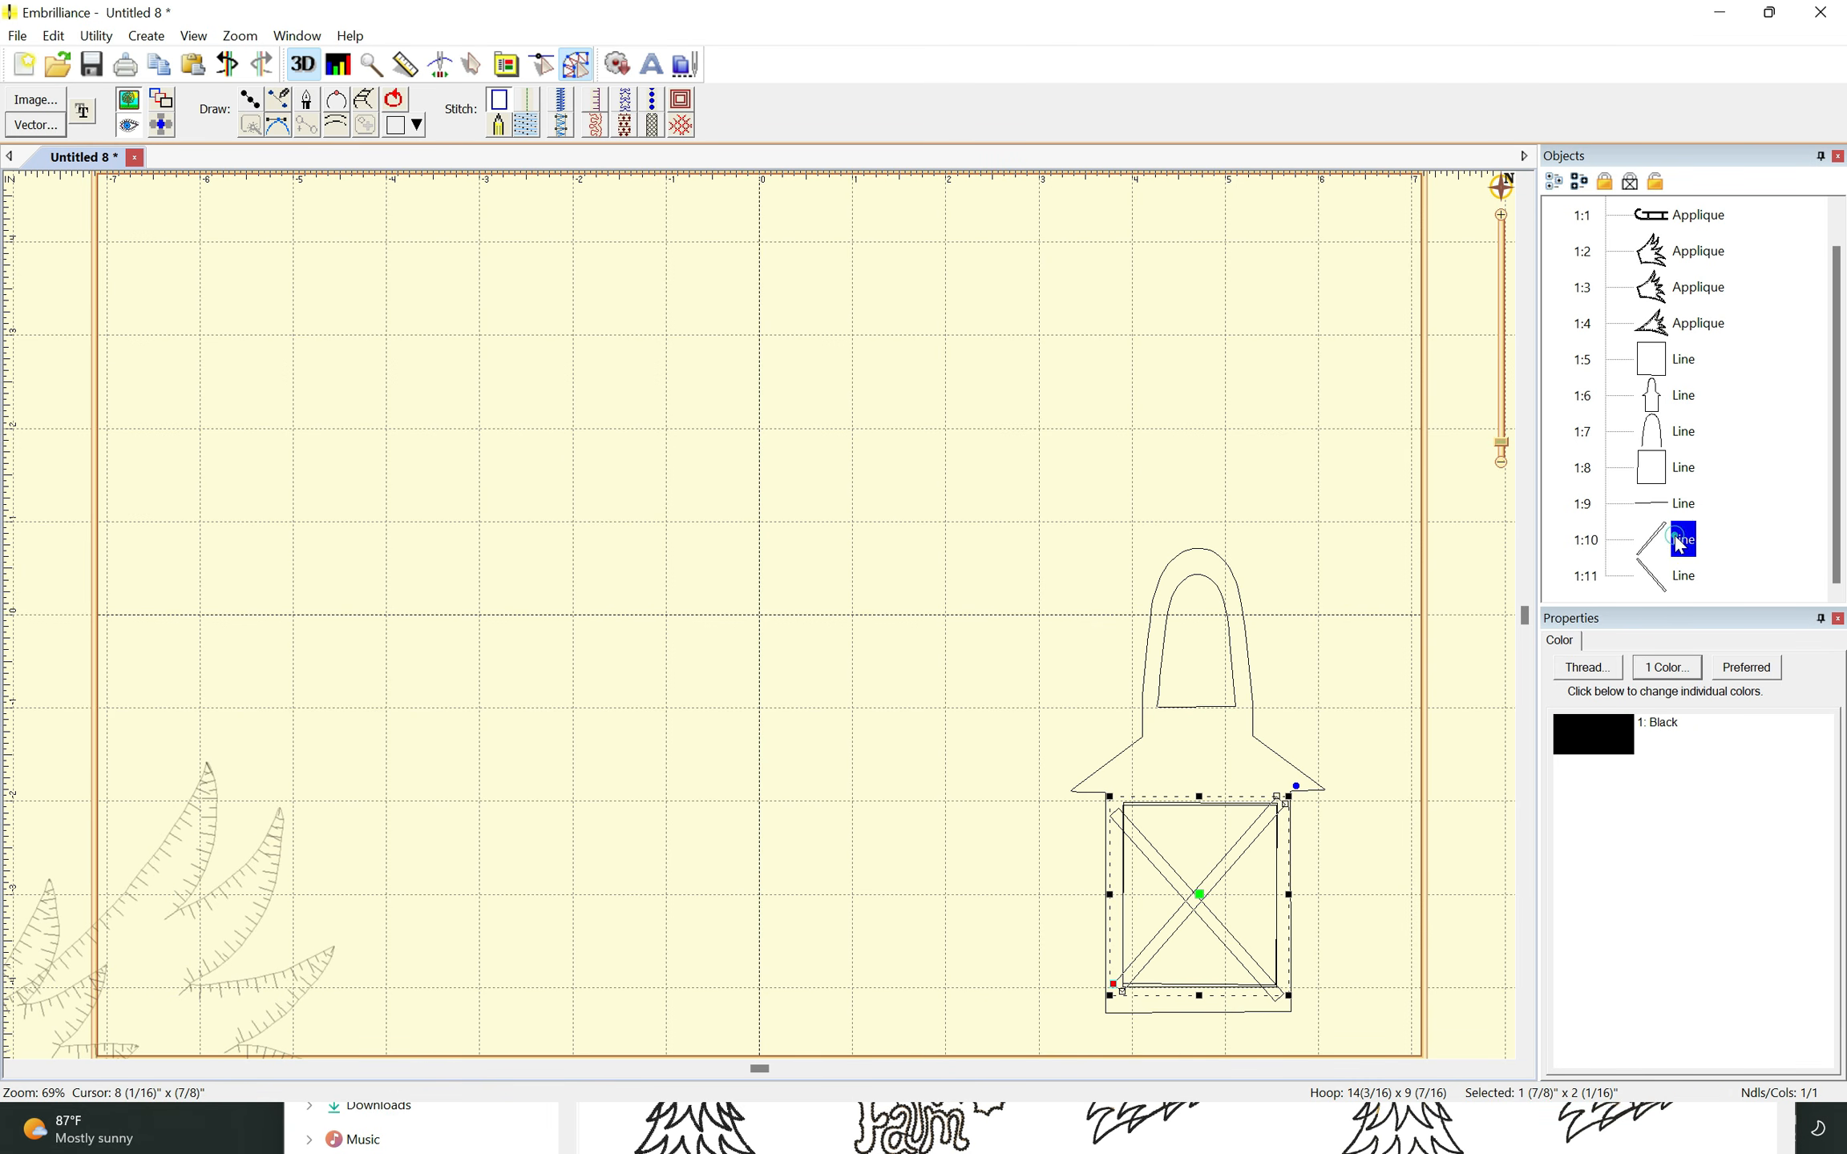
{"action": "left_click", "coordinate": [1687, 578], "text": "ctrl"}
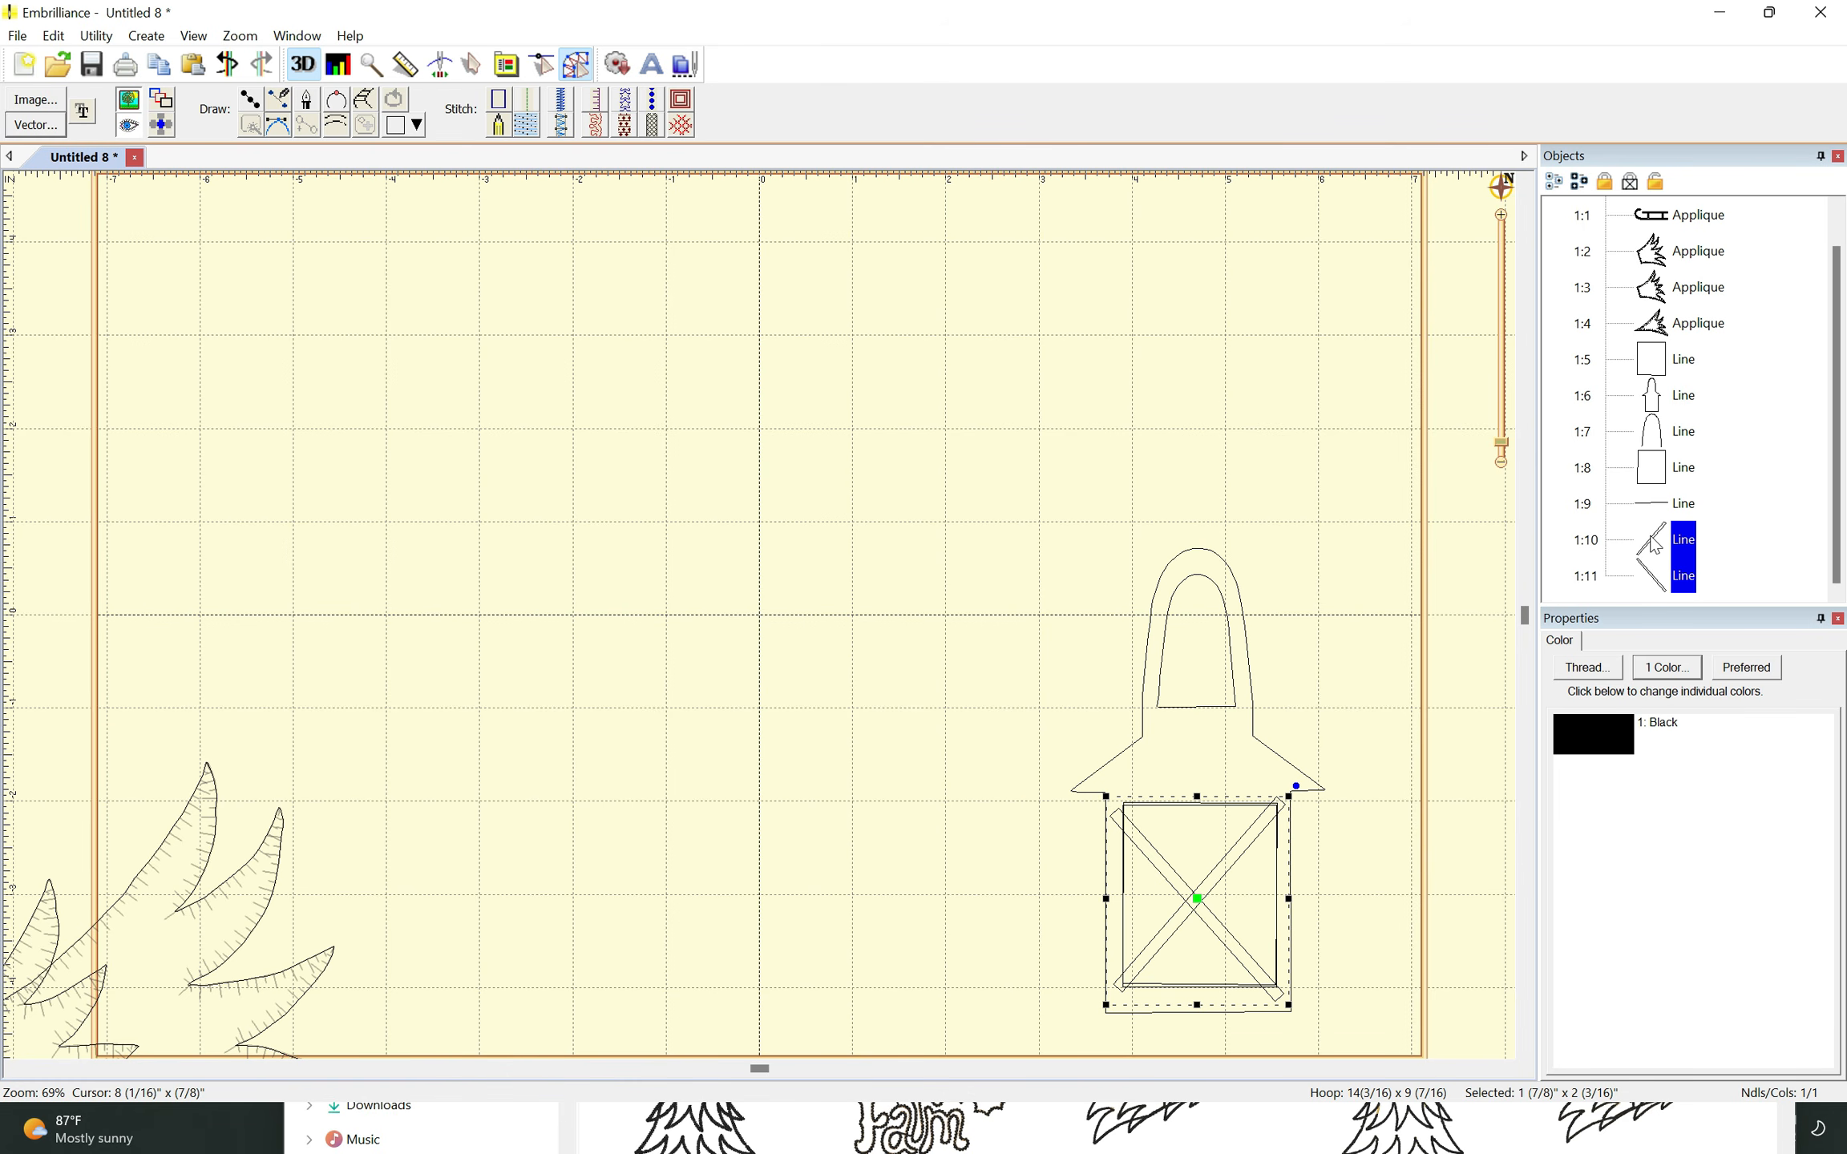
{"action": "left_click_drag", "start_coordinate": [1654, 545], "coordinate": [1633, 367]}
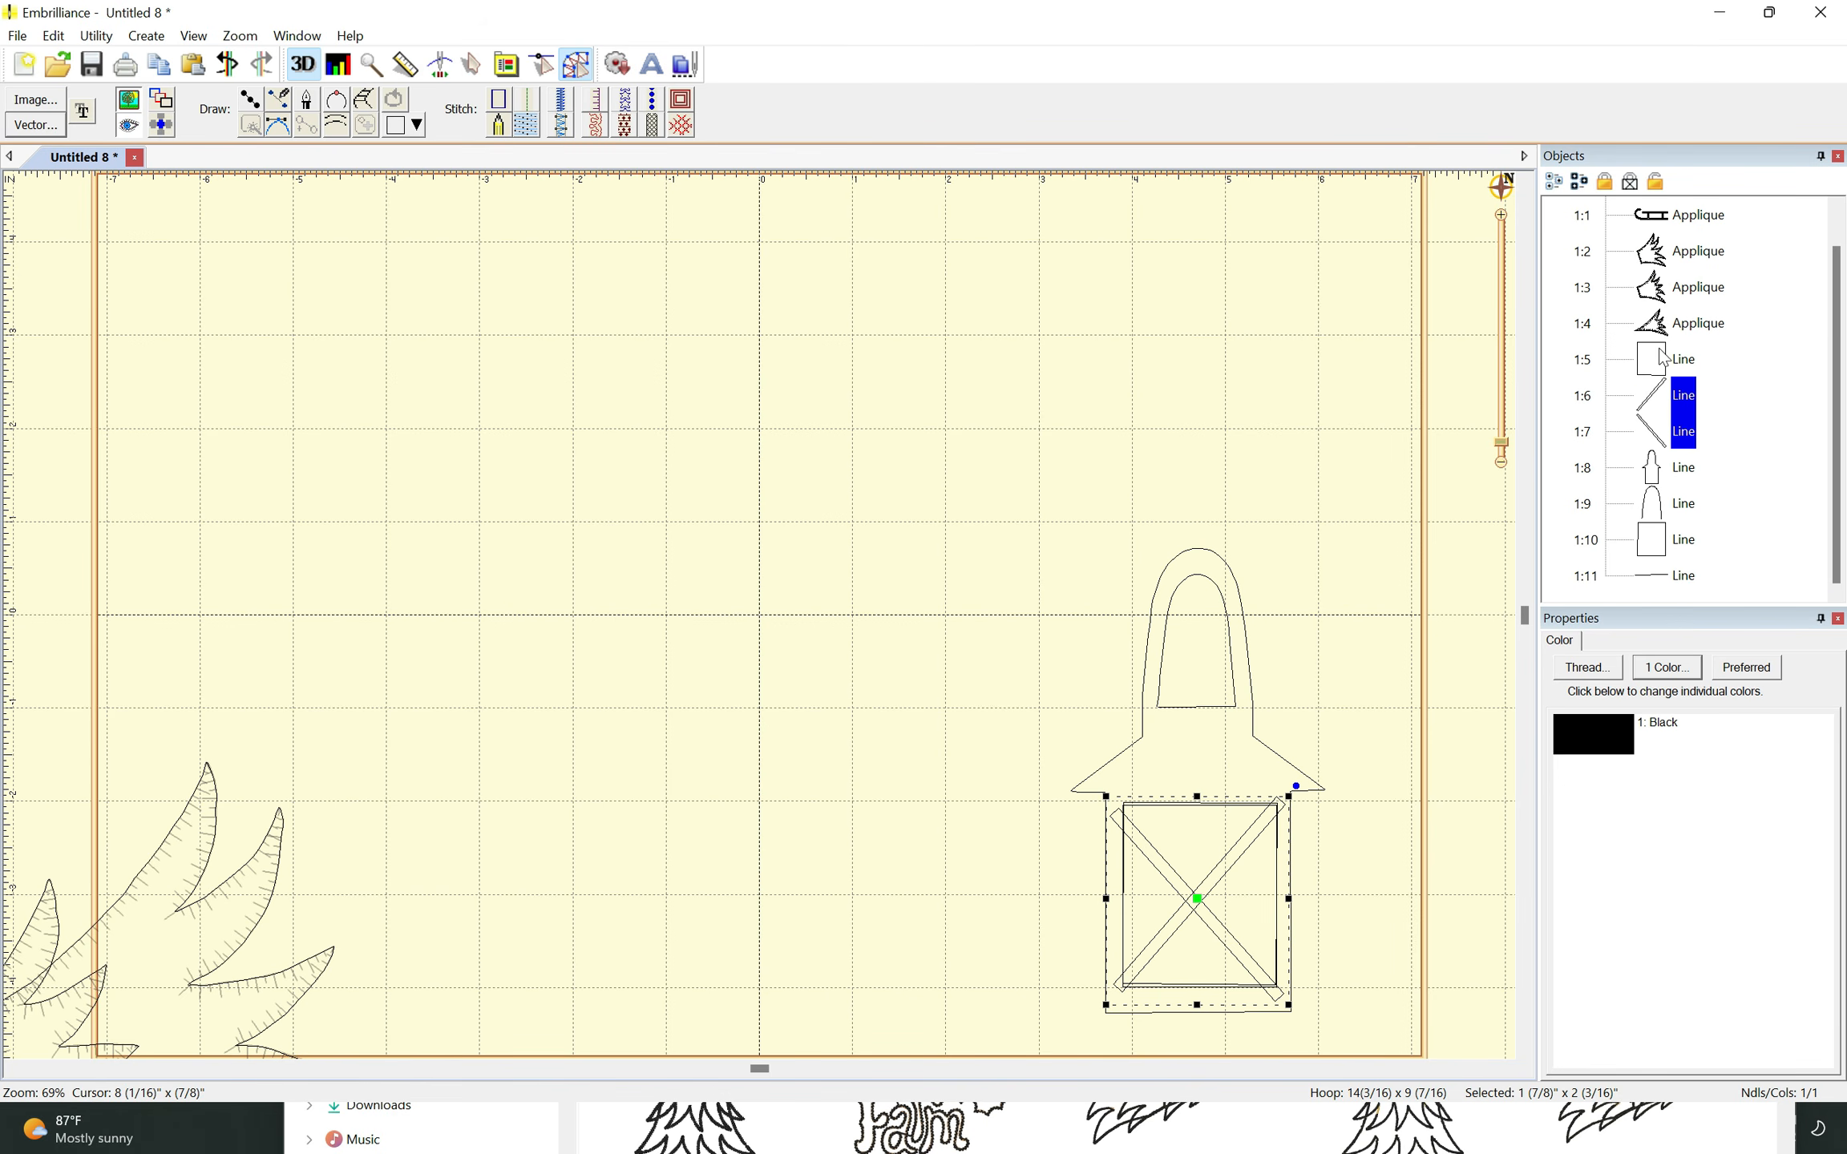
- Check each lantern line's place in the stitching order and move the handle arch's base line ahead of the second square
{"action": "left_click", "coordinate": [1687, 368]}
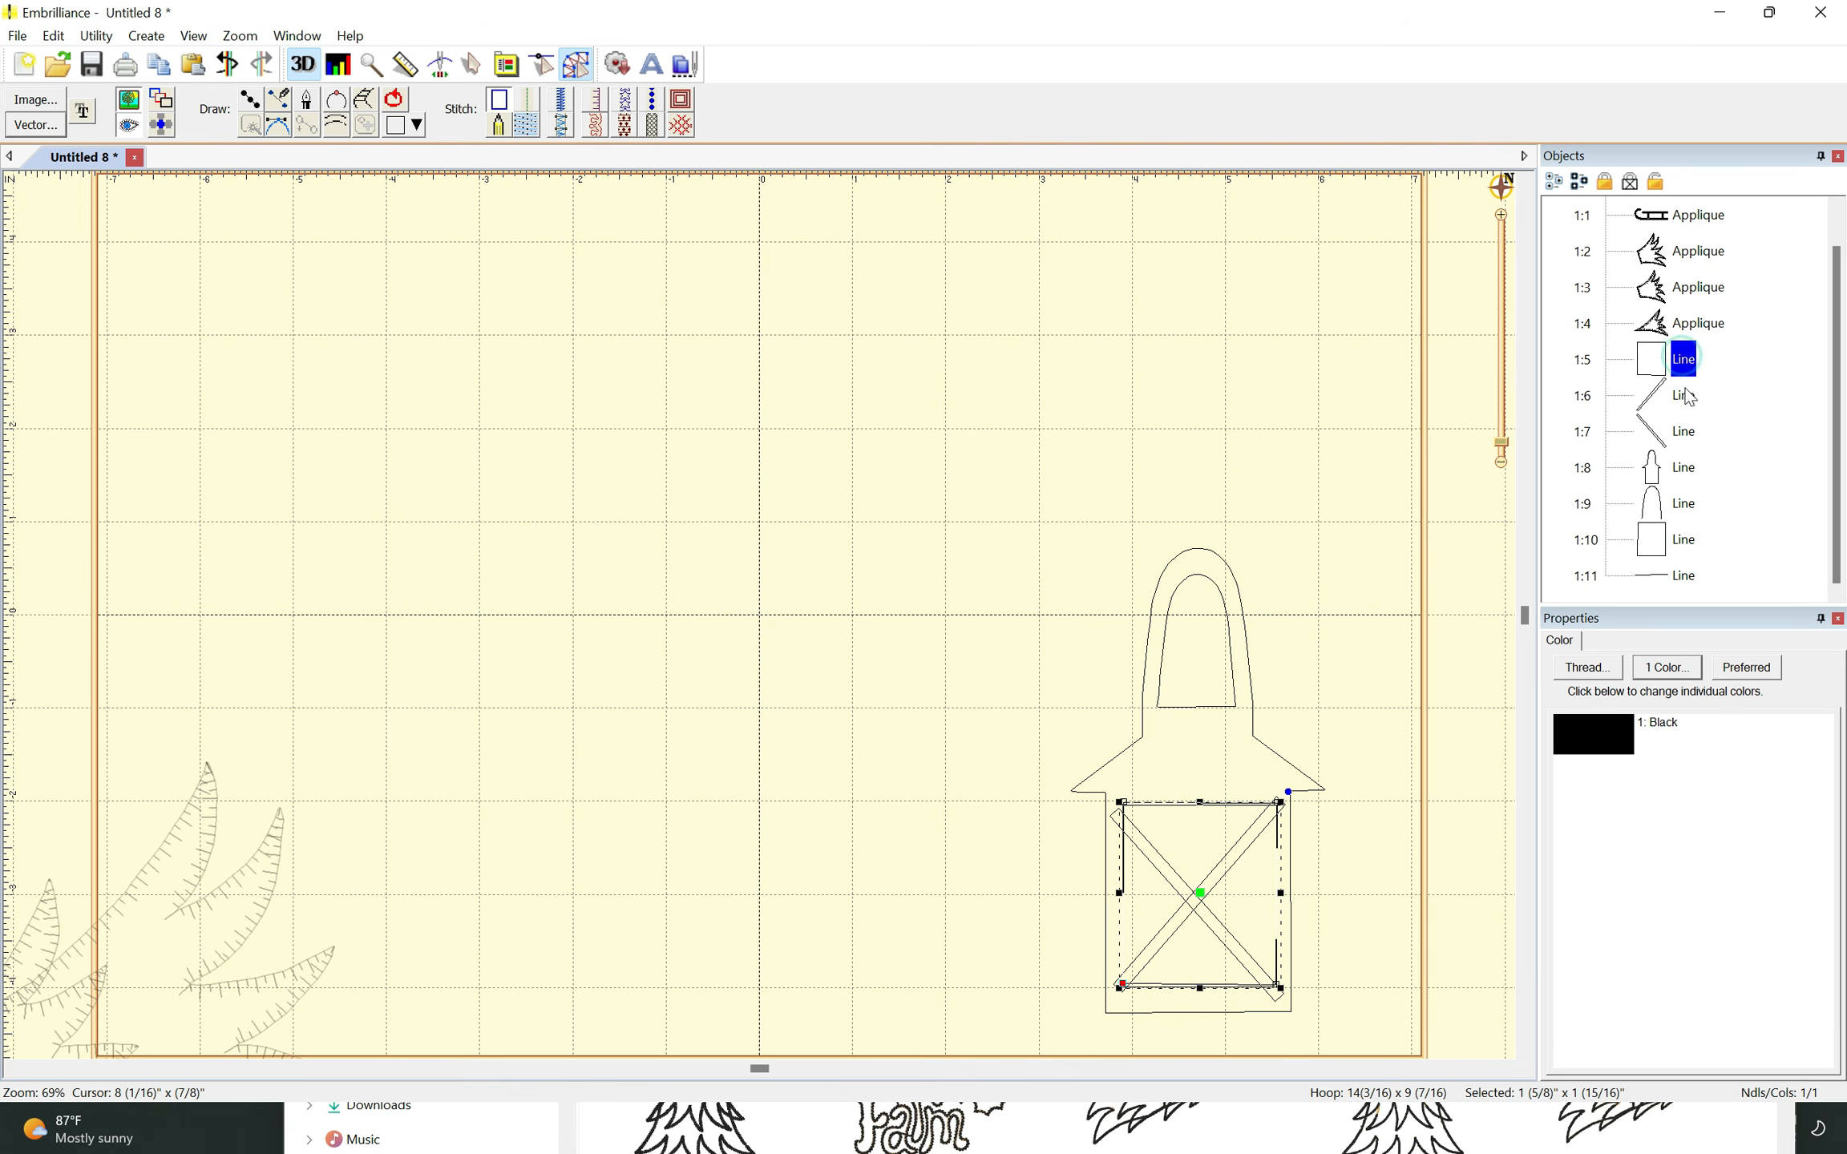
{"action": "left_click", "coordinate": [1683, 431]}
{"action": "left_click", "coordinate": [1685, 472]}
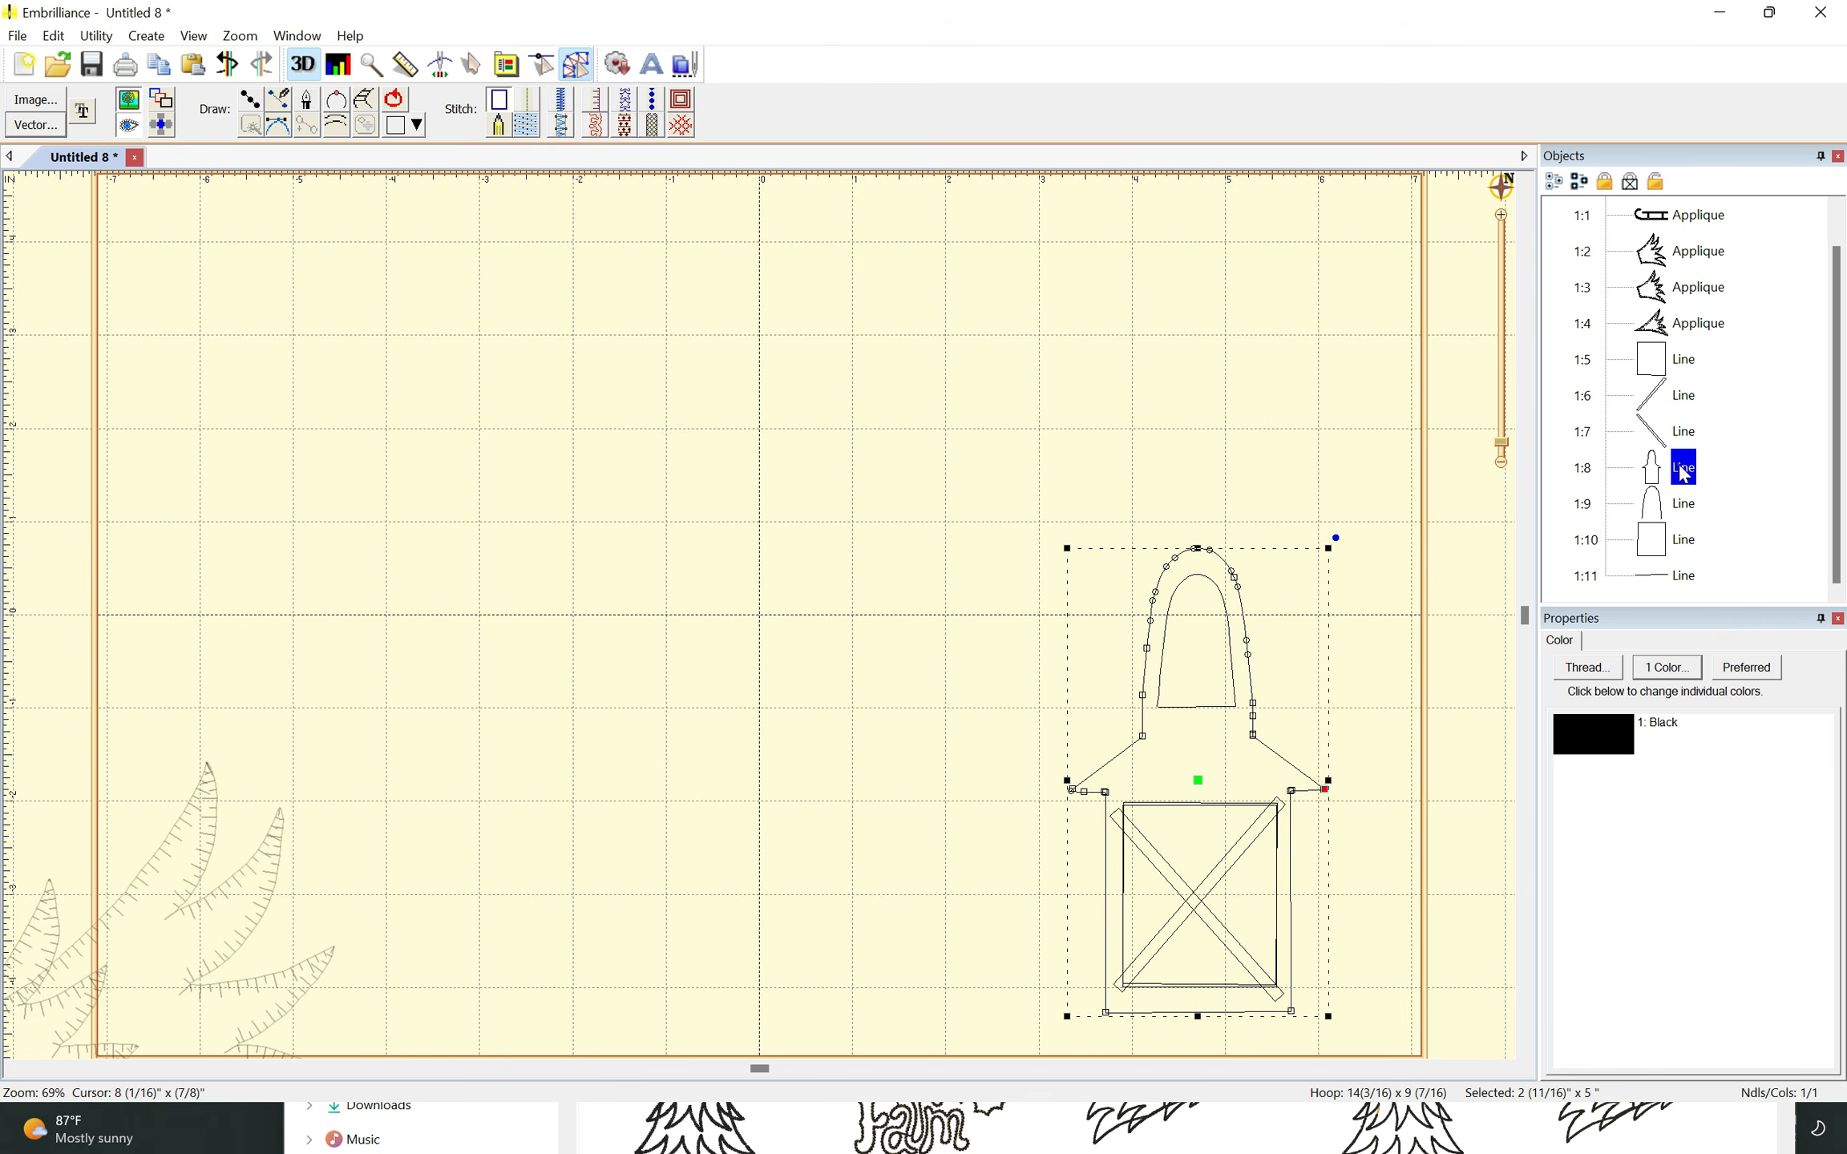
{"action": "left_click", "coordinate": [1683, 509]}
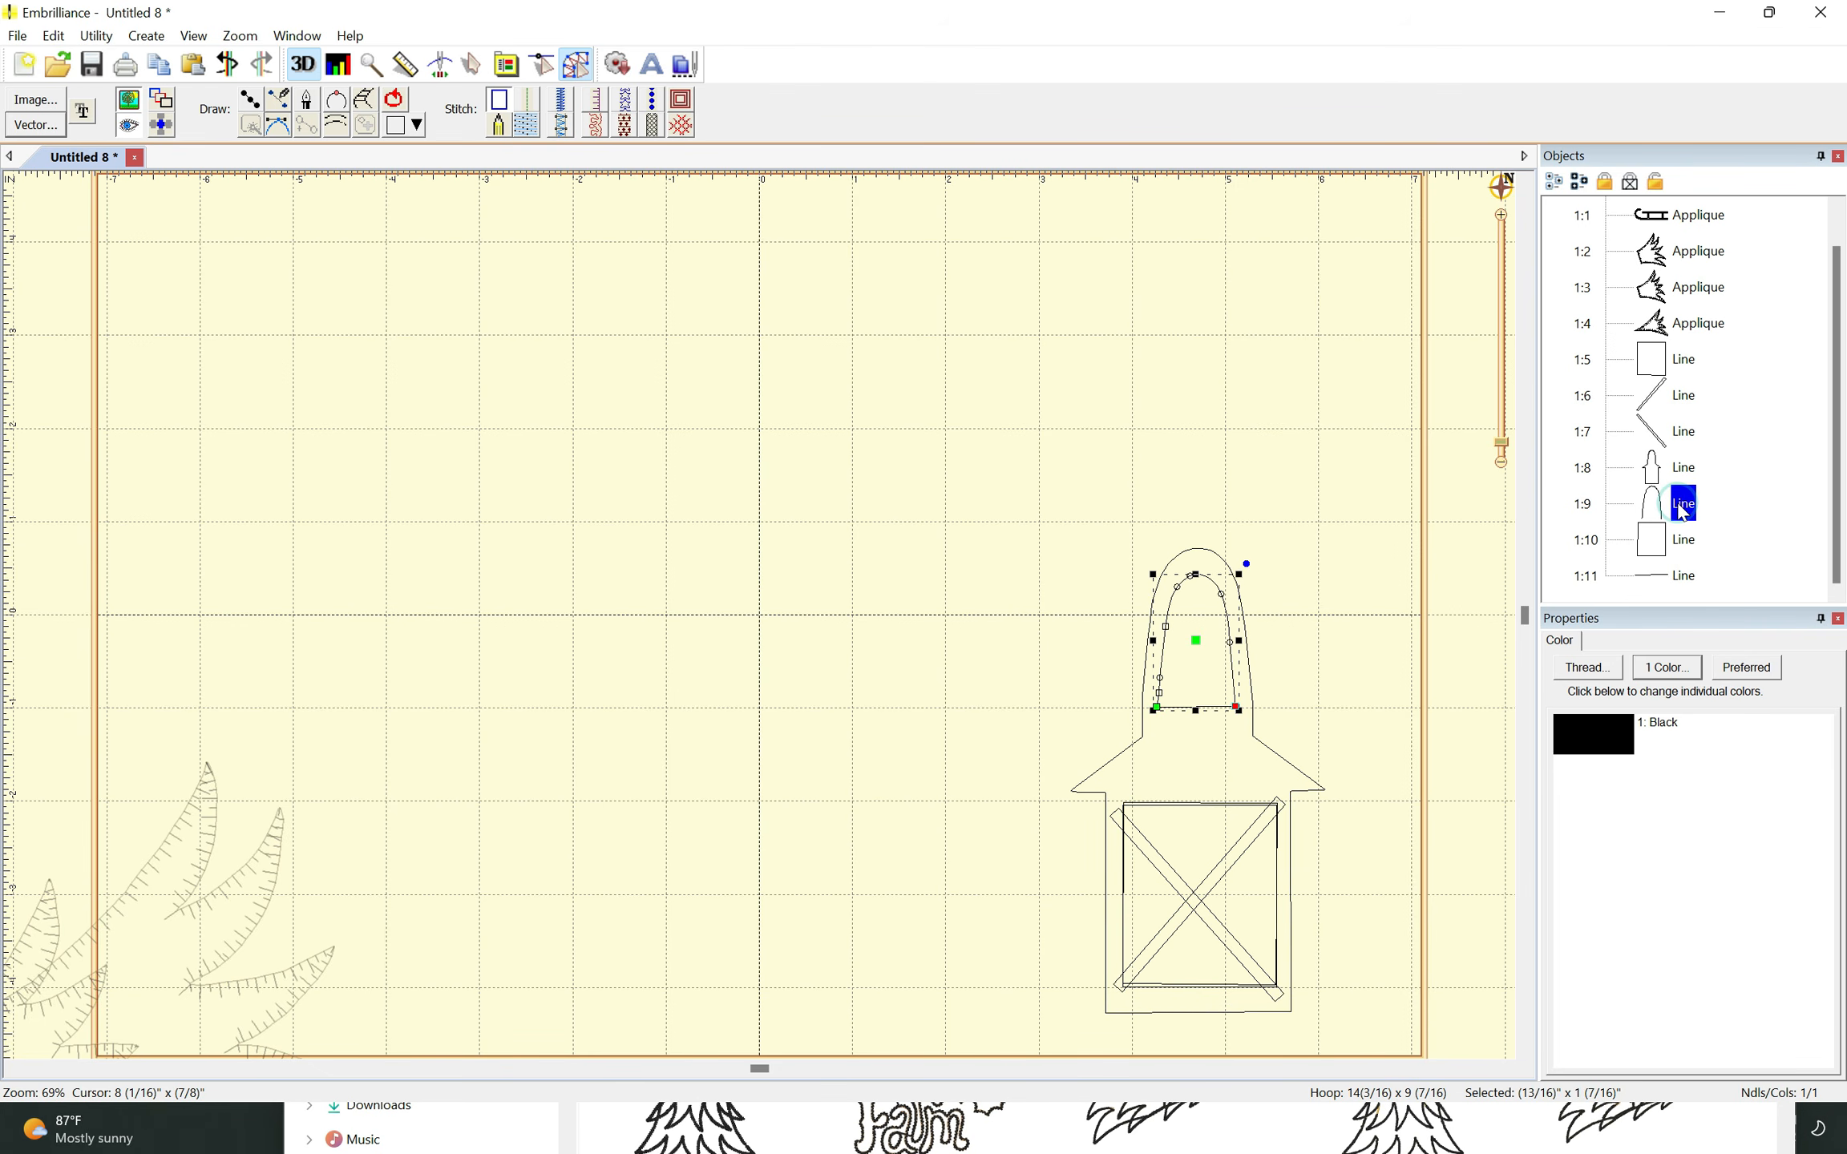
{"action": "left_click", "coordinate": [1687, 543]}
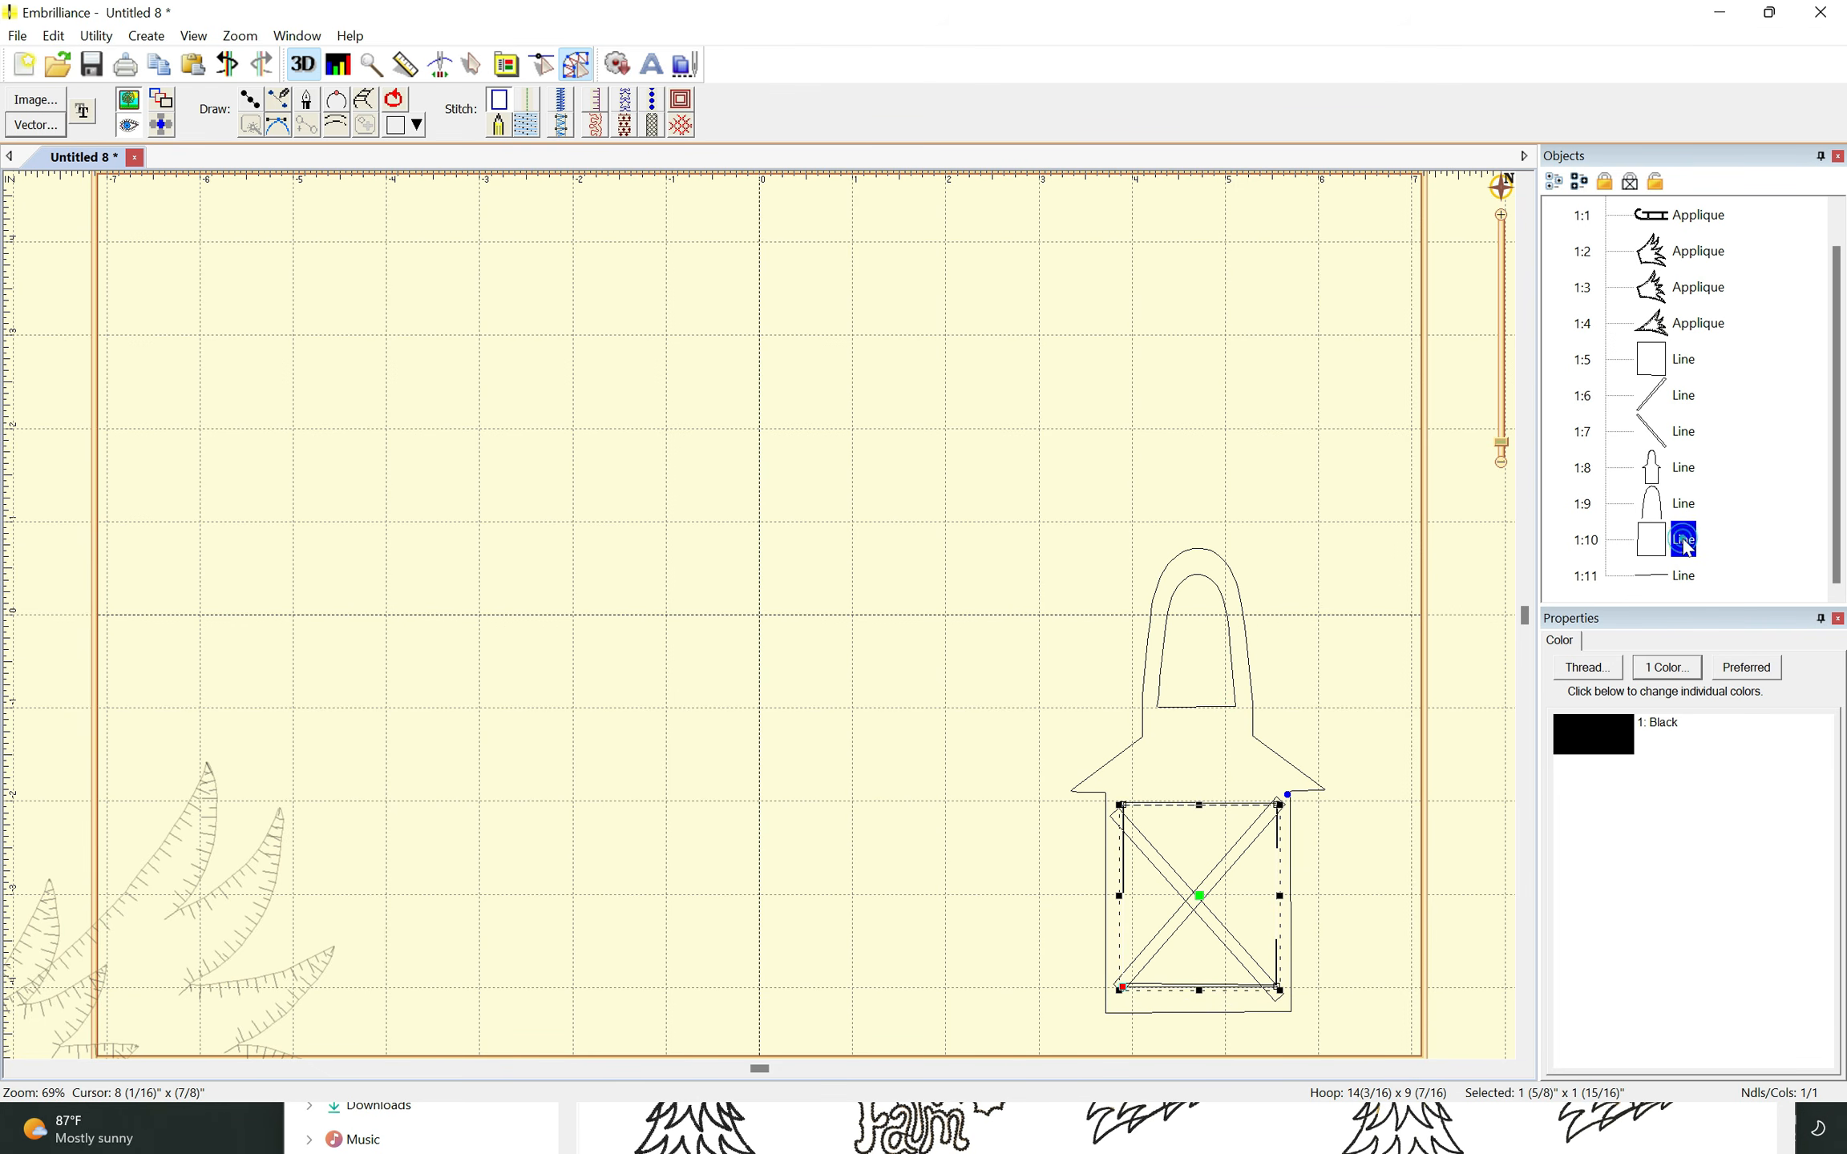
{"action": "left_click", "coordinate": [1685, 582]}
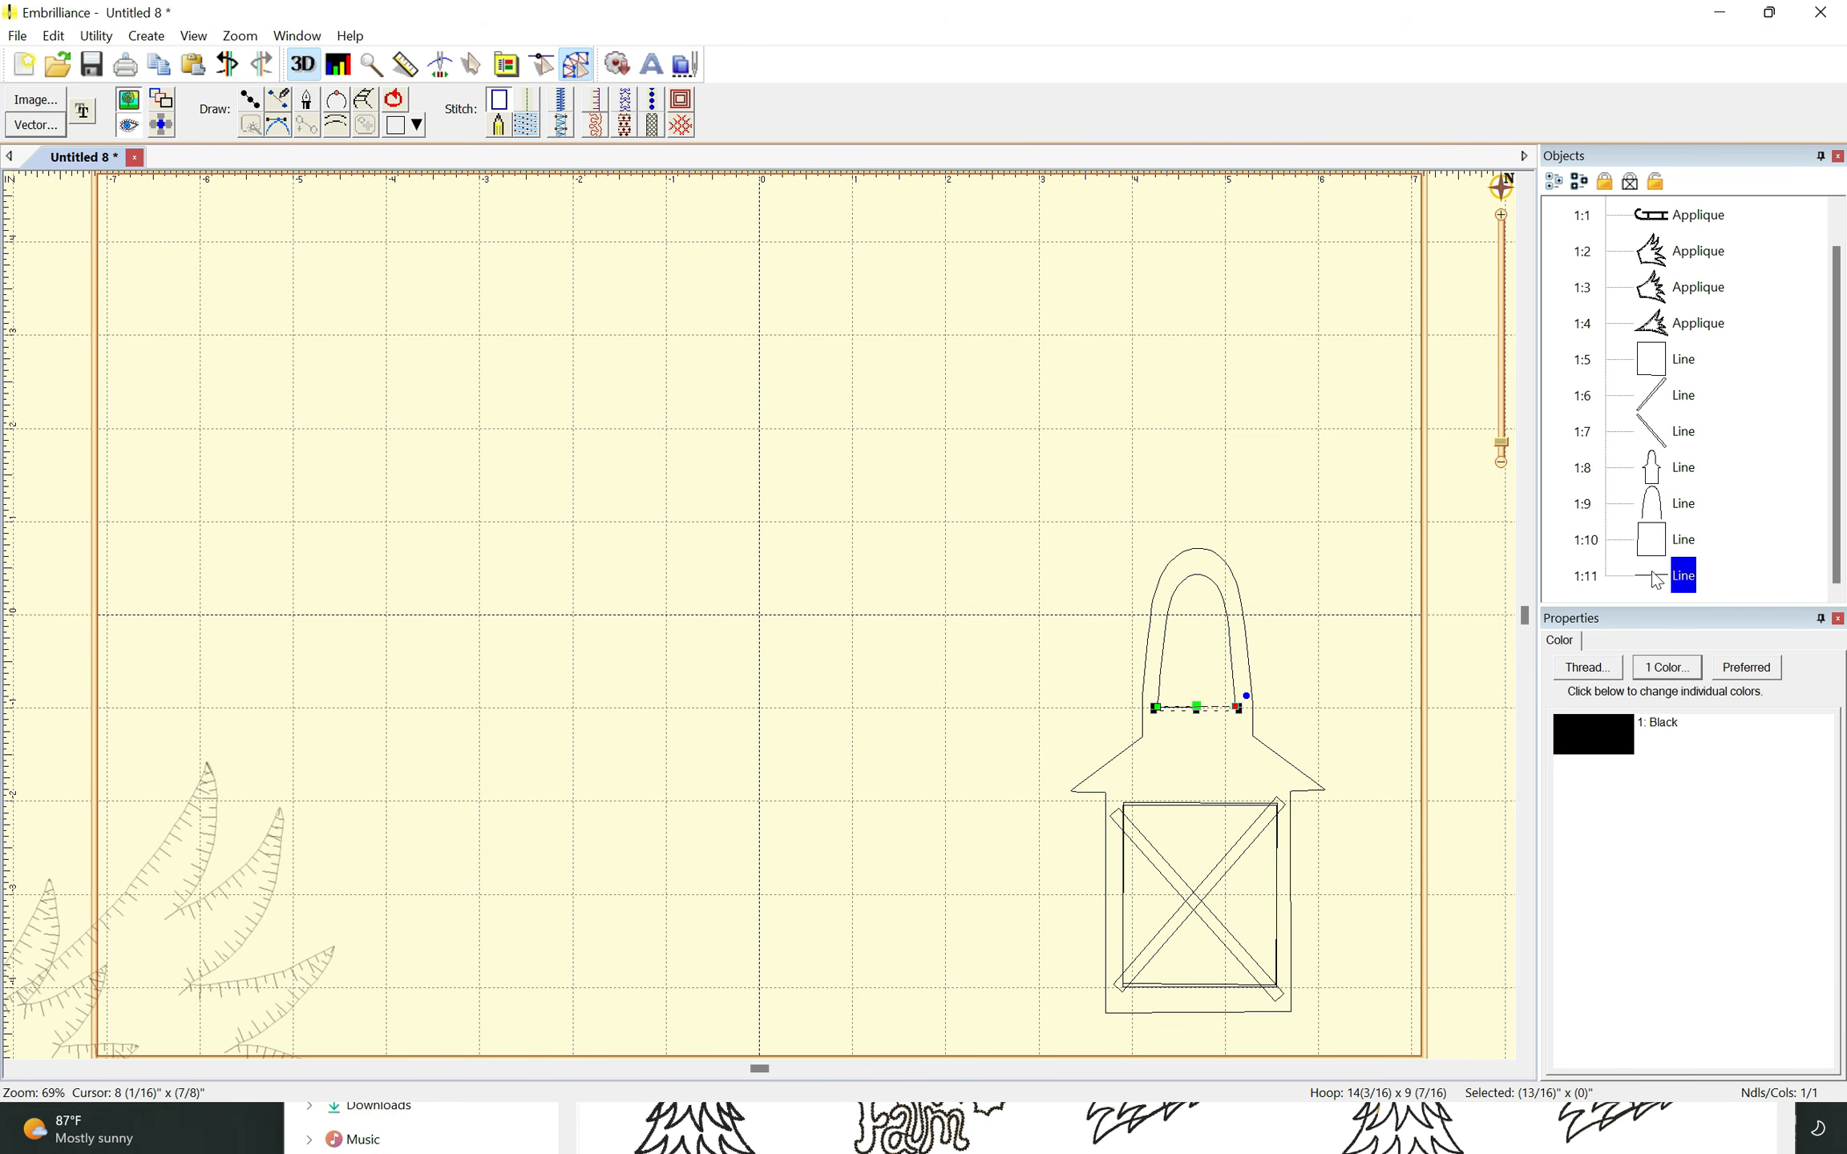
{"action": "left_click_drag", "start_coordinate": [1654, 581], "coordinate": [1658, 514]}
{"action": "left_click", "coordinate": [1297, 557]}
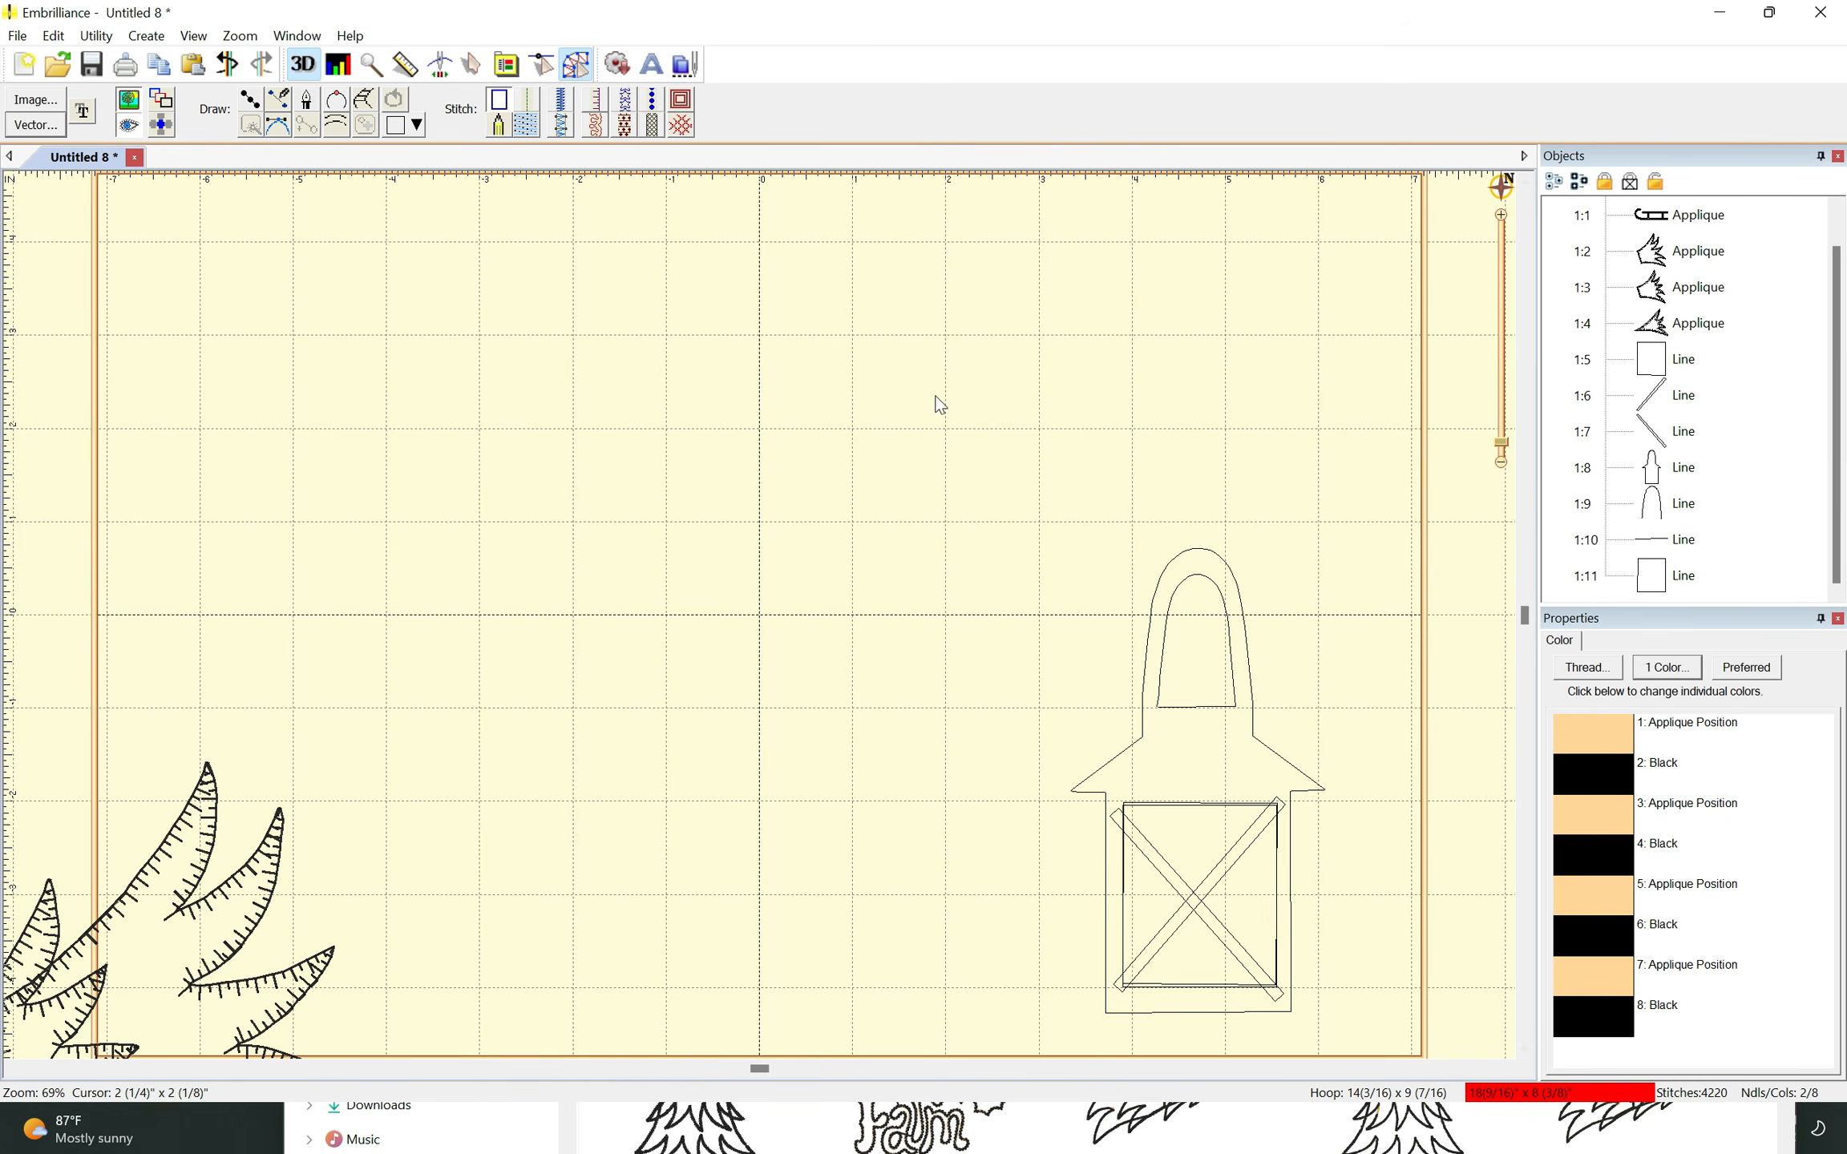
- Convert all seven lantern line objects, from the first square to the last square, to applique stitching
{"action": "left_click", "coordinate": [1672, 365]}
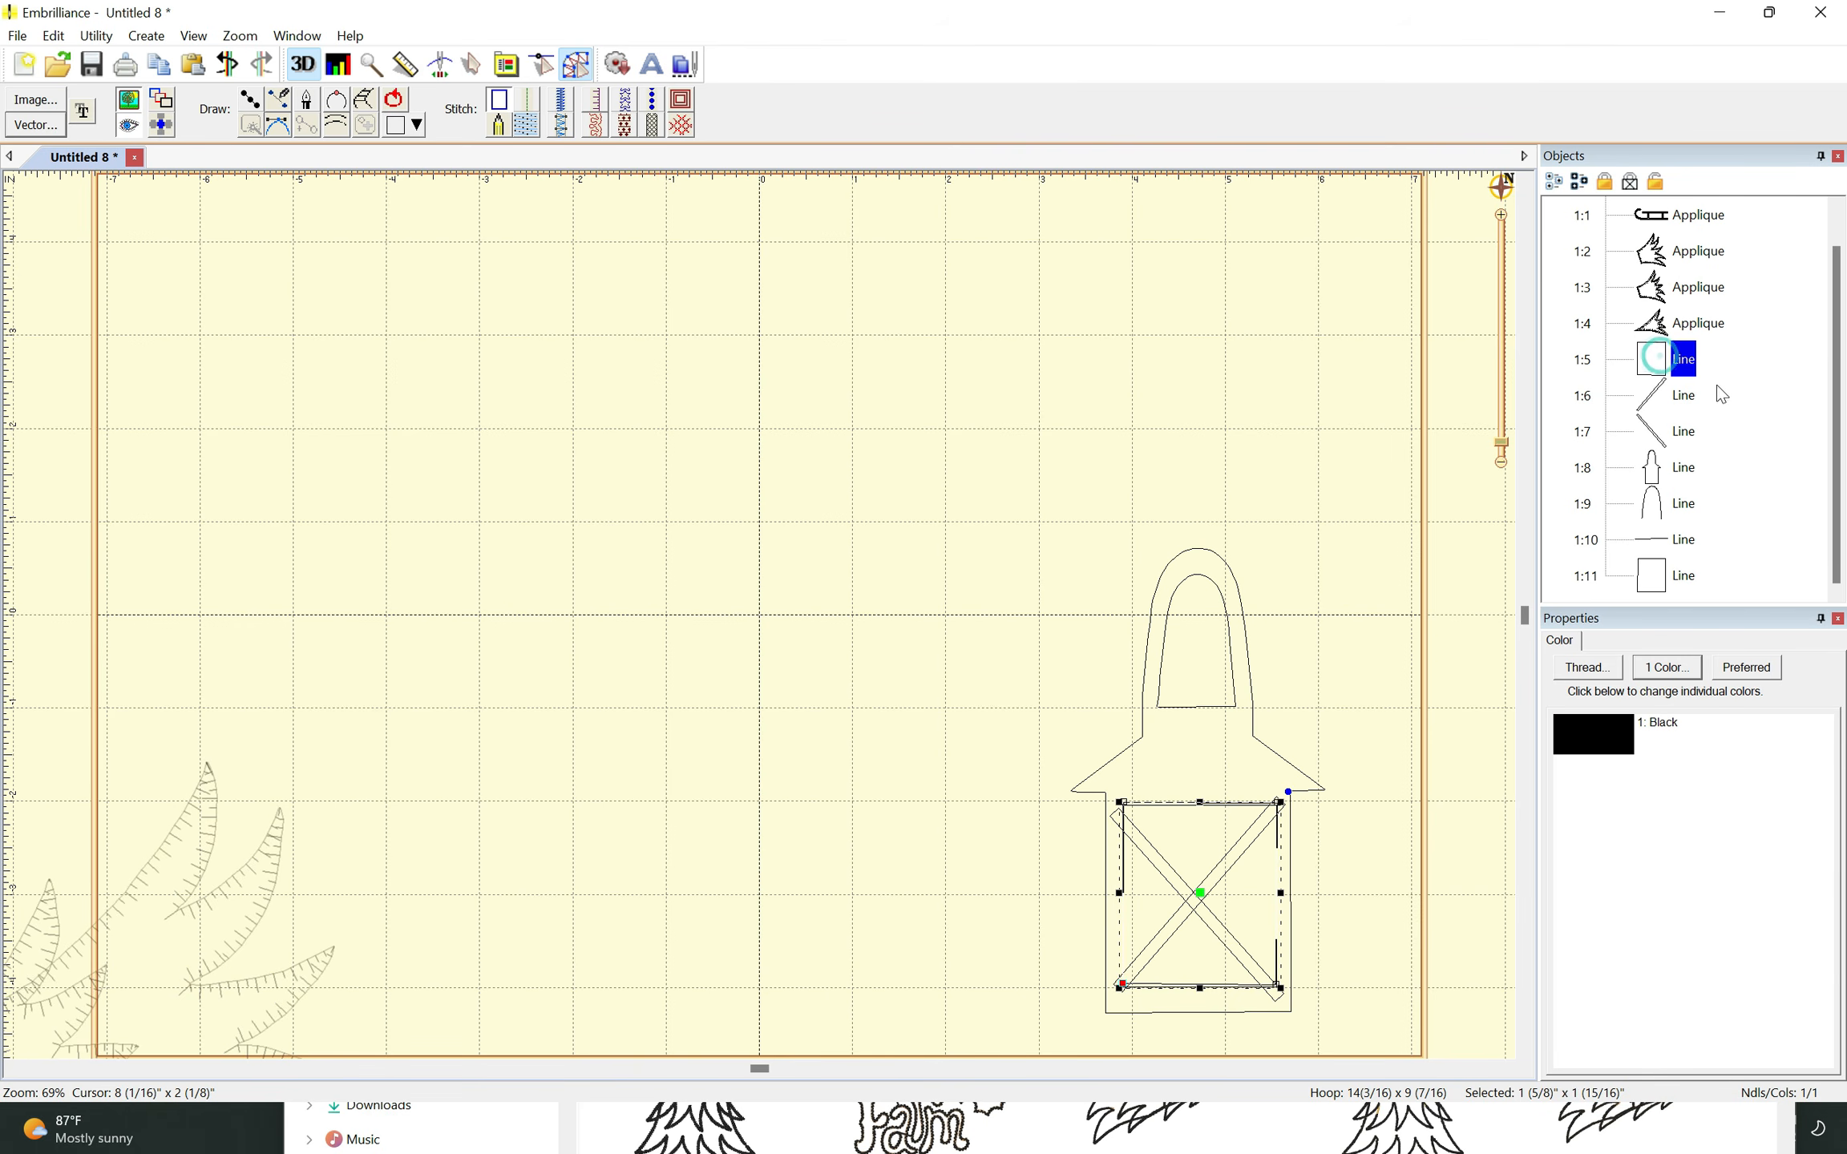
{"action": "left_click", "coordinate": [1686, 584], "text": "shift"}
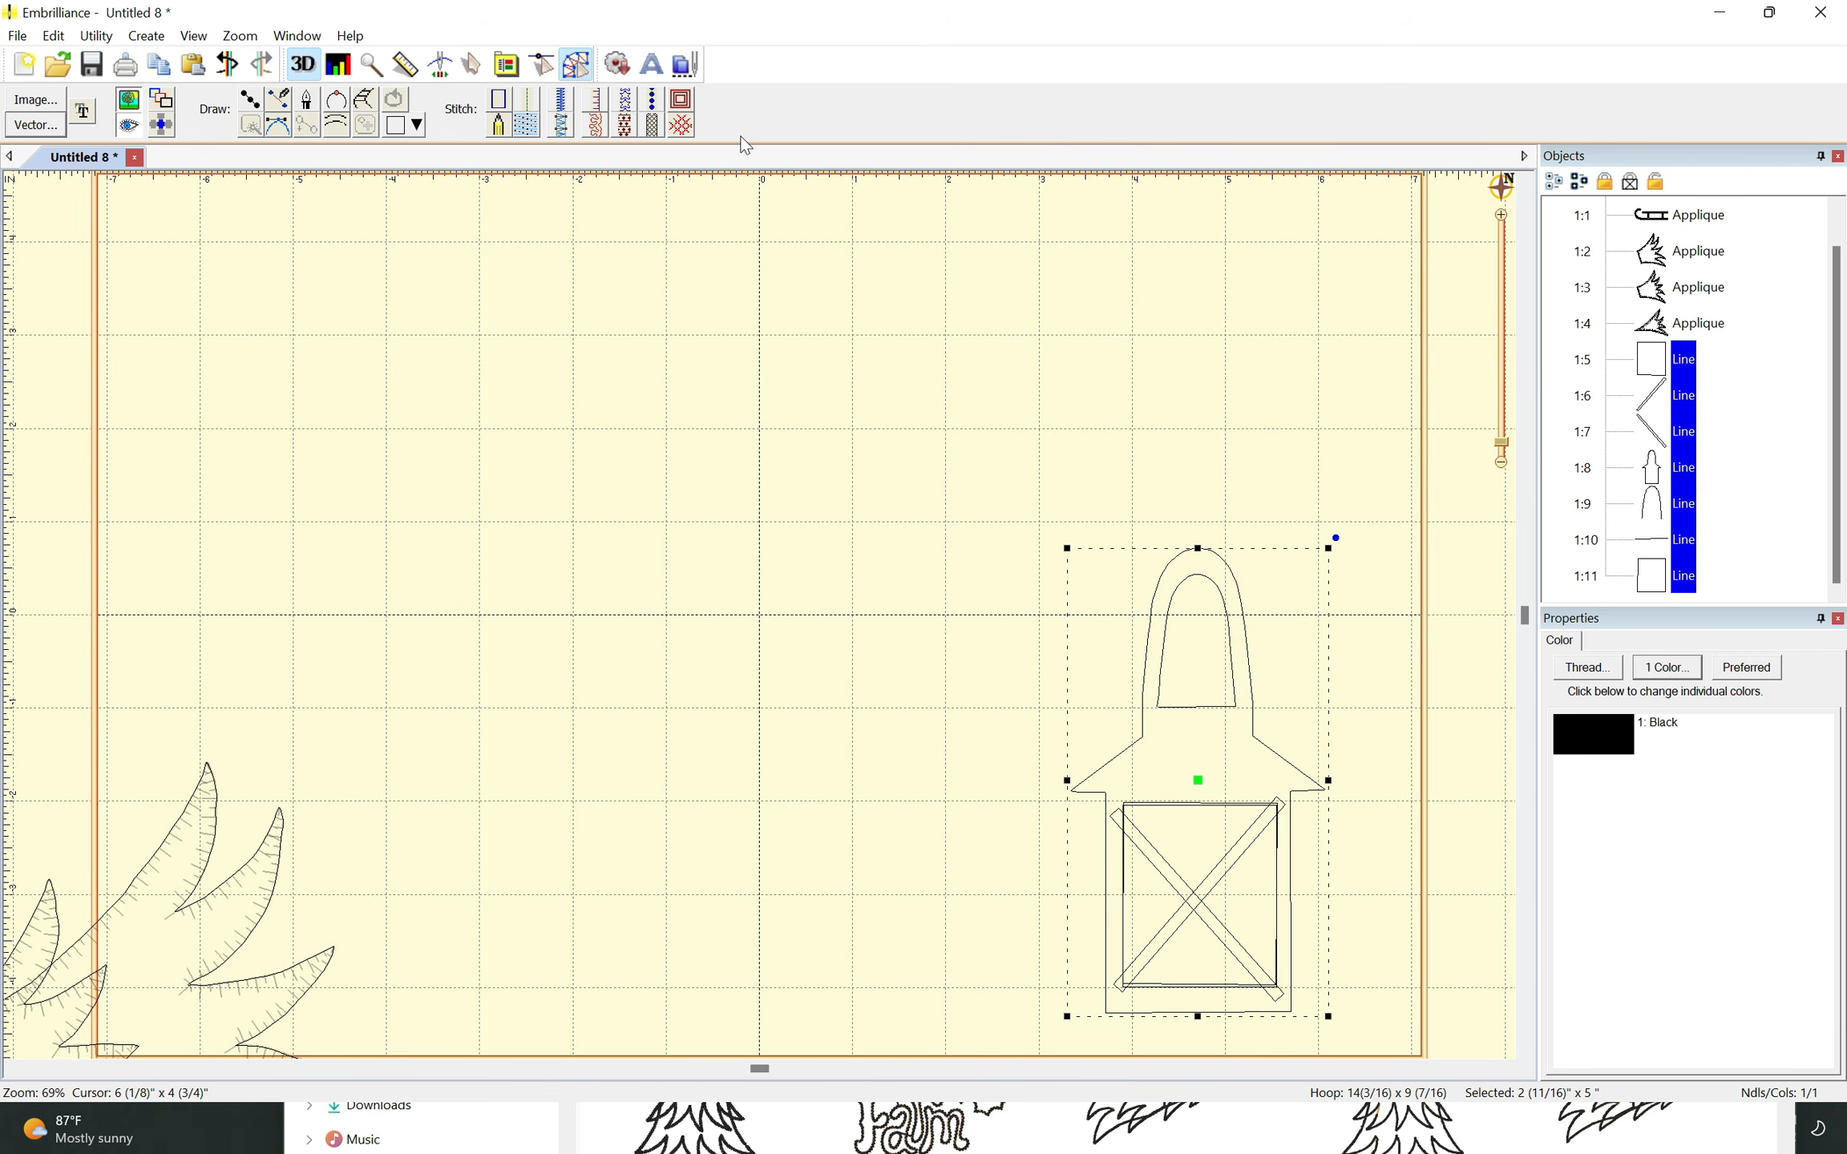
{"action": "left_click", "coordinate": [597, 102]}
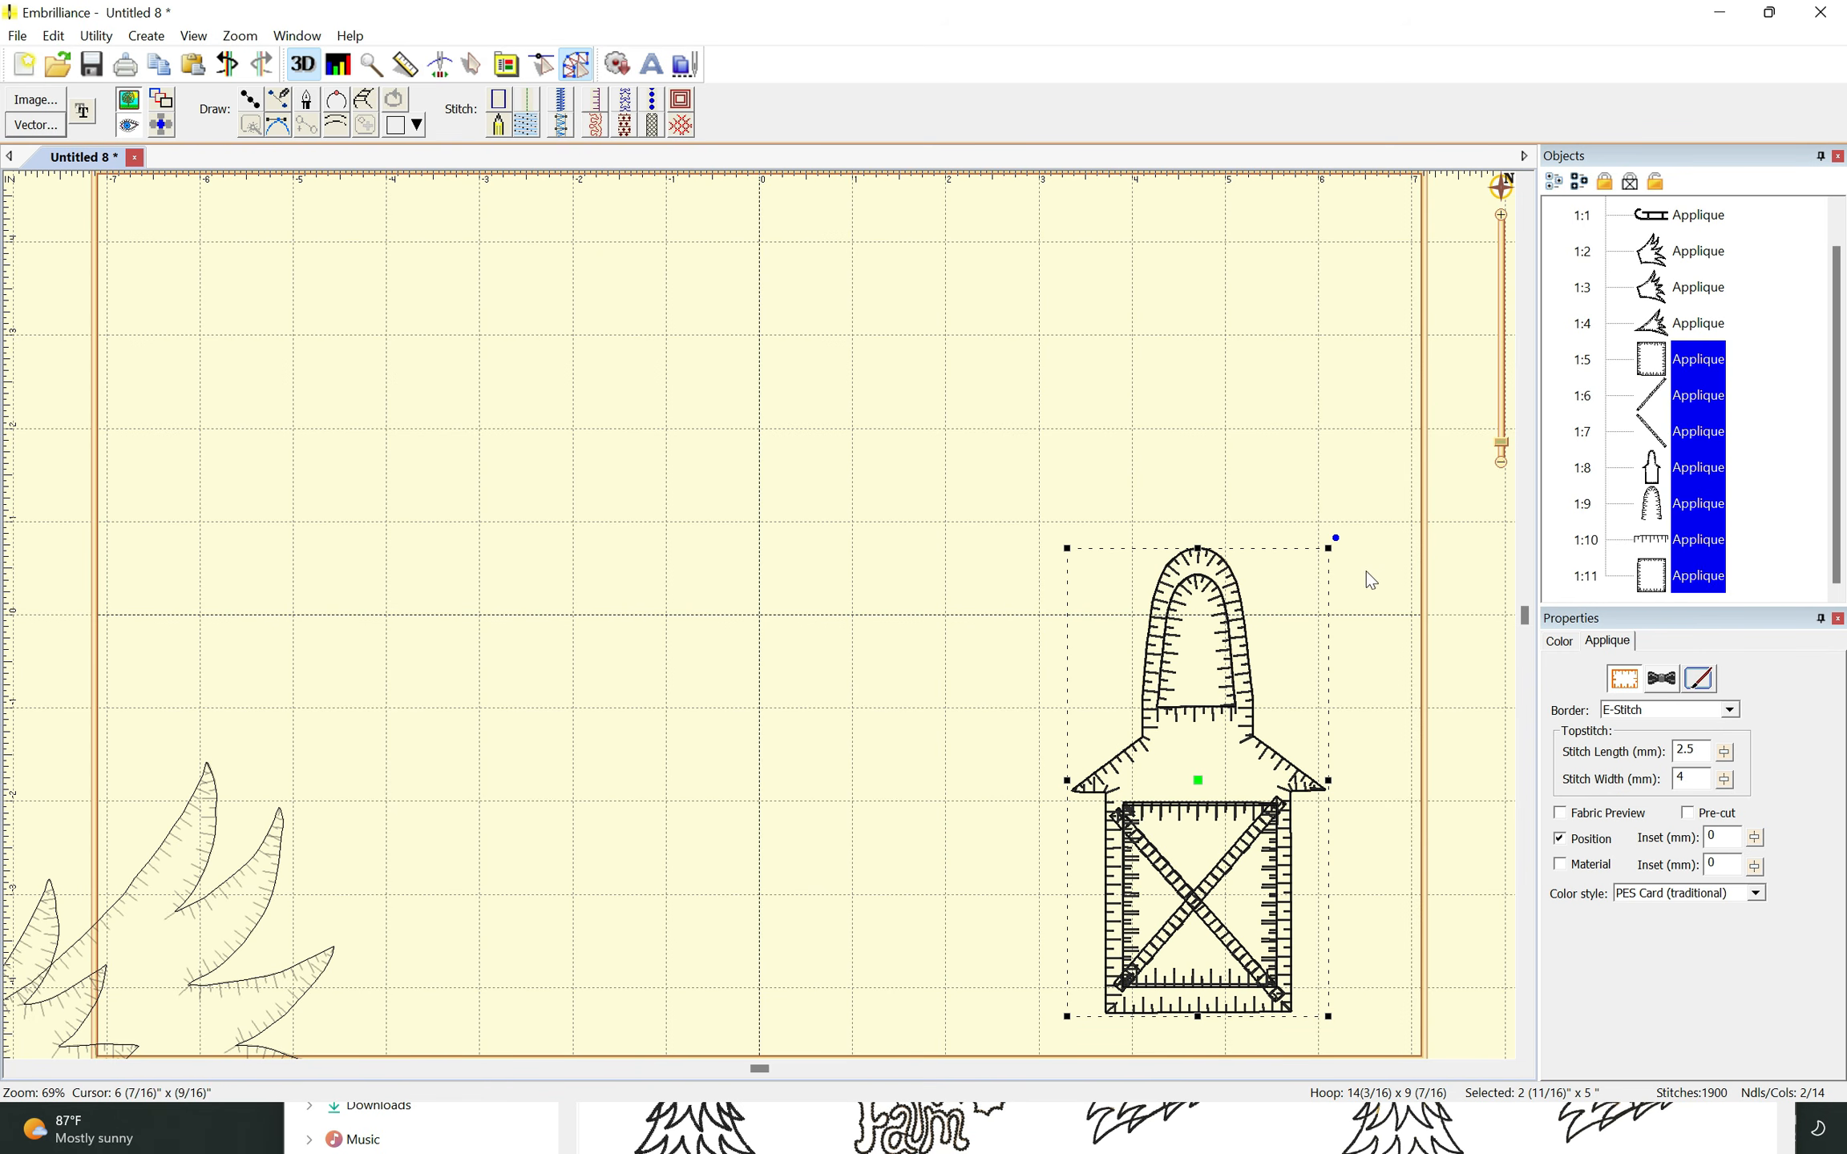
{"action": "scroll", "coordinate": [1349, 568], "scroll_direction": "up", "scroll_amount": 1}
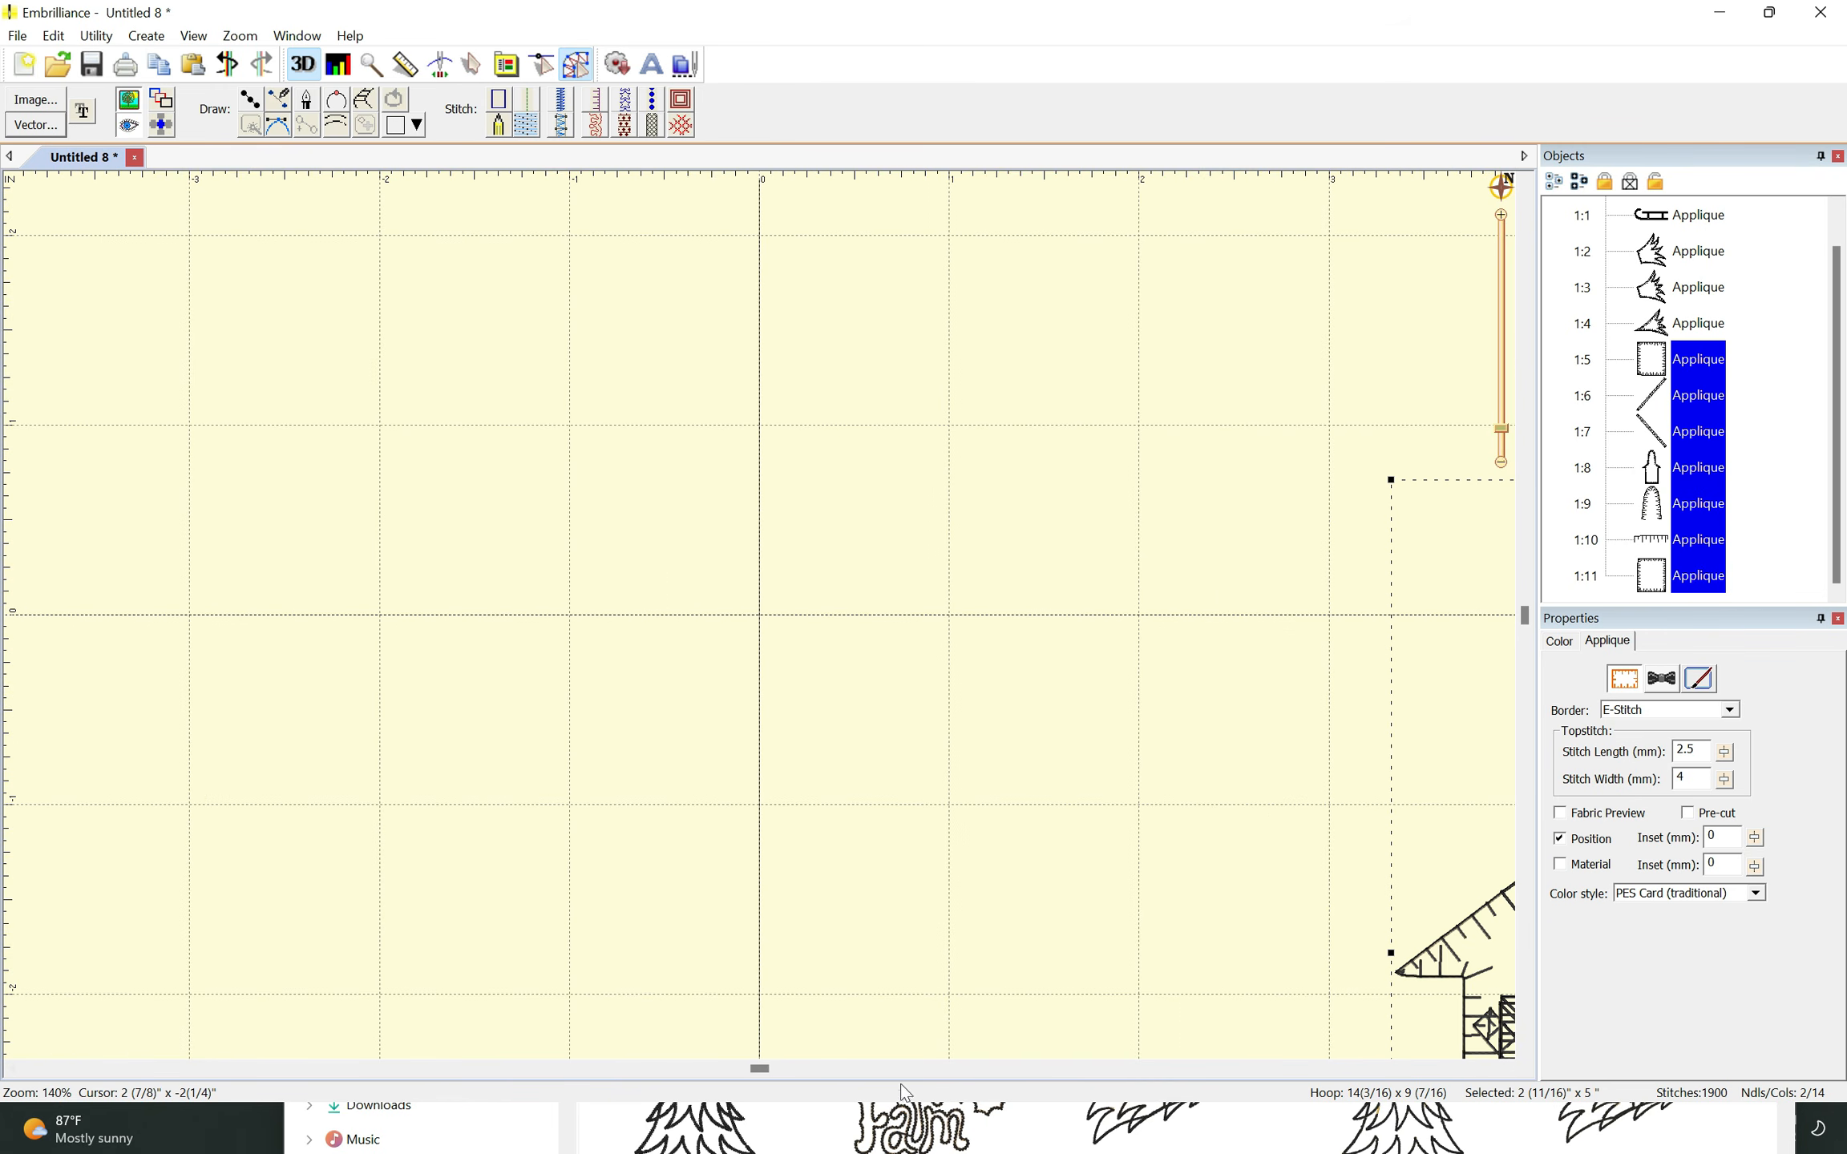
{"action": "left_click_drag", "start_coordinate": [759, 1064], "coordinate": [1066, 1148]}
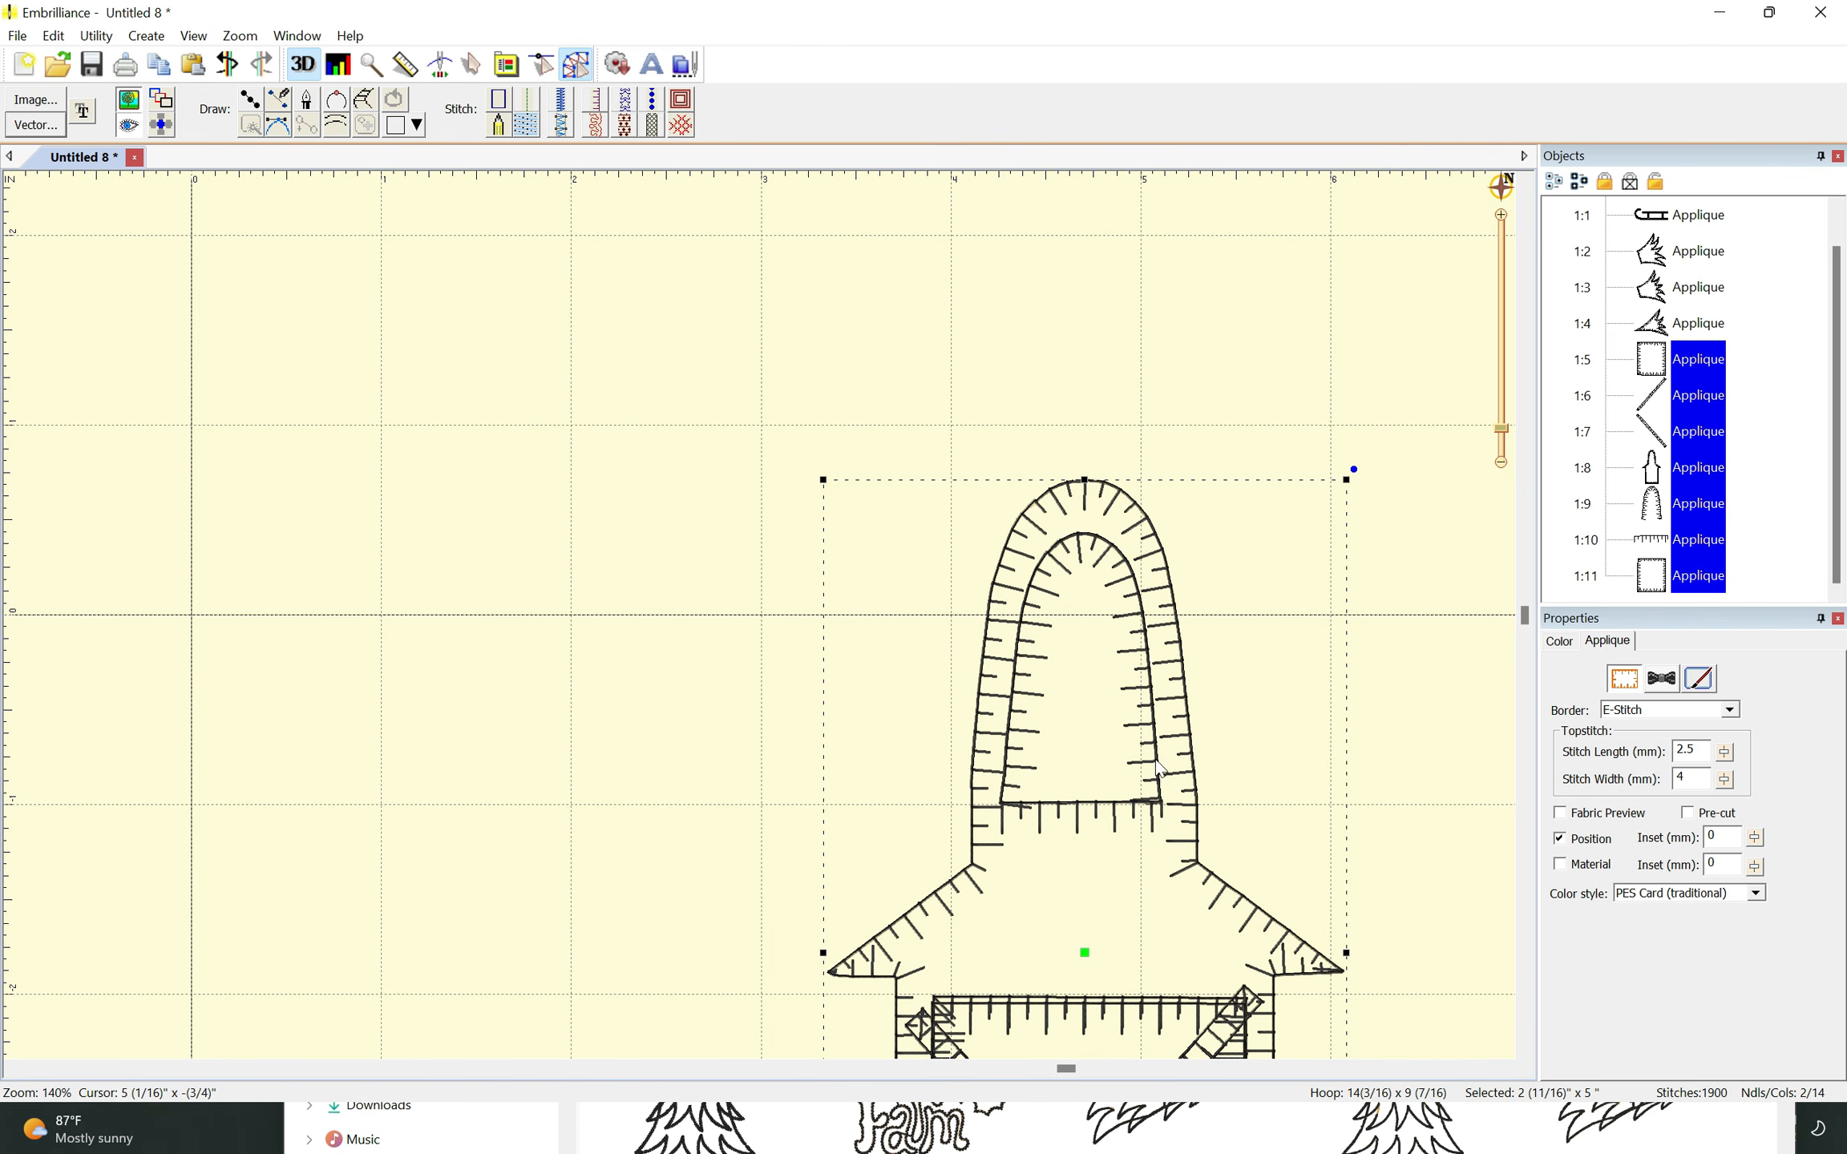
- Move the handle arch's base line down so it sits clear of the arch's two ends
{"action": "left_click", "coordinate": [1438, 468]}
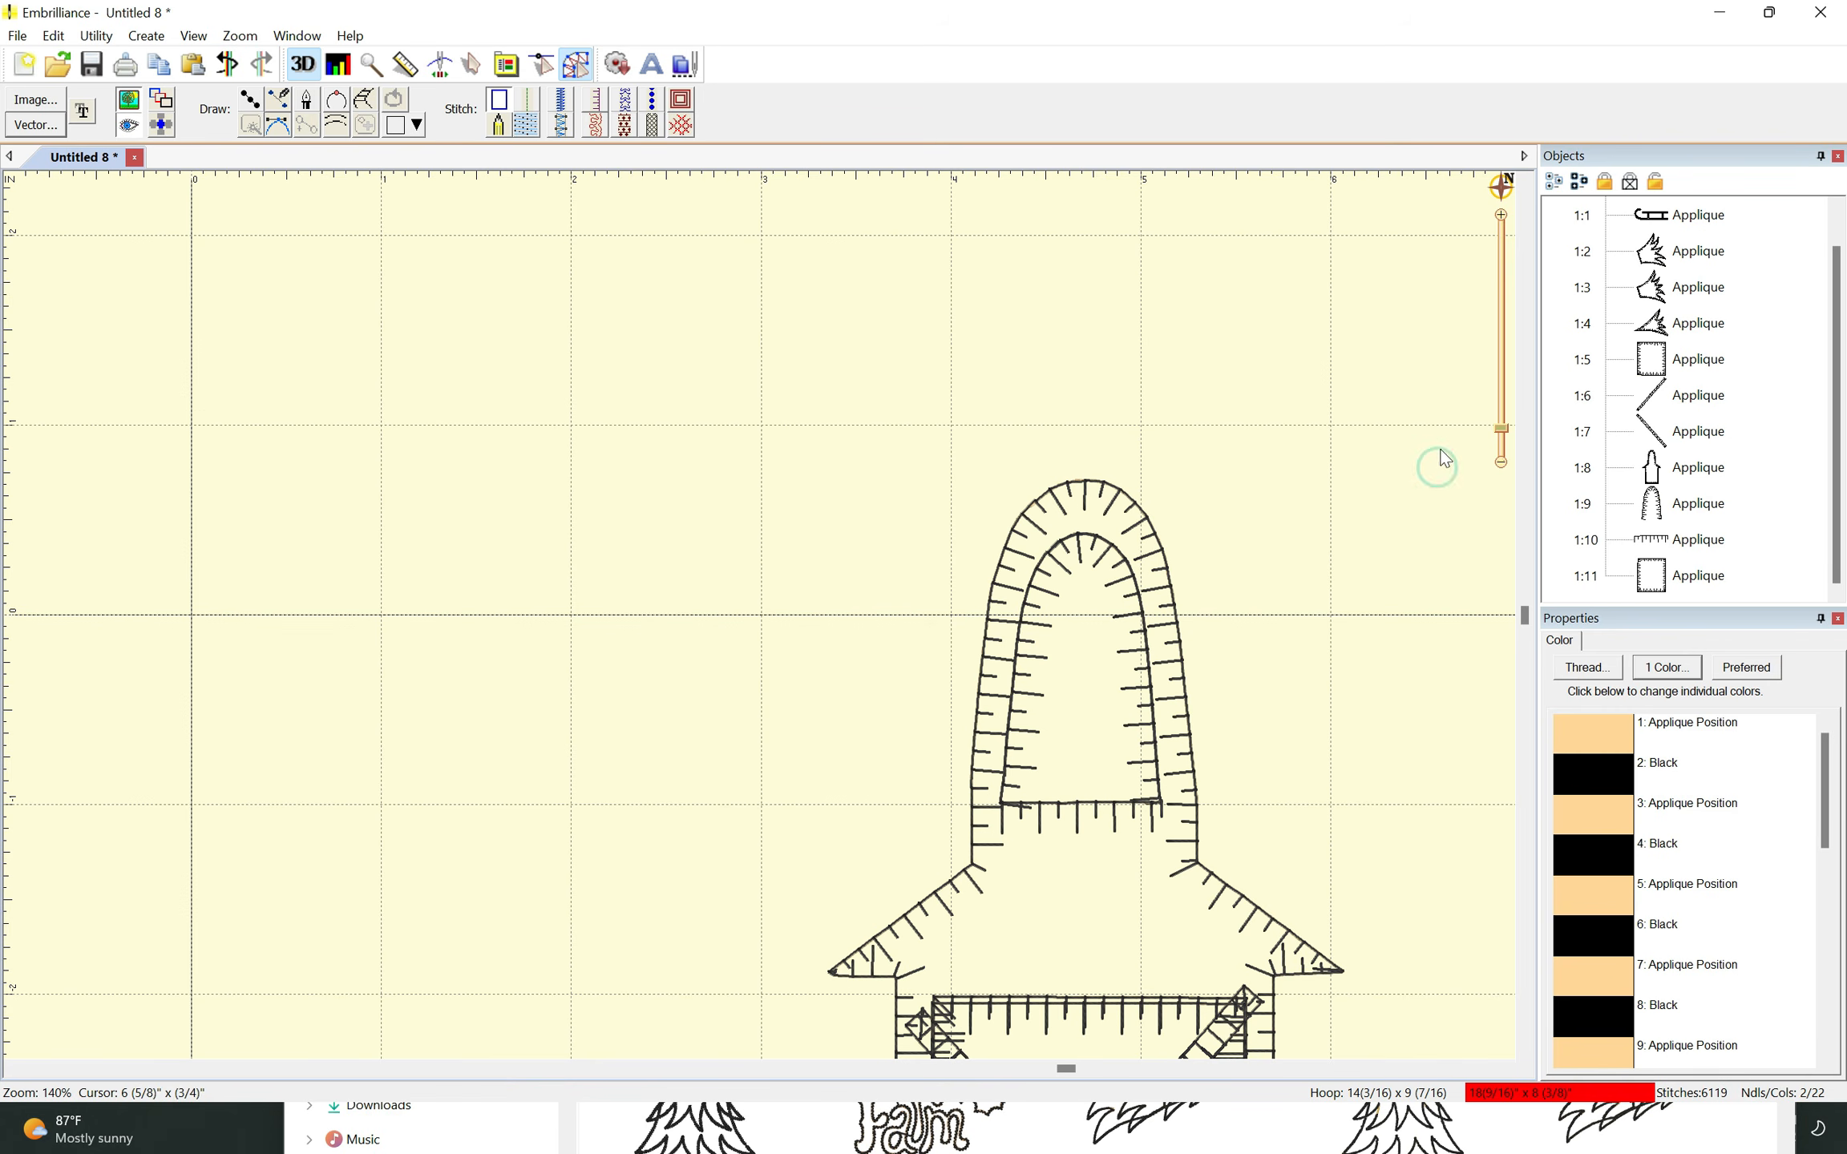
{"action": "left_click", "coordinate": [1698, 547]}
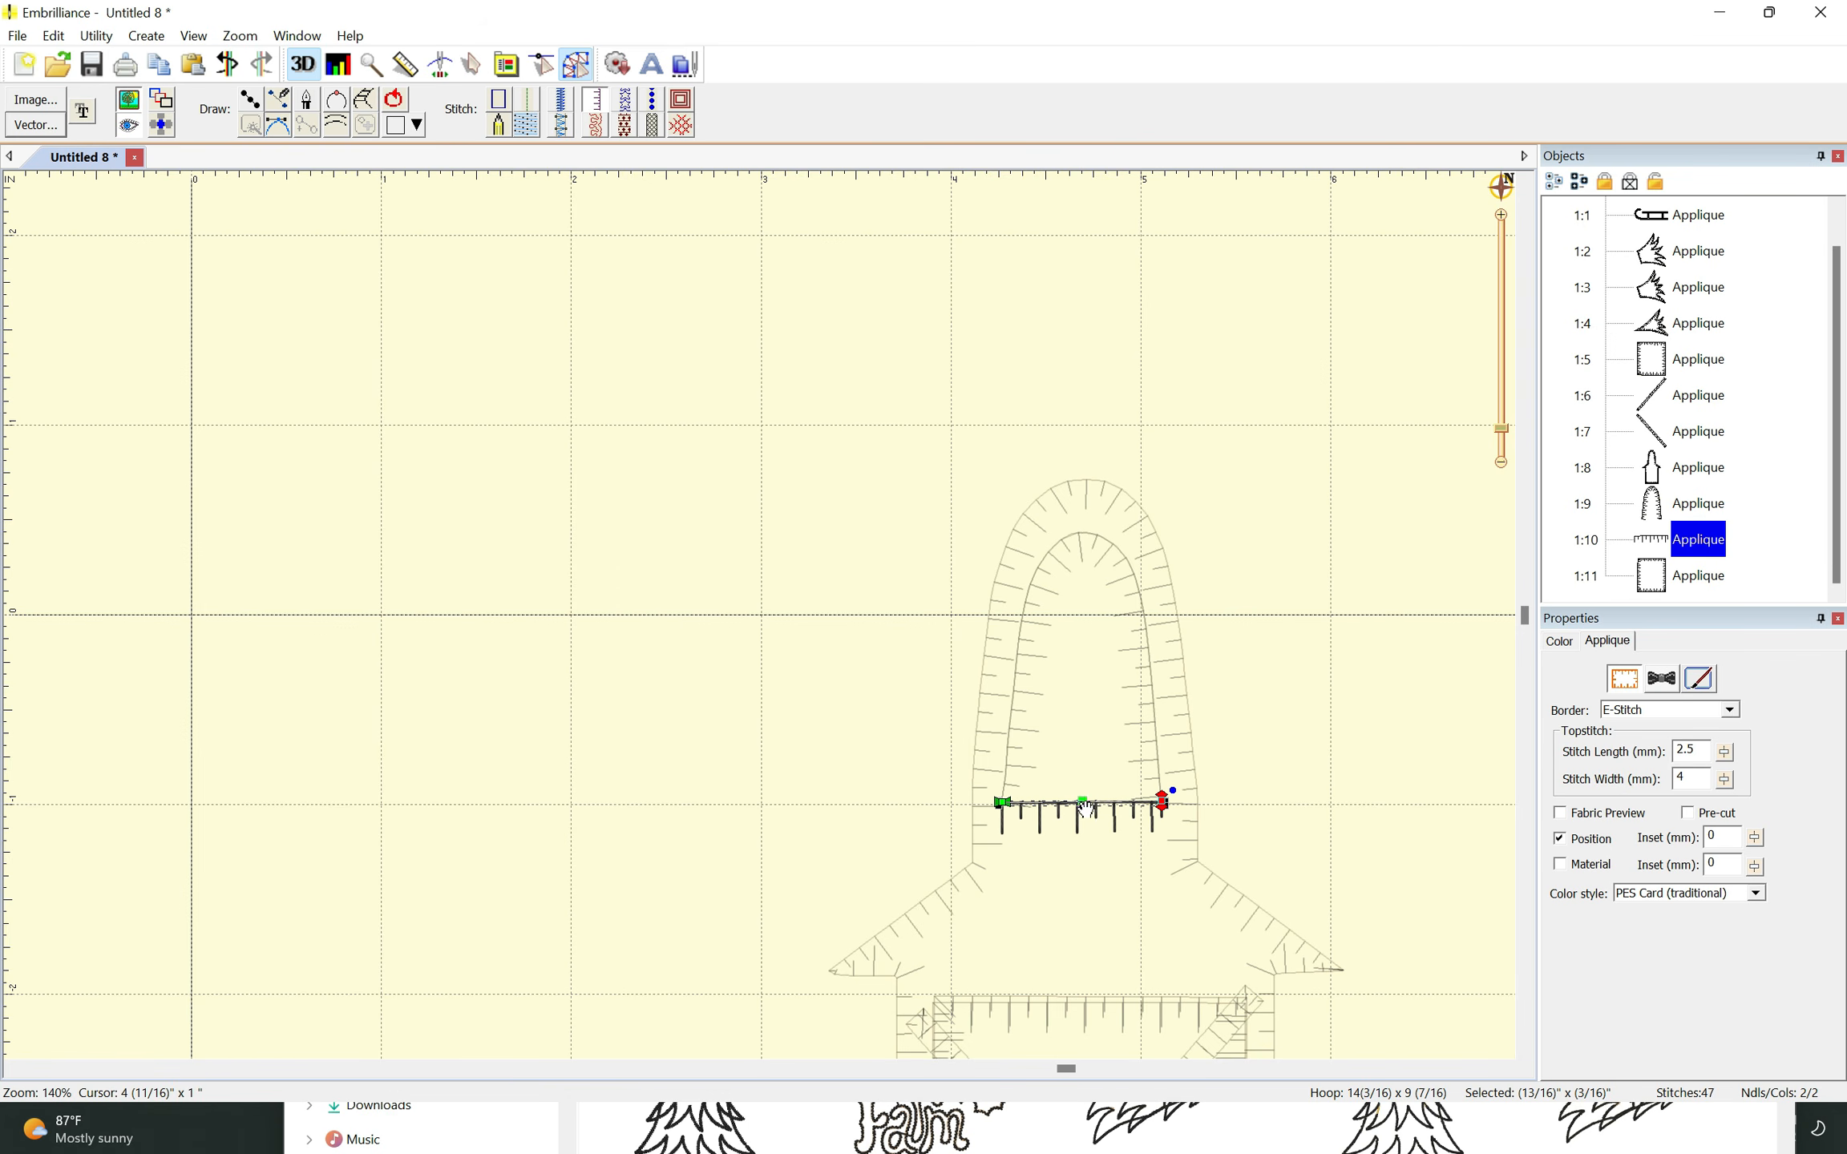
{"action": "left_click_drag", "start_coordinate": [1086, 804], "coordinate": [1086, 836]}
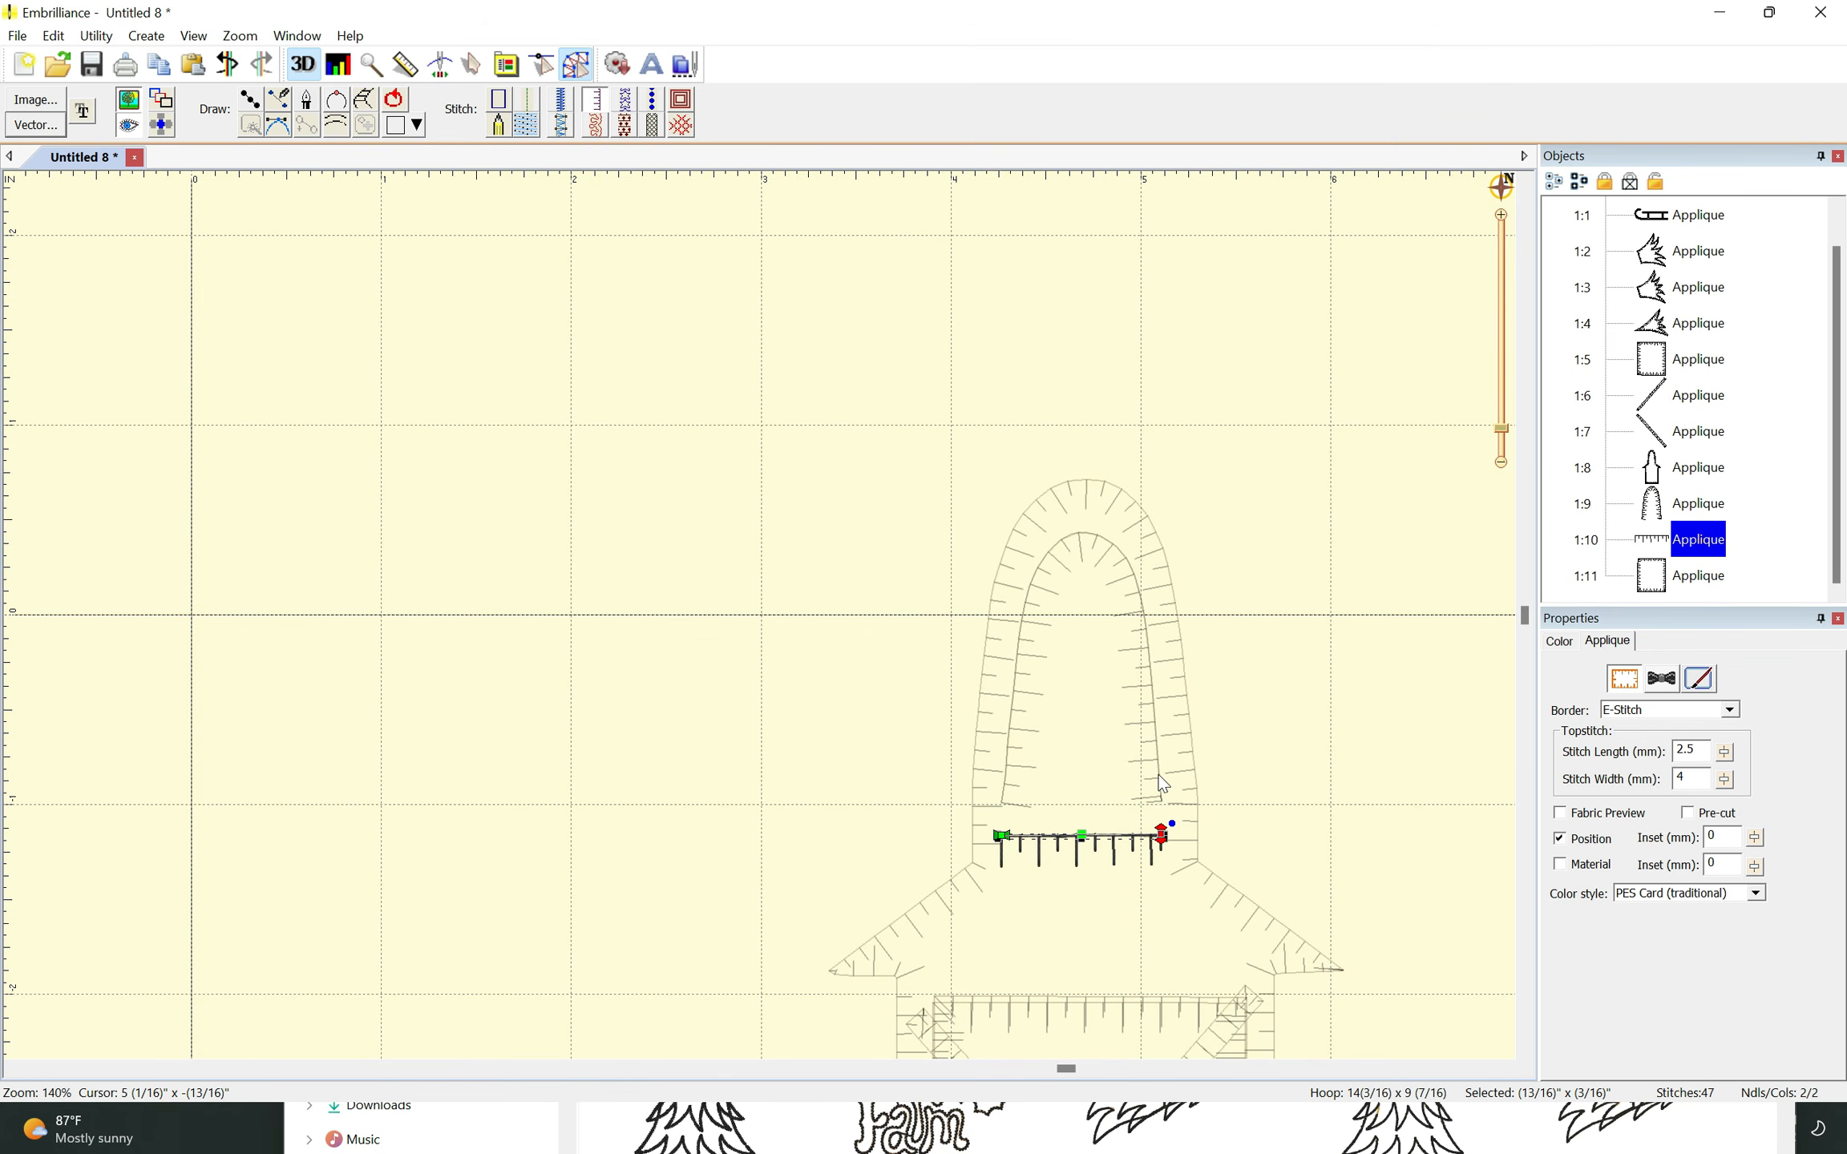
- Reverse the inner handle arch's points so its E-stitches face outward, and move the base line back up to the arch's ends
{"action": "left_click", "coordinate": [1697, 505]}
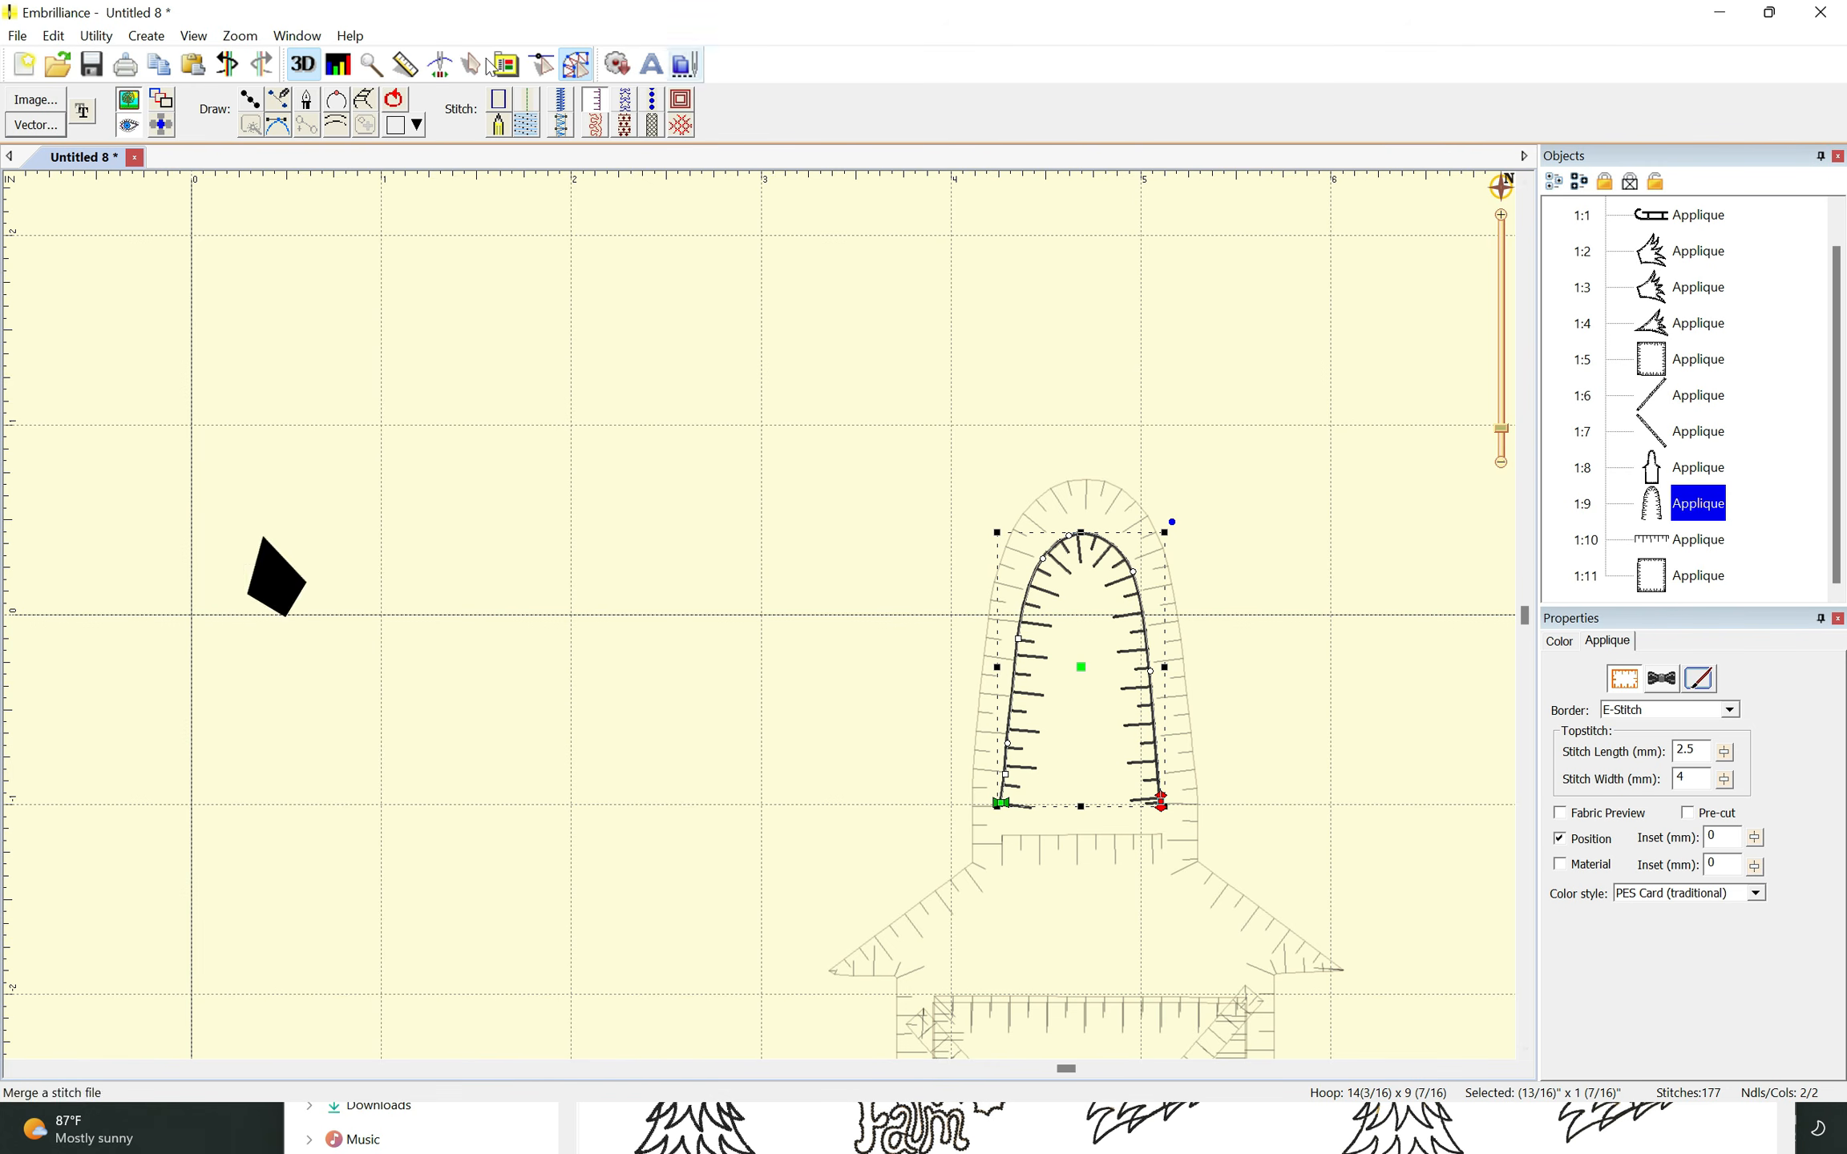
{"action": "left_click", "coordinate": [161, 41]}
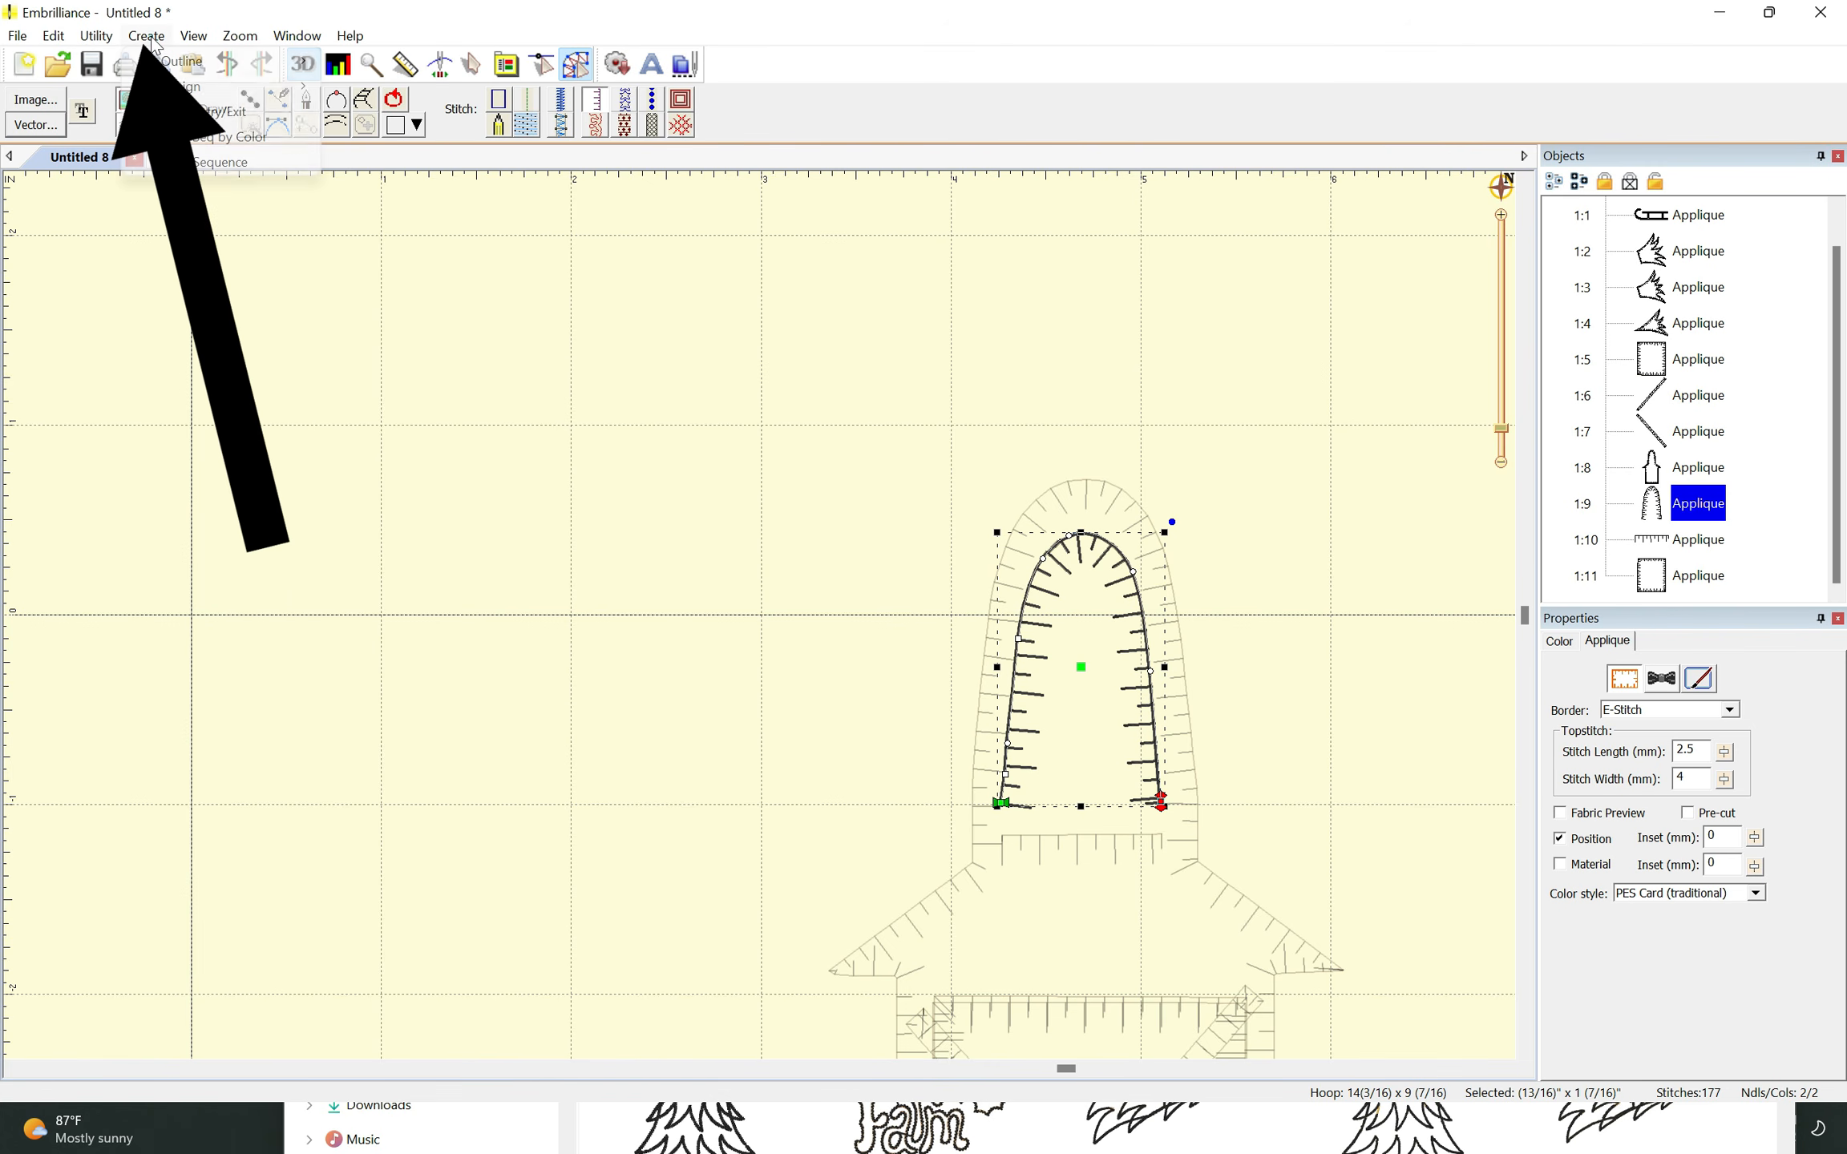
{"action": "mouse_move", "coordinate": [175, 71]}
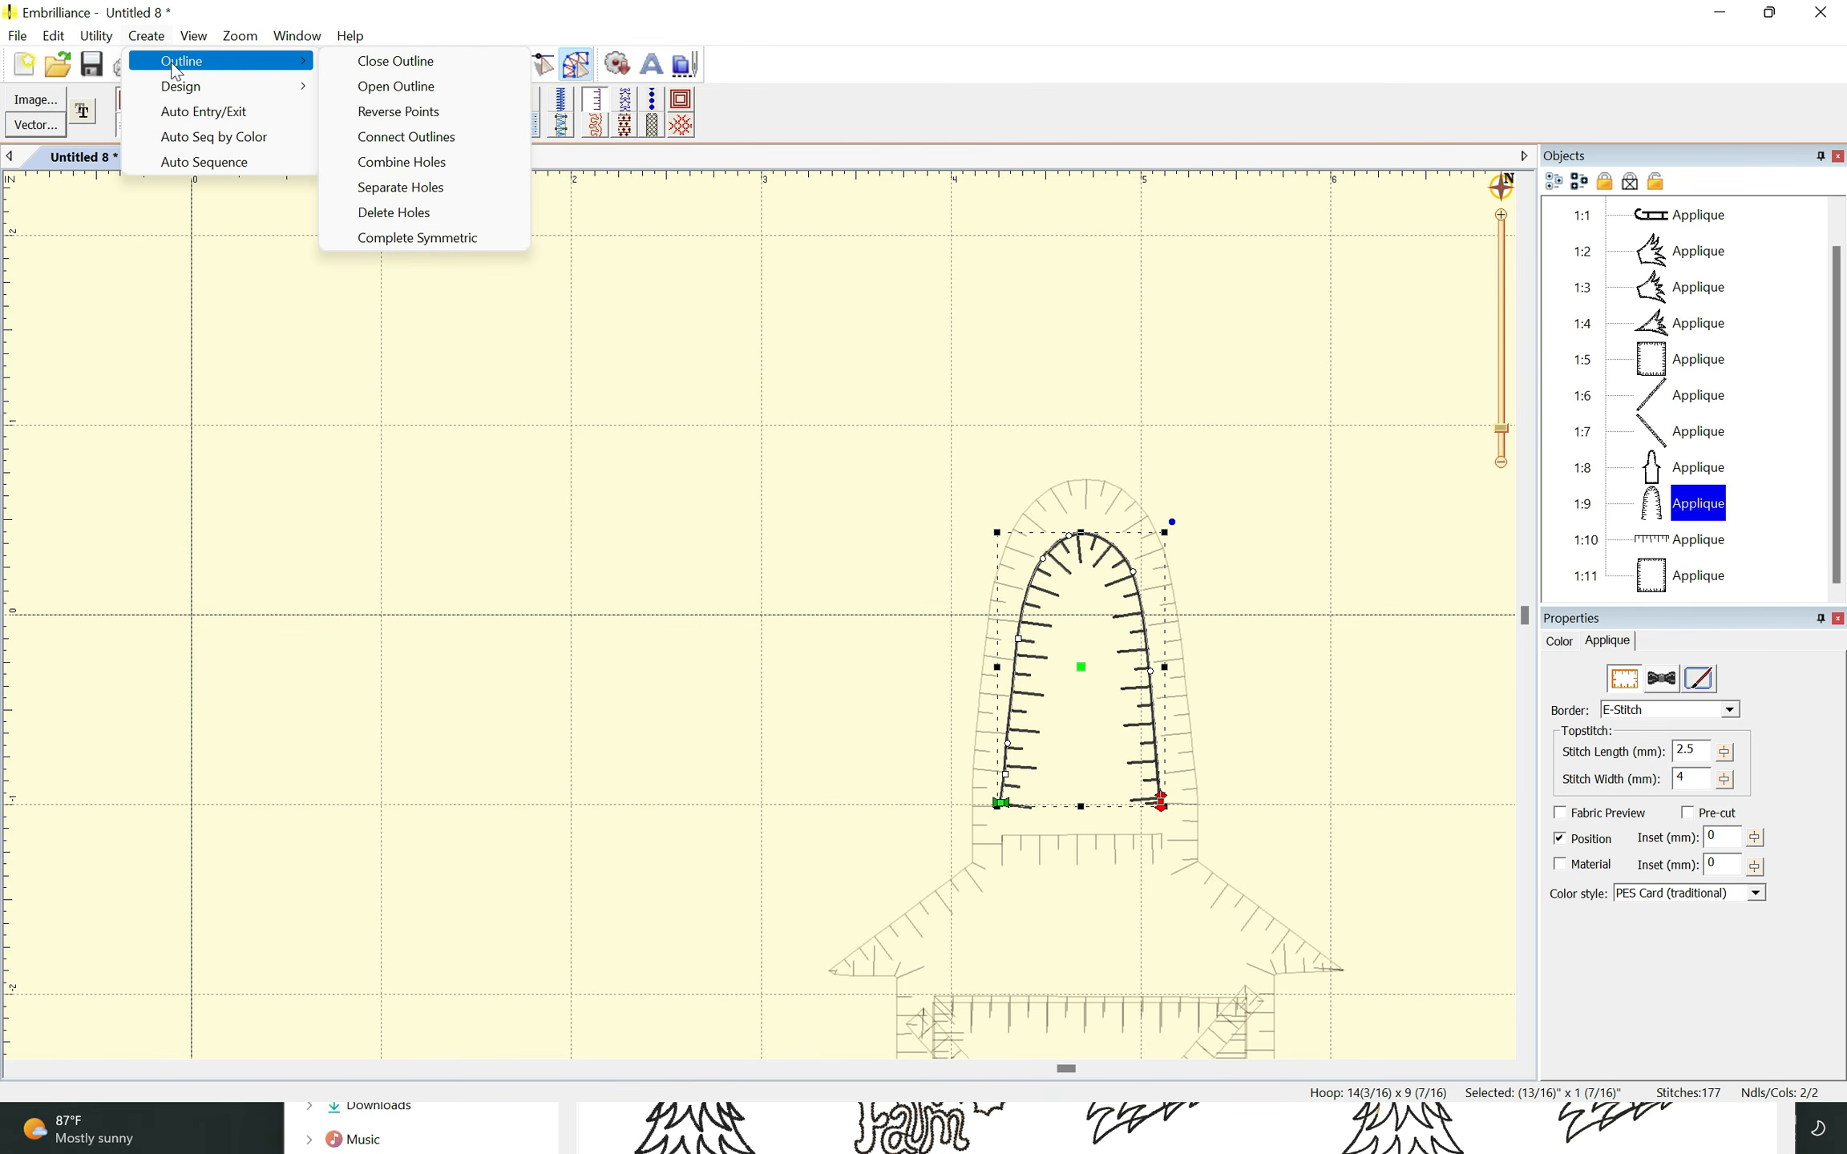
{"action": "left_click", "coordinate": [412, 113]}
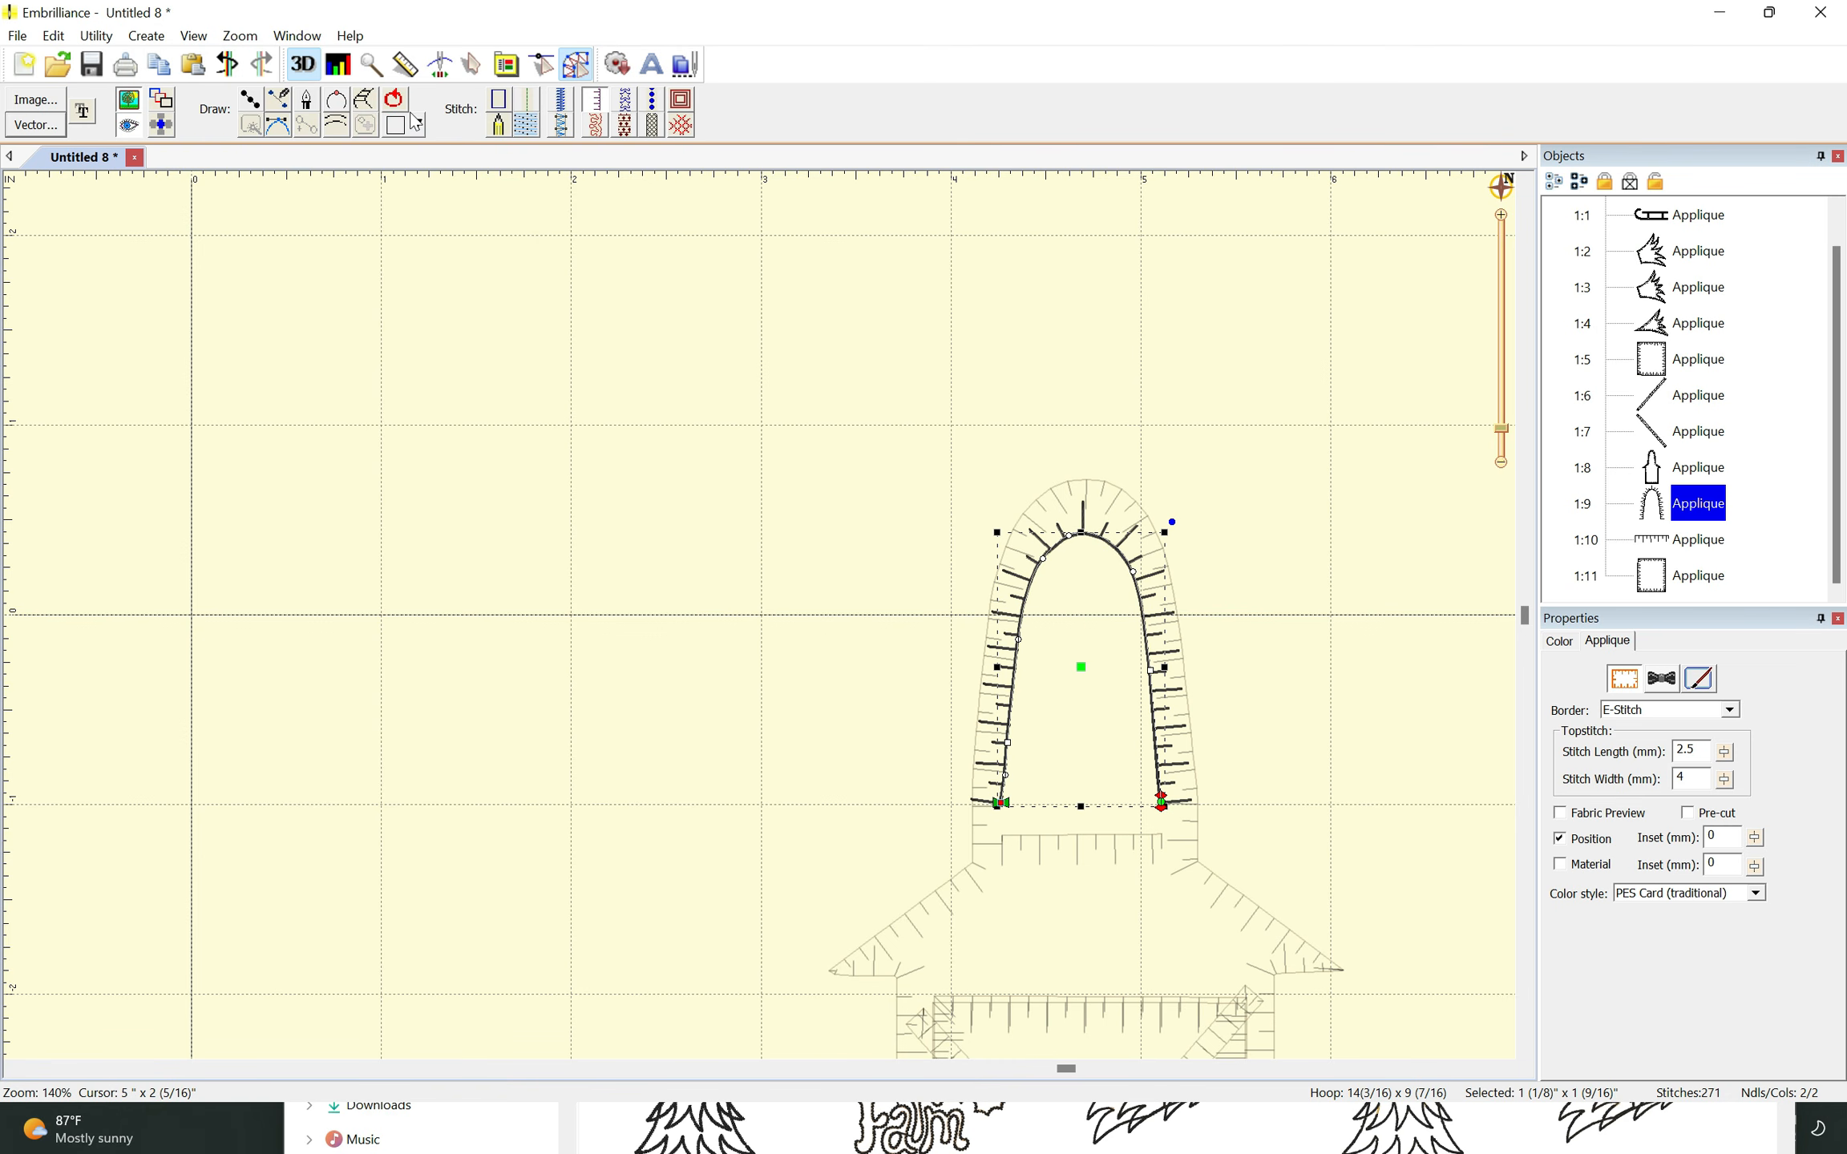
{"action": "left_click", "coordinate": [1098, 836]}
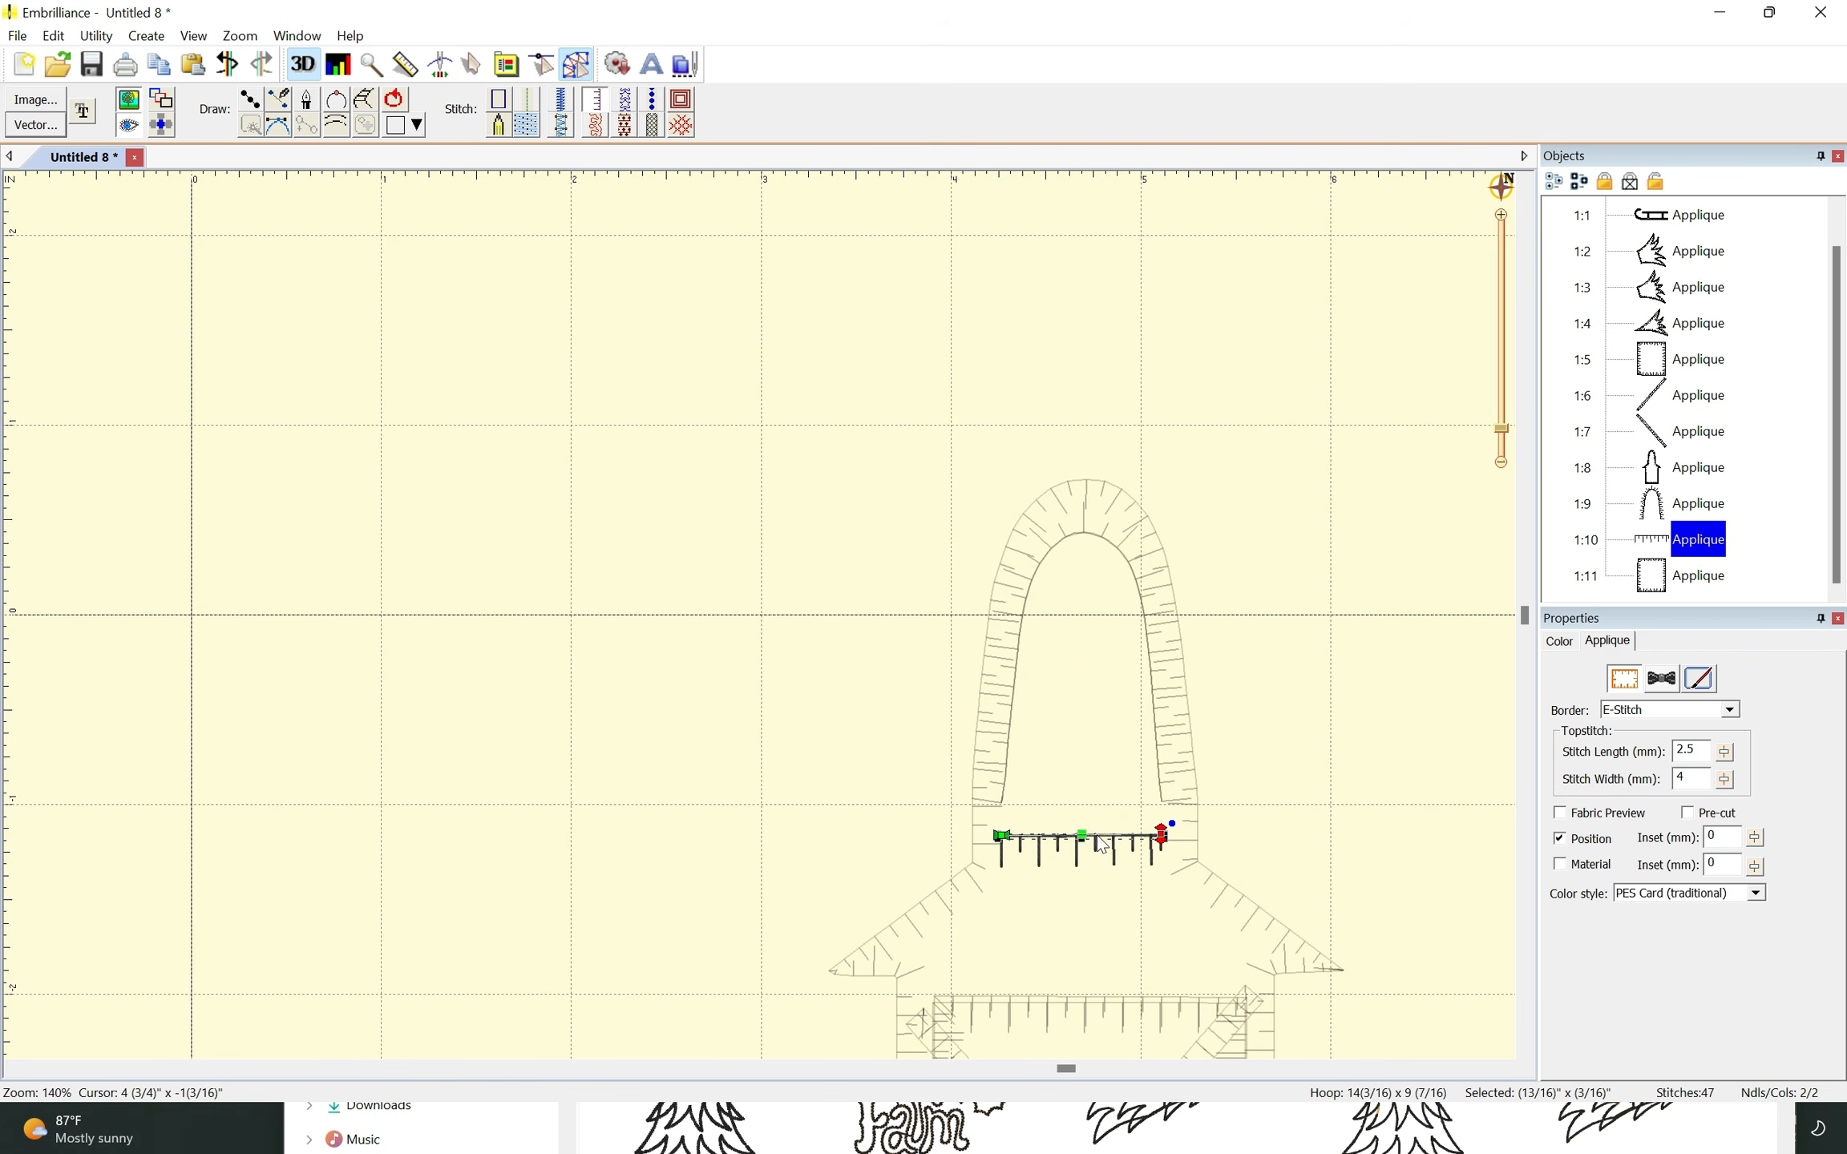
{"action": "left_click_drag", "start_coordinate": [1082, 839], "coordinate": [1084, 804]}
- Set the first lantern square's E-stitch length to 1.5 mm and stitch width to 3 mm
{"action": "left_click", "coordinate": [1698, 359]}
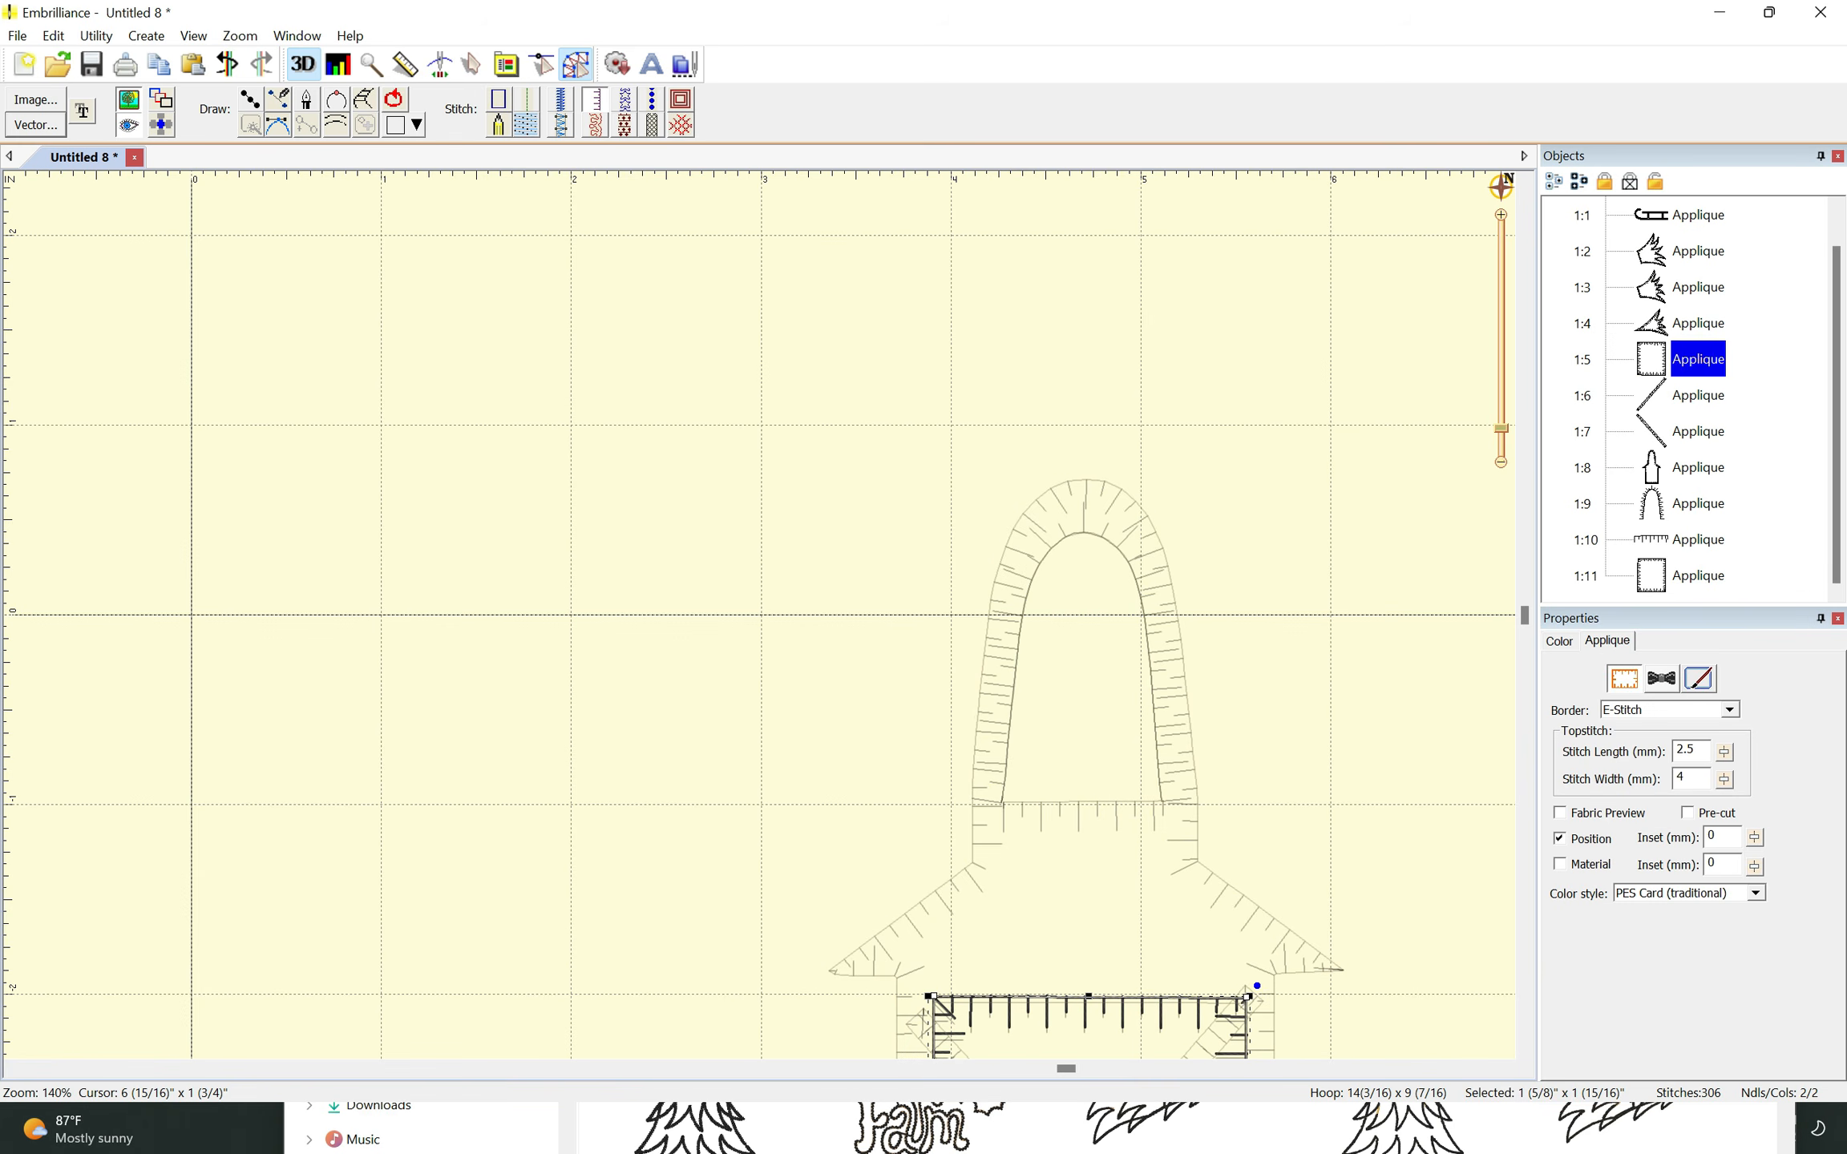
{"action": "left_click_drag", "start_coordinate": [1701, 751], "coordinate": [1615, 750]}
{"action": "type", "text": "1"}
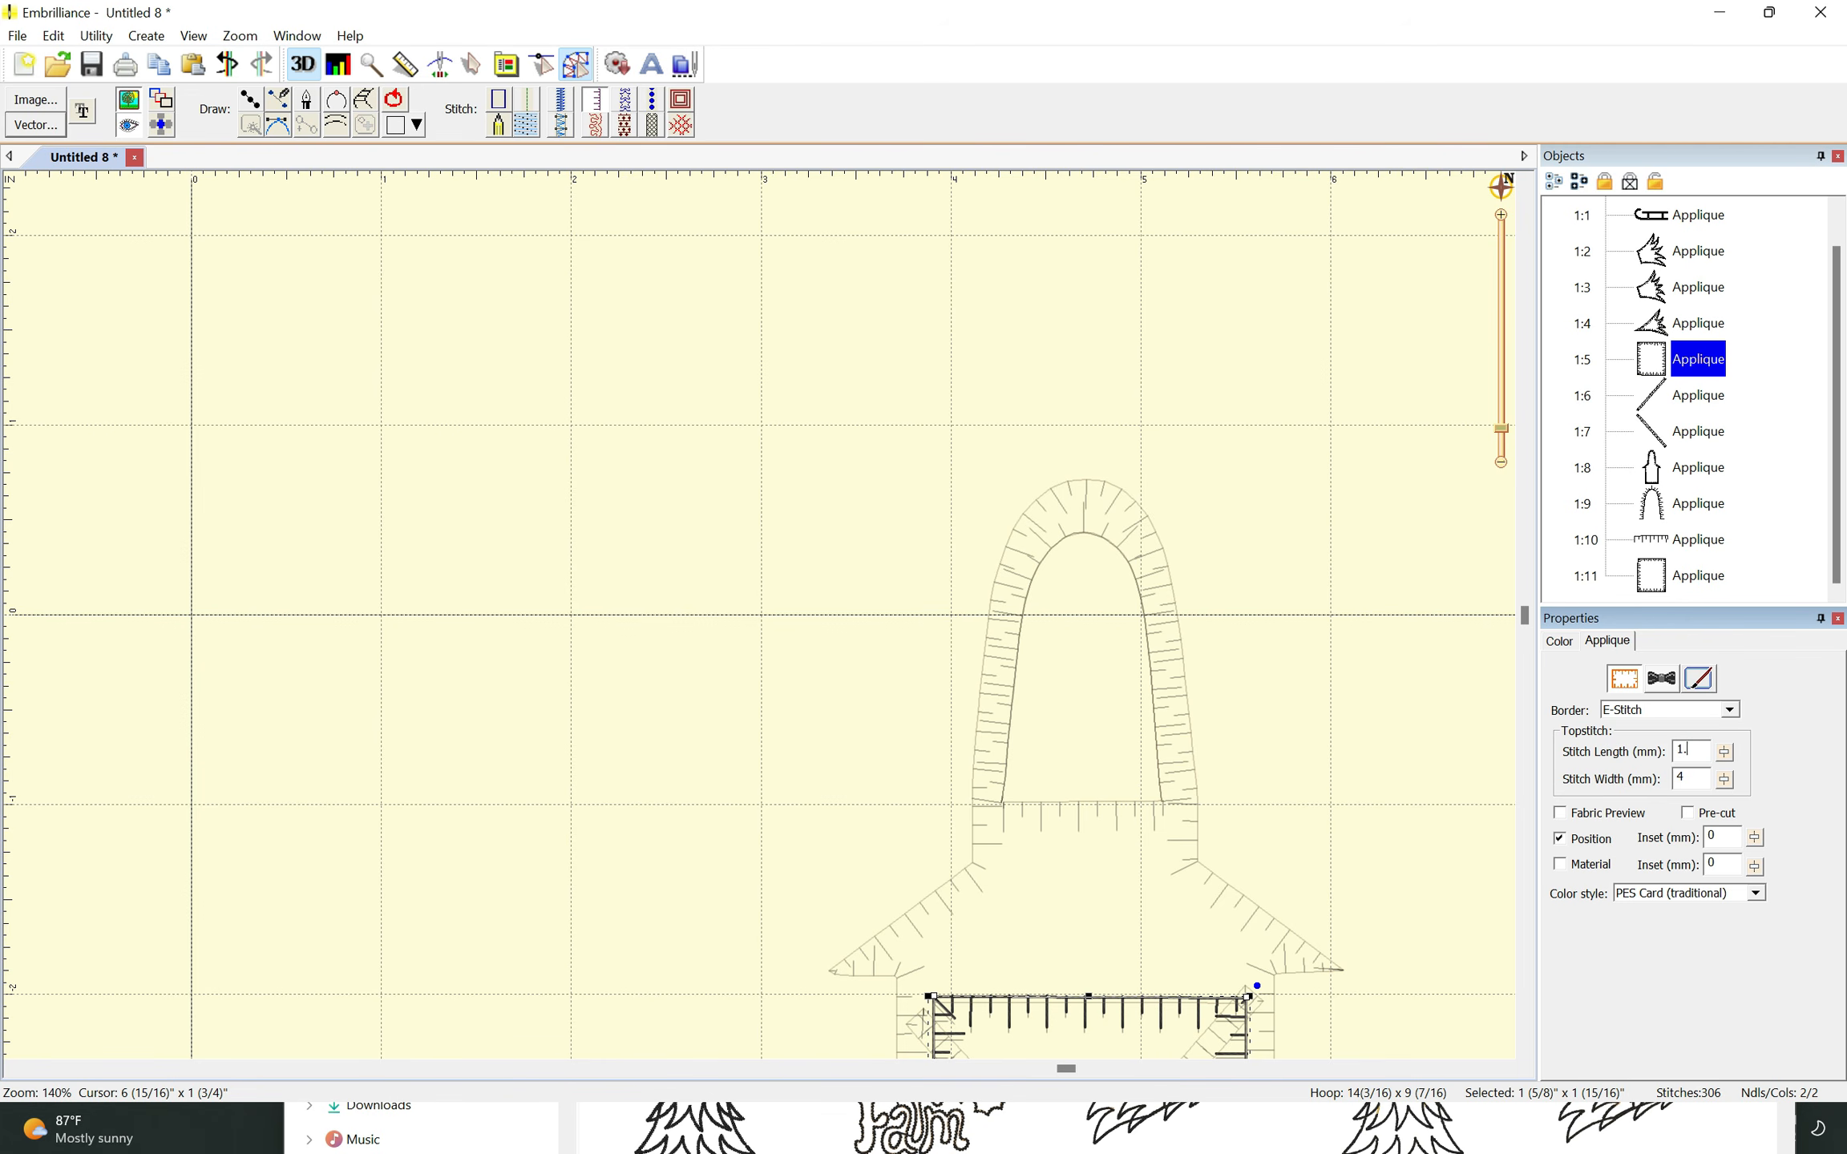
{"action": "key", "text": "Tab"}
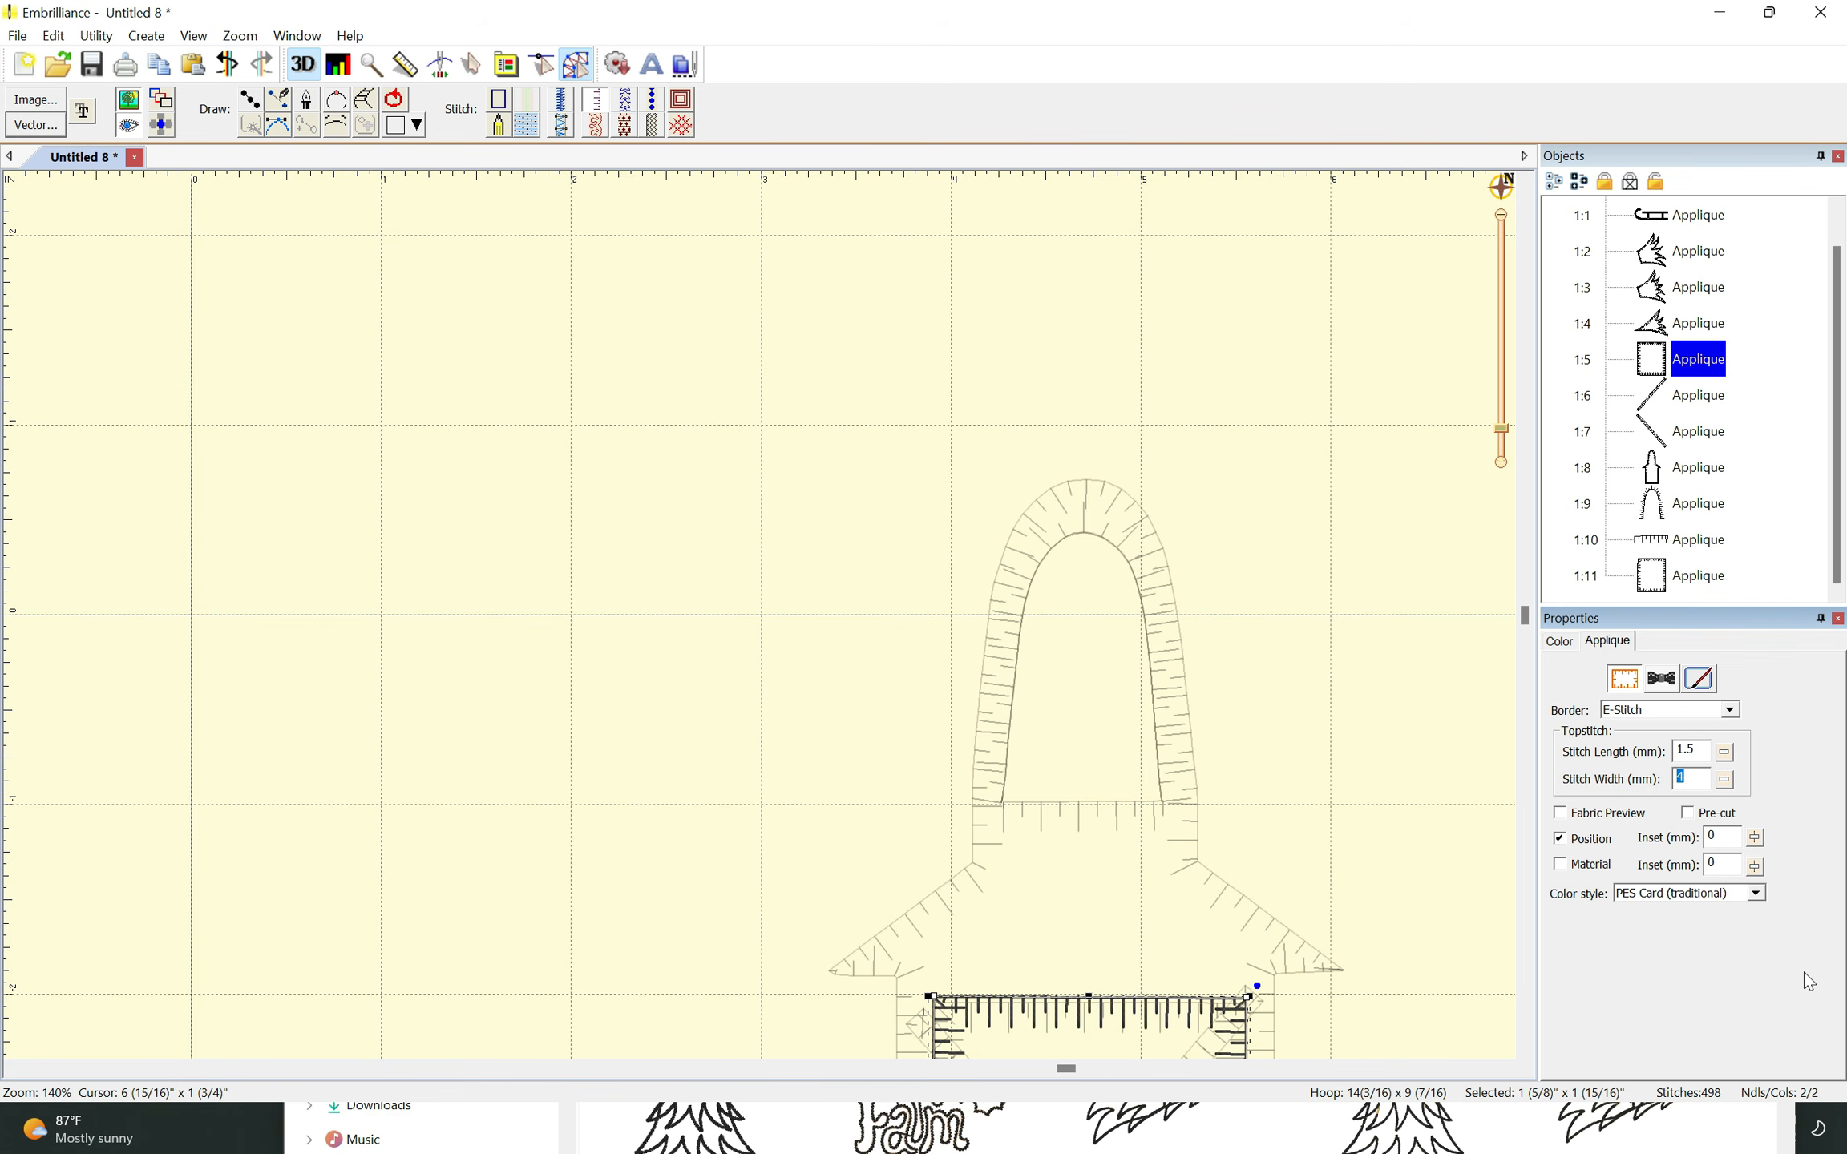
{"action": "type", "text": "3"}
{"action": "key", "text": "Tab"}
- Set the first diagonal bar, the one rising to the right, to 1.5 mm stitch length and 2 mm stitch width
{"action": "left_click", "coordinate": [1526, 1054]}
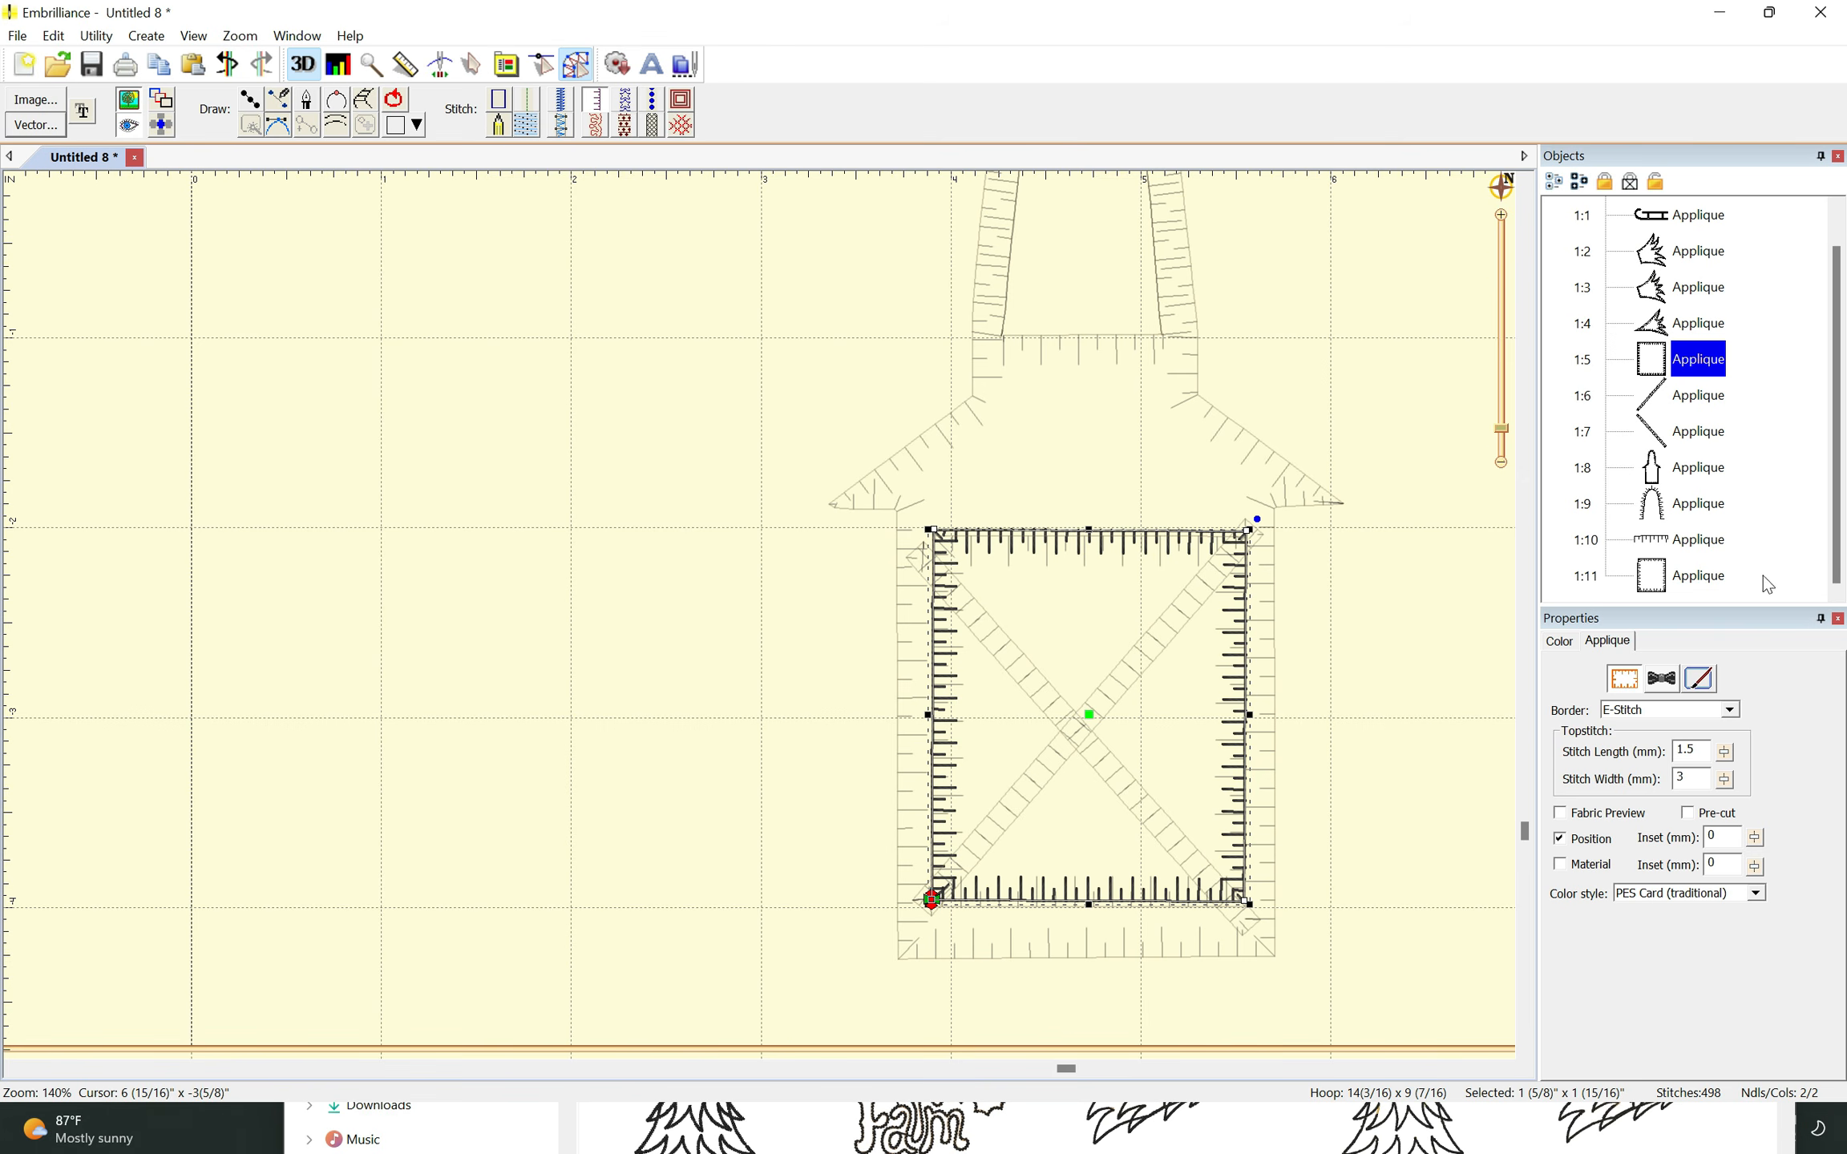
{"action": "left_click", "coordinate": [1688, 400]}
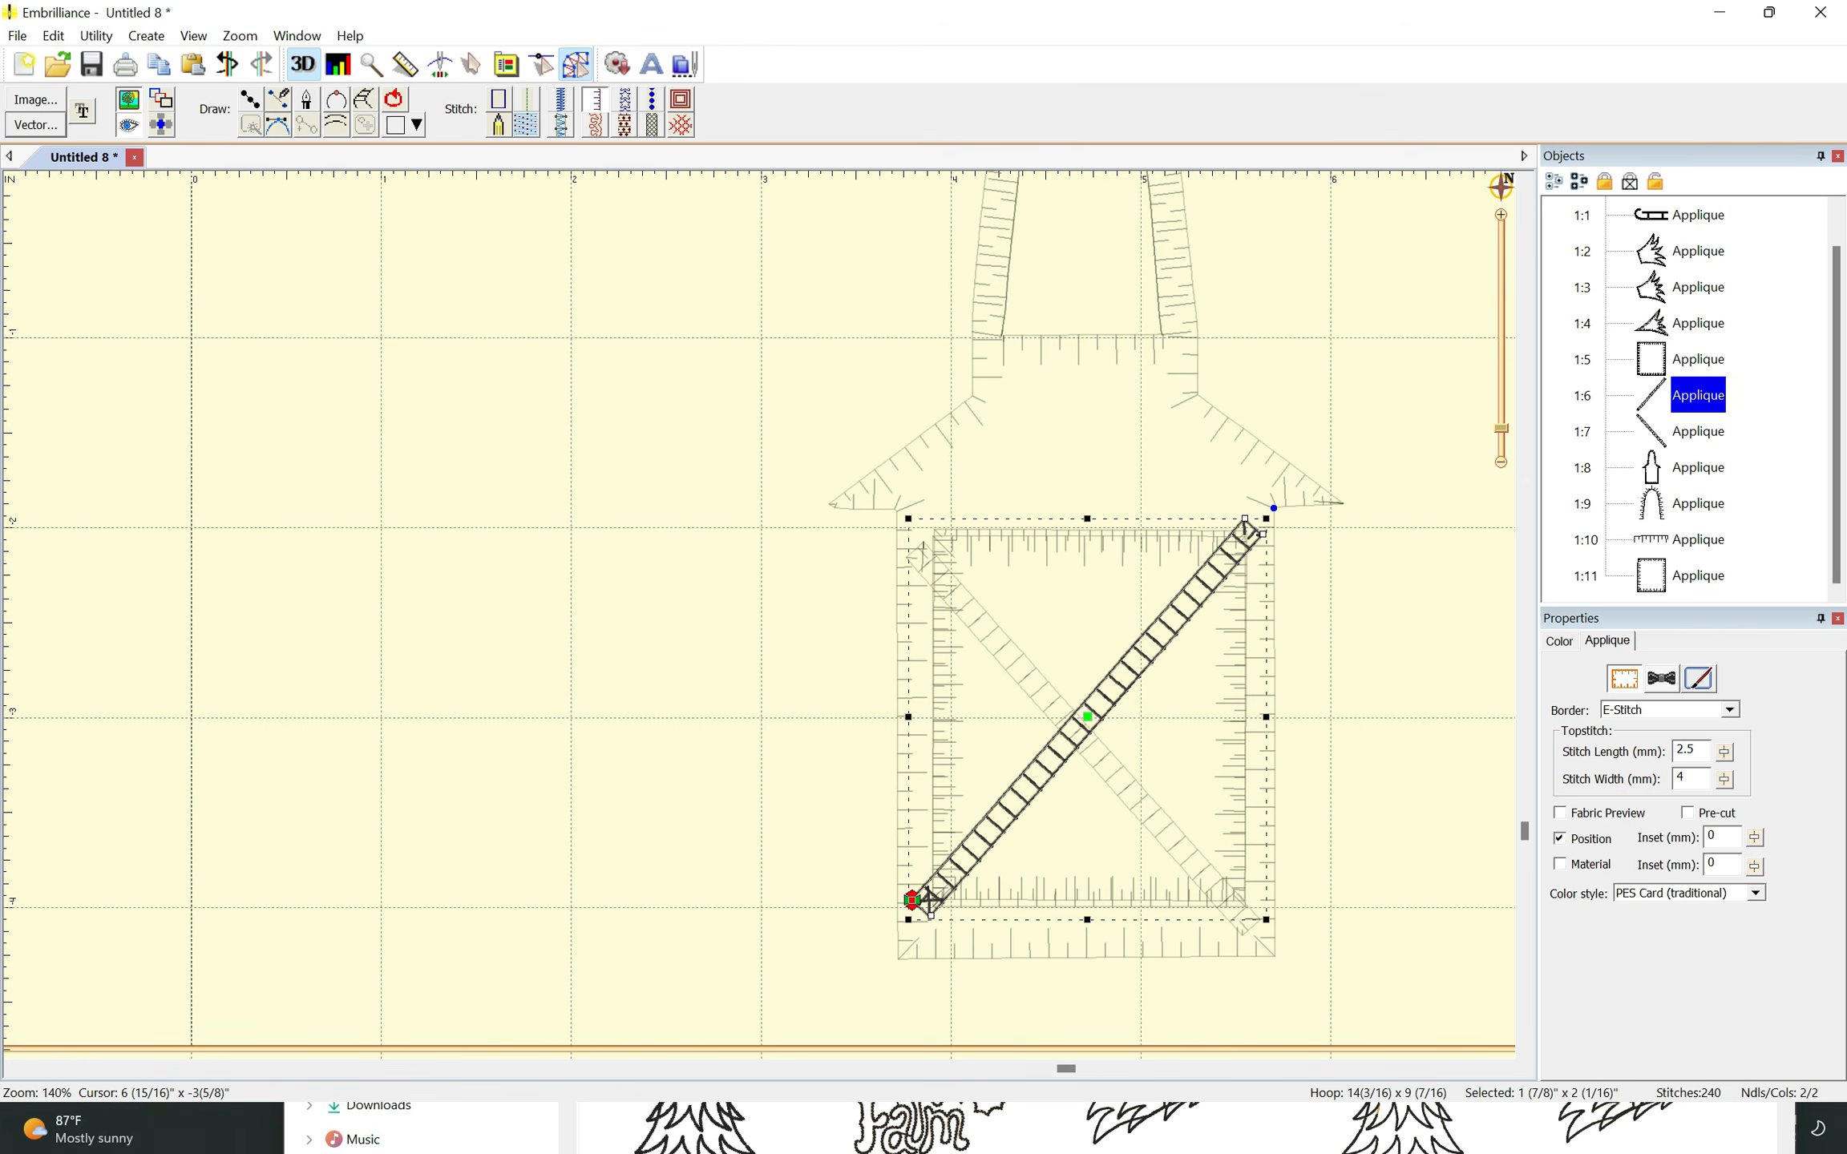
{"action": "double_click", "coordinate": [1691, 750]}
{"action": "type", "text": "1."}
{"action": "key", "text": "Tab"}
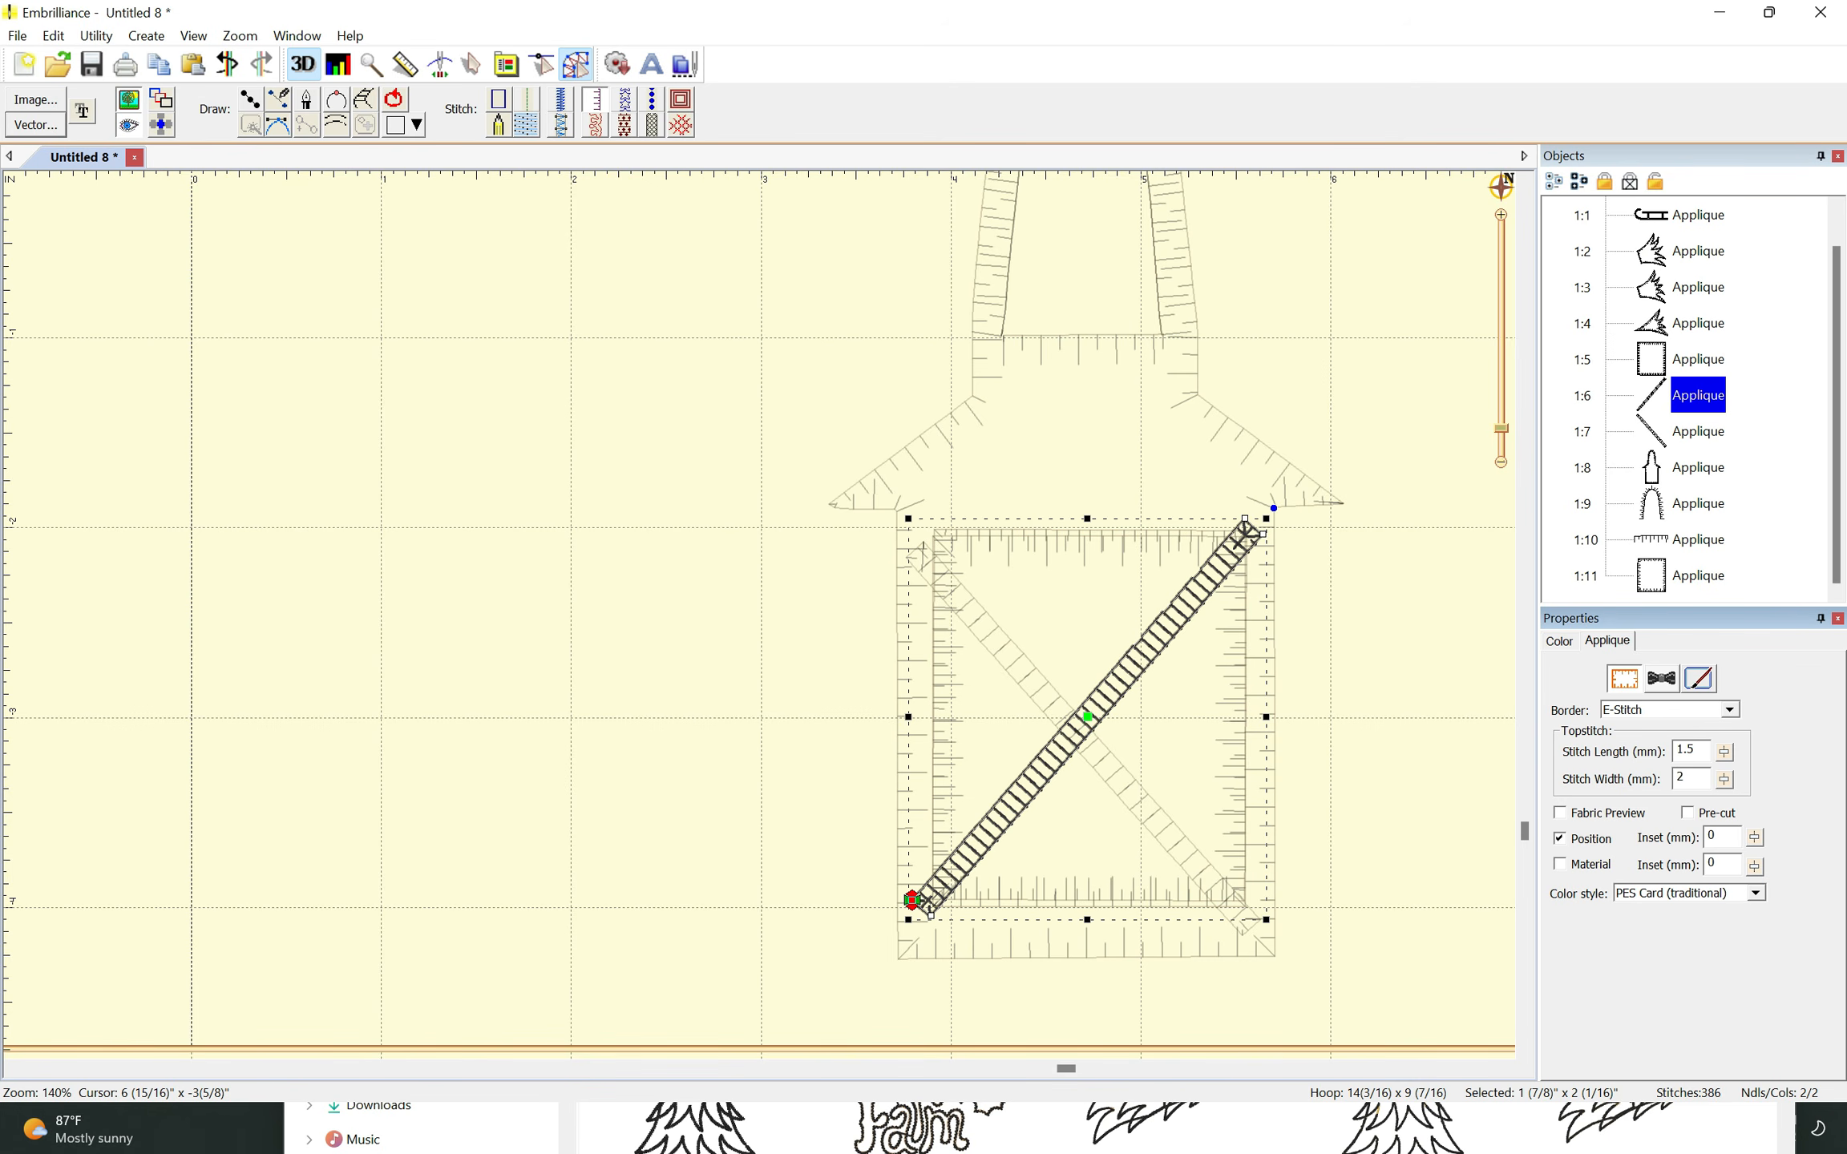
{"action": "key", "text": "Tab"}
- Give the second diagonal bar, the one falling to the right, a 1.5 mm stitch length and 2 mm stitch width
{"action": "left_click", "coordinate": [1691, 431]}
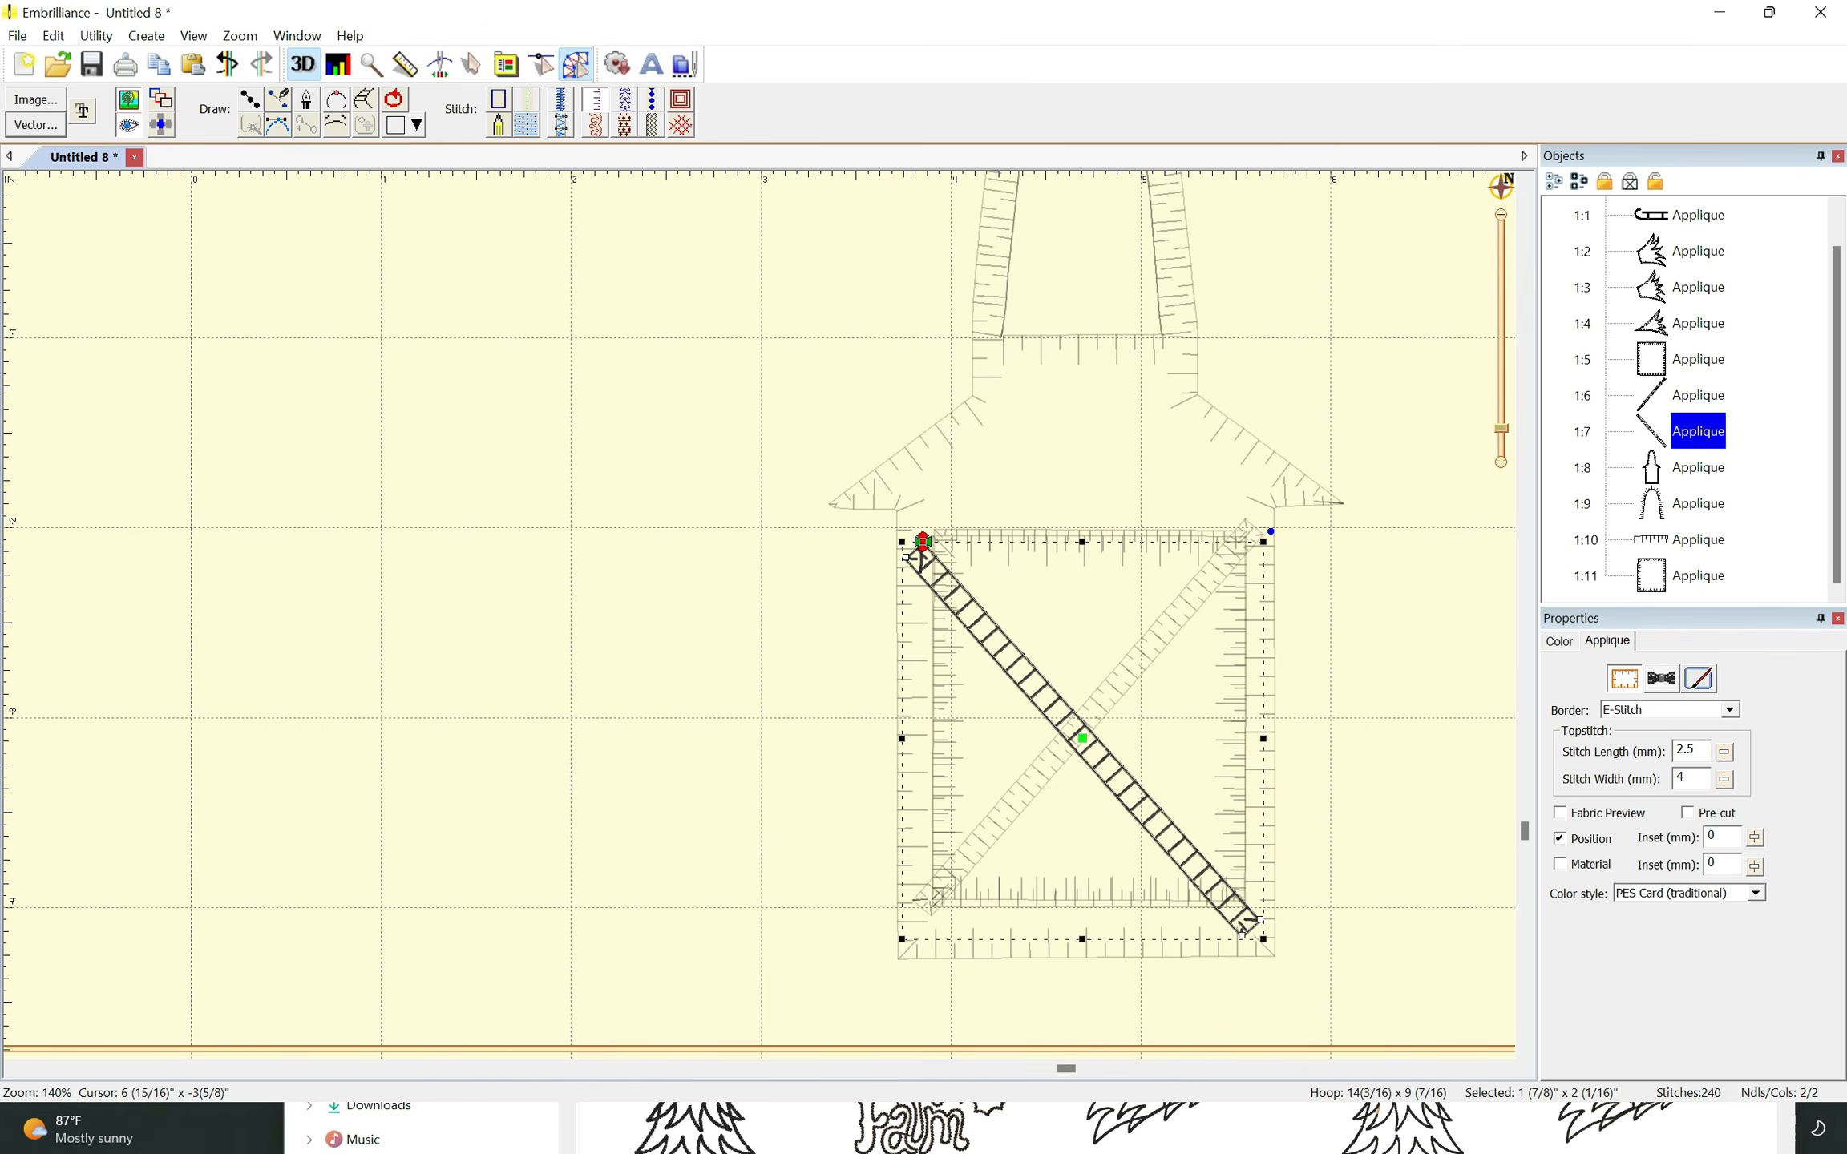
{"action": "double_click", "coordinate": [1691, 751]}
{"action": "type", "text": "1"}
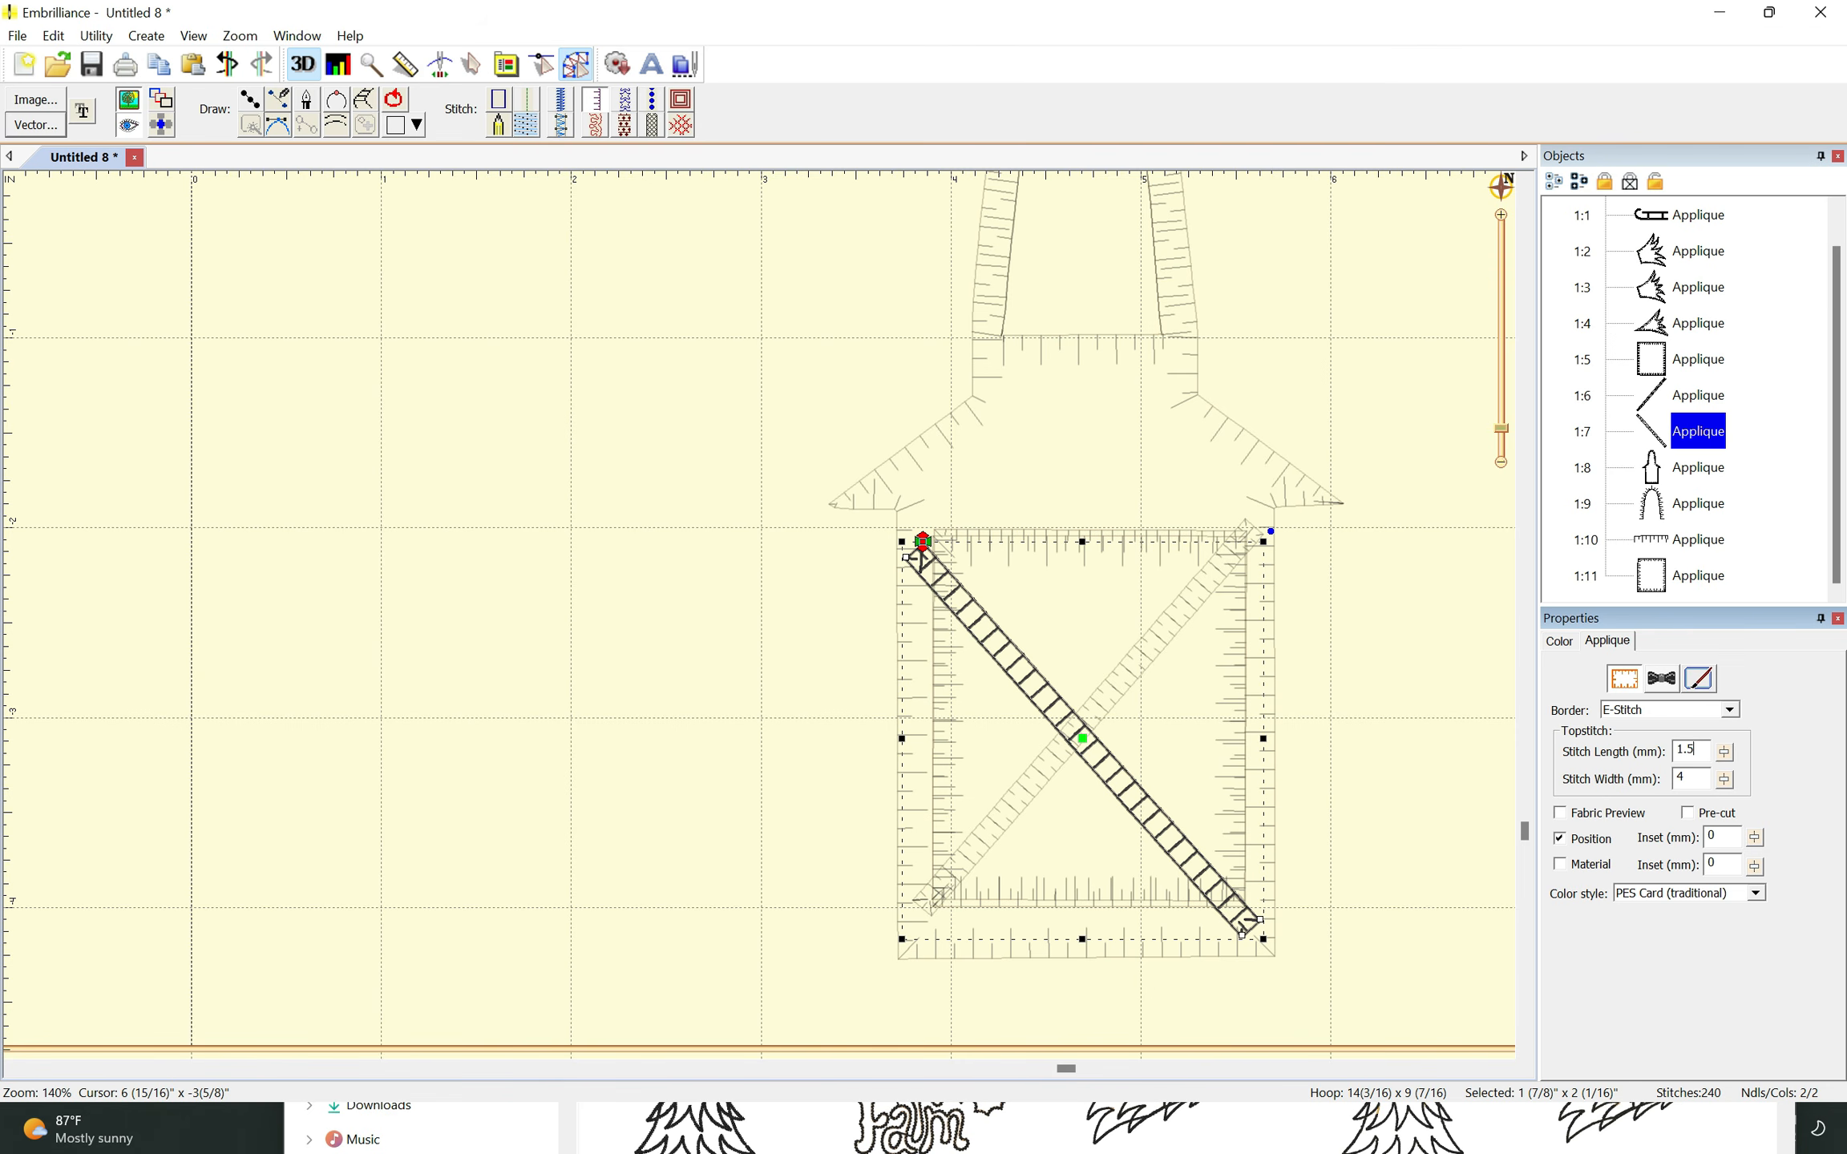
{"action": "key", "text": "Tab"}
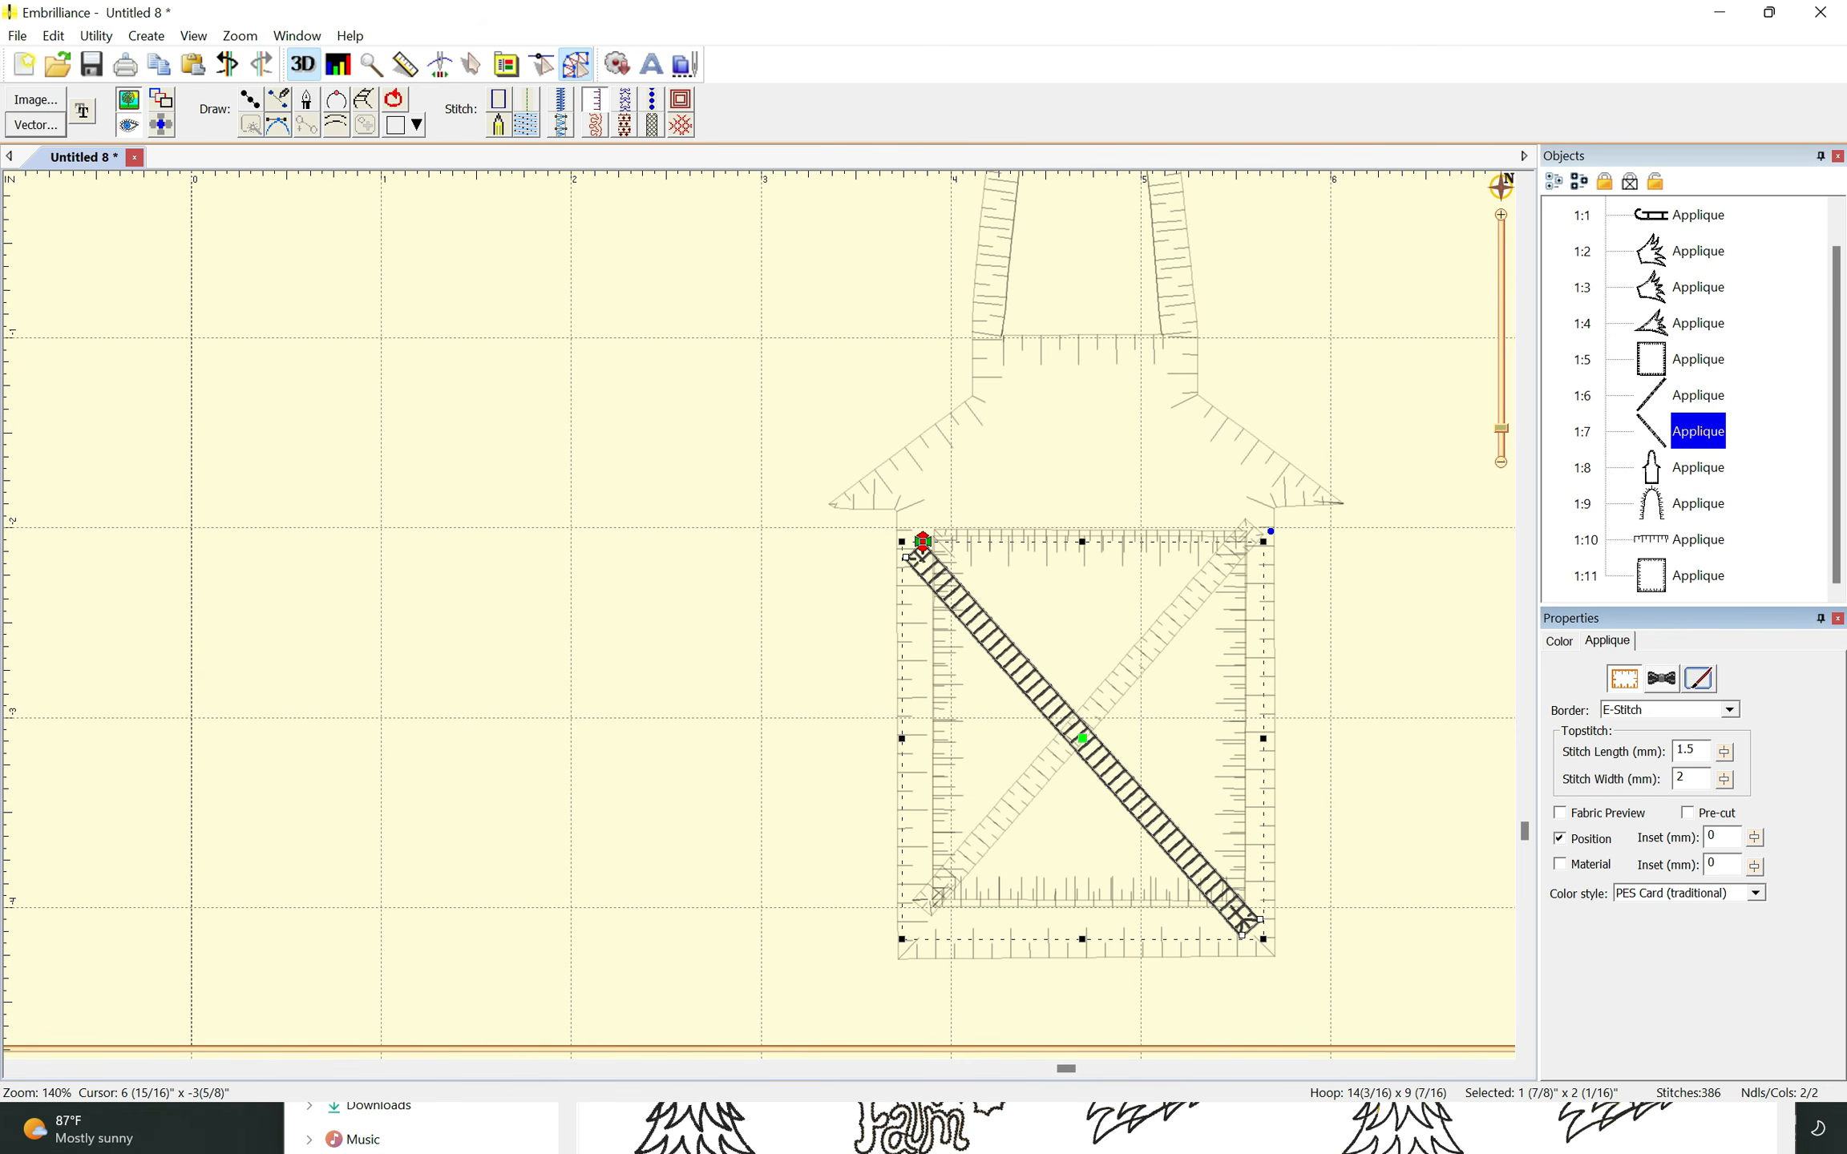
{"action": "key", "text": "Tab"}
- Set the outer lantern outline's stitch width to 3 mm and its stitch length to 2.0 mm
{"action": "left_click", "coordinate": [1698, 468]}
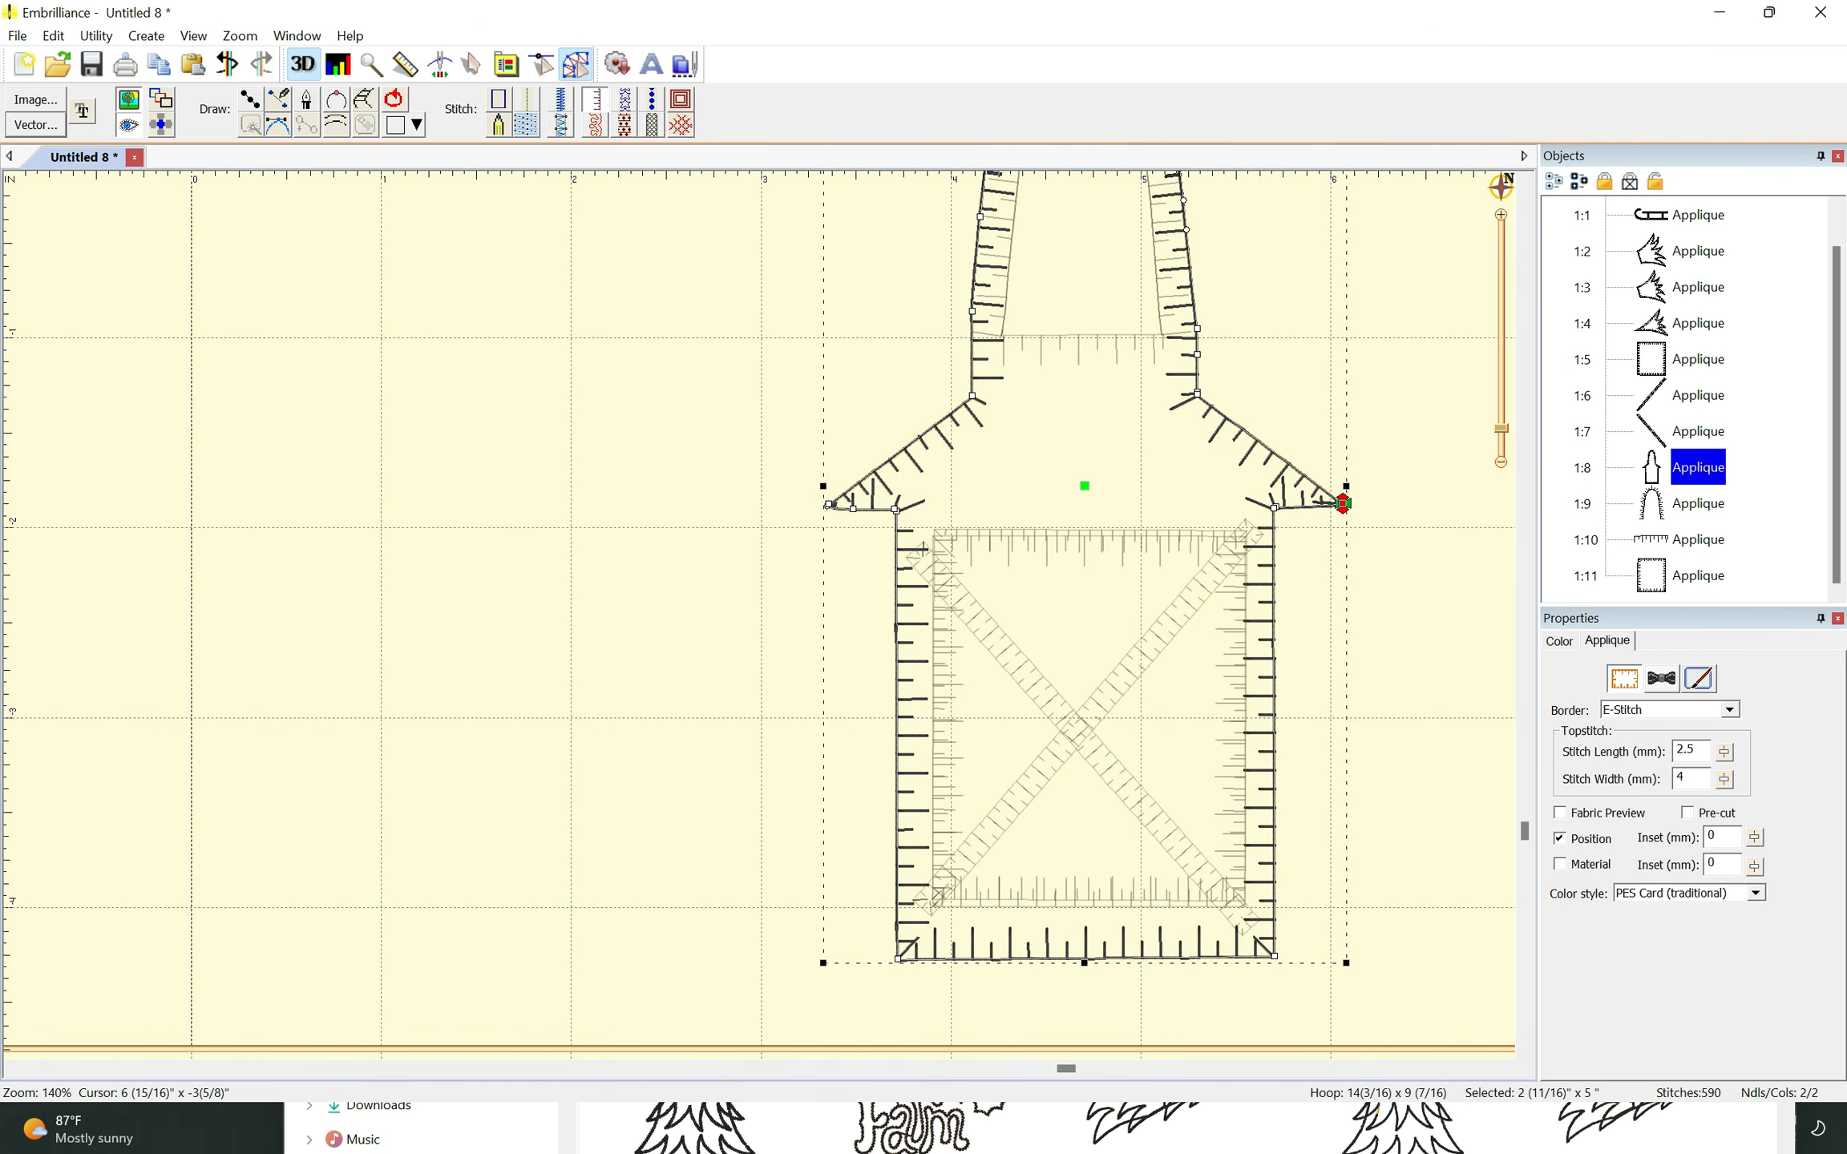
{"action": "left_click", "coordinate": [1691, 777]}
{"action": "type", "text": "3"}
{"action": "key", "text": "Tab"}
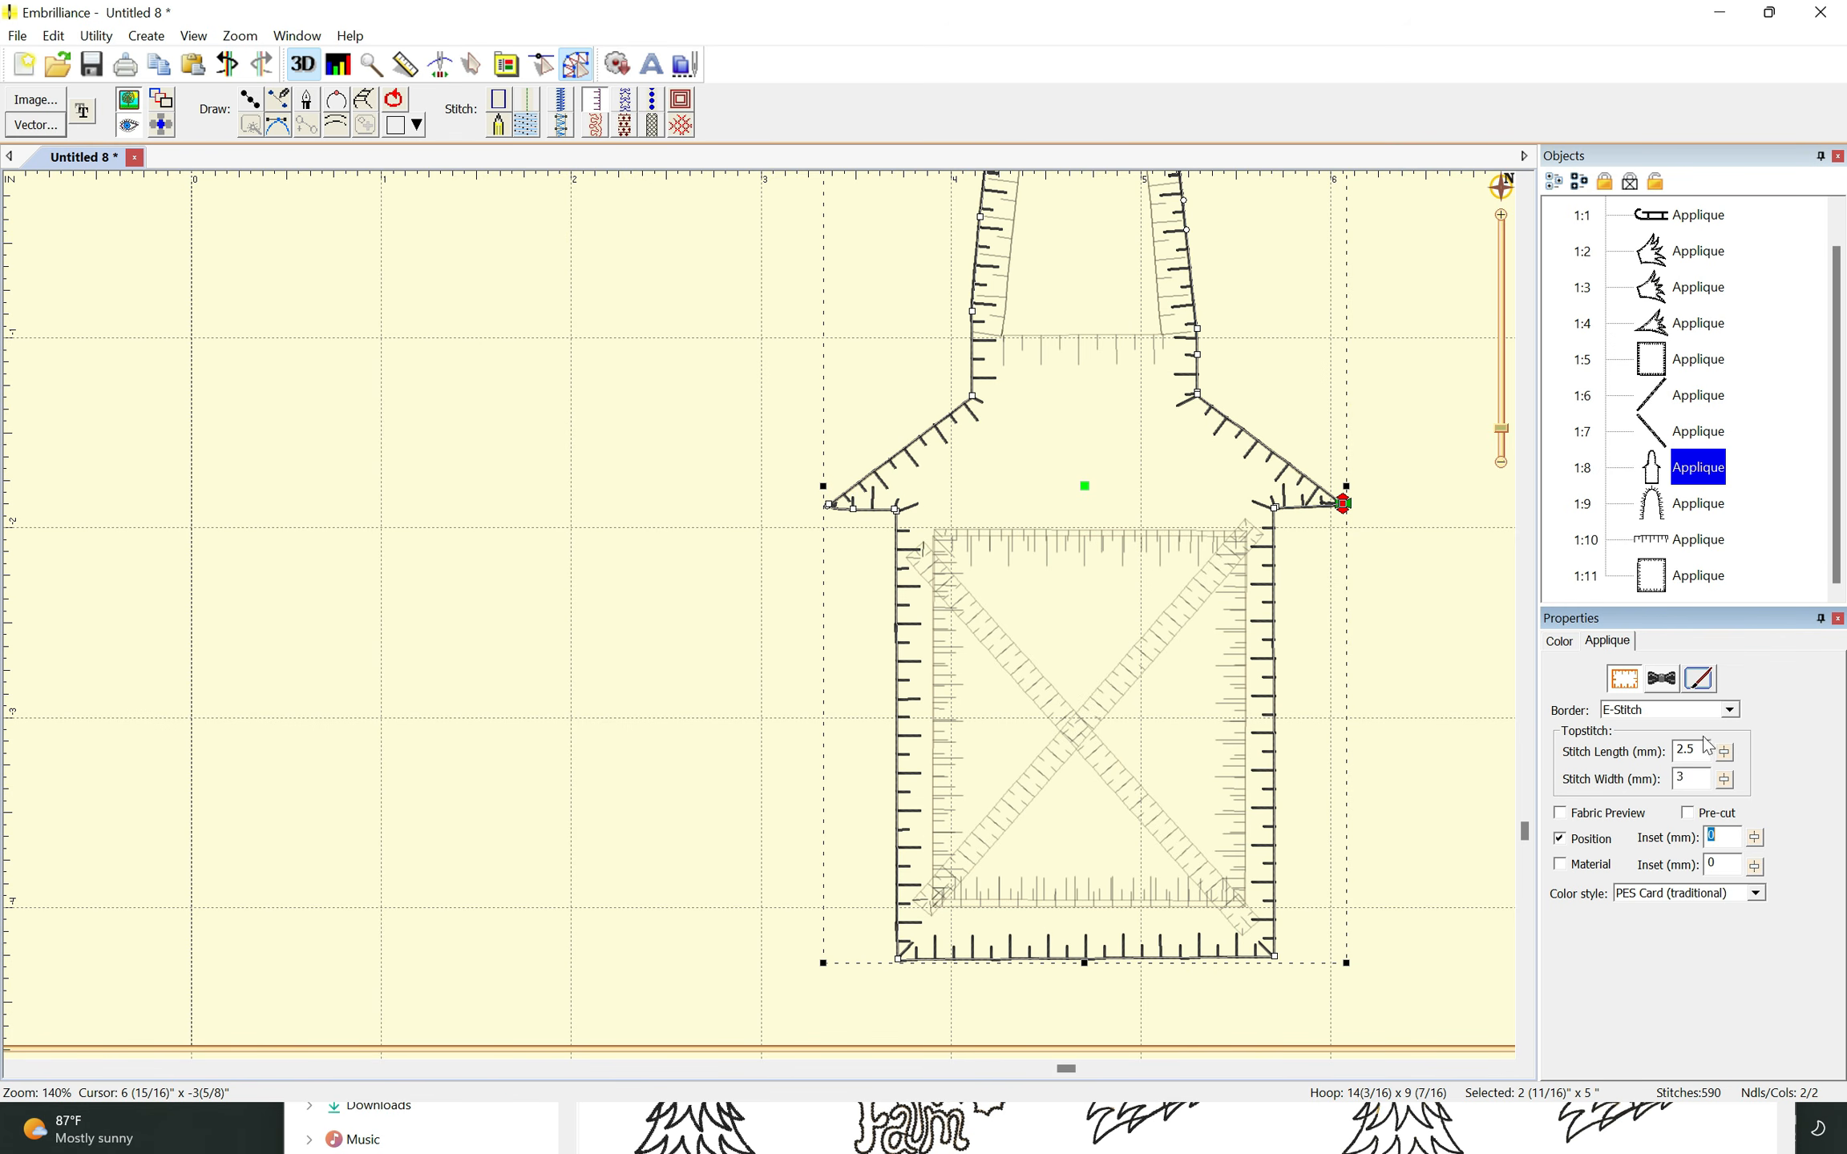
{"action": "double_click", "coordinate": [1693, 751]}
{"action": "type", "text": "2.0"}
{"action": "key", "text": "Tab"}
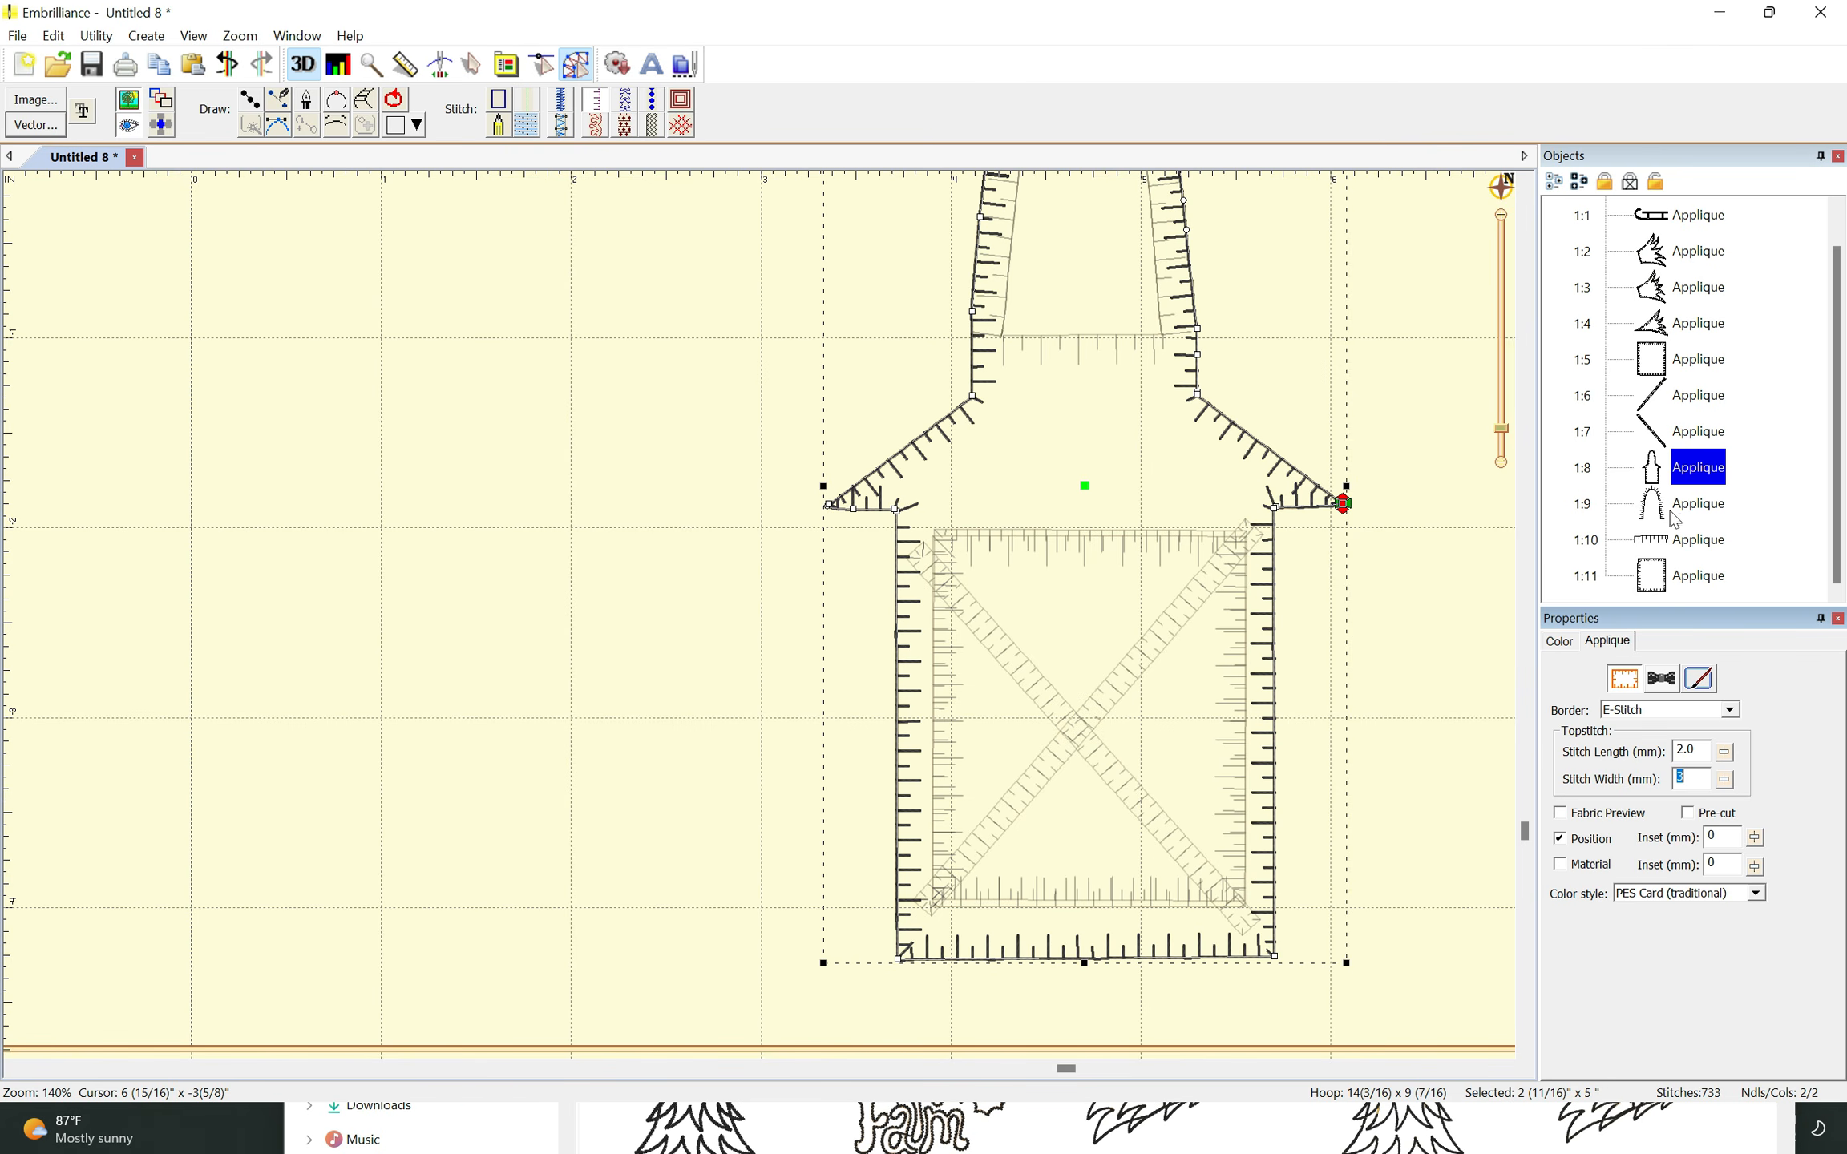
- Set the inner handle arch's stitch length to 2.0 mm and its stitch width to 2.5 mm
{"action": "left_click", "coordinate": [1693, 504]}
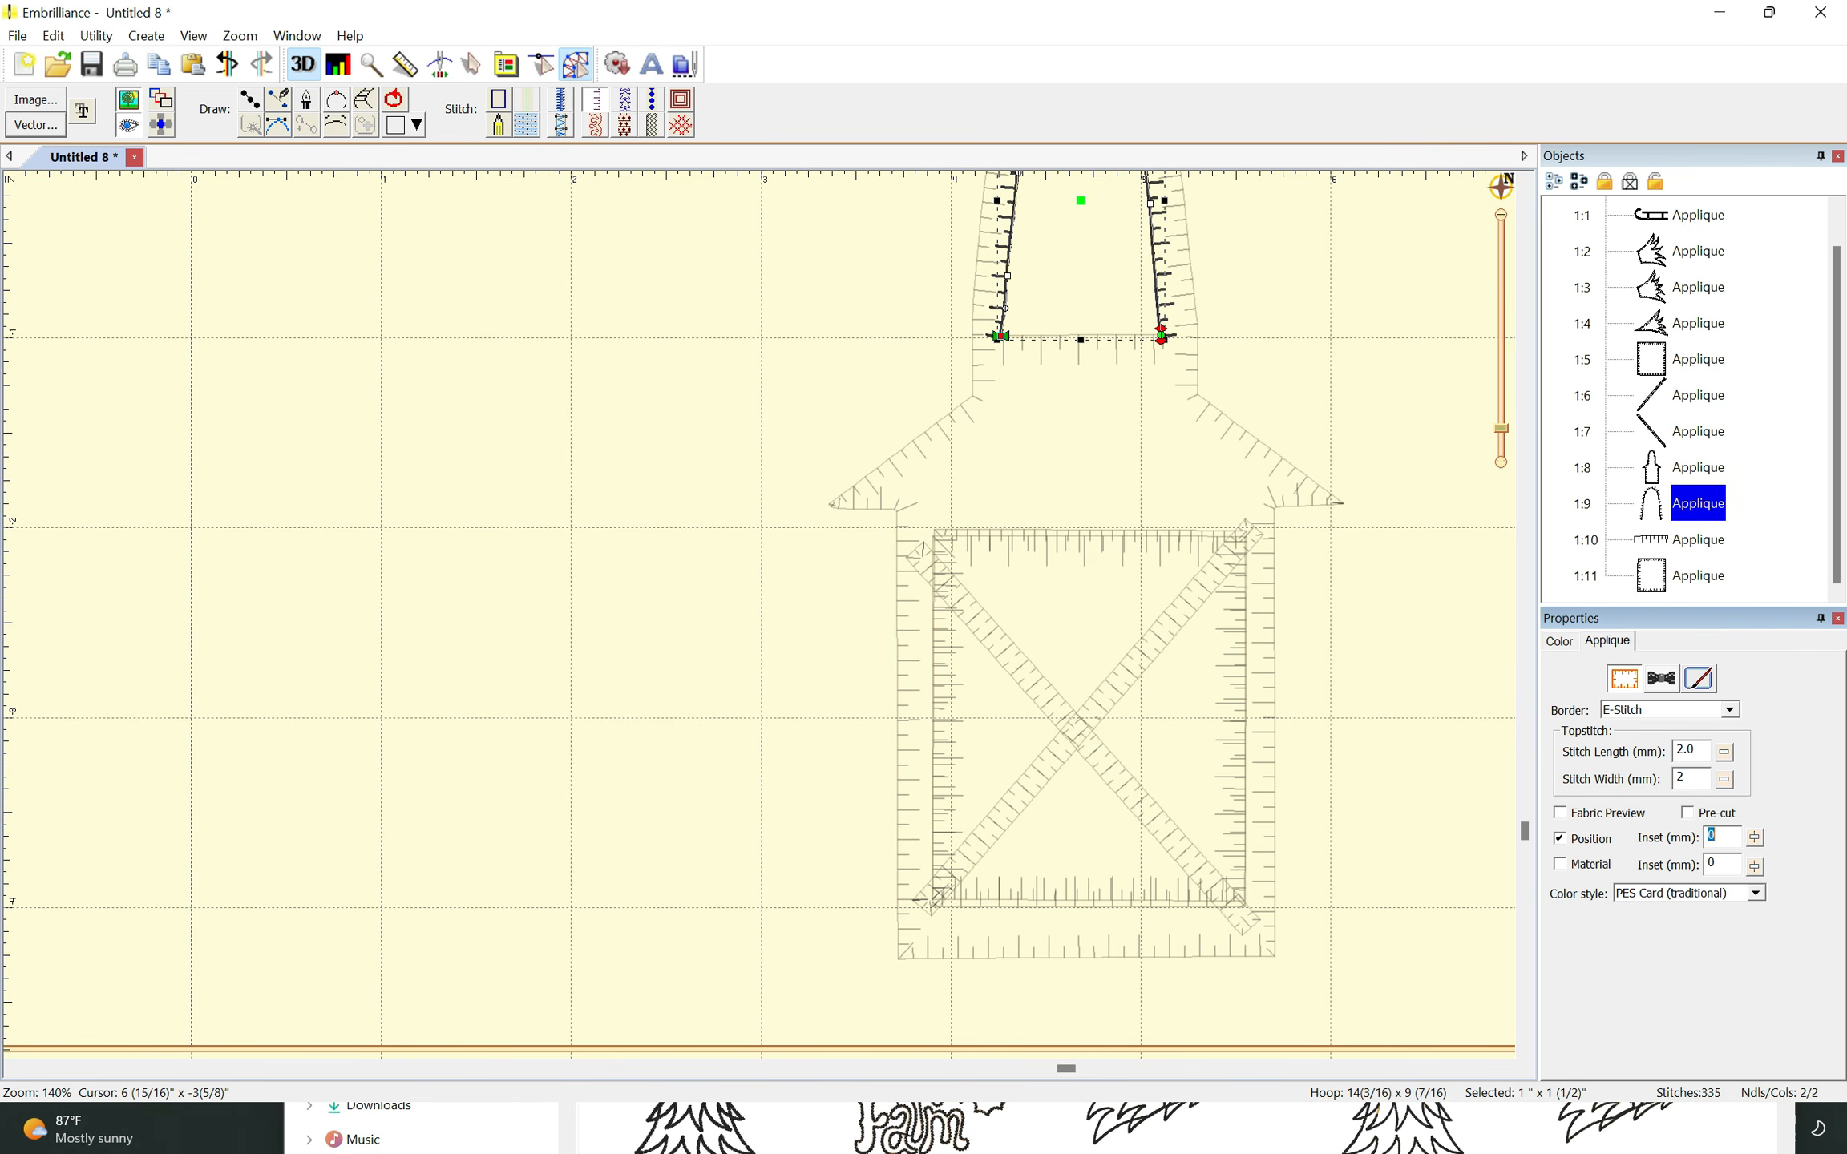
{"action": "left_click_drag", "start_coordinate": [1689, 777], "coordinate": [1622, 772]}
{"action": "type", "text": "2.5"}
{"action": "key", "text": "Tab"}
- Set the handle arch's base line to a 2.0 mm stitch length and a 3 mm stitch width
{"action": "left_click", "coordinate": [1698, 539]}
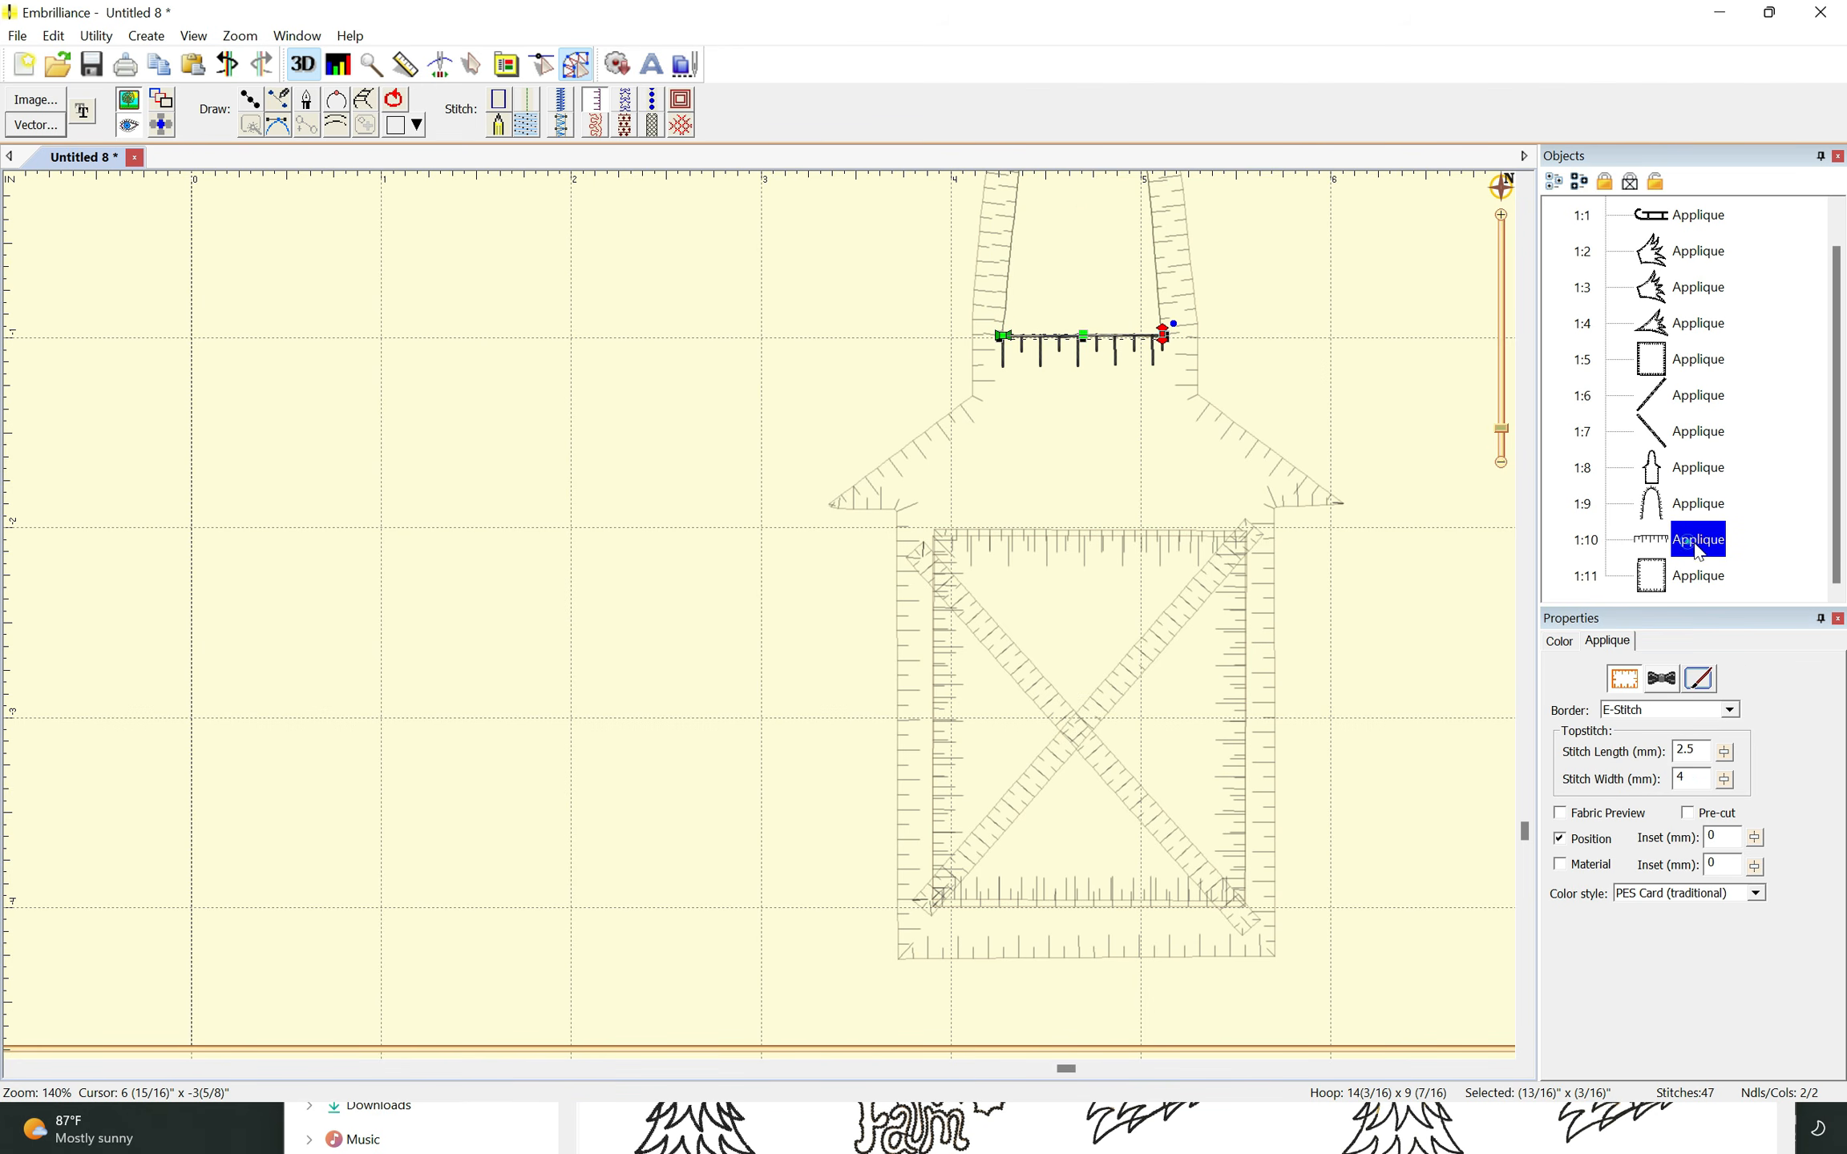
{"action": "left_click_drag", "start_coordinate": [1702, 751], "coordinate": [1600, 757]}
{"action": "type", "text": "2.0"}
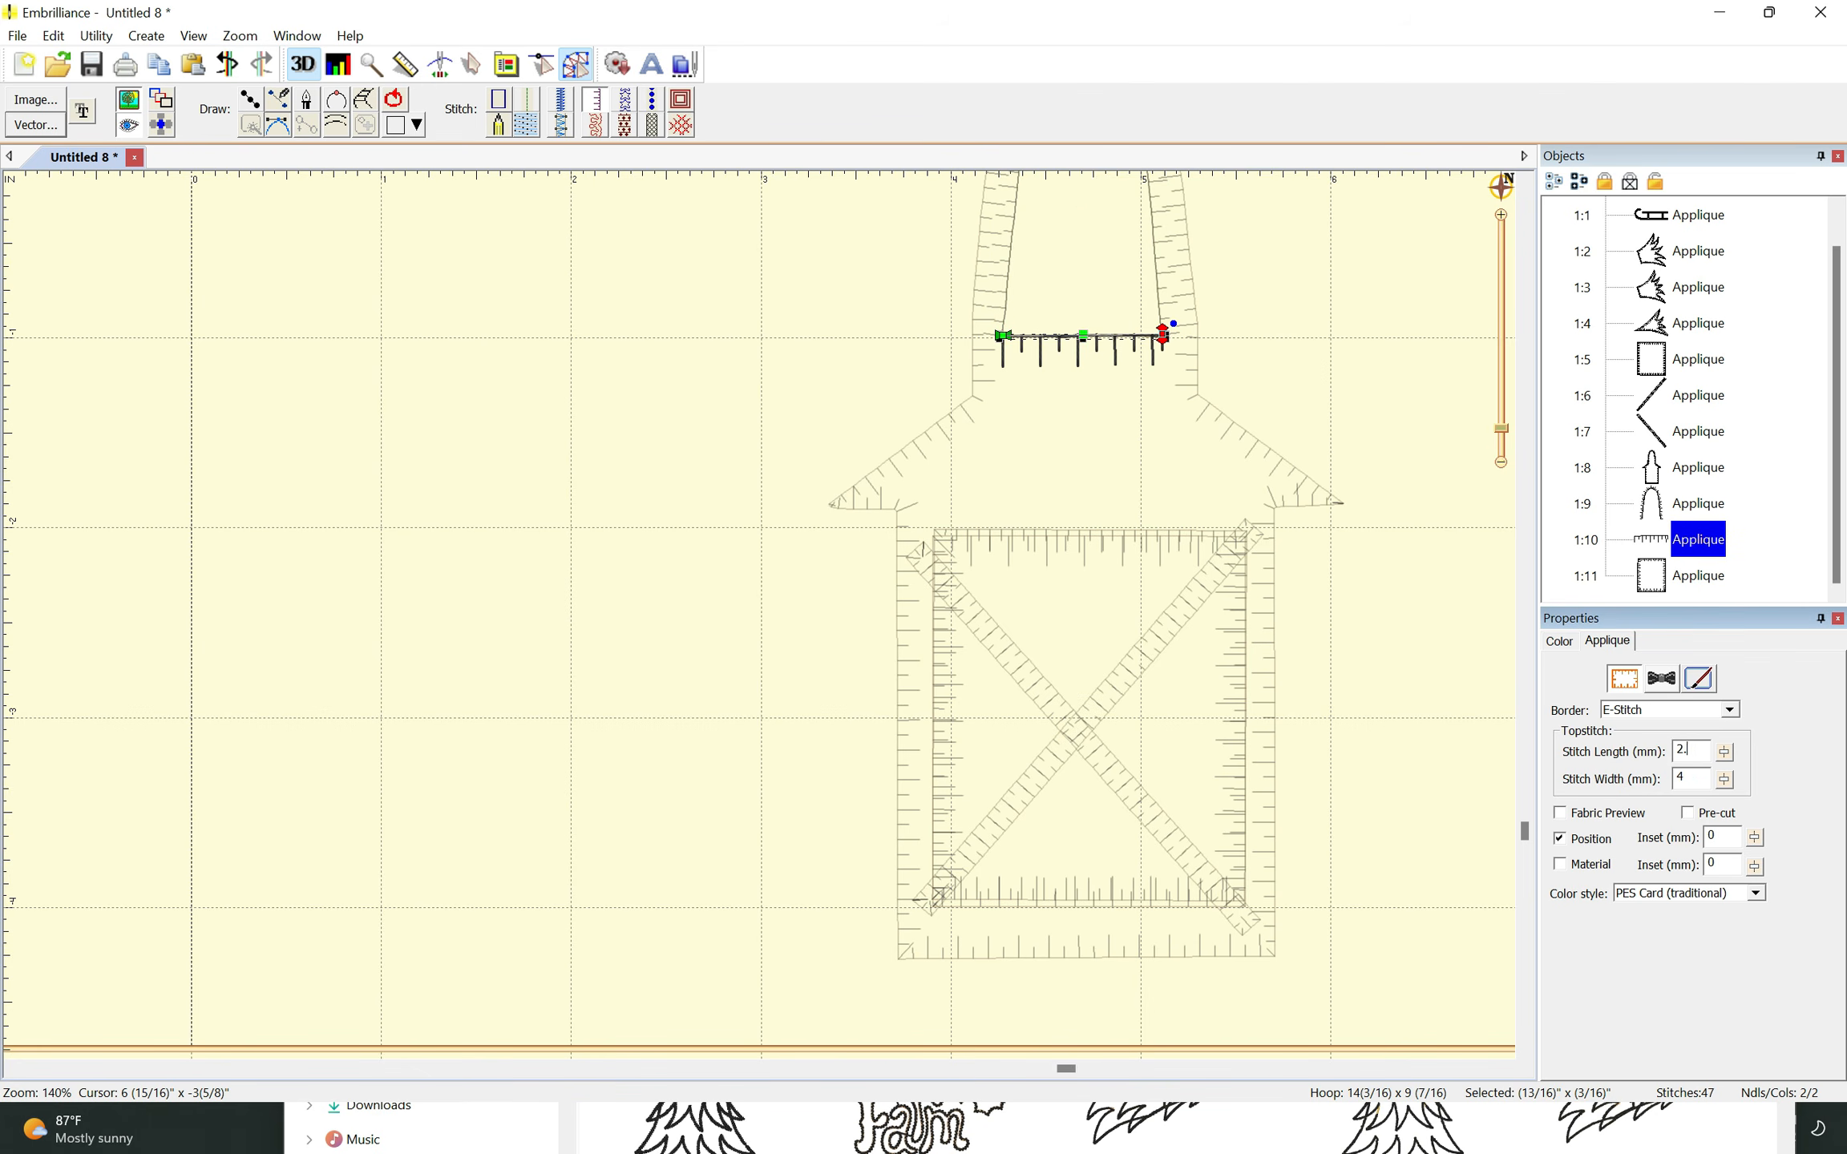
{"action": "key", "text": "Tab"}
{"action": "type", "text": "3"}
{"action": "key", "text": "Tab"}
- Open the outline of the last lantern square and pull its free end point slightly left of the lower-left corner
{"action": "left_click", "coordinate": [1693, 577]}
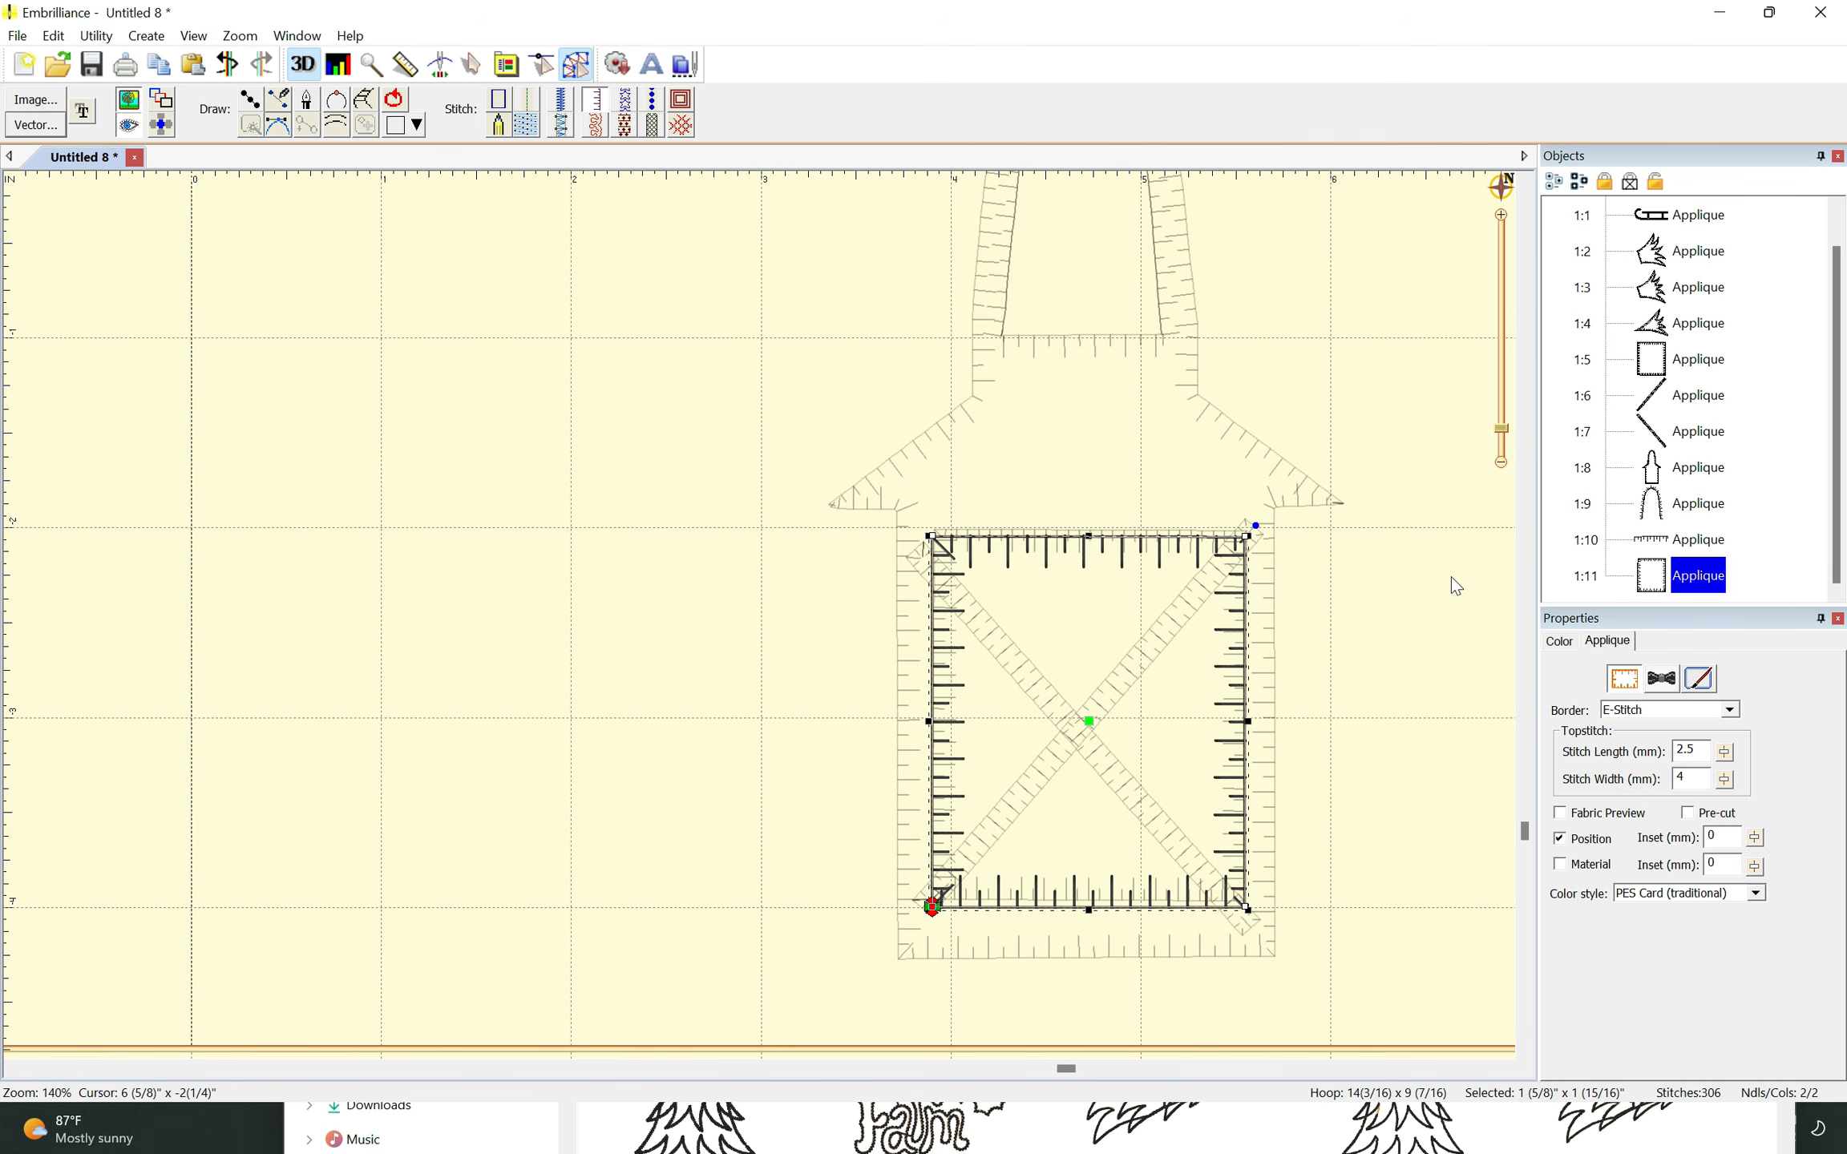
{"action": "scroll", "coordinate": [1452, 576], "scroll_direction": "up", "scroll_amount": 2}
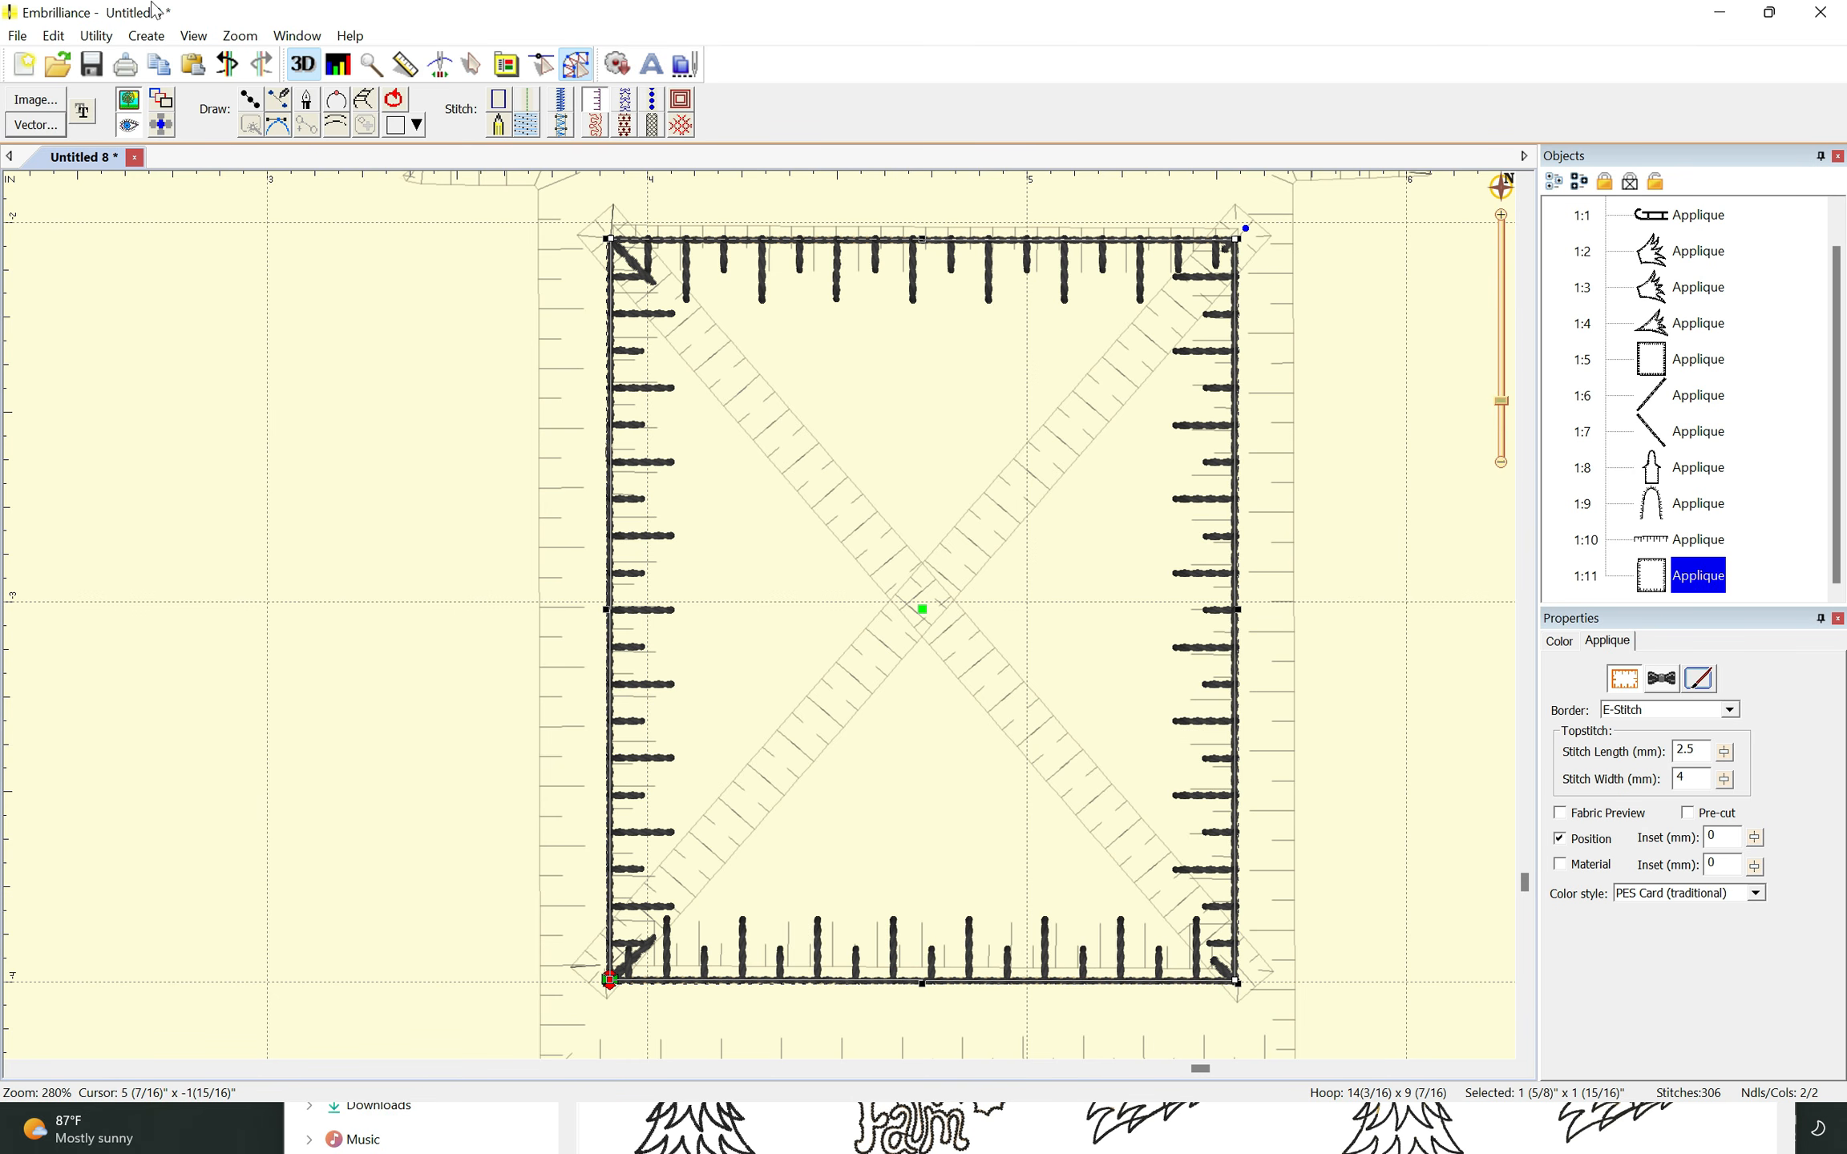
{"action": "left_click", "coordinate": [151, 41]}
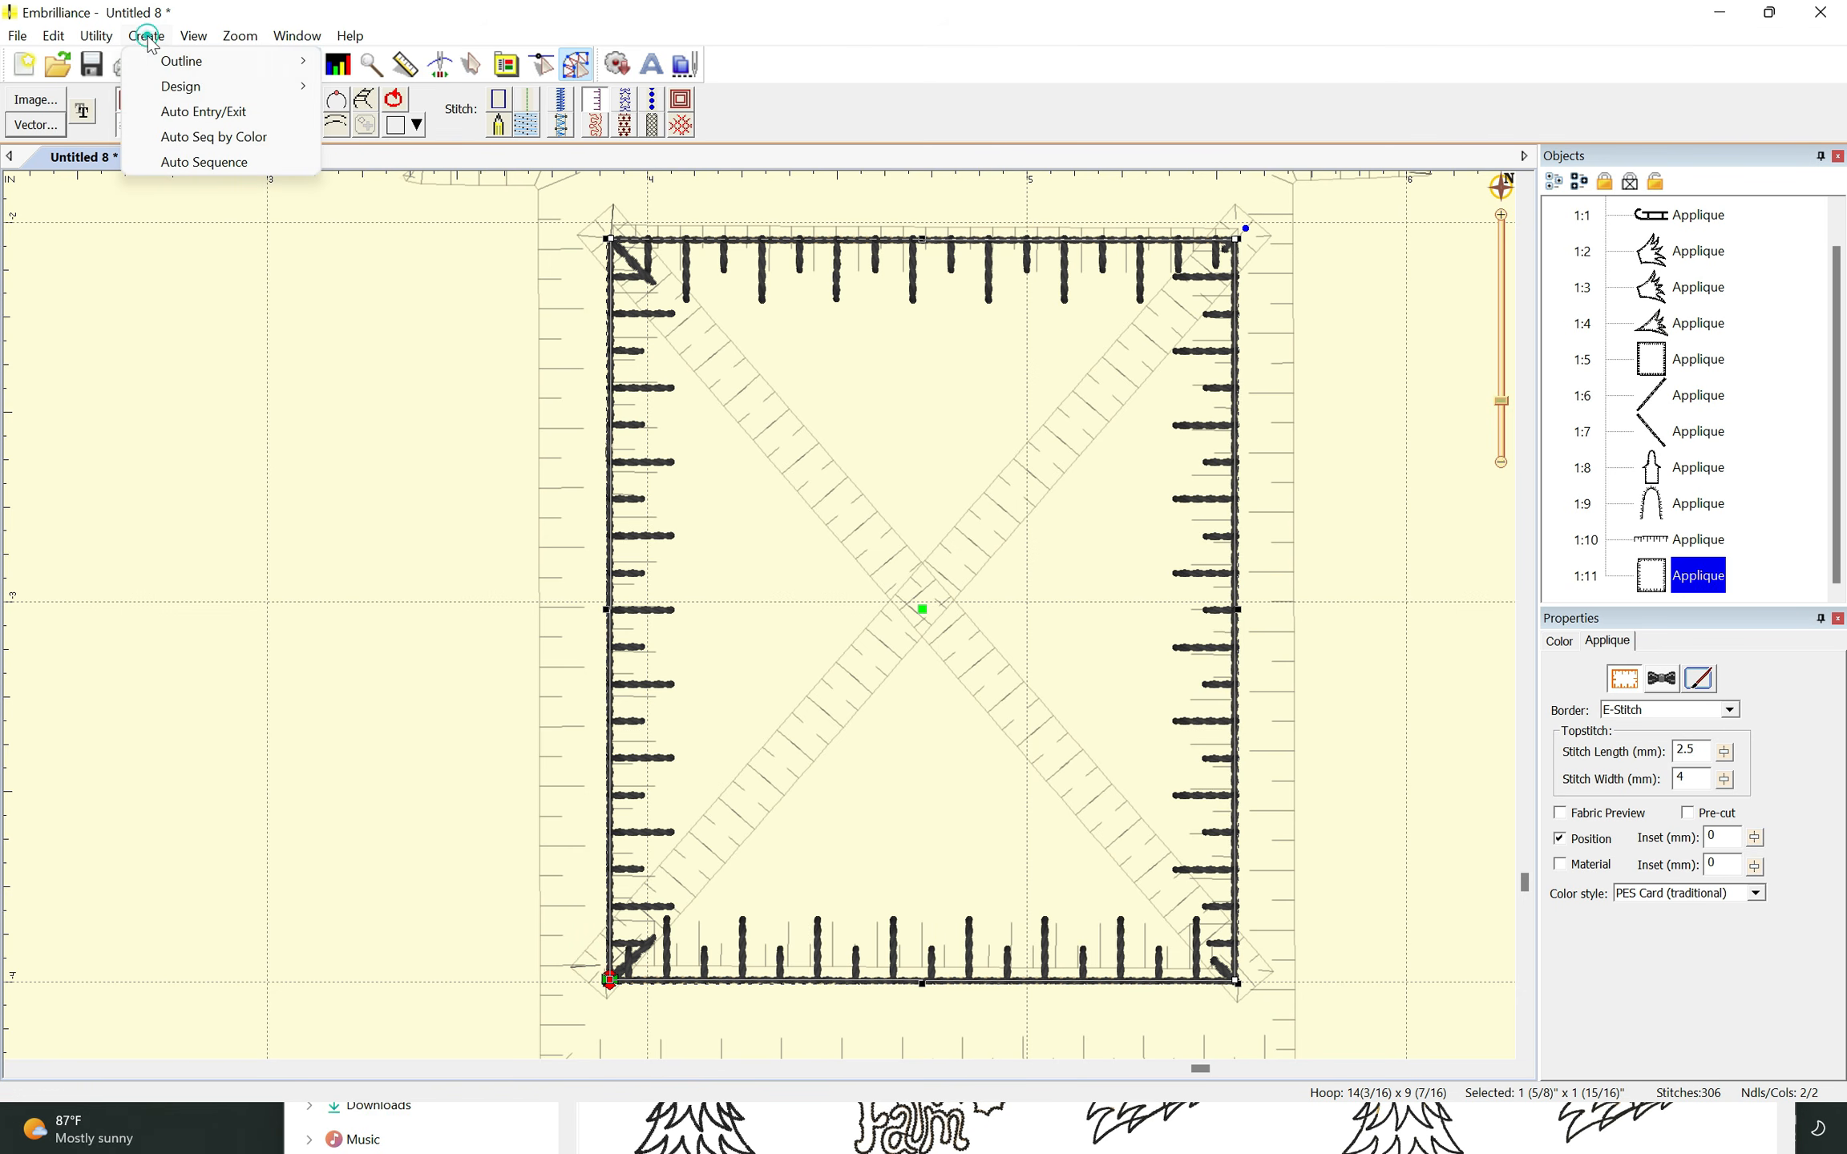
{"action": "mouse_move", "coordinate": [184, 61]}
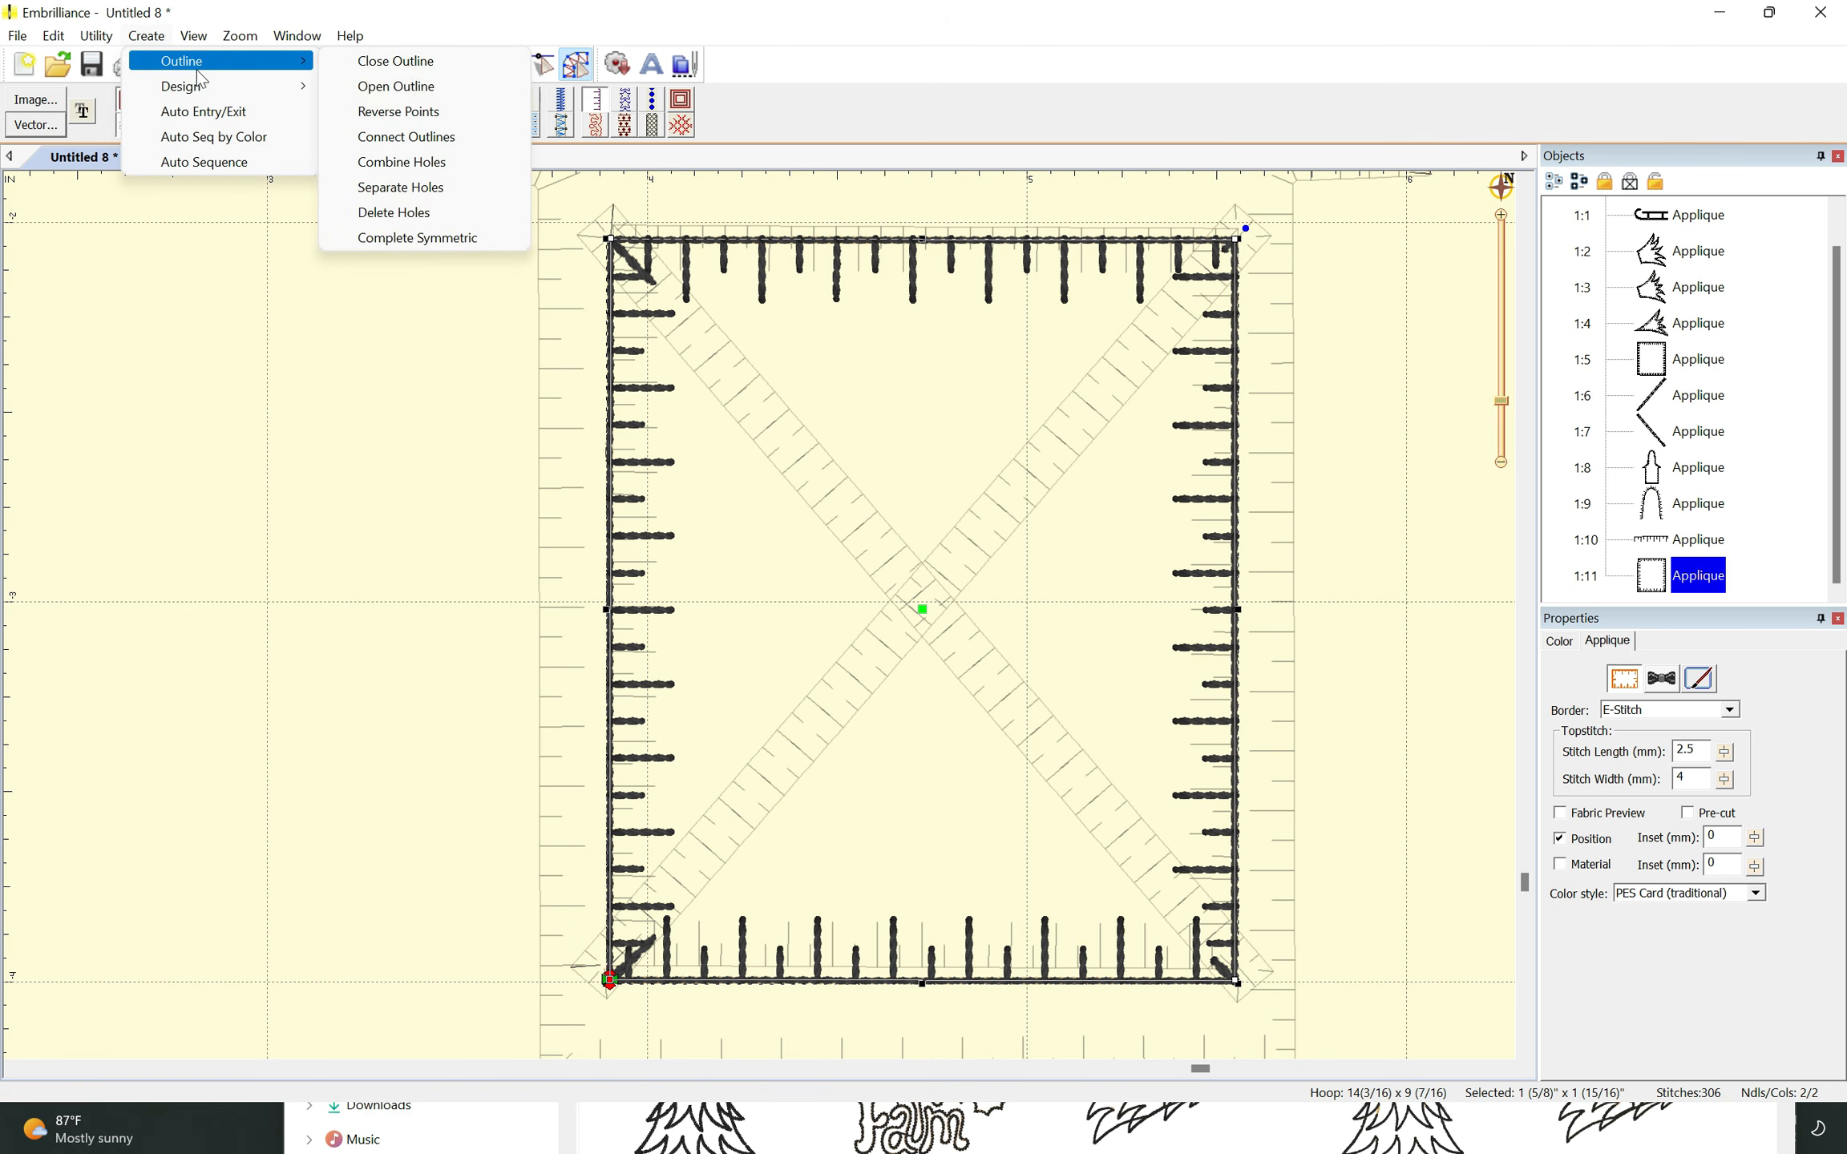
{"action": "left_click", "coordinate": [423, 87]}
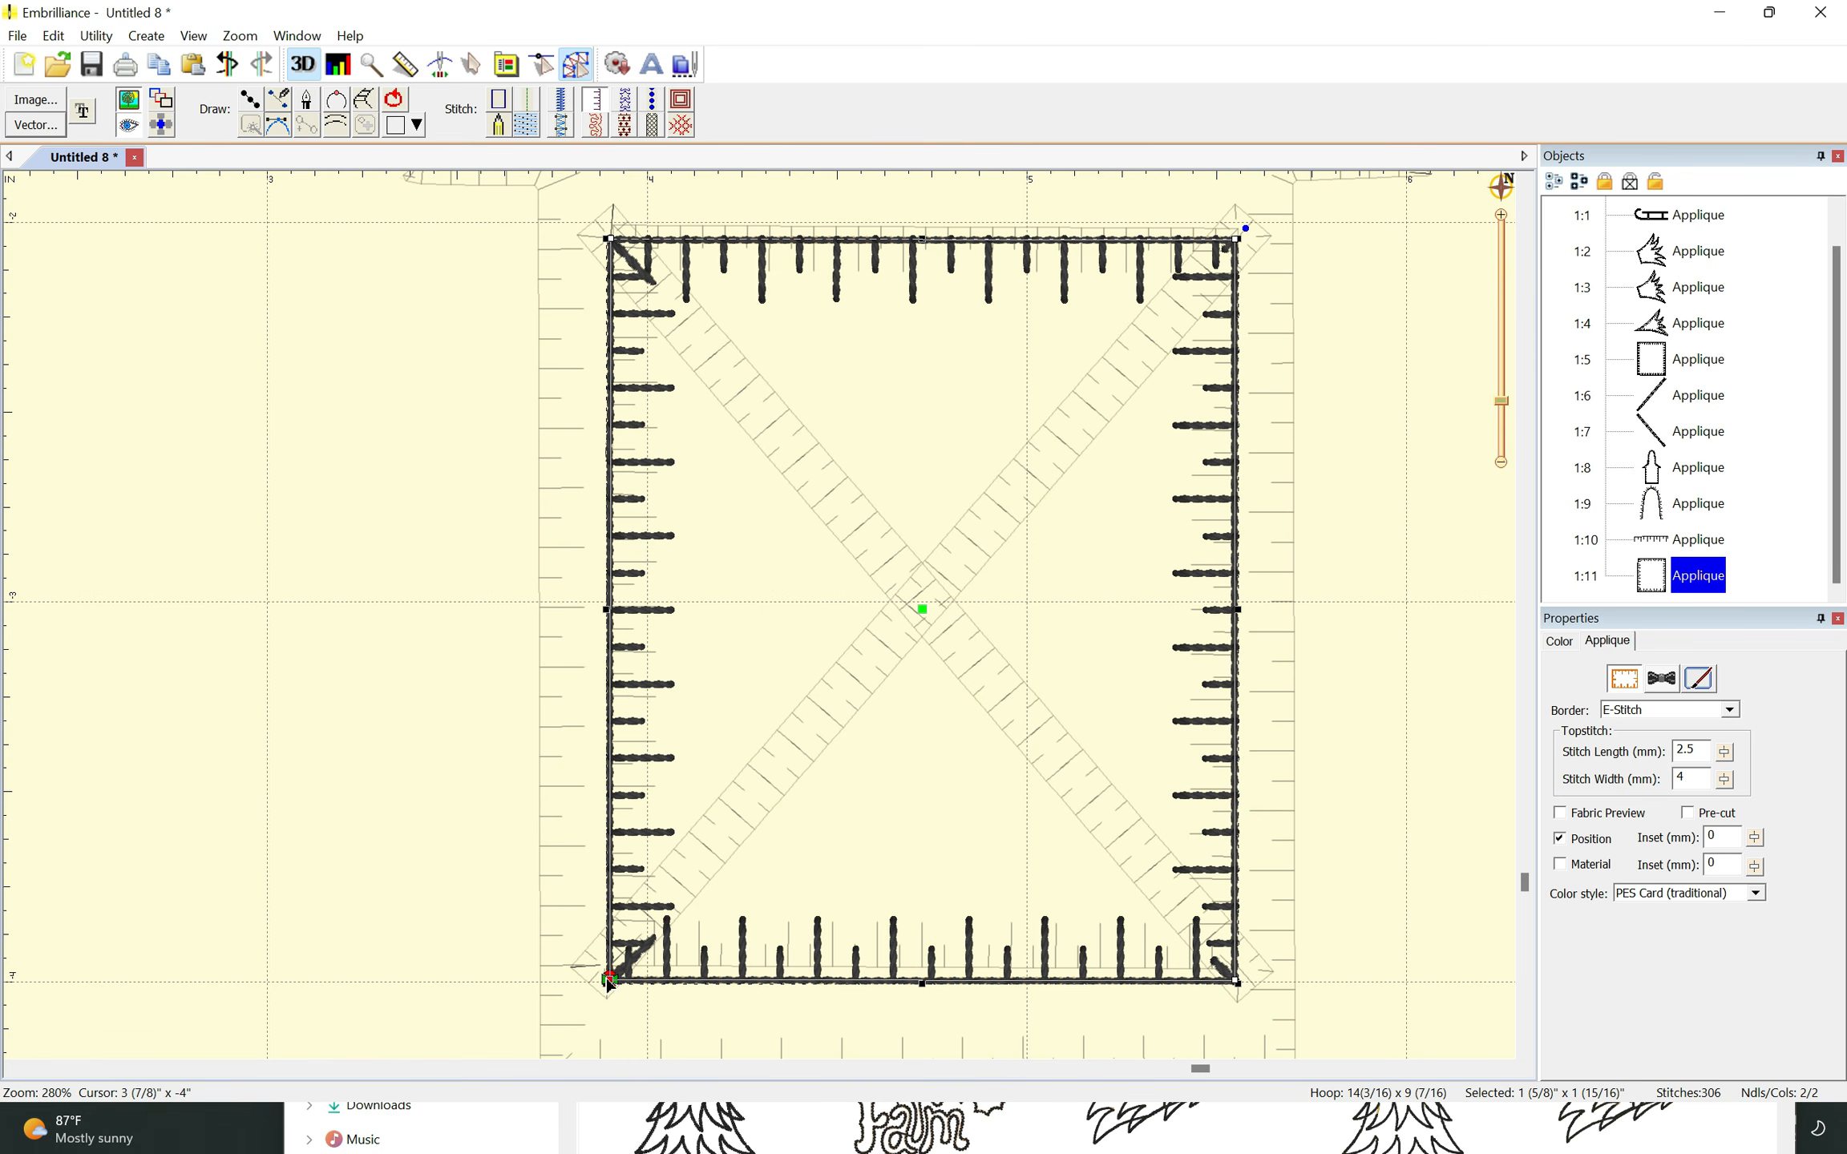
{"action": "left_click_drag", "start_coordinate": [609, 982], "coordinate": [586, 977]}
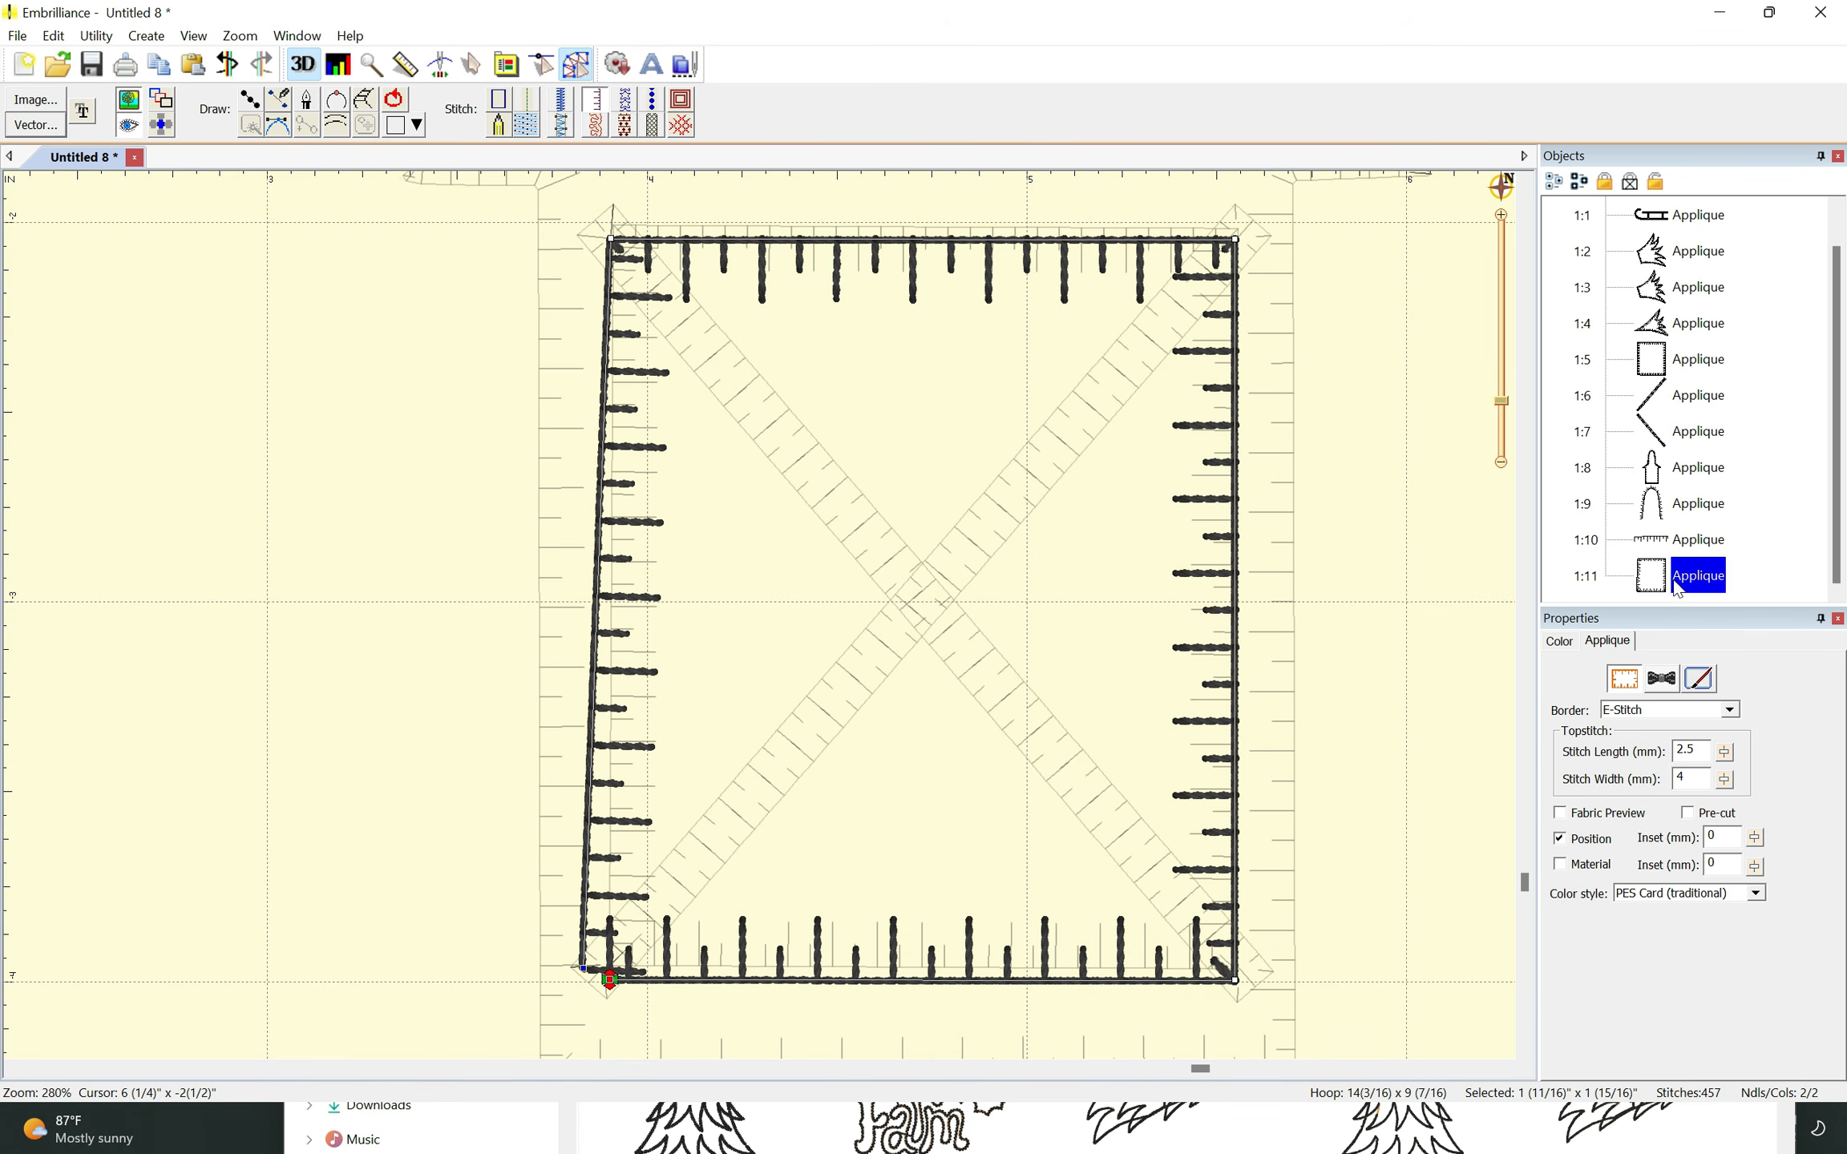
- Reverse the last square's points so its E-stitches face outward, and return its free end point to the lower-left corner
{"action": "left_click", "coordinate": [146, 35]}
{"action": "mouse_move", "coordinate": [189, 71]}
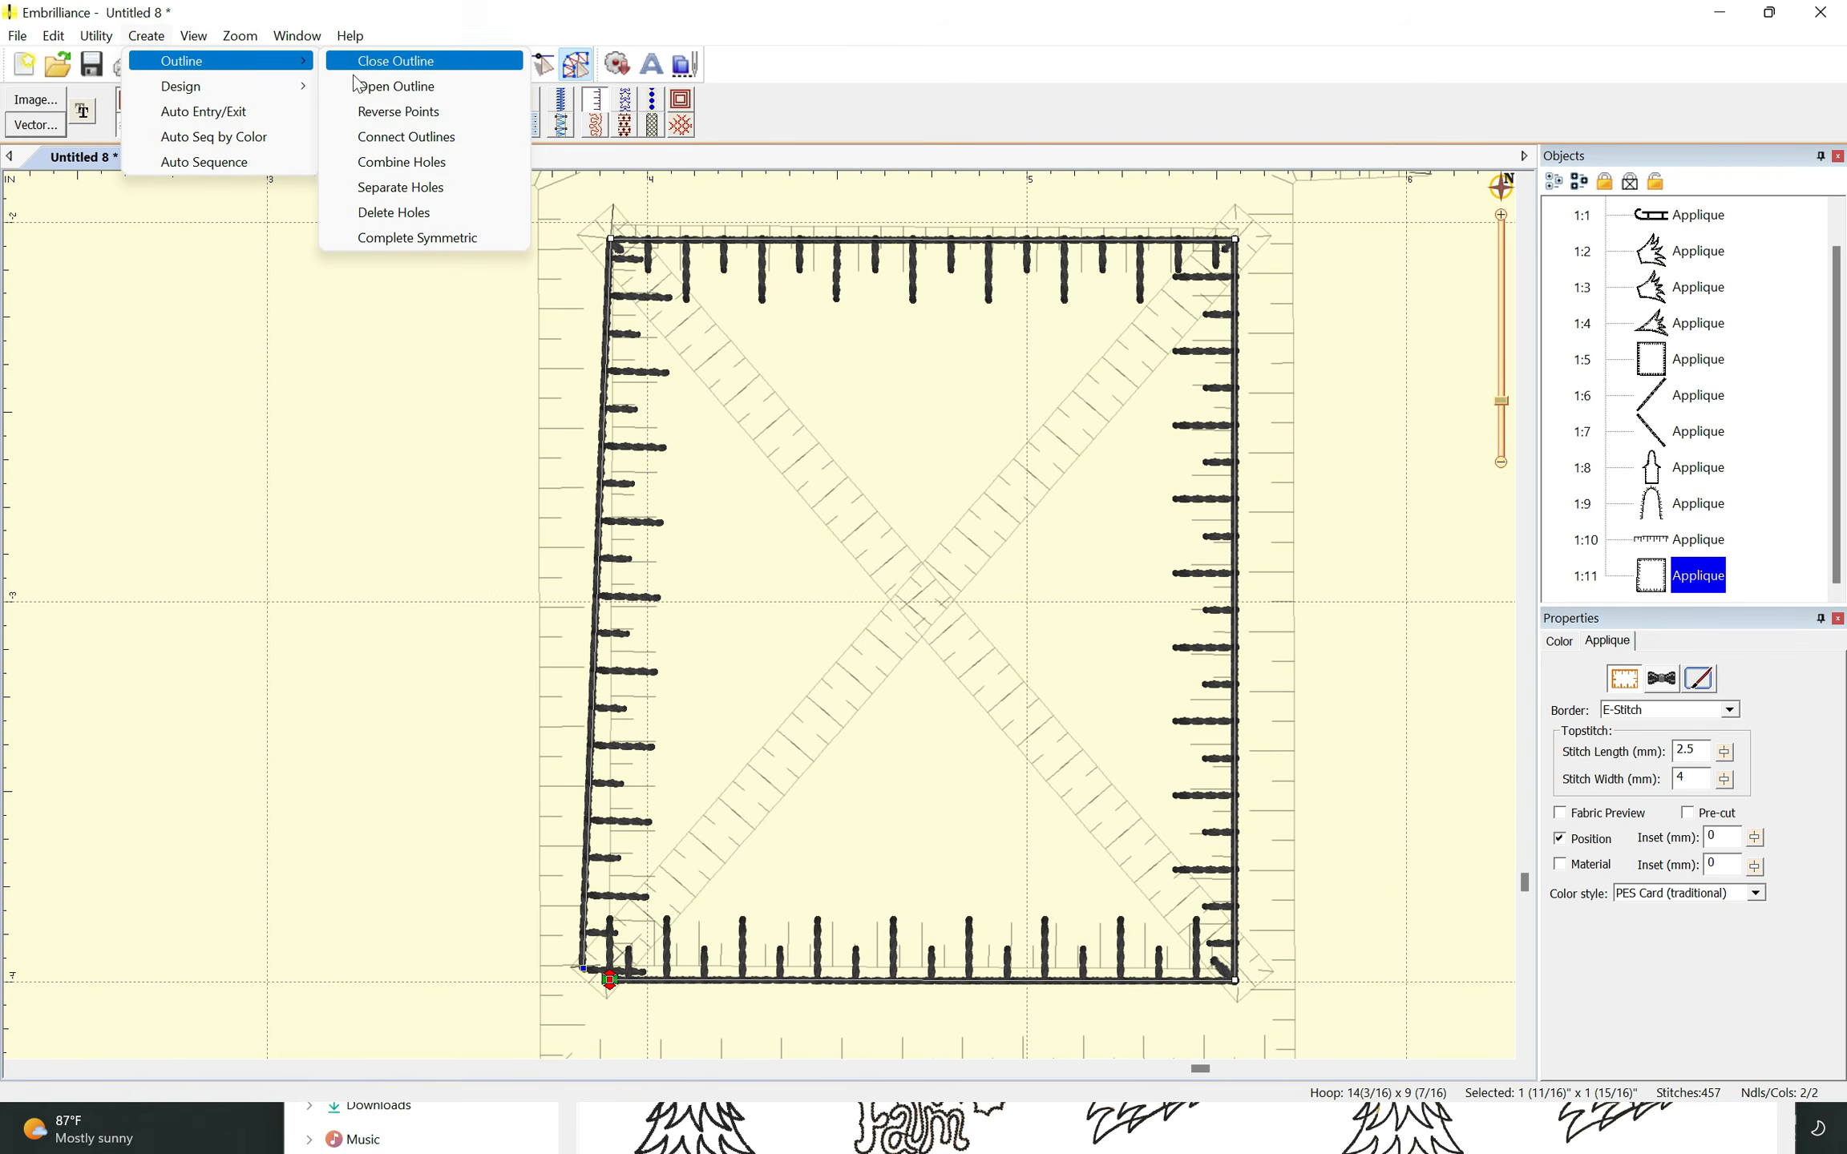
{"action": "left_click", "coordinate": [395, 120]}
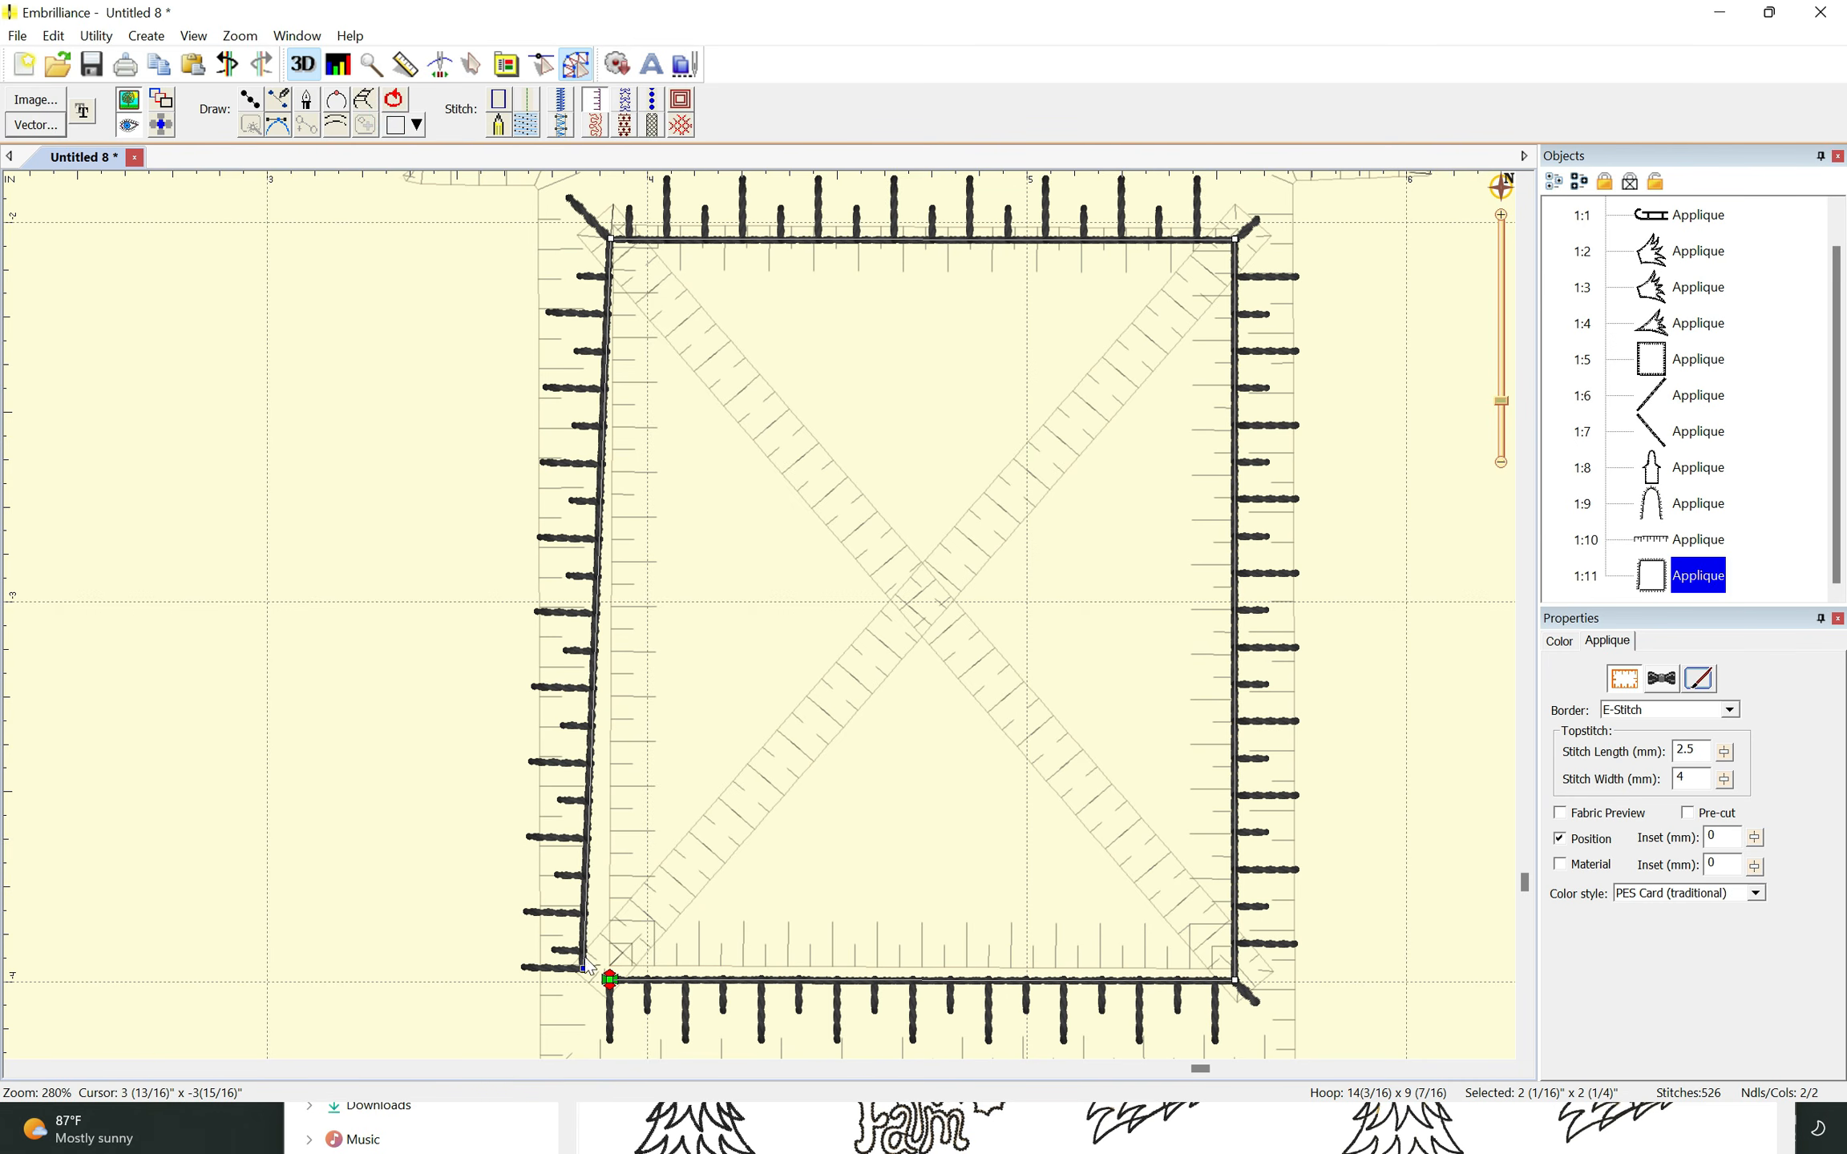
{"action": "scroll", "coordinate": [585, 976], "scroll_direction": "up", "scroll_amount": 1}
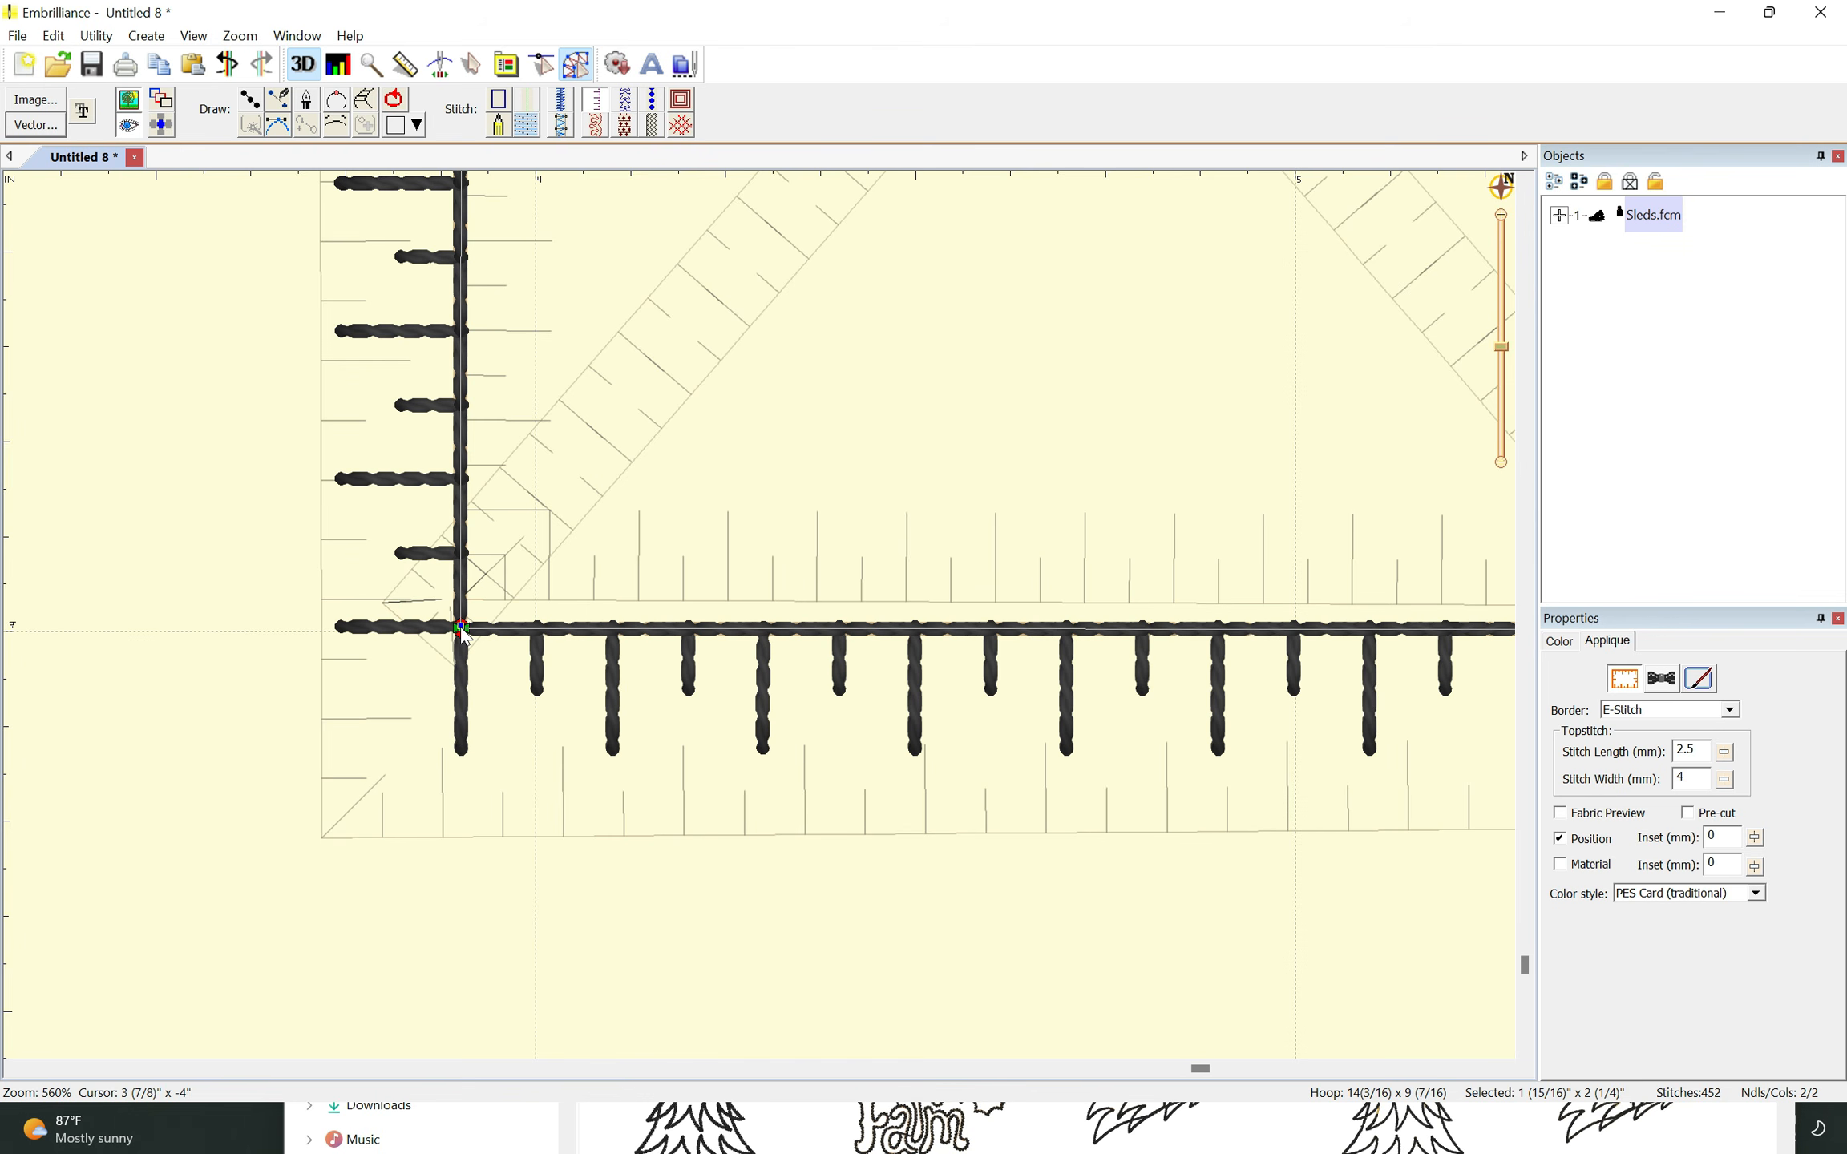
- Set the last lantern square's stitch length to 2.0 mm and its stitch width to 3 mm
{"action": "double_click", "coordinate": [1691, 749]}
{"action": "type", "text": "2.0"}
{"action": "key", "text": "Tab"}
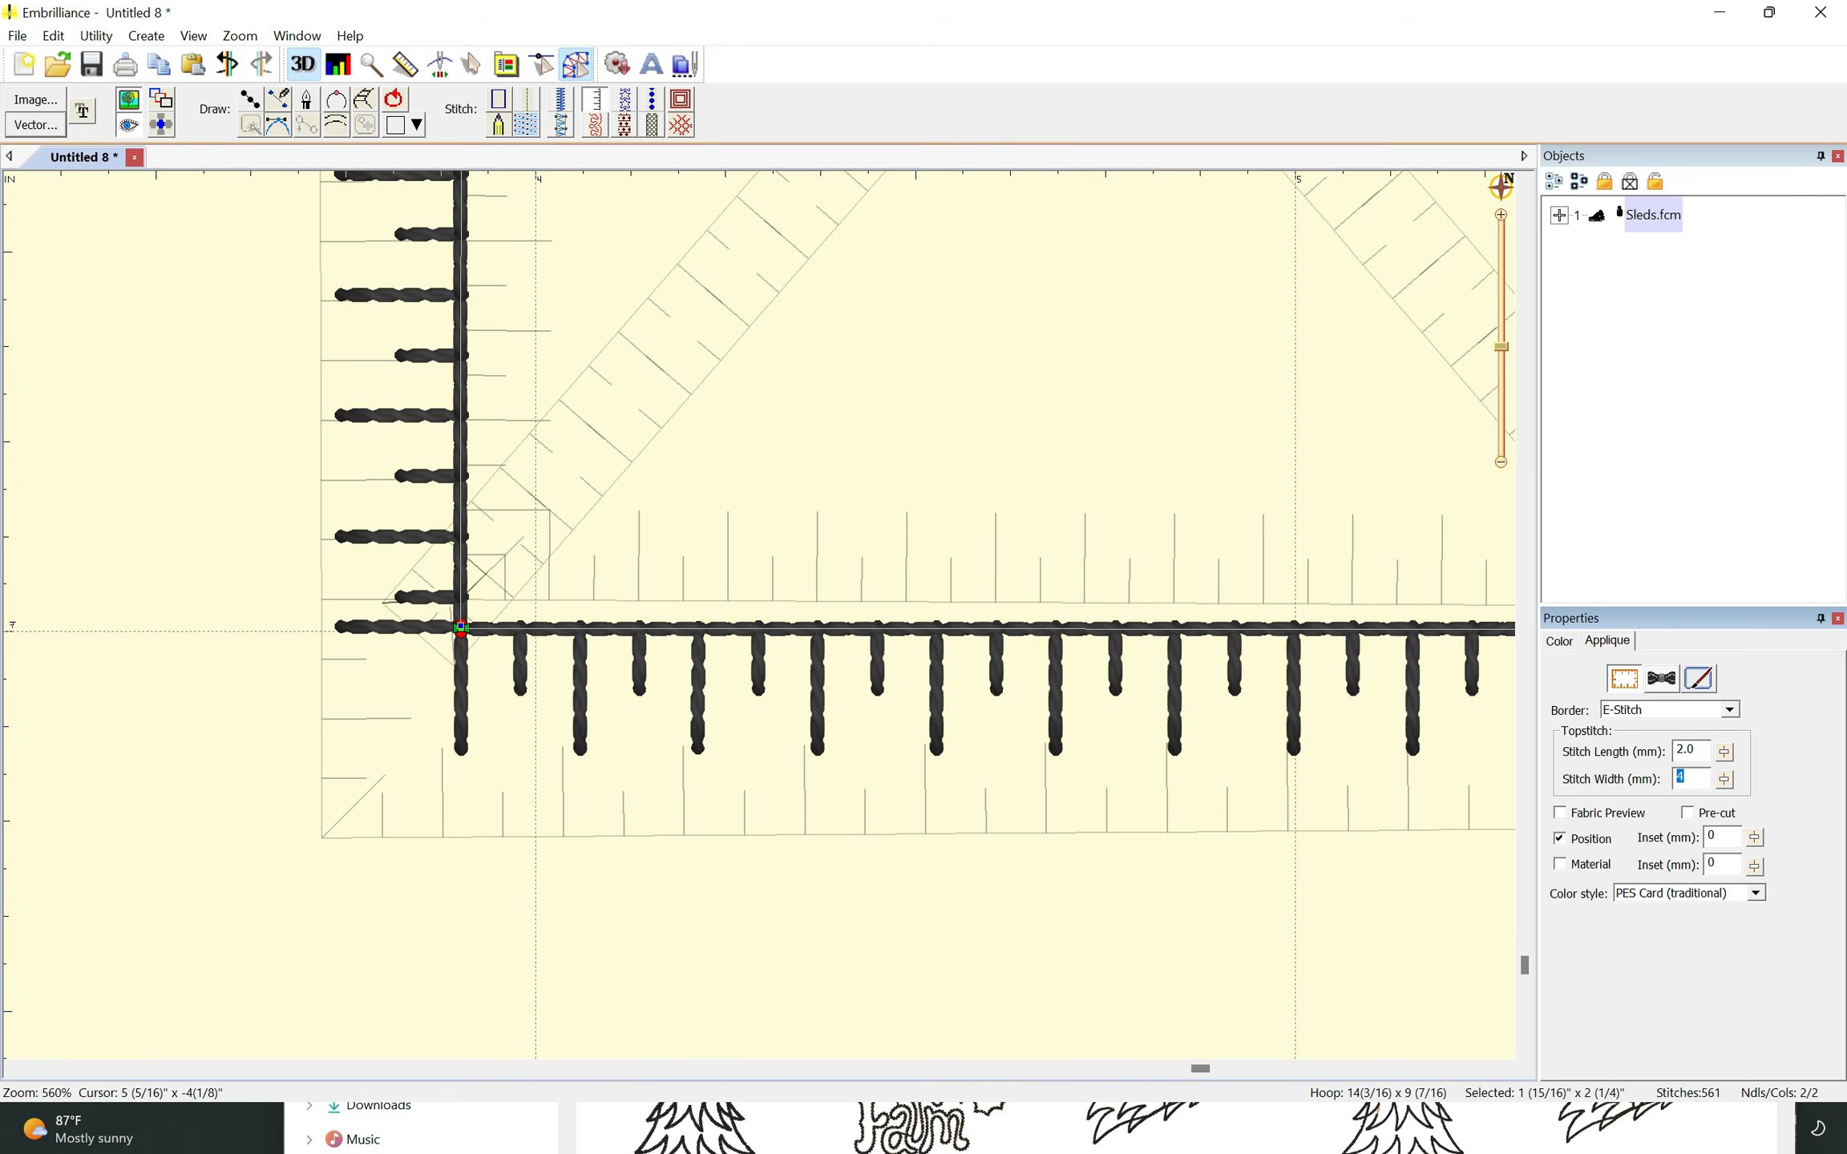
{"action": "type", "text": "3"}
{"action": "key", "text": "Tab"}
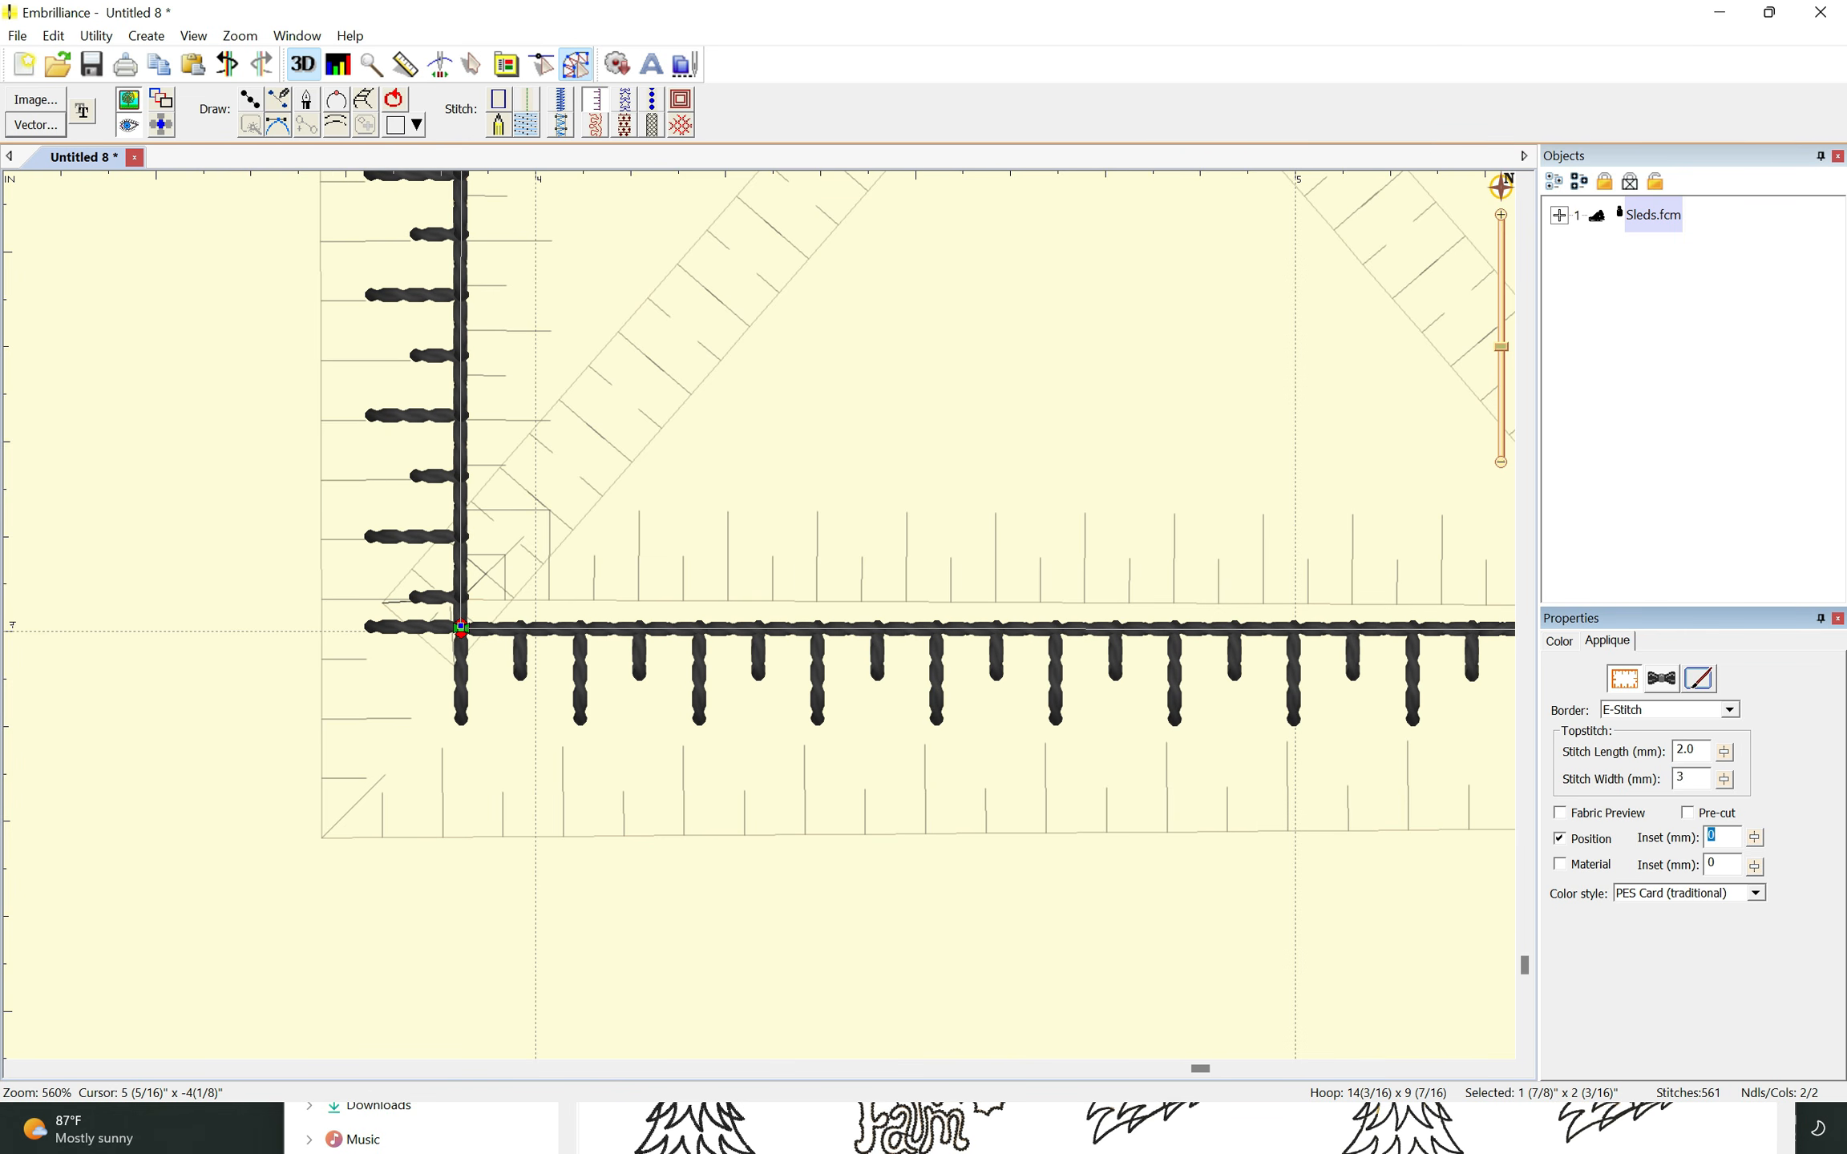
{"action": "scroll", "coordinate": [1287, 466], "scroll_direction": "down", "scroll_amount": 1}
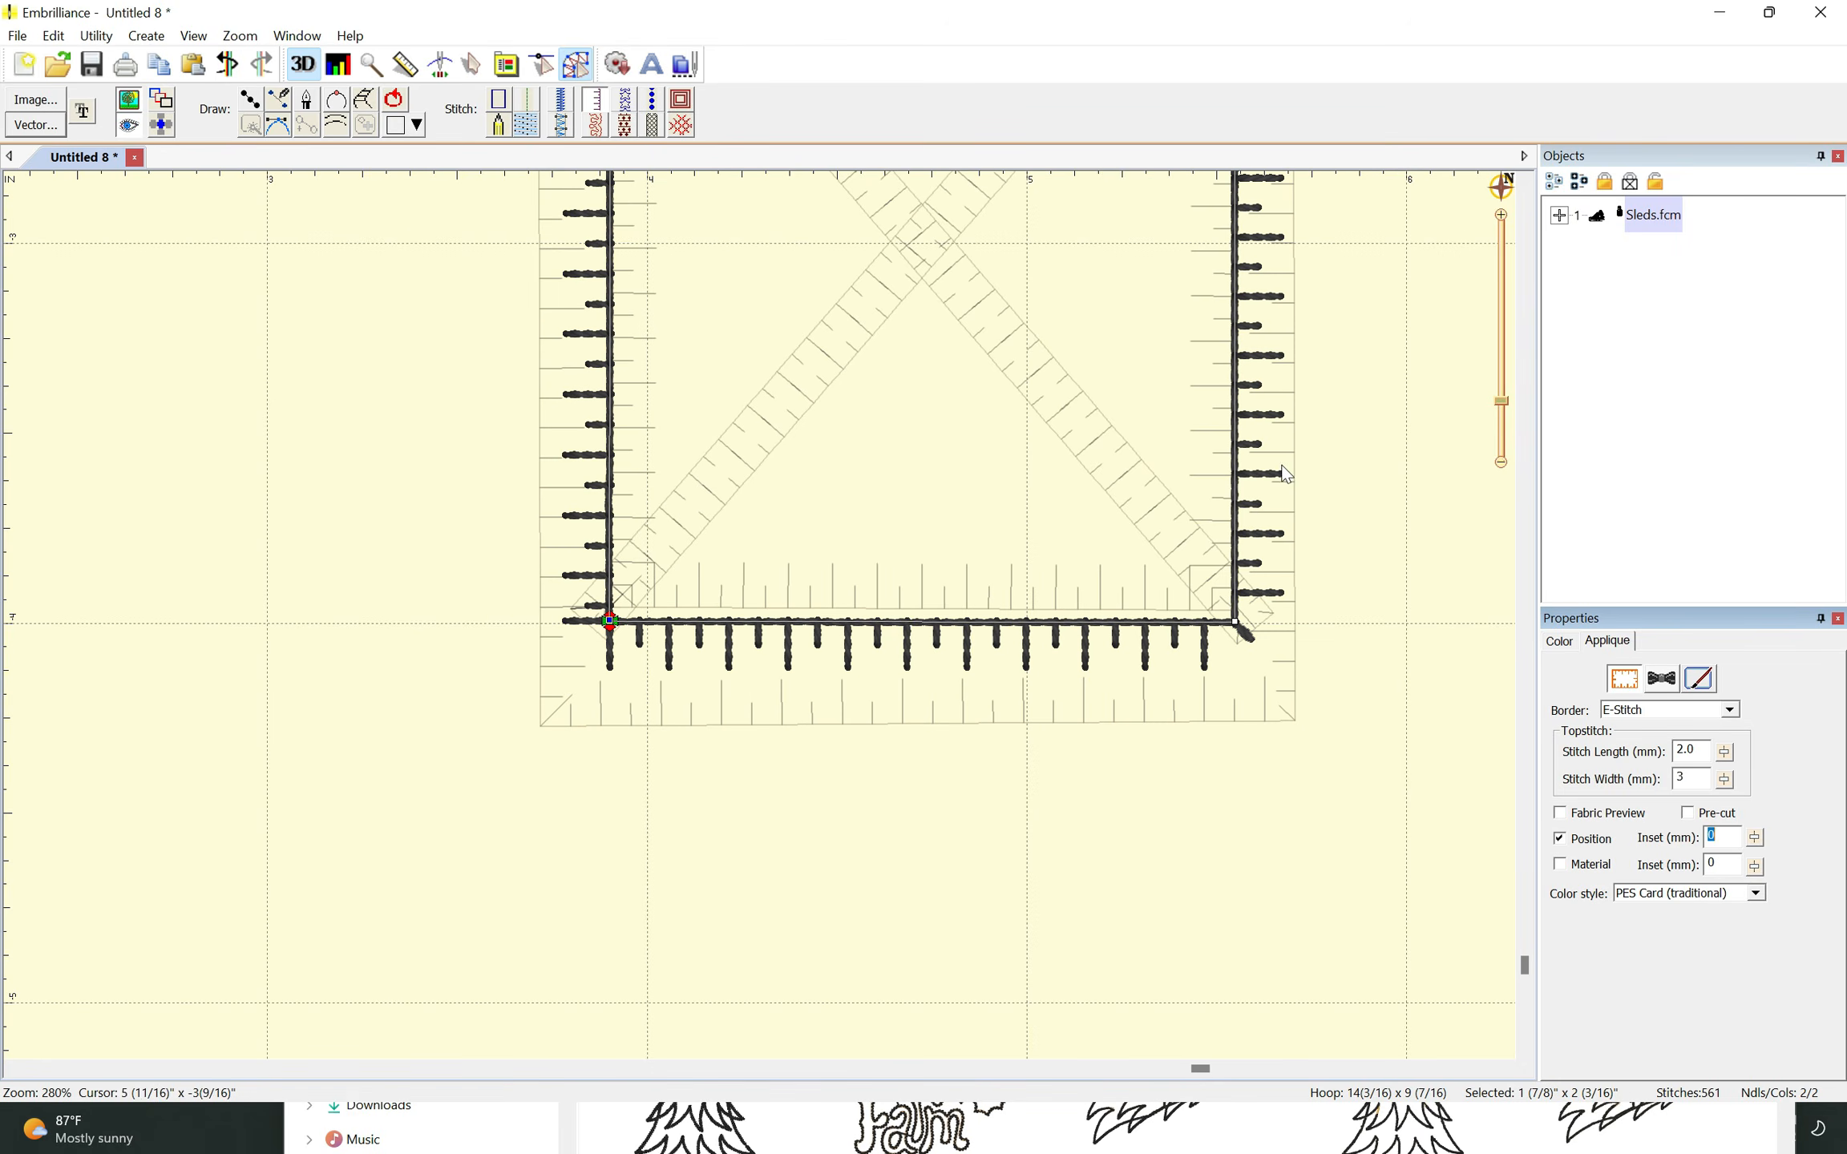
{"action": "scroll", "coordinate": [1459, 412], "scroll_direction": "down", "scroll_amount": 1}
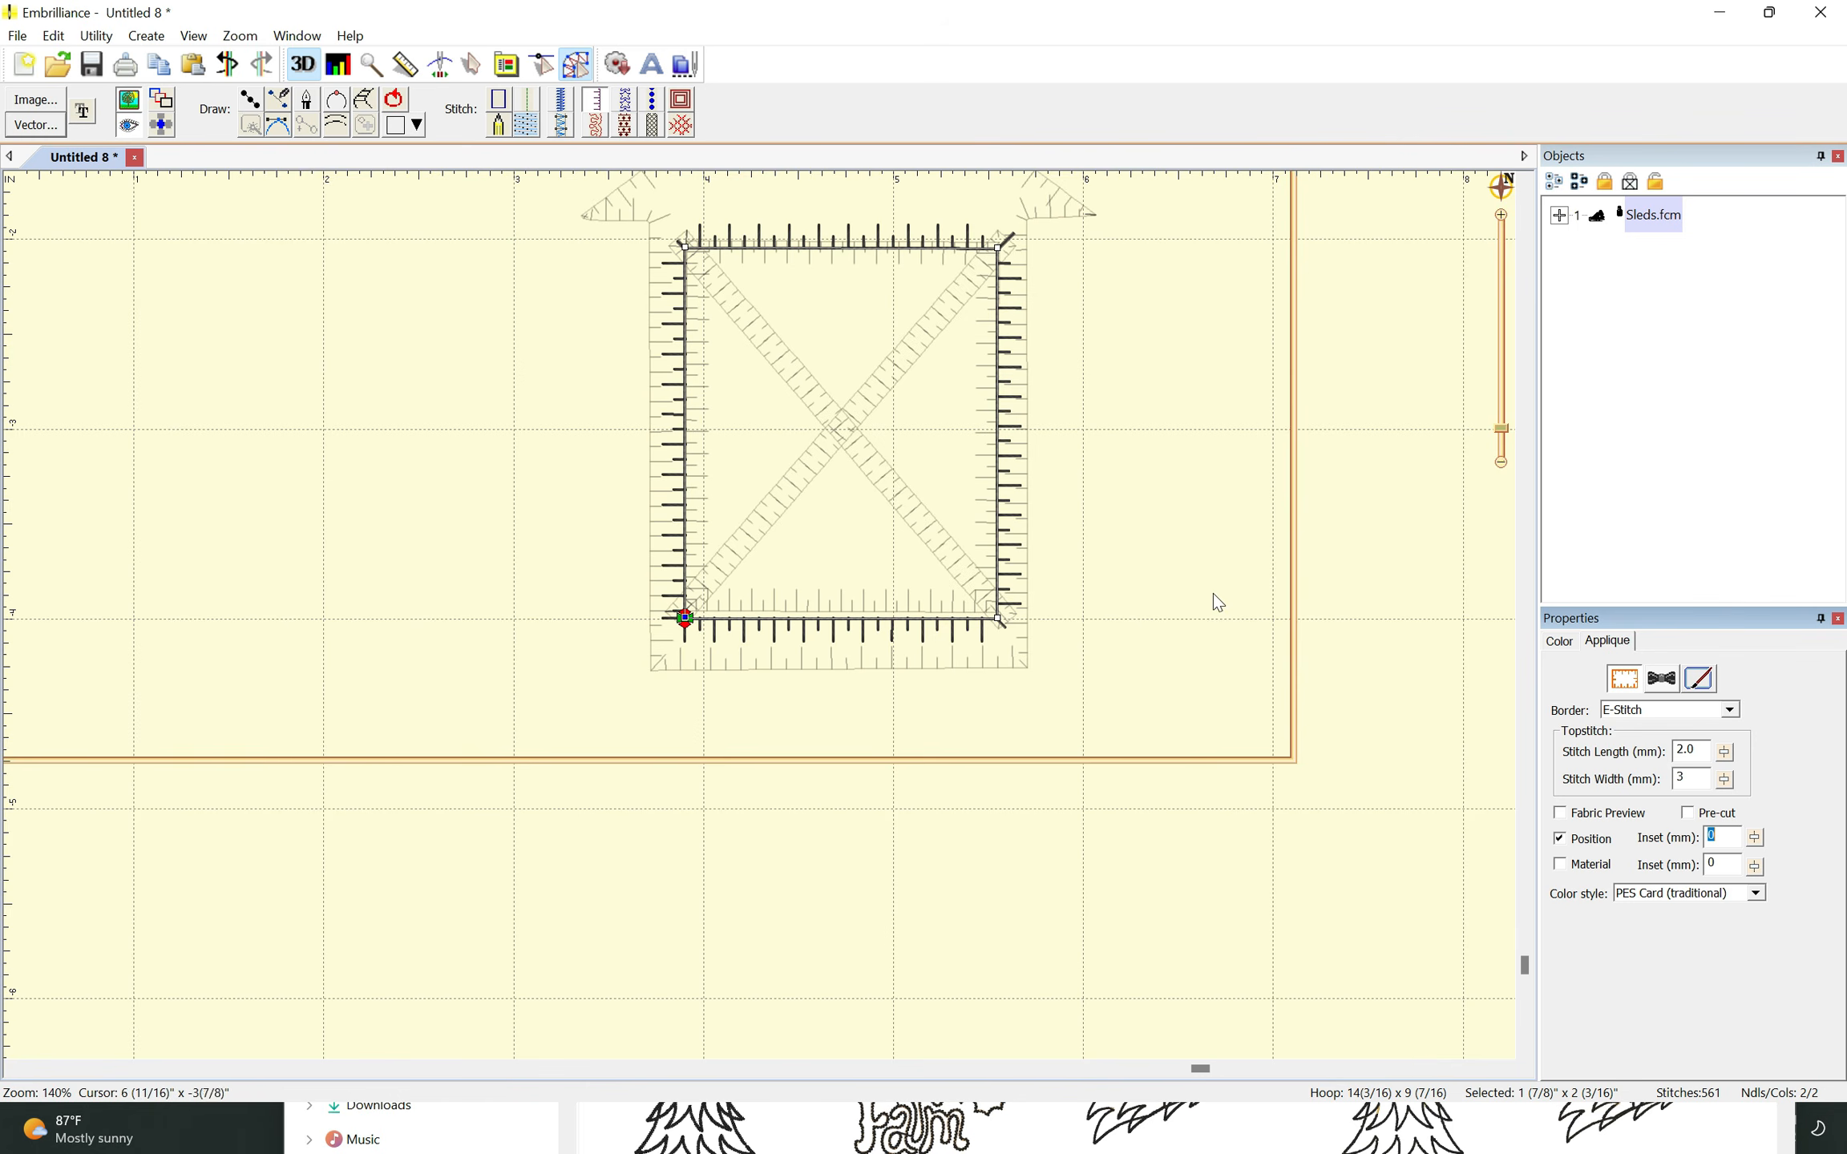
{"action": "scroll", "coordinate": [1213, 598], "scroll_direction": "down", "scroll_amount": 1}
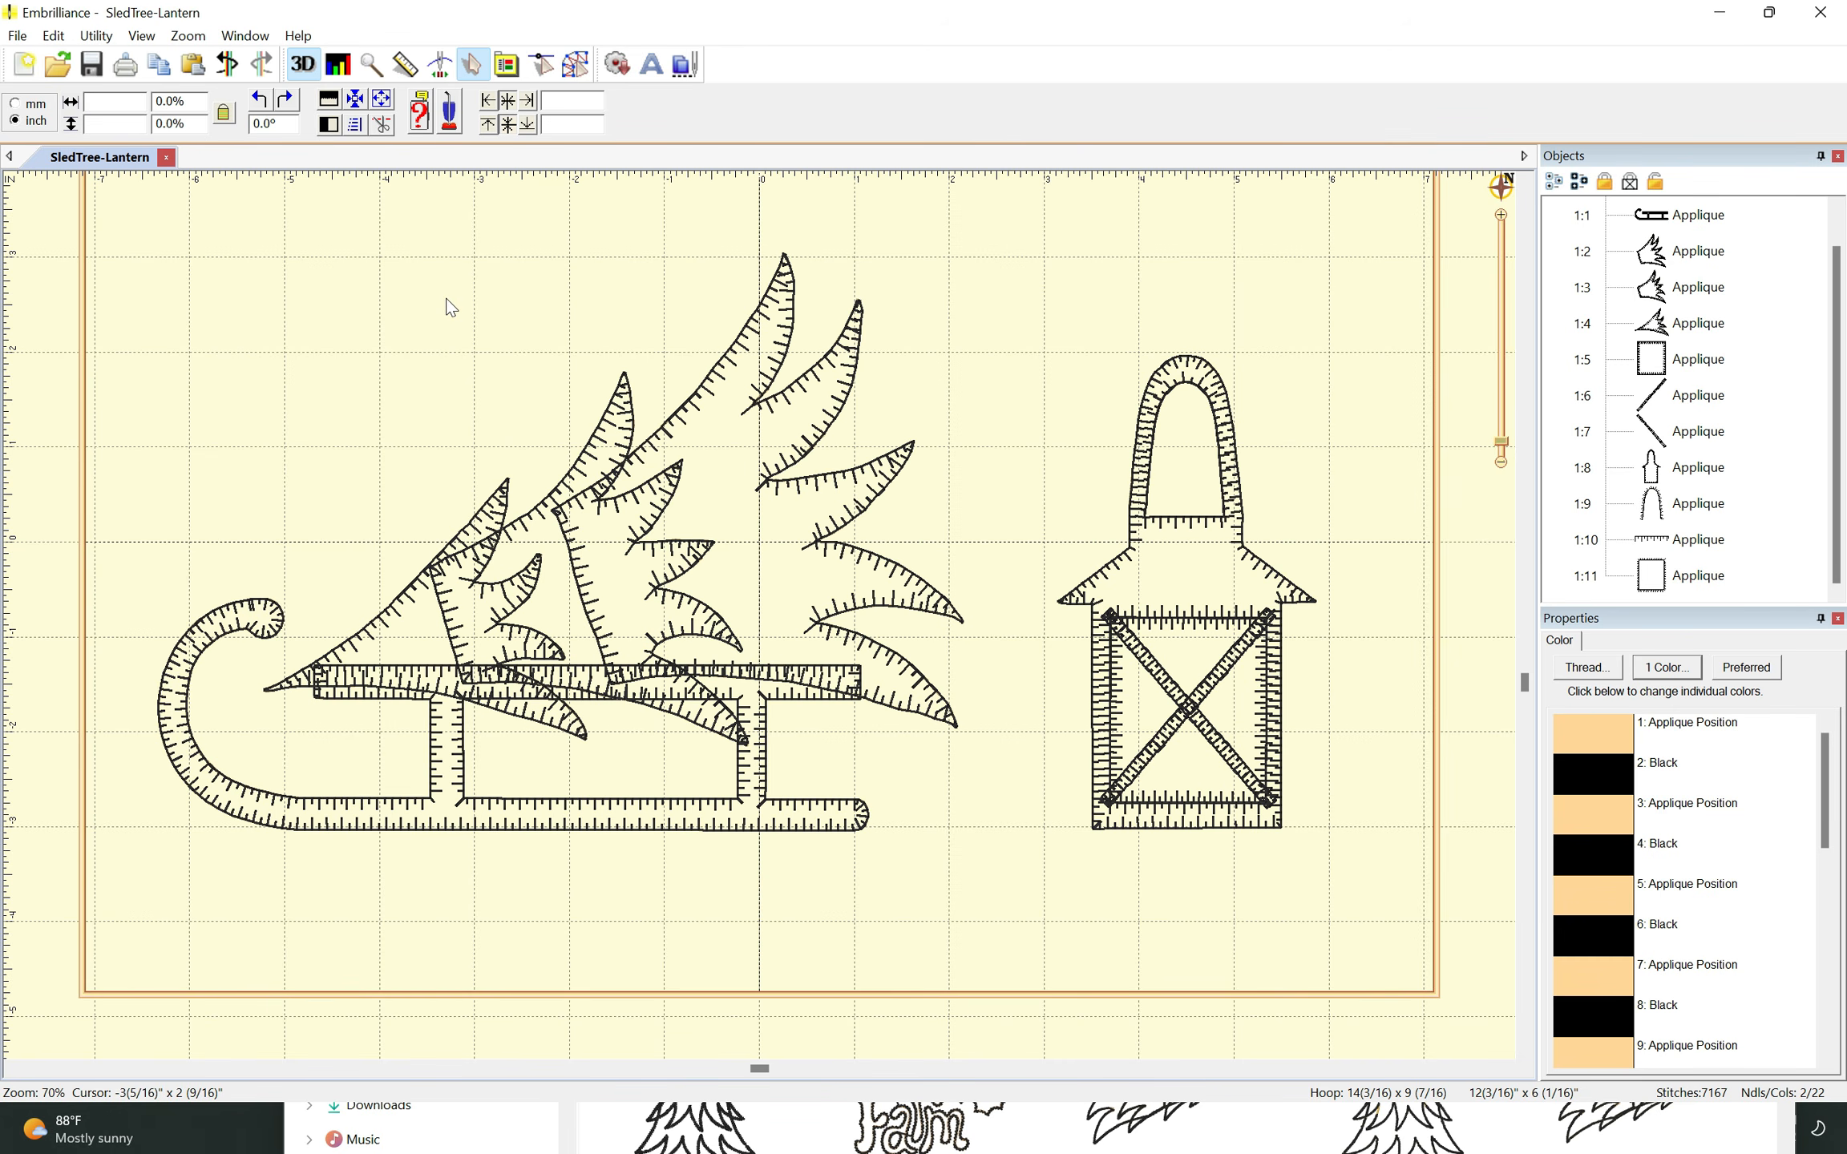
- Try to send the sled, tree and lantern design to the Solaris / XP1 machine under the design name SledTree-Lantern
{"action": "left_click", "coordinate": [96, 37]}
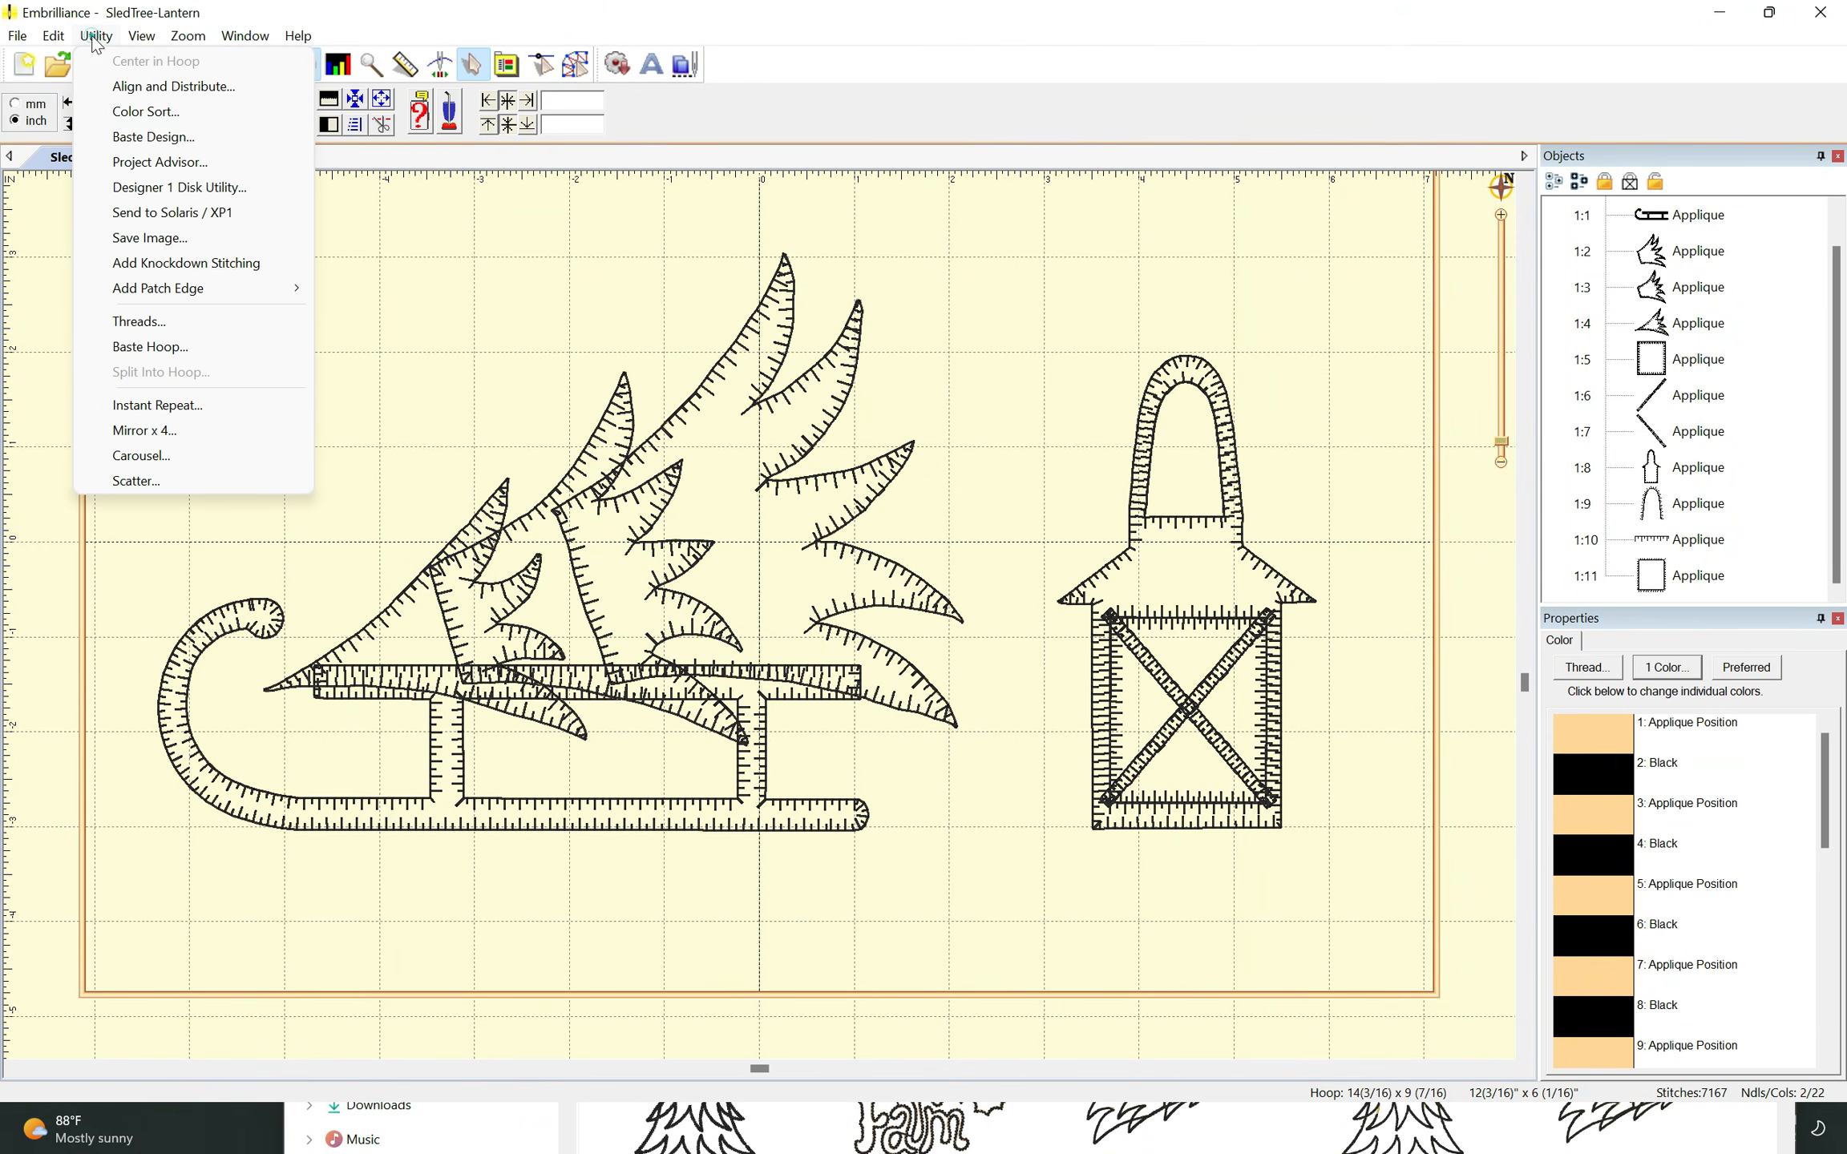
{"action": "left_click", "coordinate": [198, 217]}
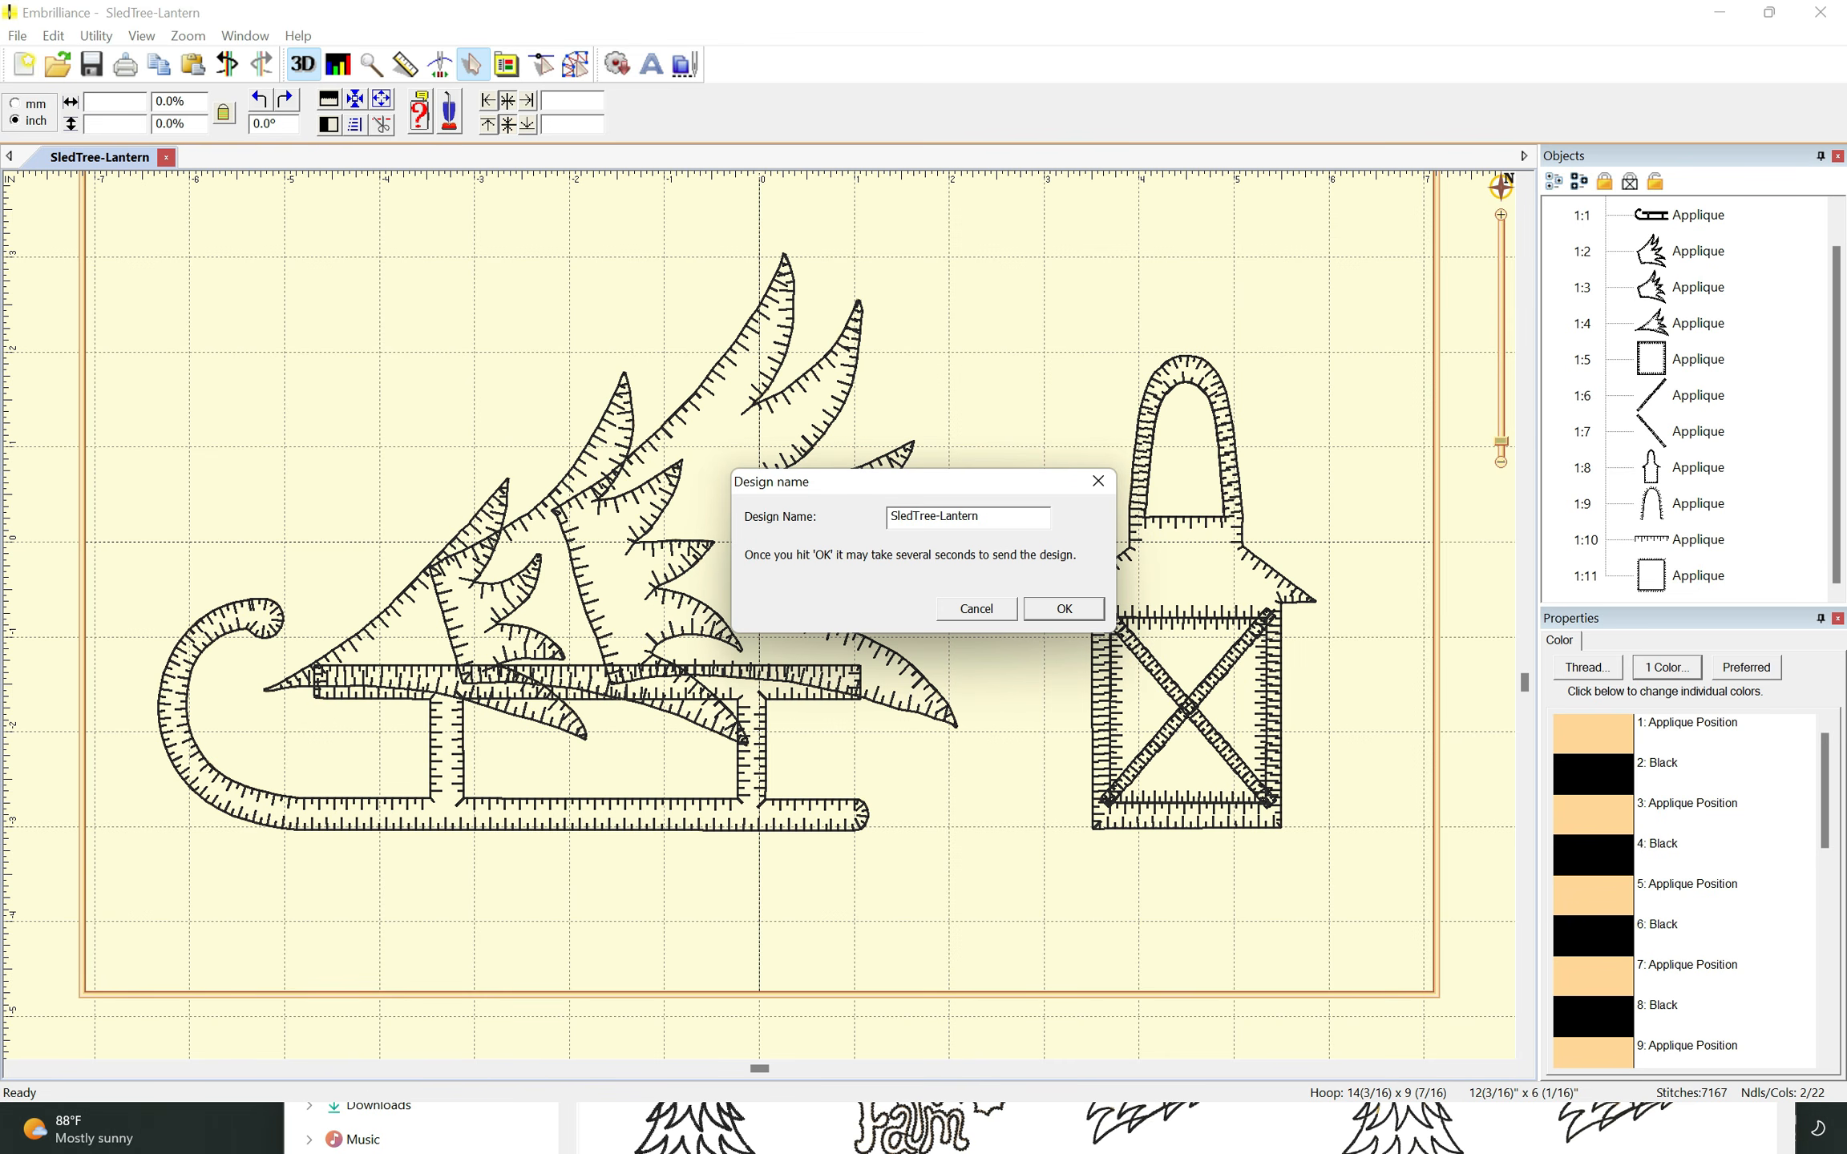
{"action": "left_click", "coordinate": [1071, 612]}
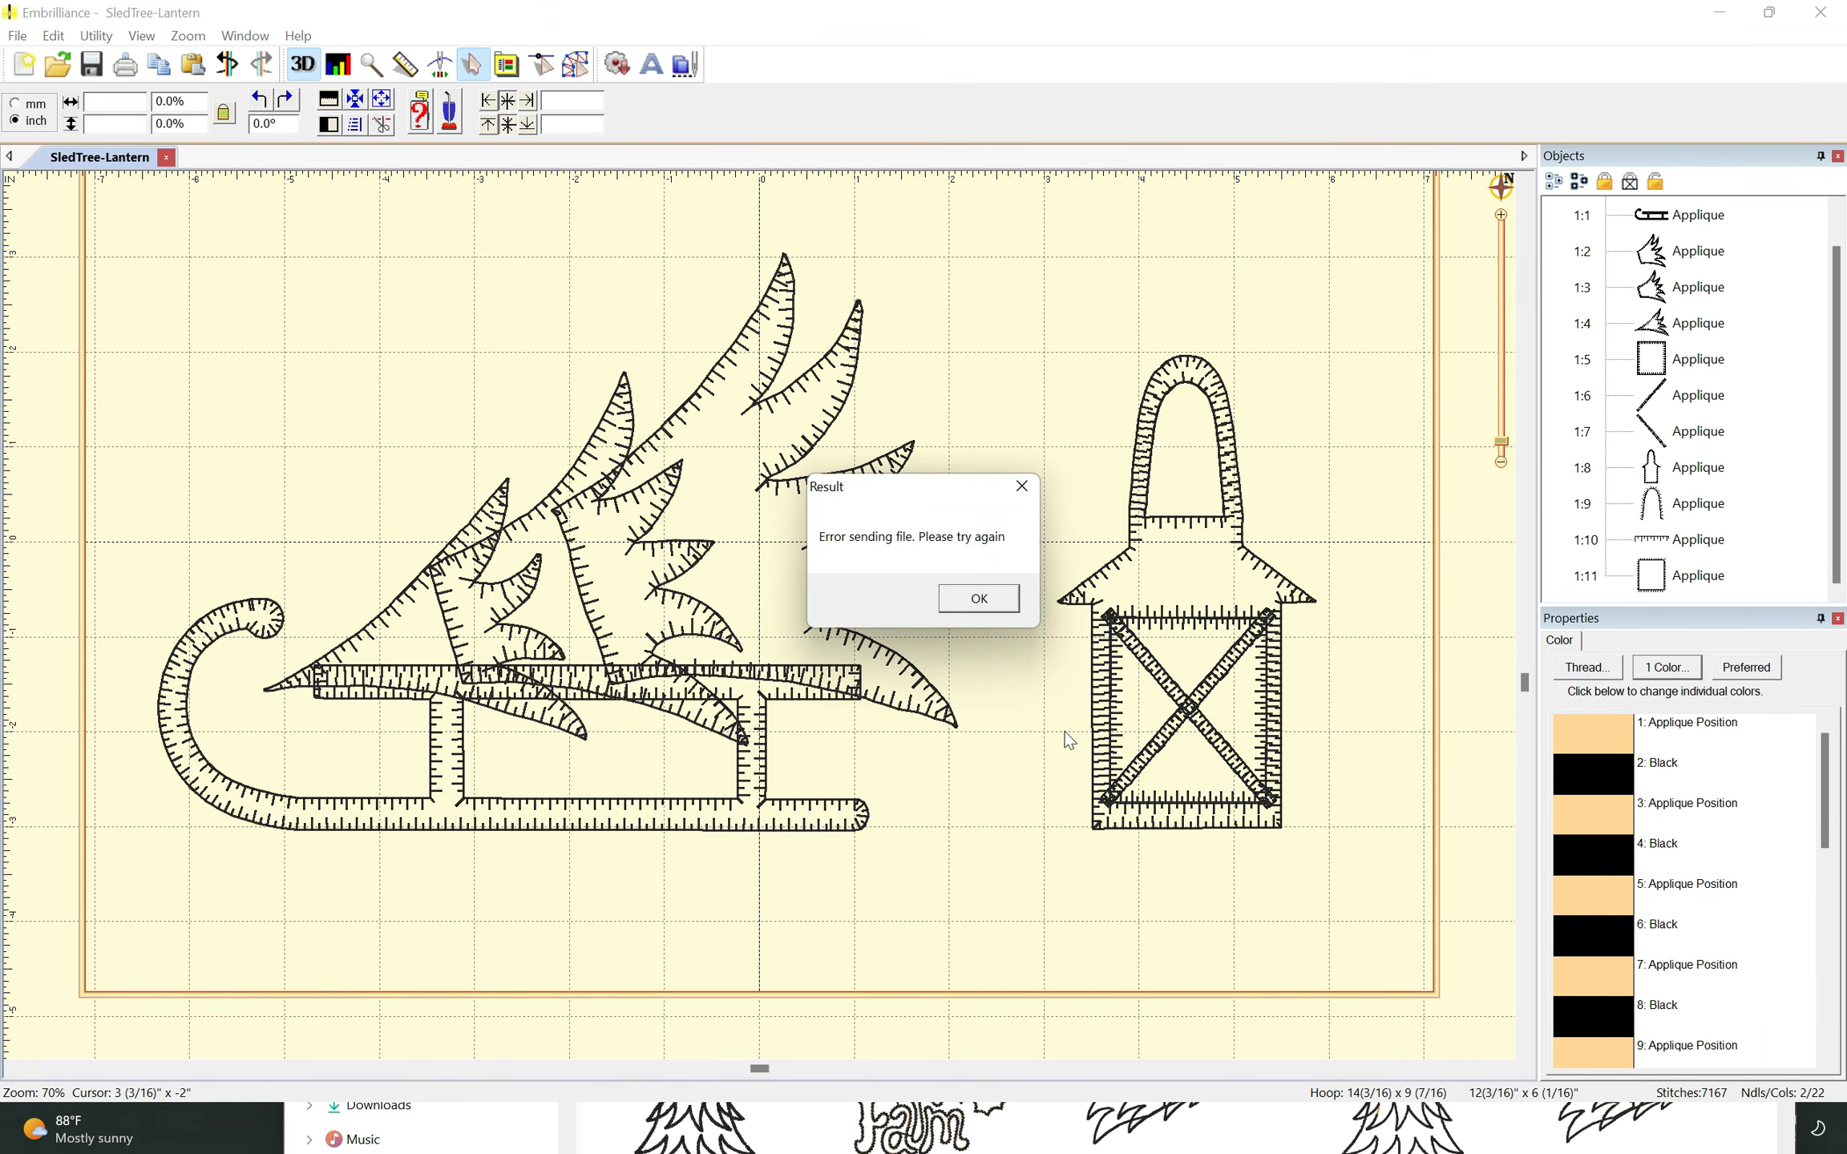
{"action": "left_click", "coordinate": [990, 598]}
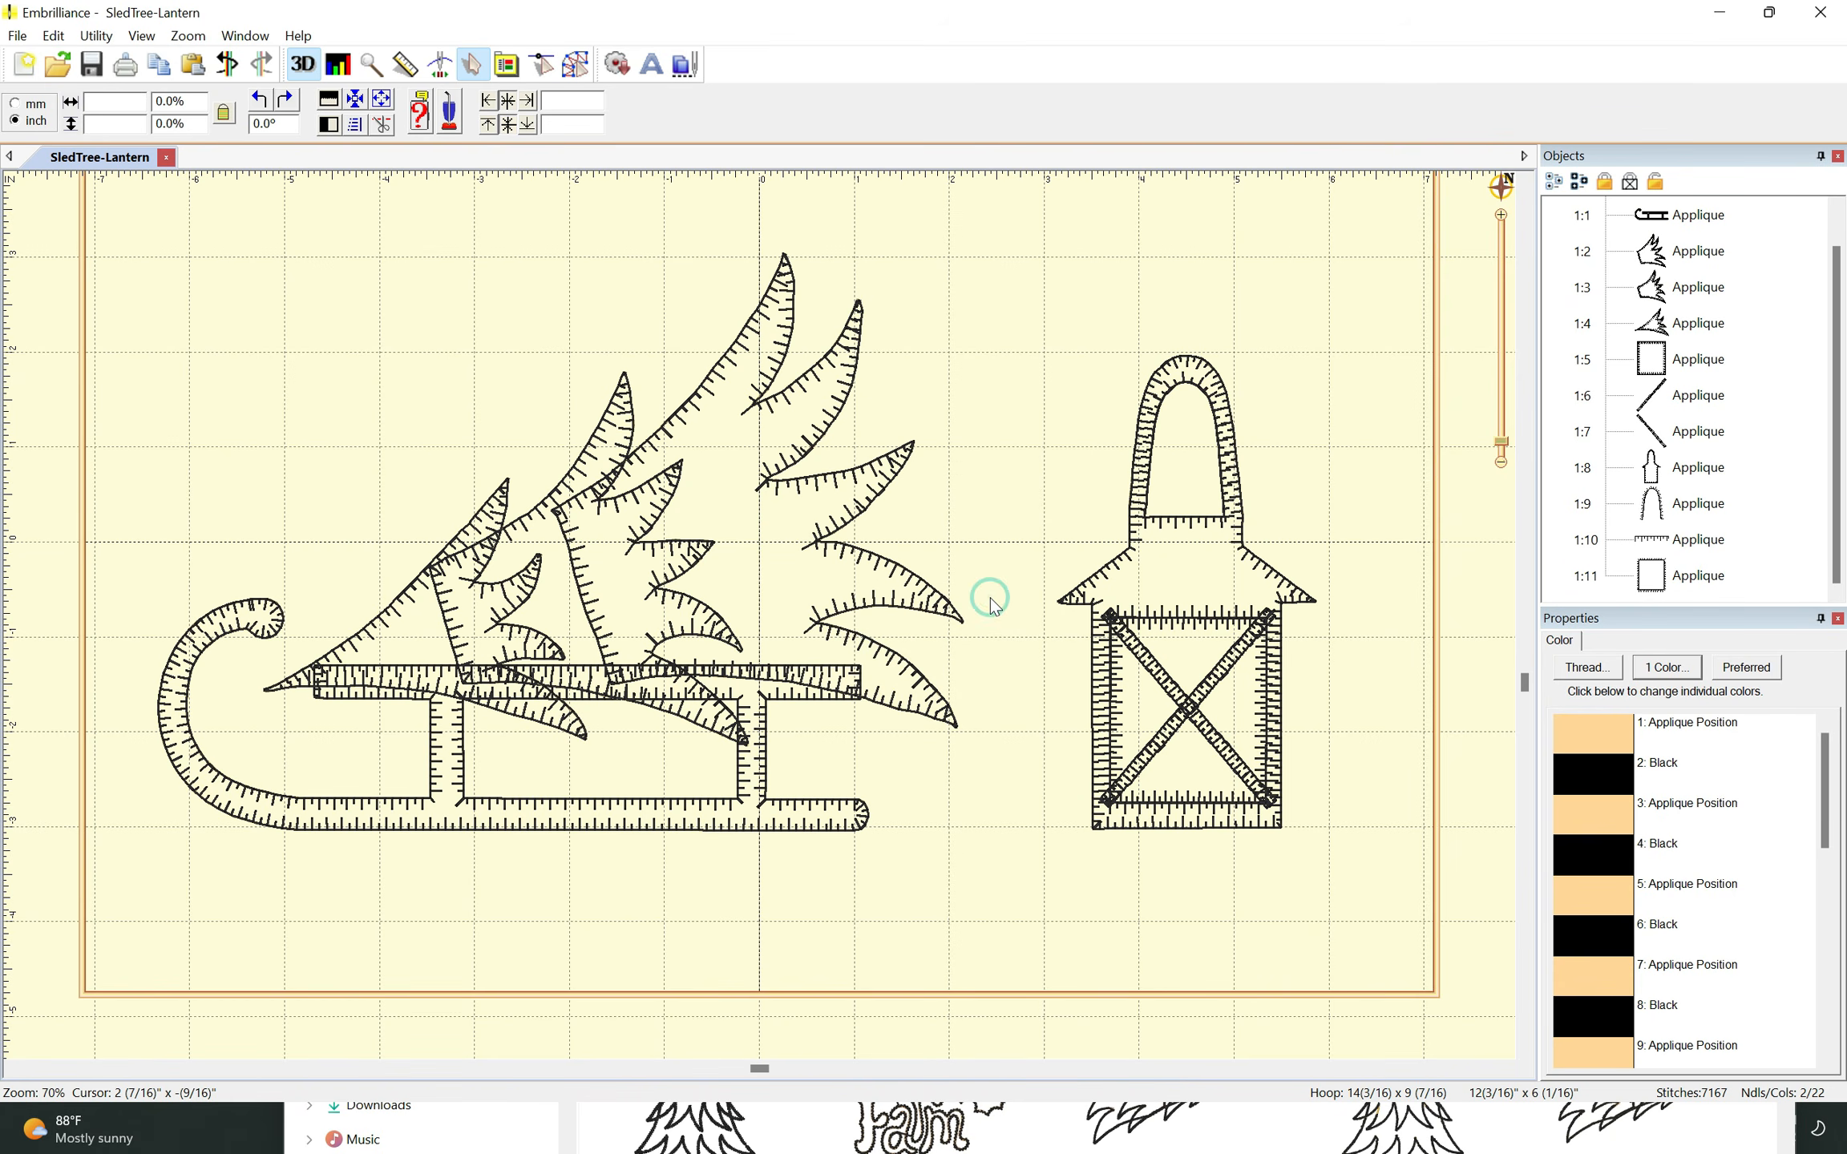